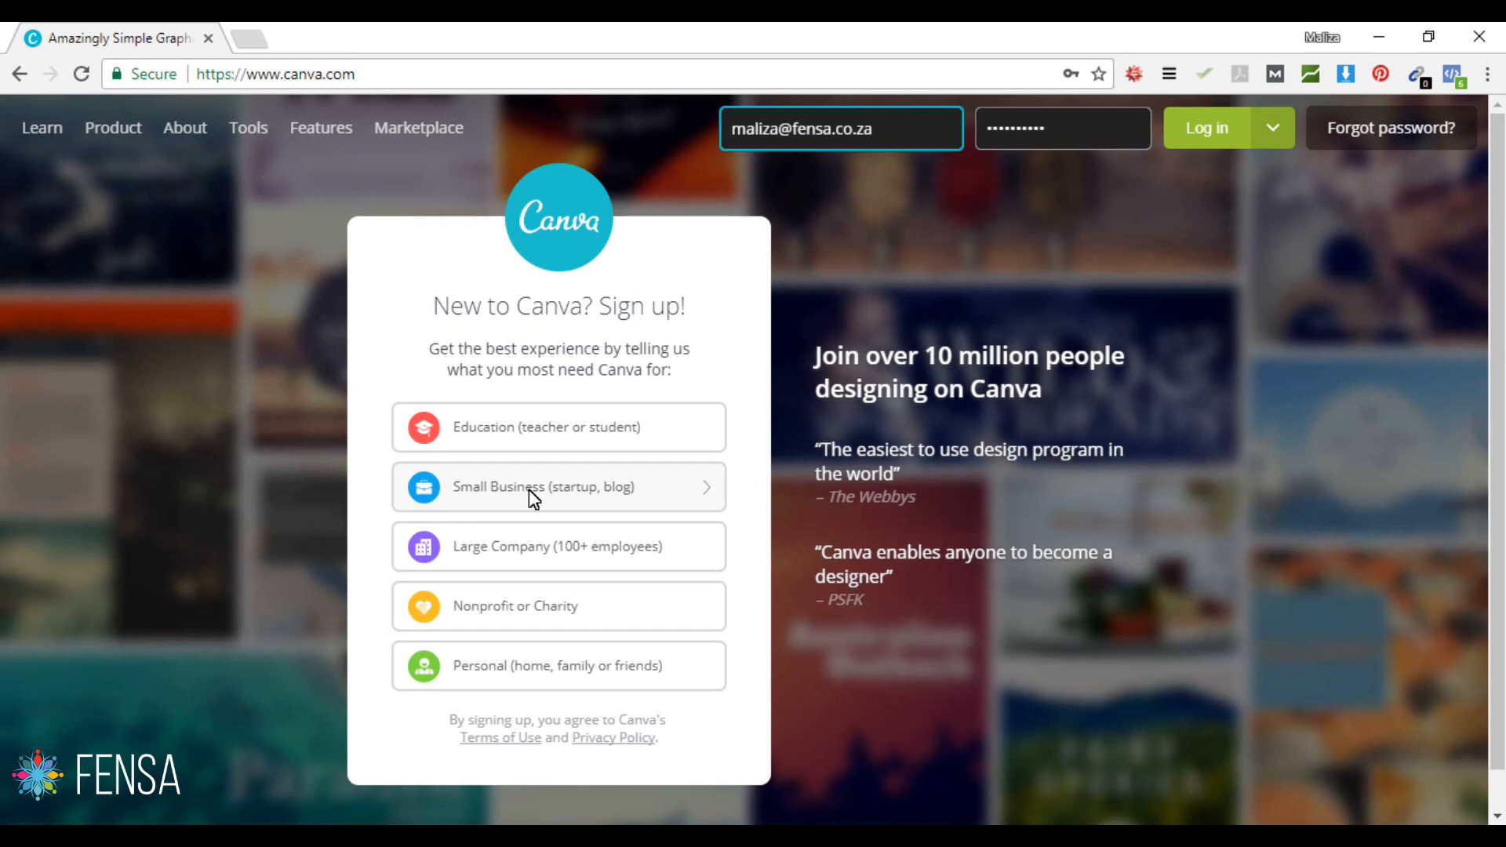
Step: Log in and go from All your designs to the Create a design catalogue
click(1198, 129)
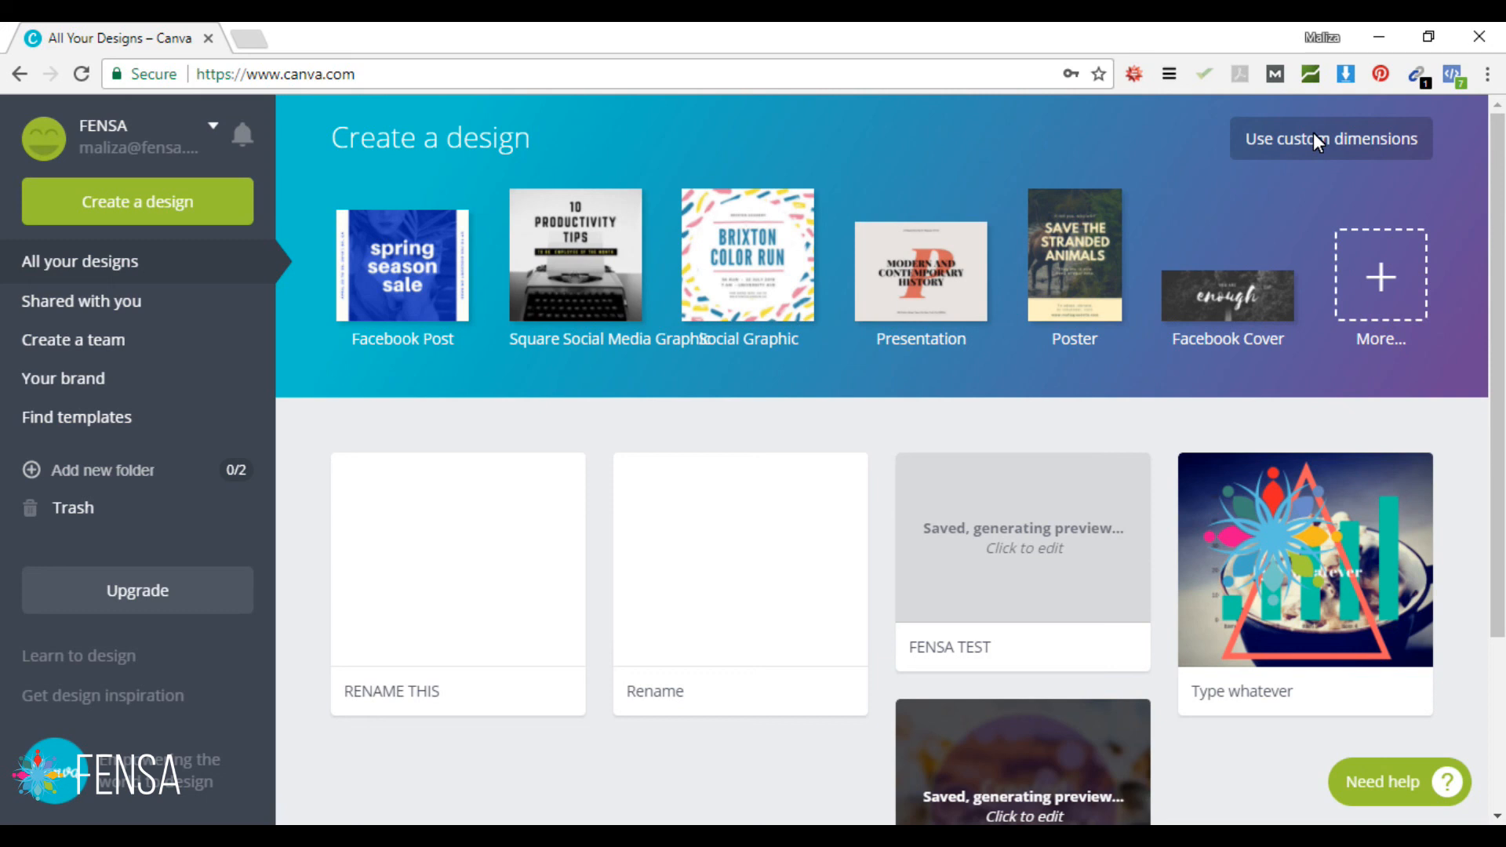
click(152, 201)
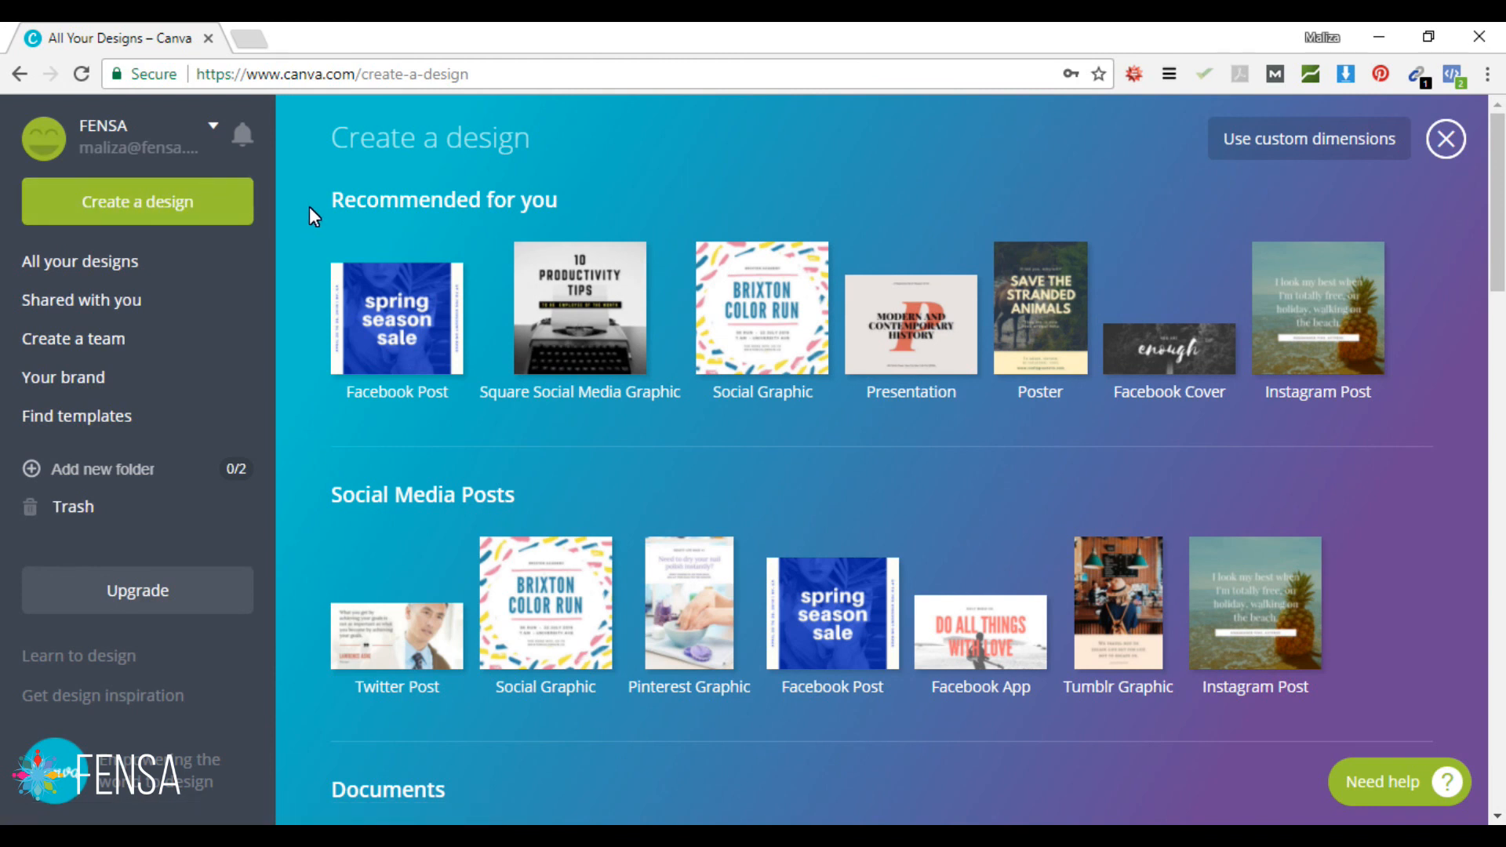
drag(1500, 224, 1465, 716)
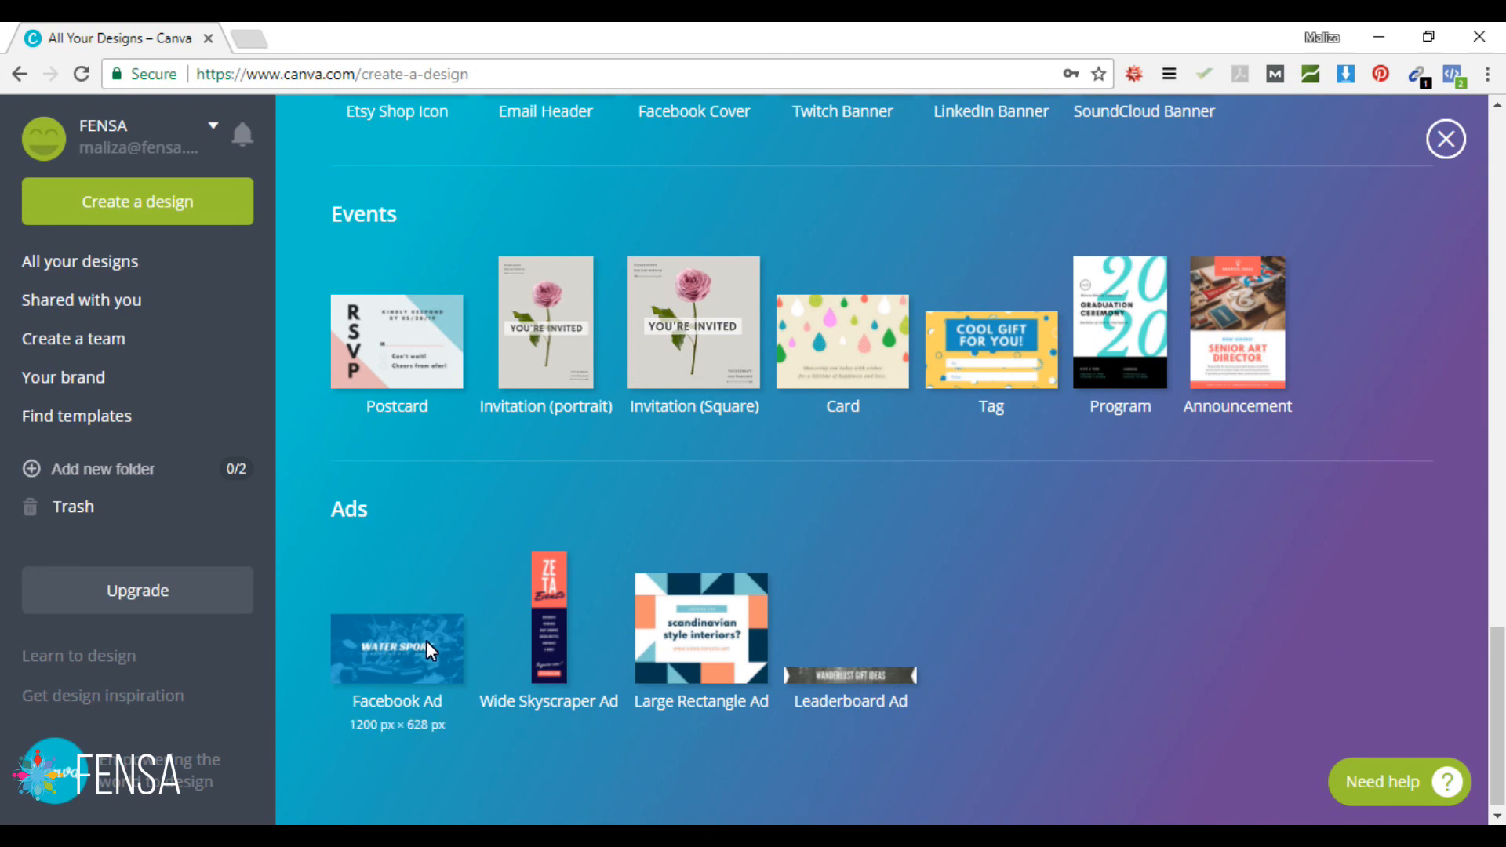
drag(1494, 710, 1498, 141)
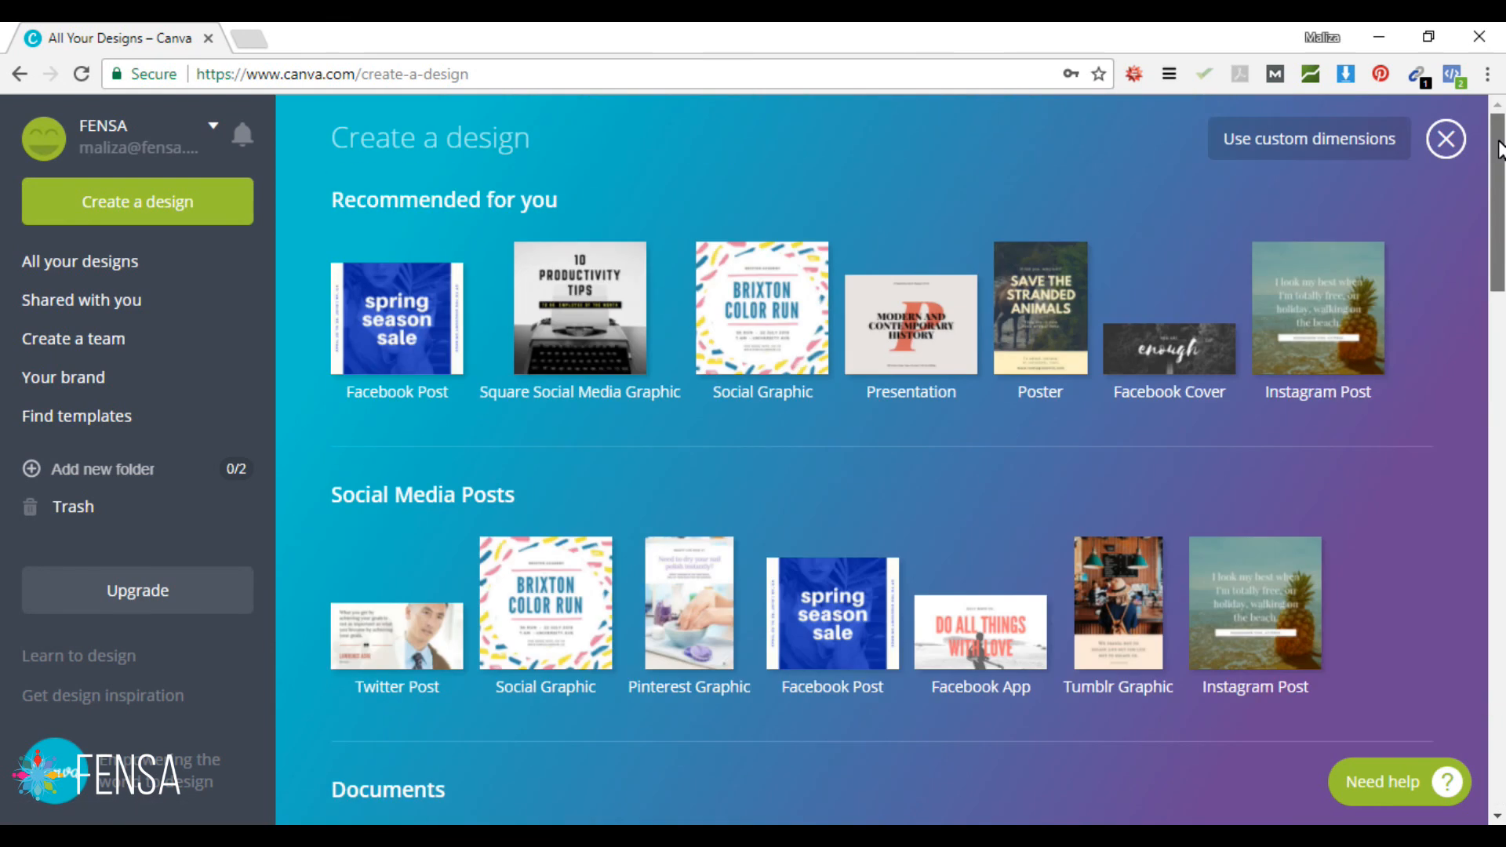
Step: Create a Facebook Post from Recommended for you and stay in its new editor tab
click(426, 320)
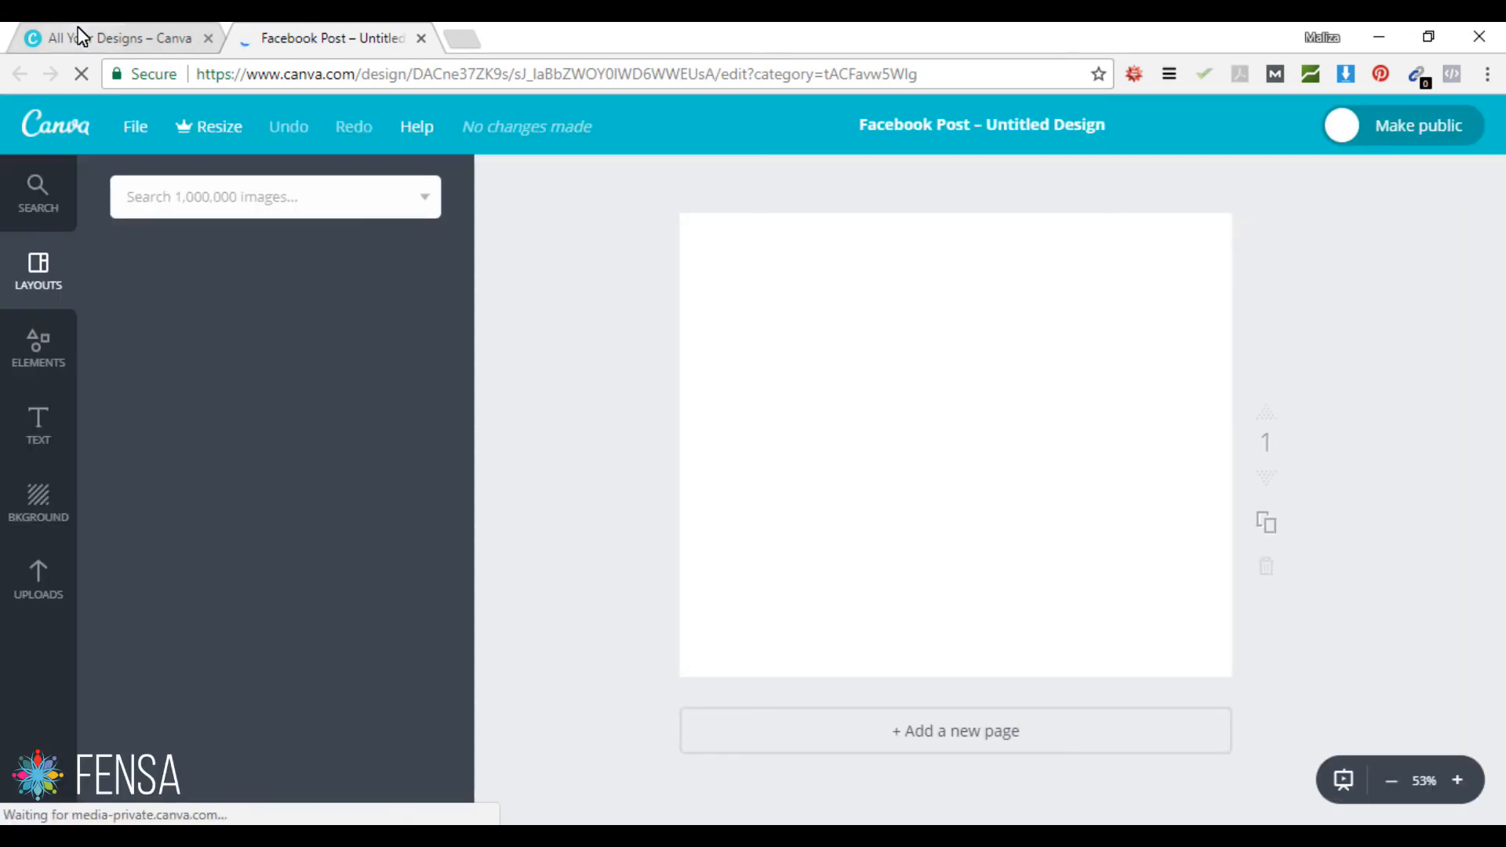
click(74, 36)
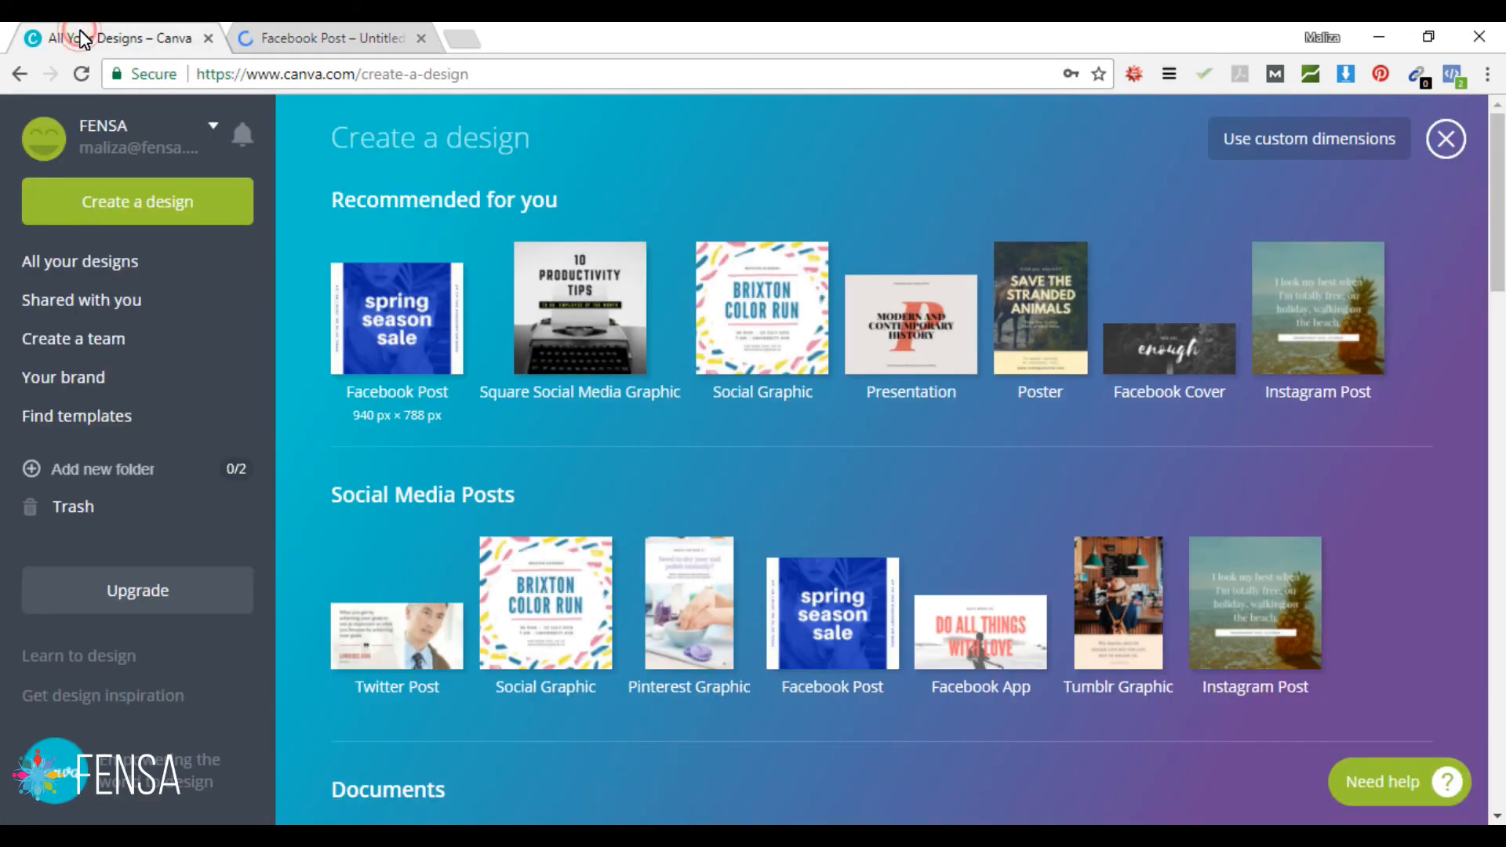
click(292, 37)
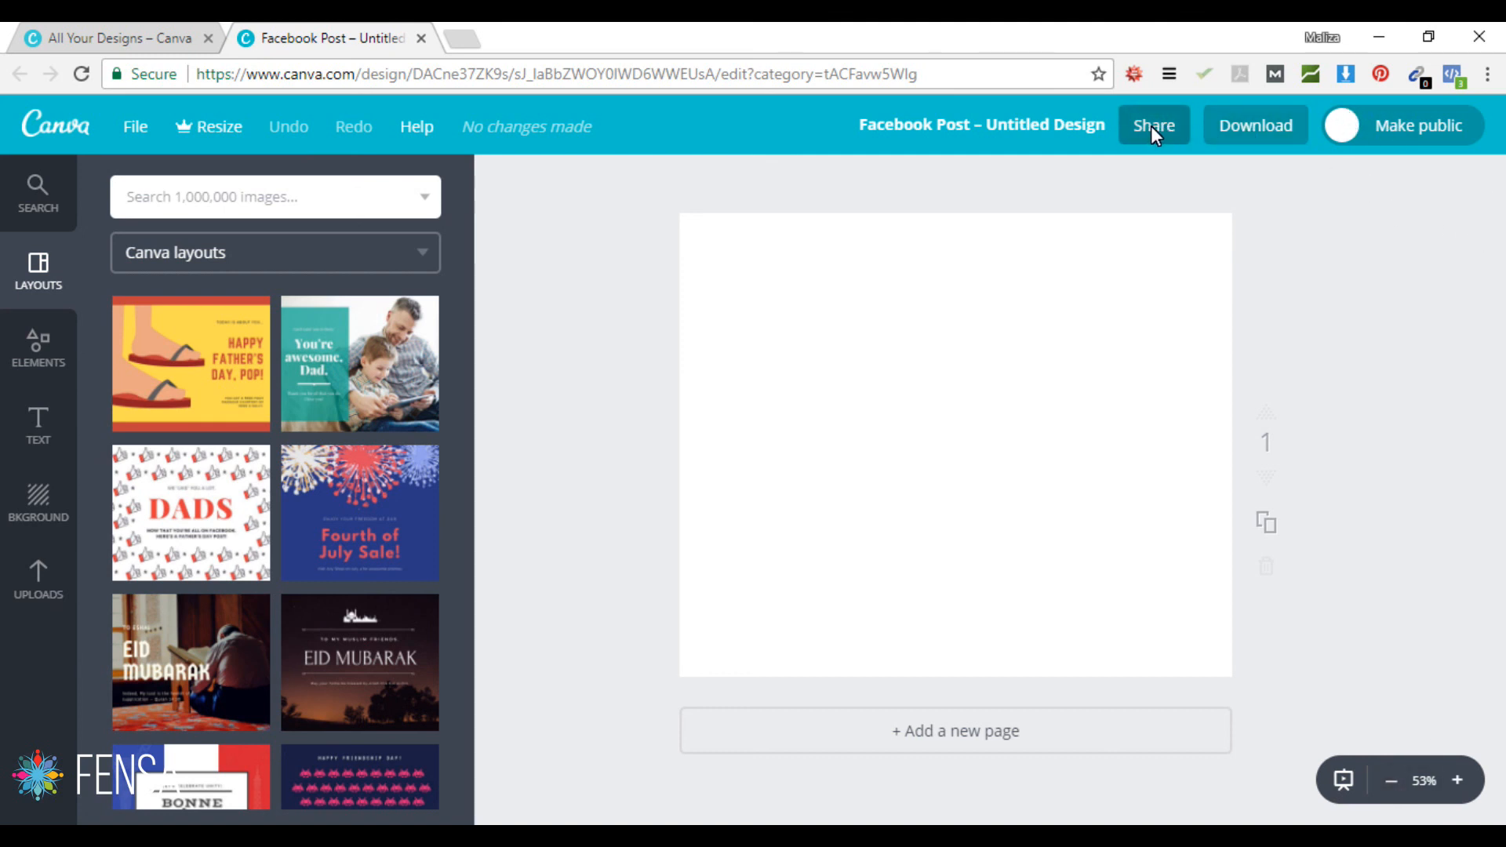
Step: Retitle the Facebook Post 'THIS IS OUR DESIGN!', then open and close the File menu
click(976, 122)
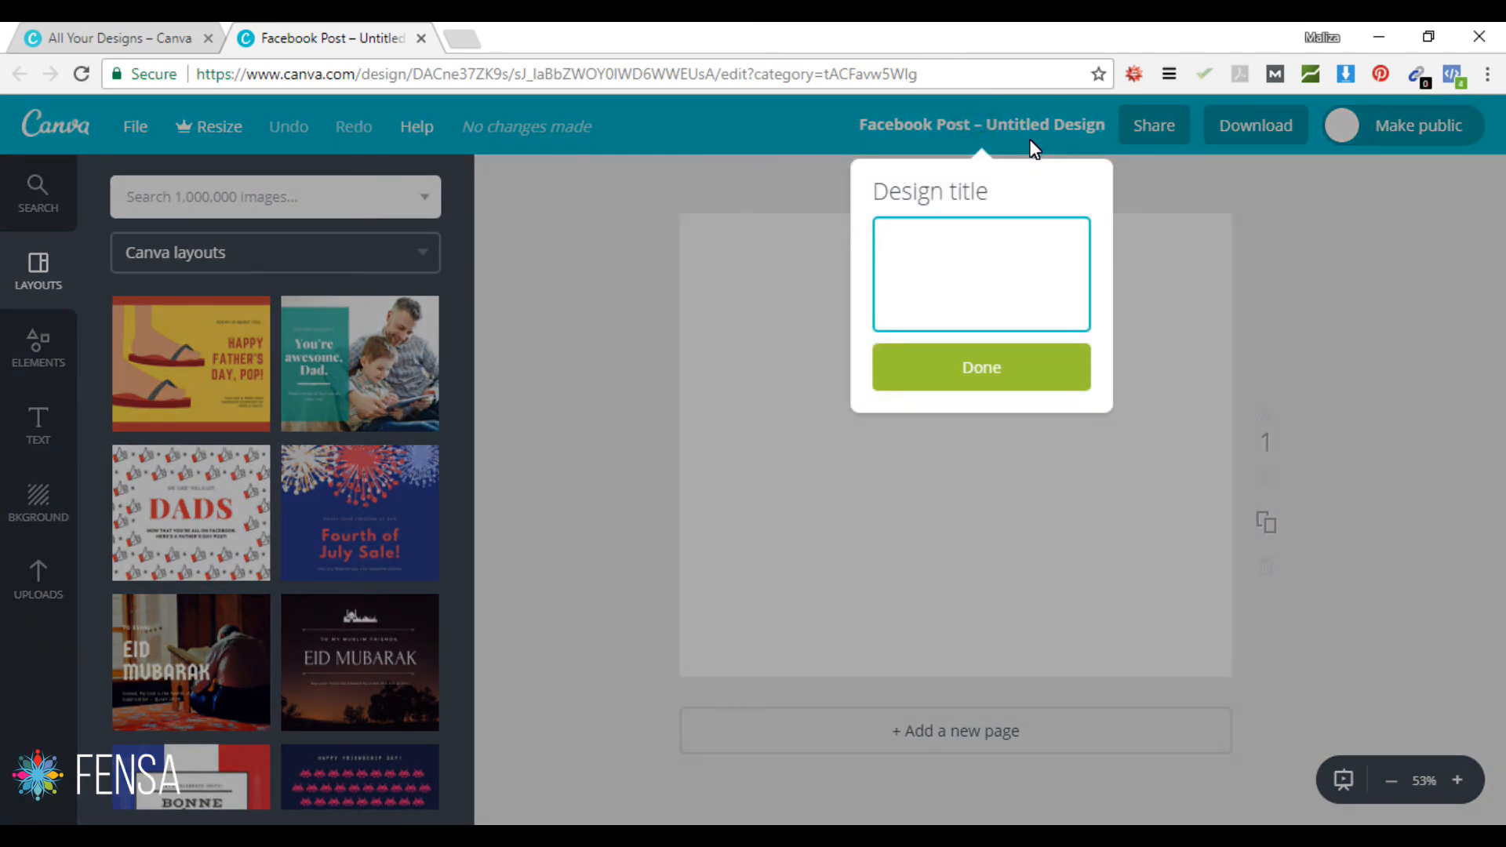
text(THIS IS OUR DESIGN!)
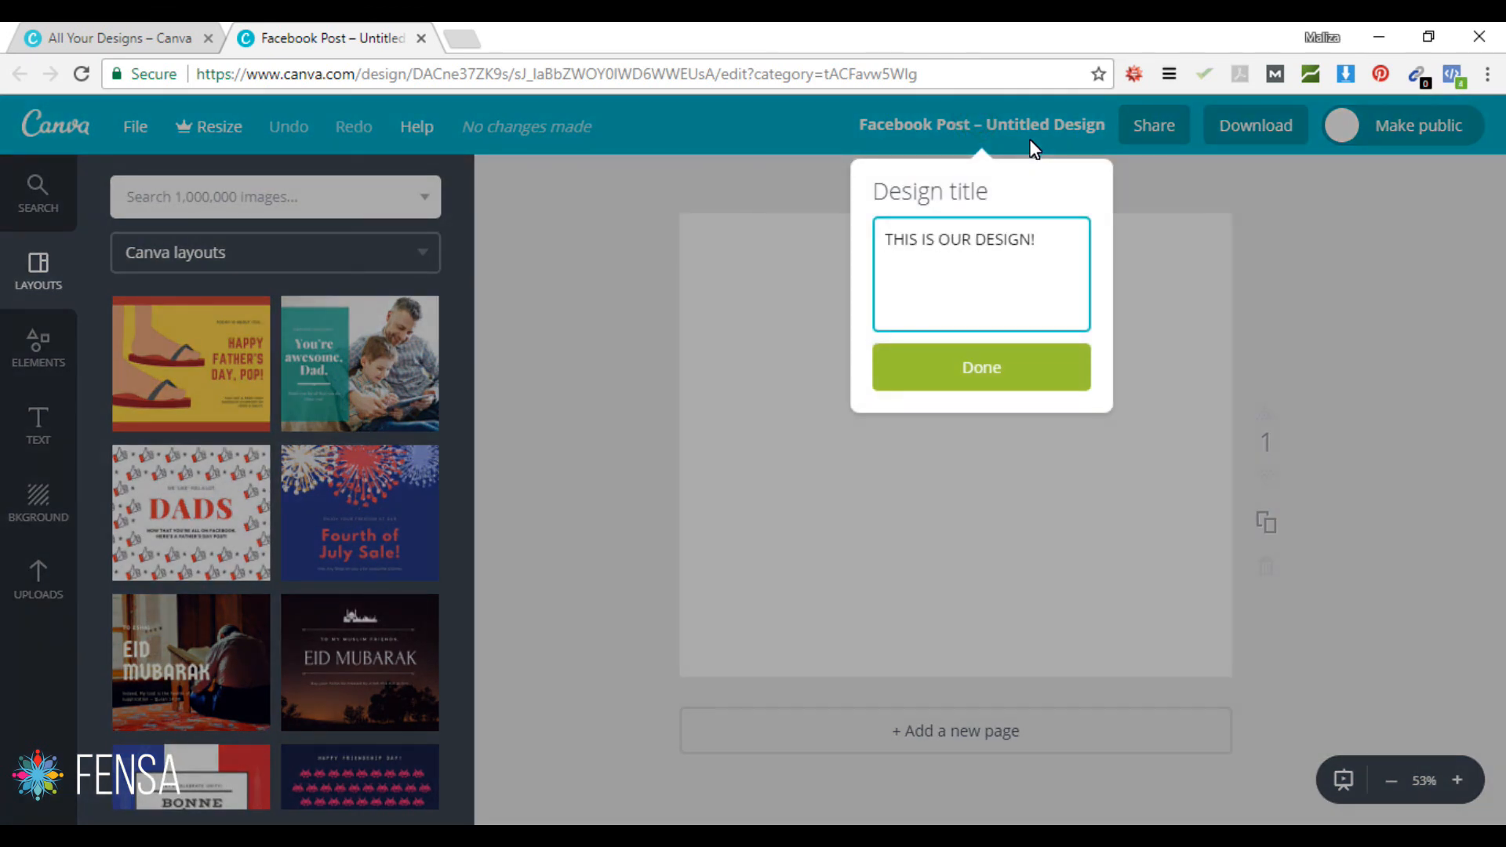
click(990, 357)
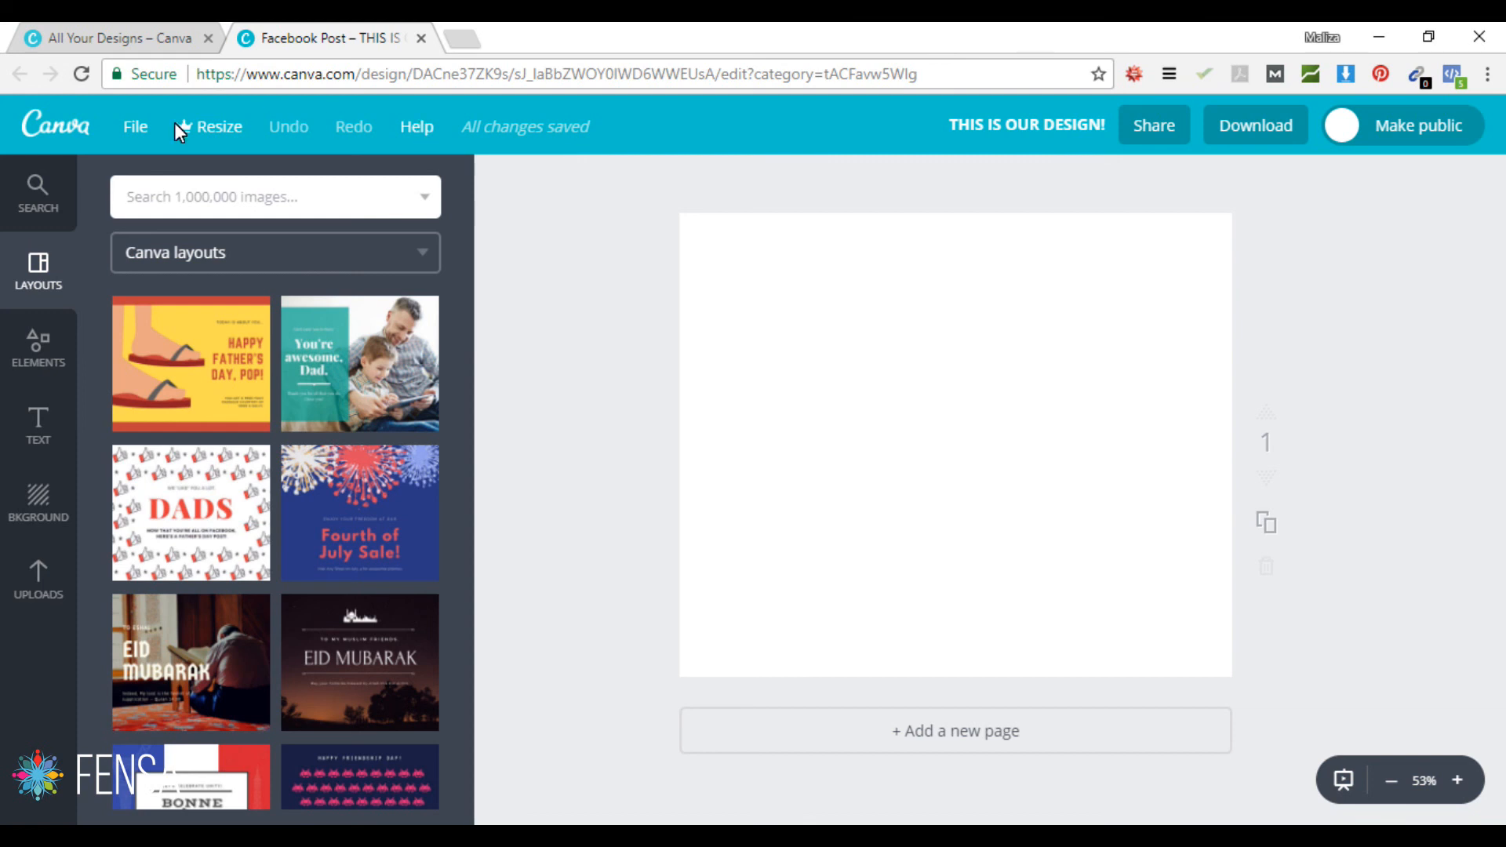
click(139, 124)
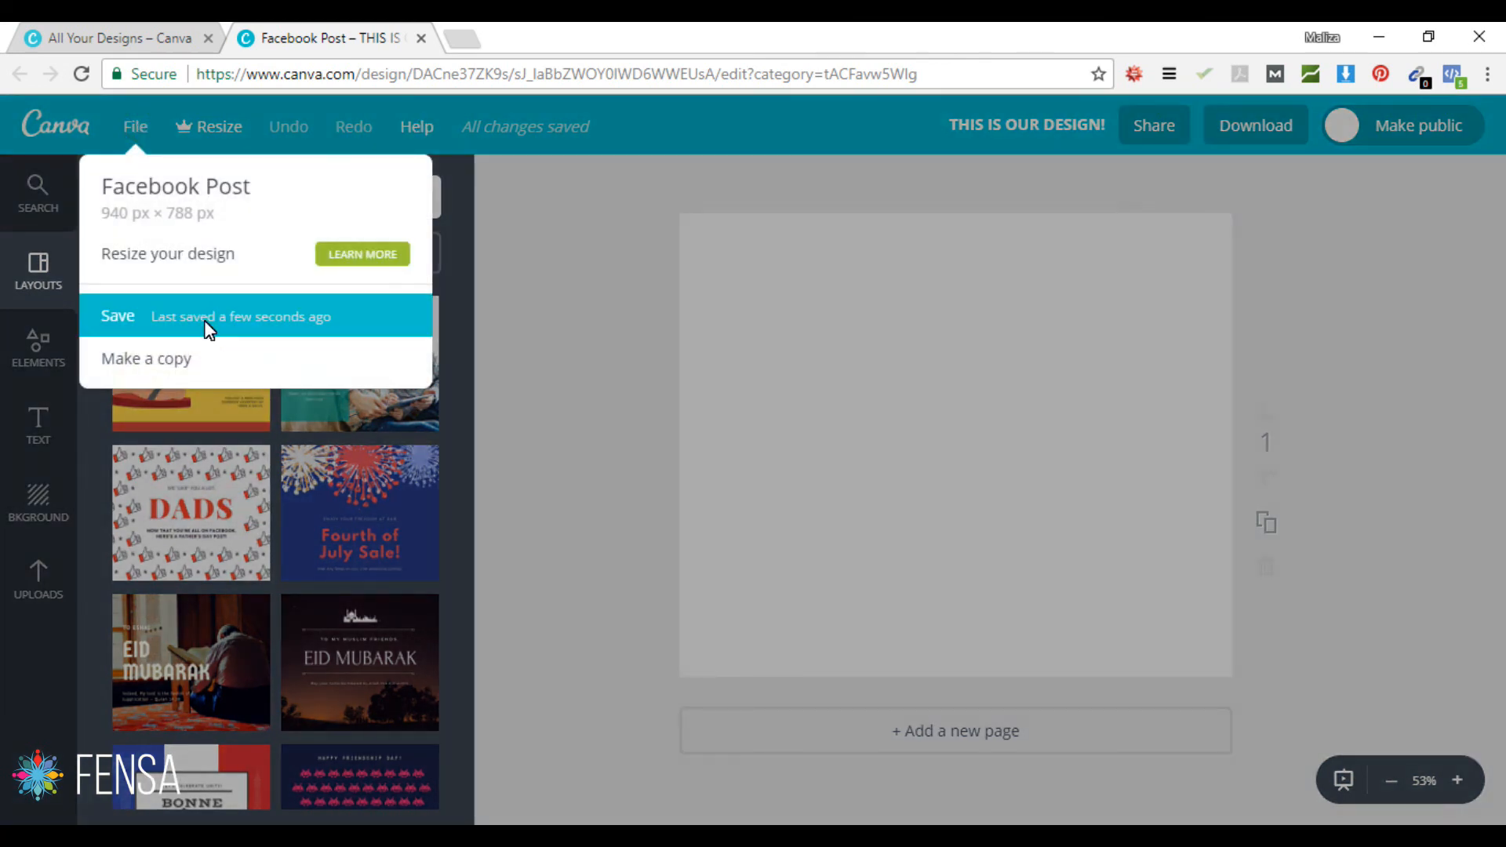
click(572, 331)
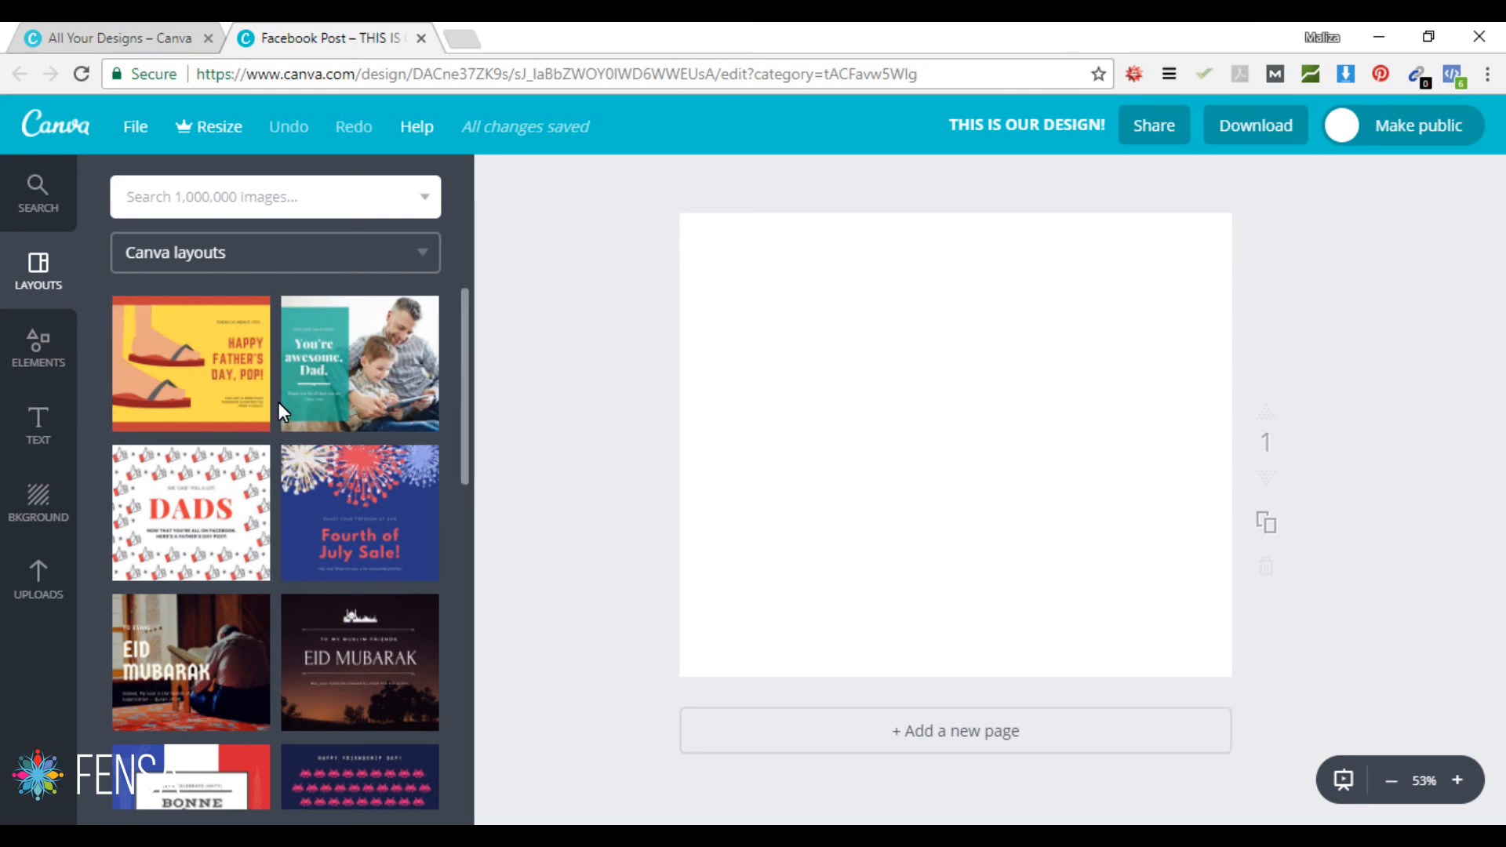
Step: Open the THIS IS OUR DESIGN! card from All your designs in a new tab and switch to it
click(112, 26)
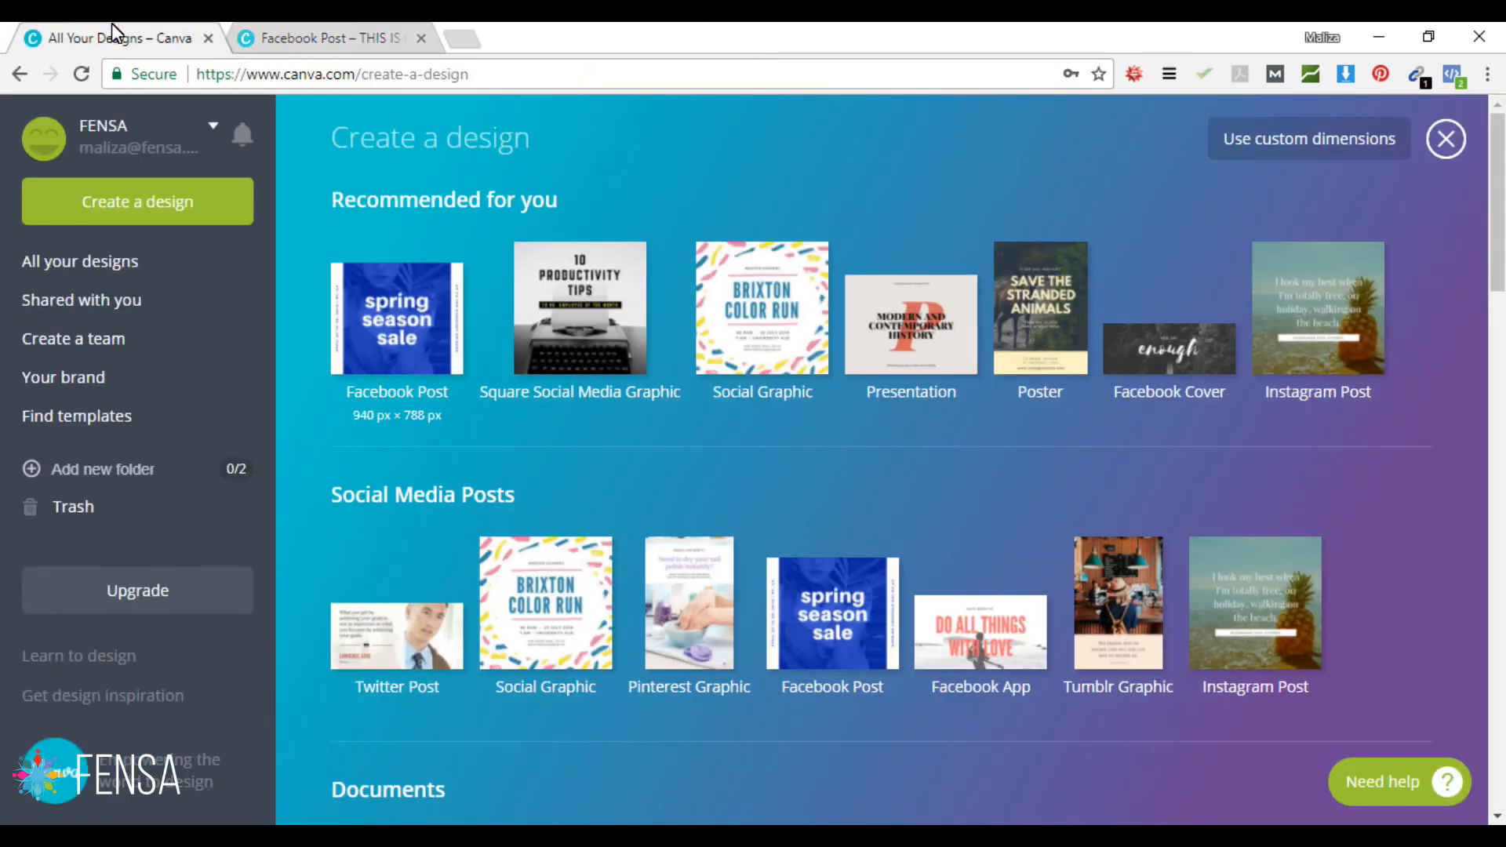
click(83, 262)
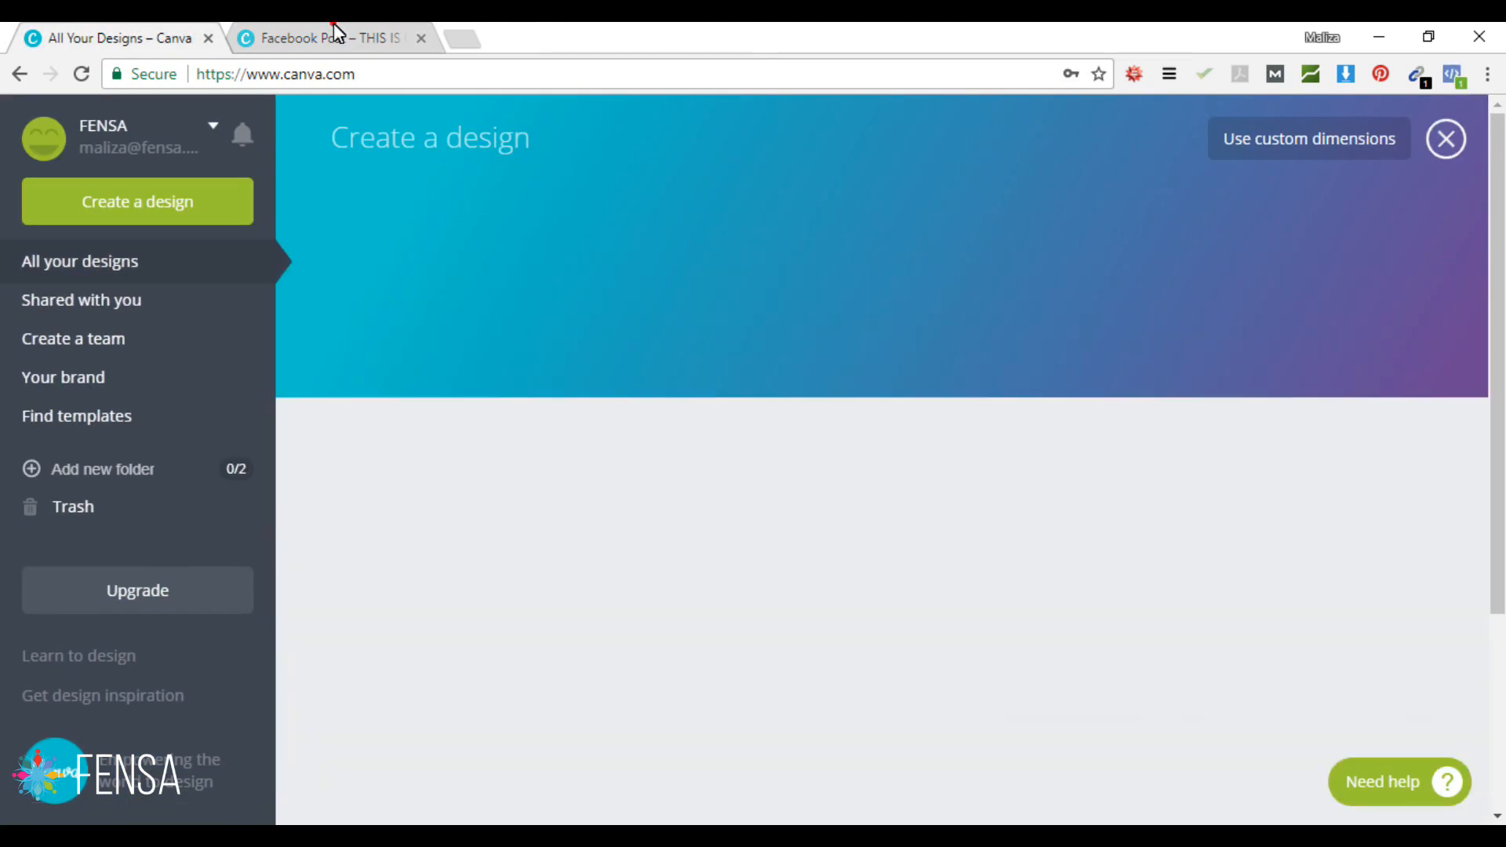
click(334, 31)
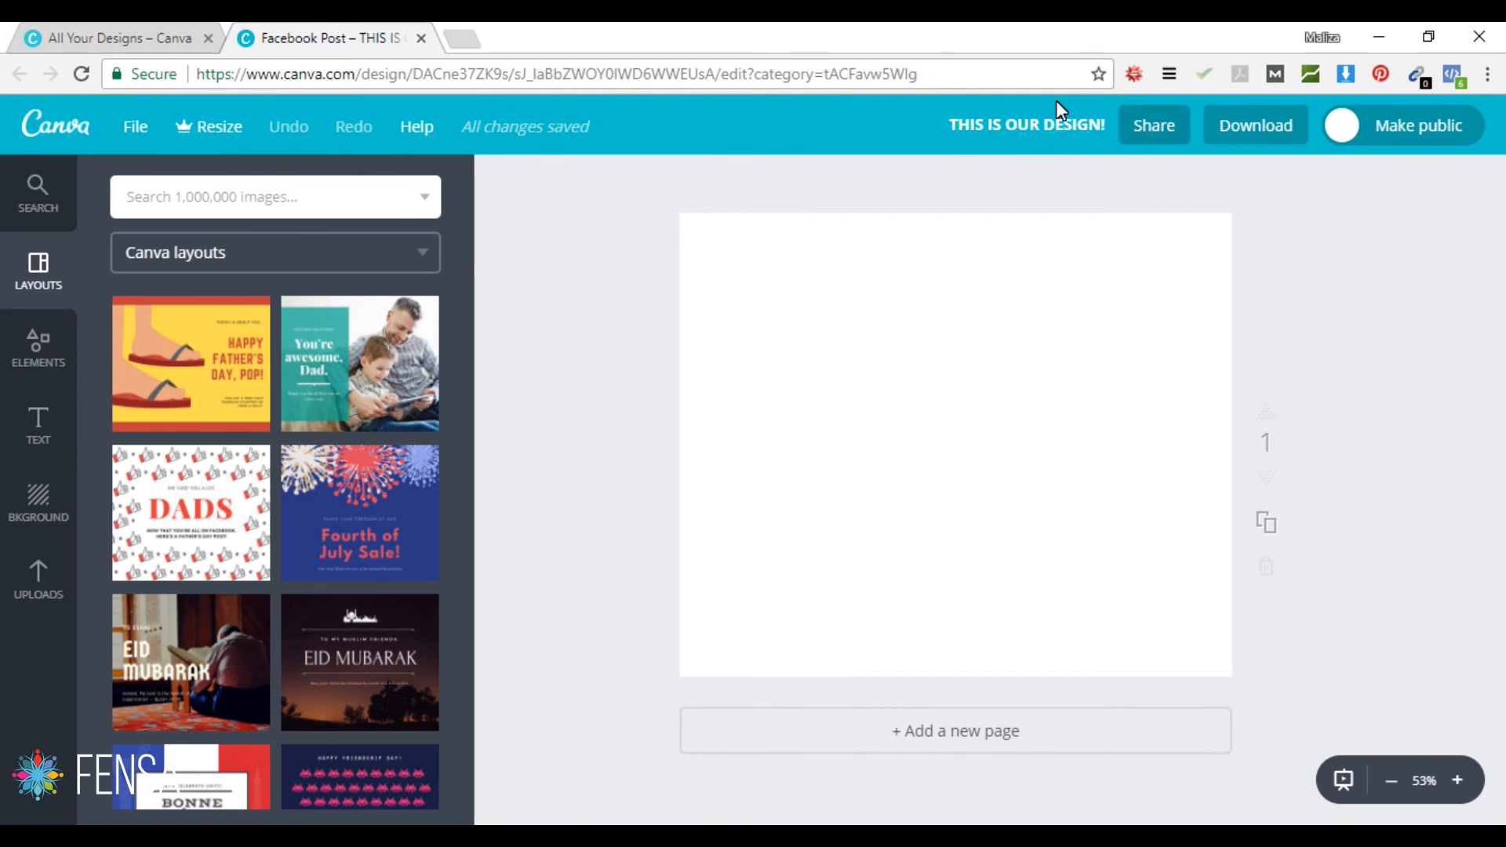
click(149, 30)
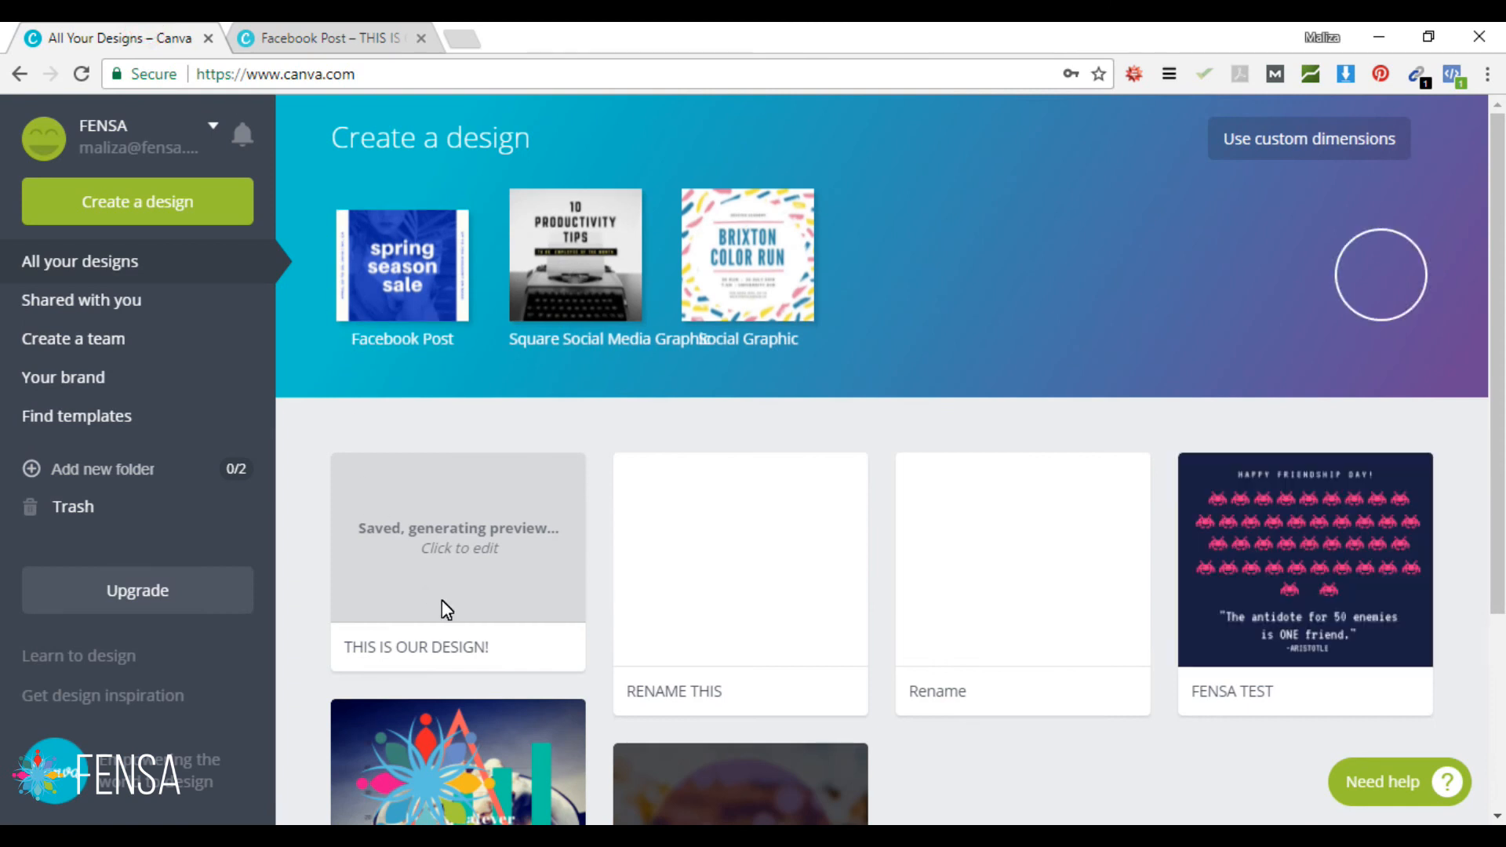
right_click(455, 570)
click(538, 587)
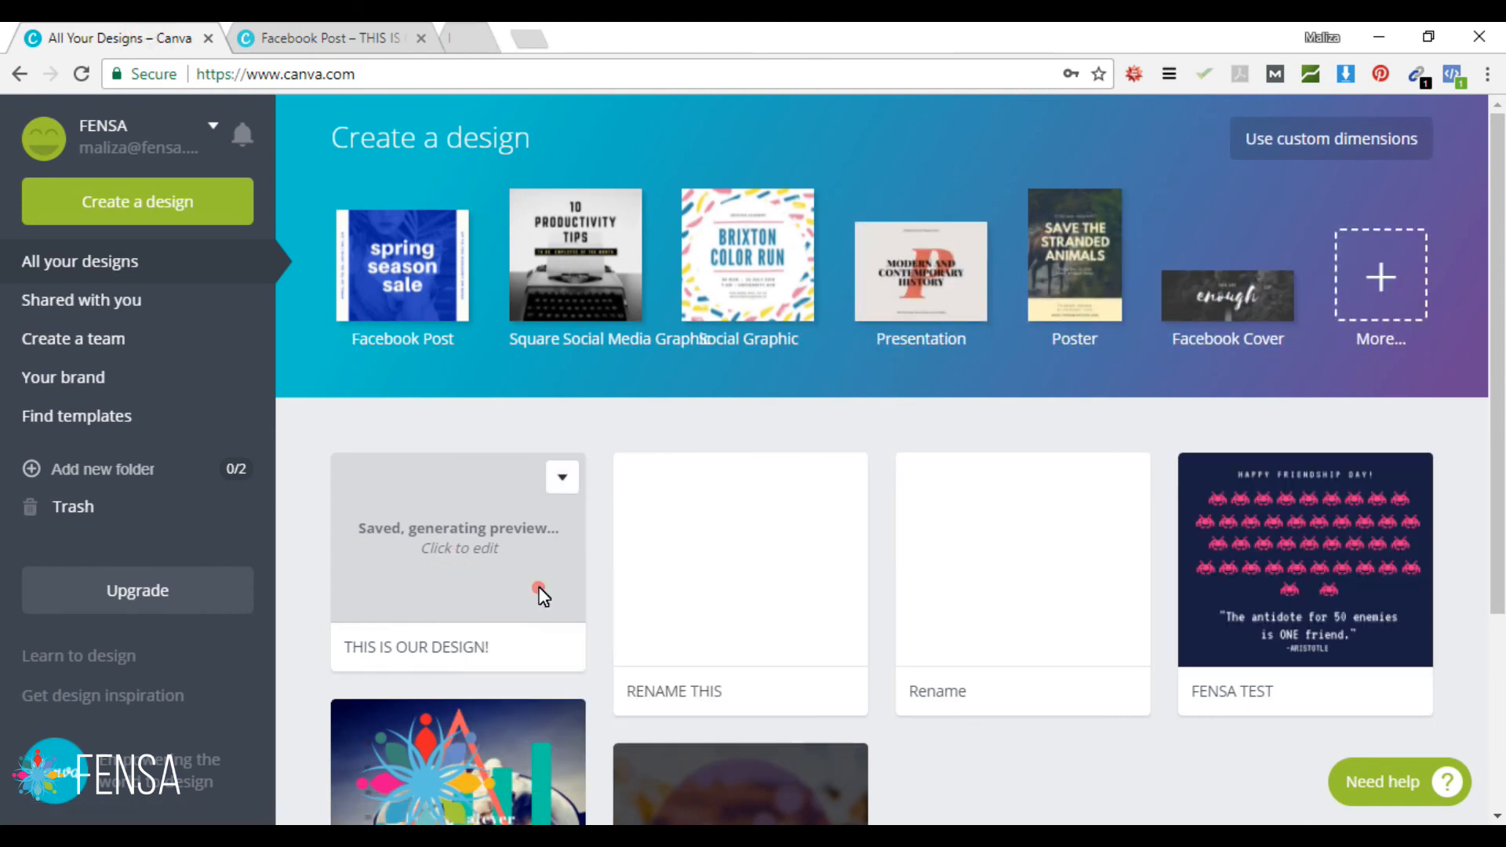
click(528, 31)
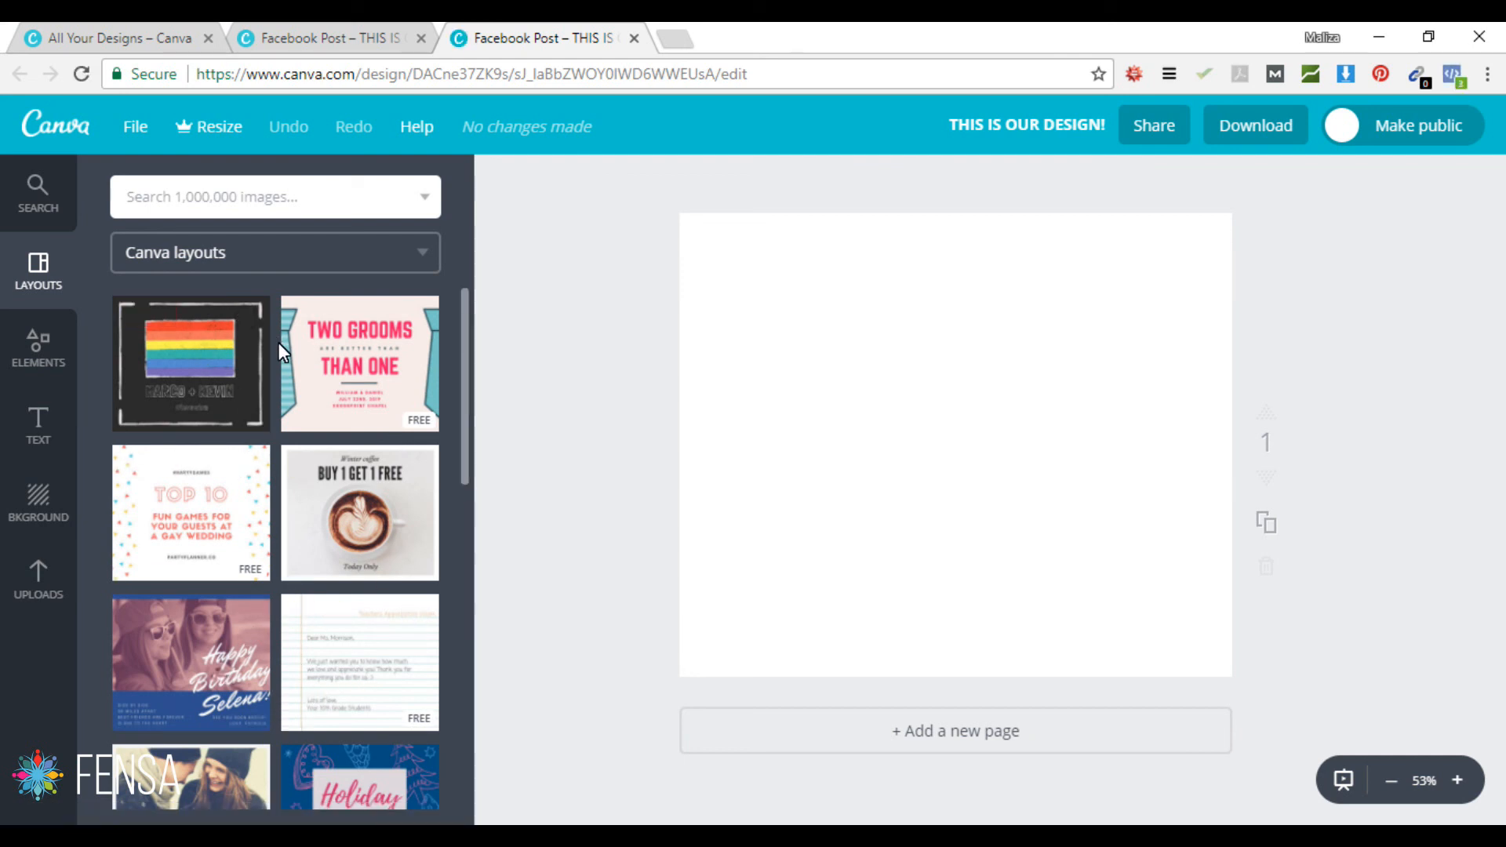
click(350, 351)
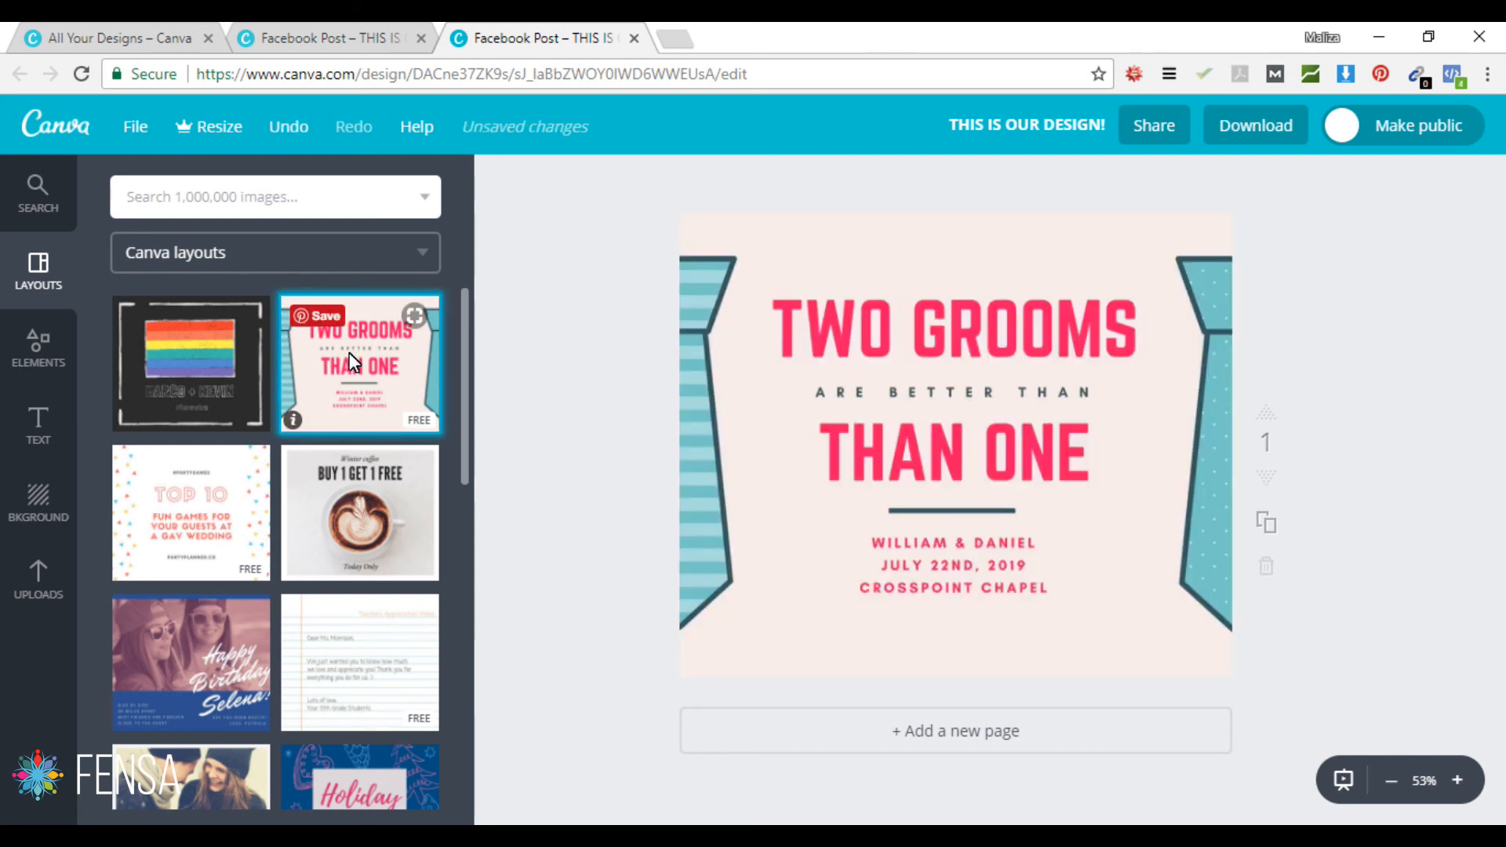
double_click(959, 334)
click(959, 336)
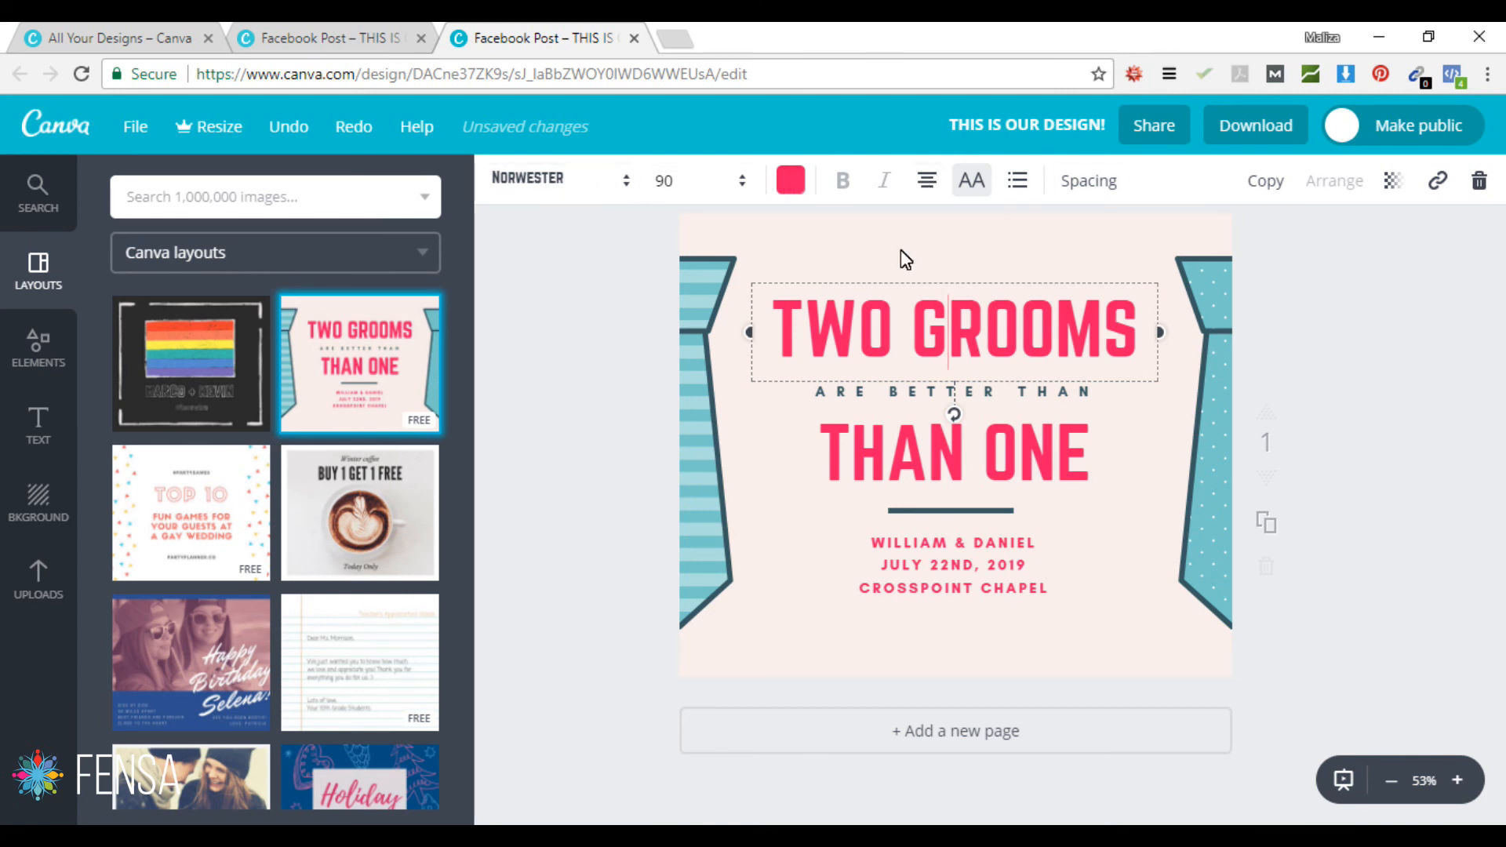
click(717, 496)
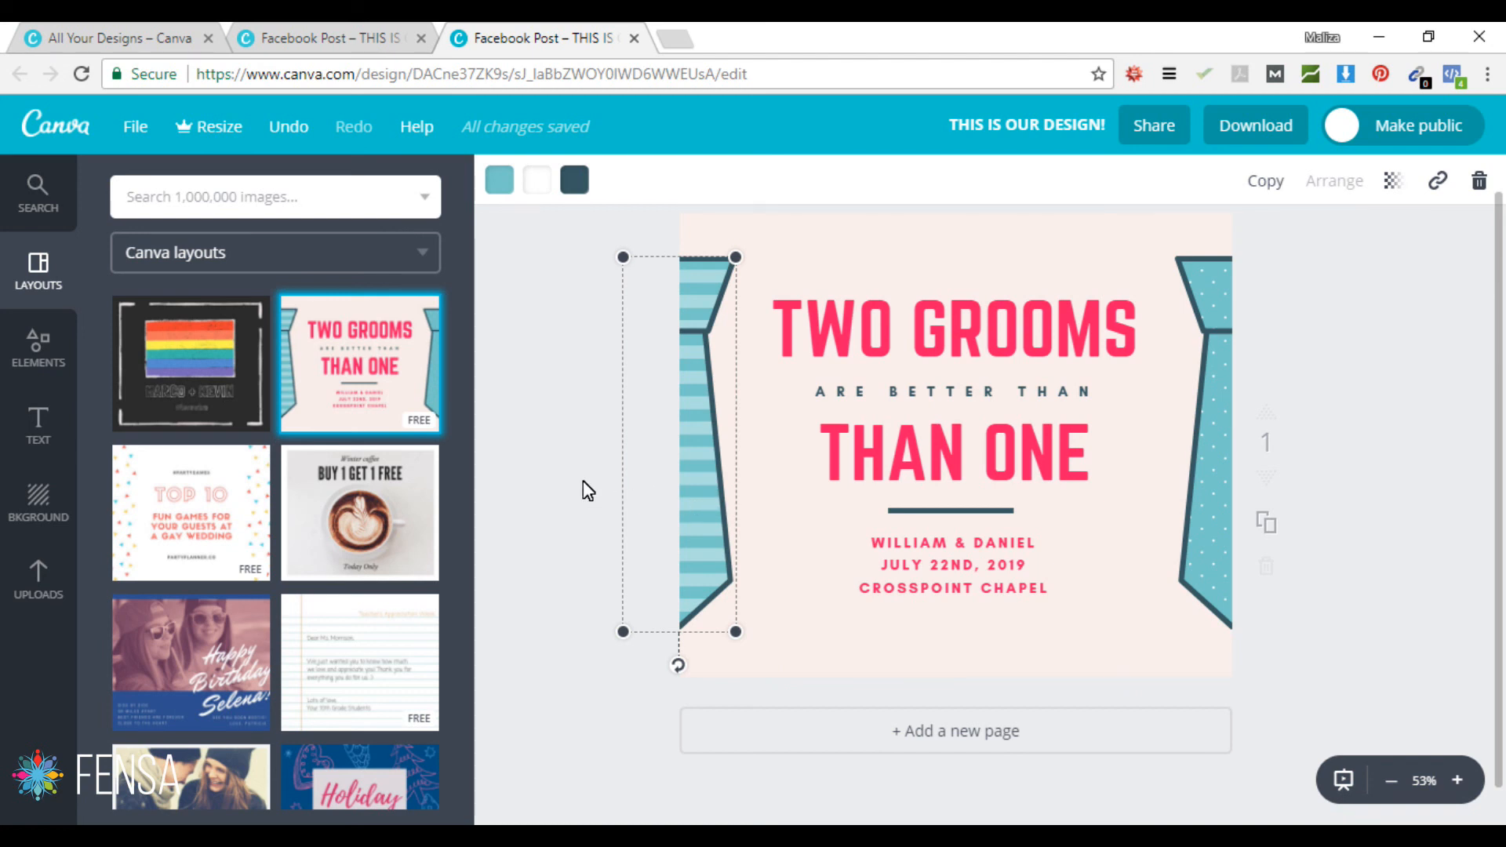
key(Delete)
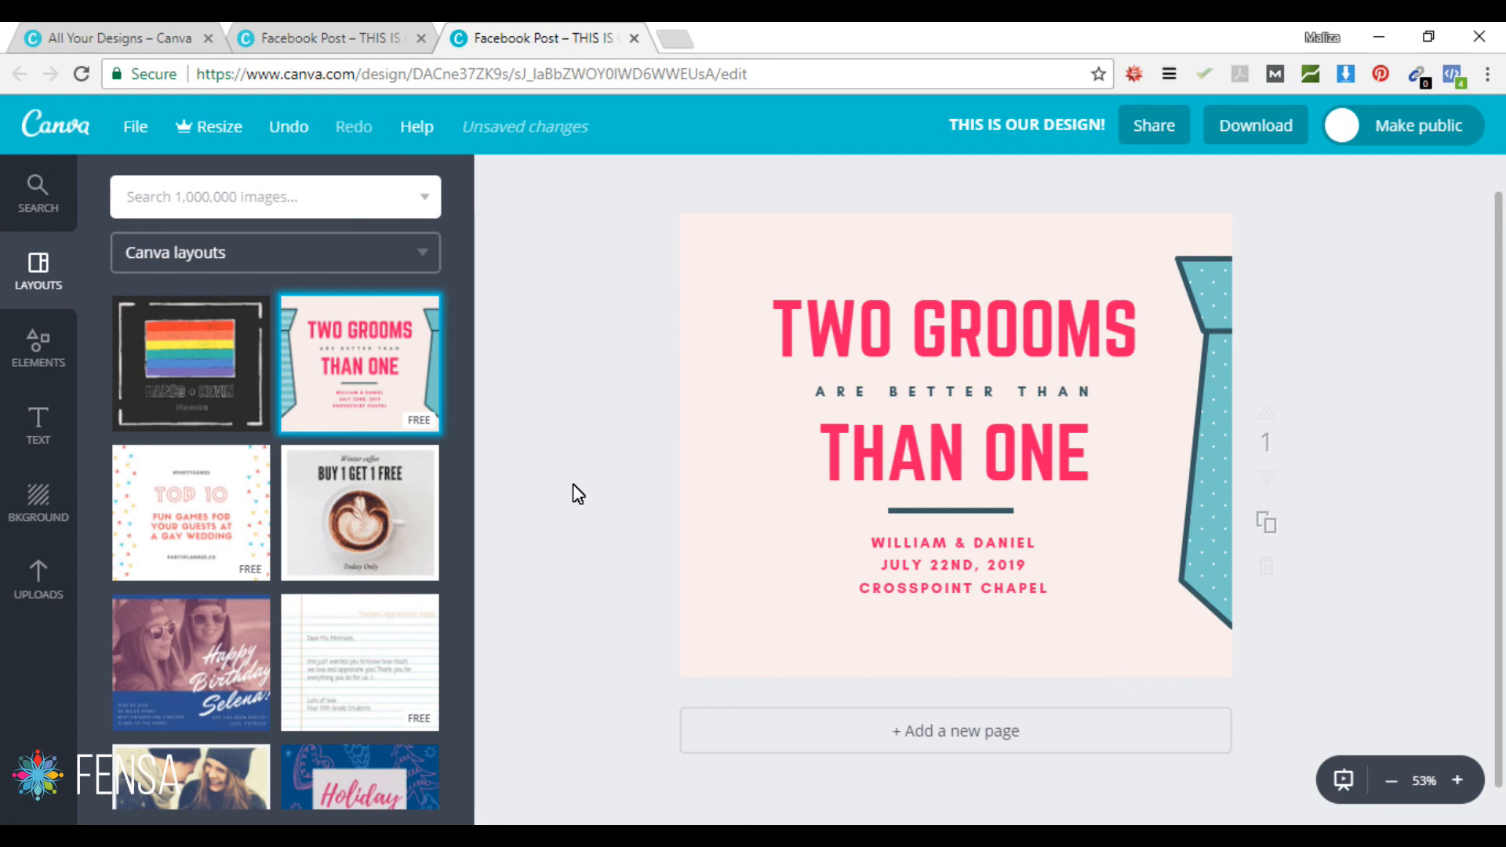
key(ctrl+z)
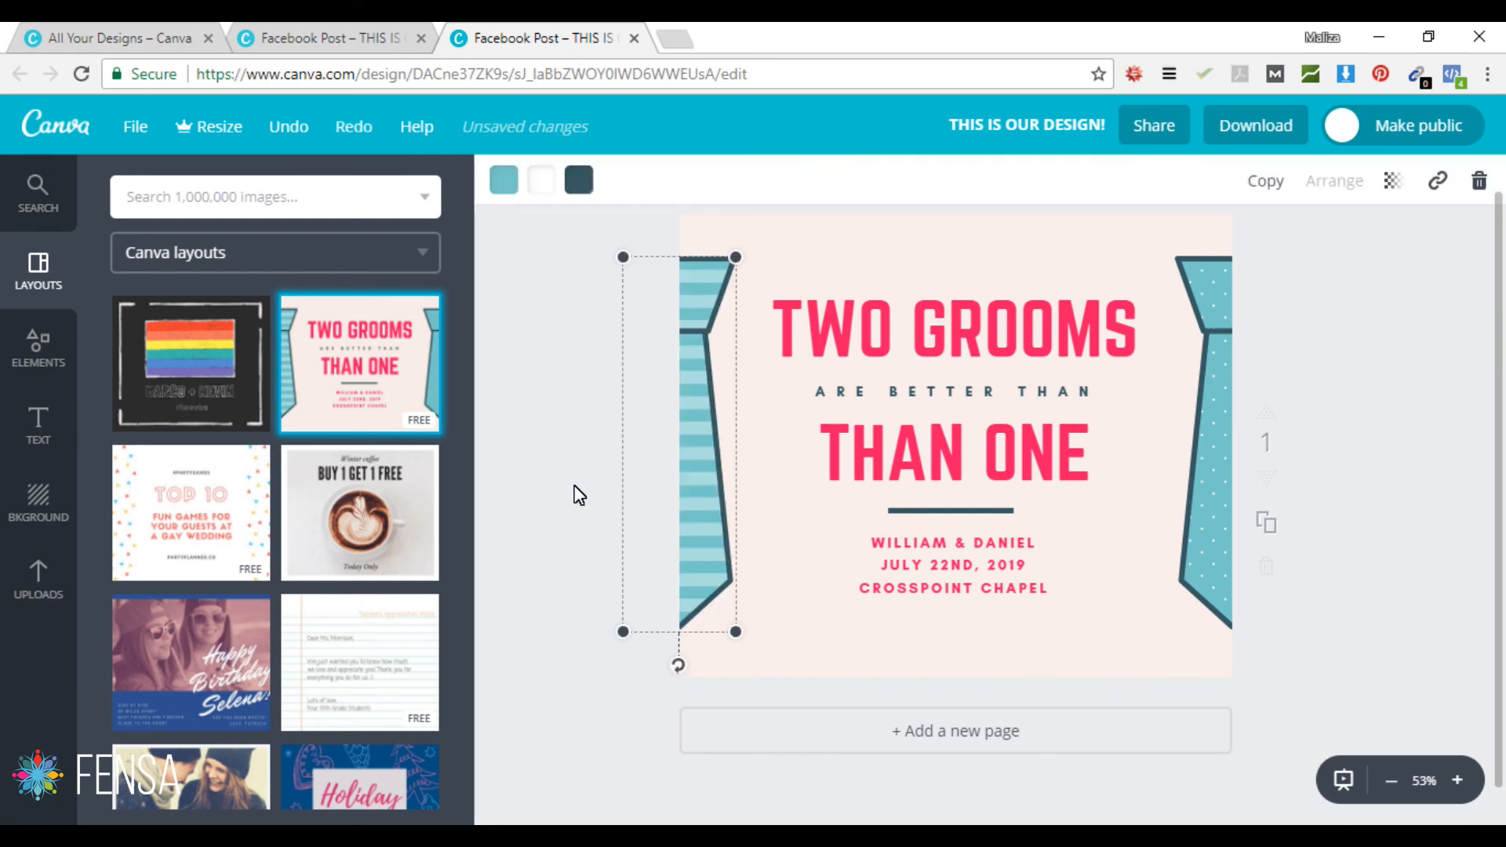
key(ctrl+z)
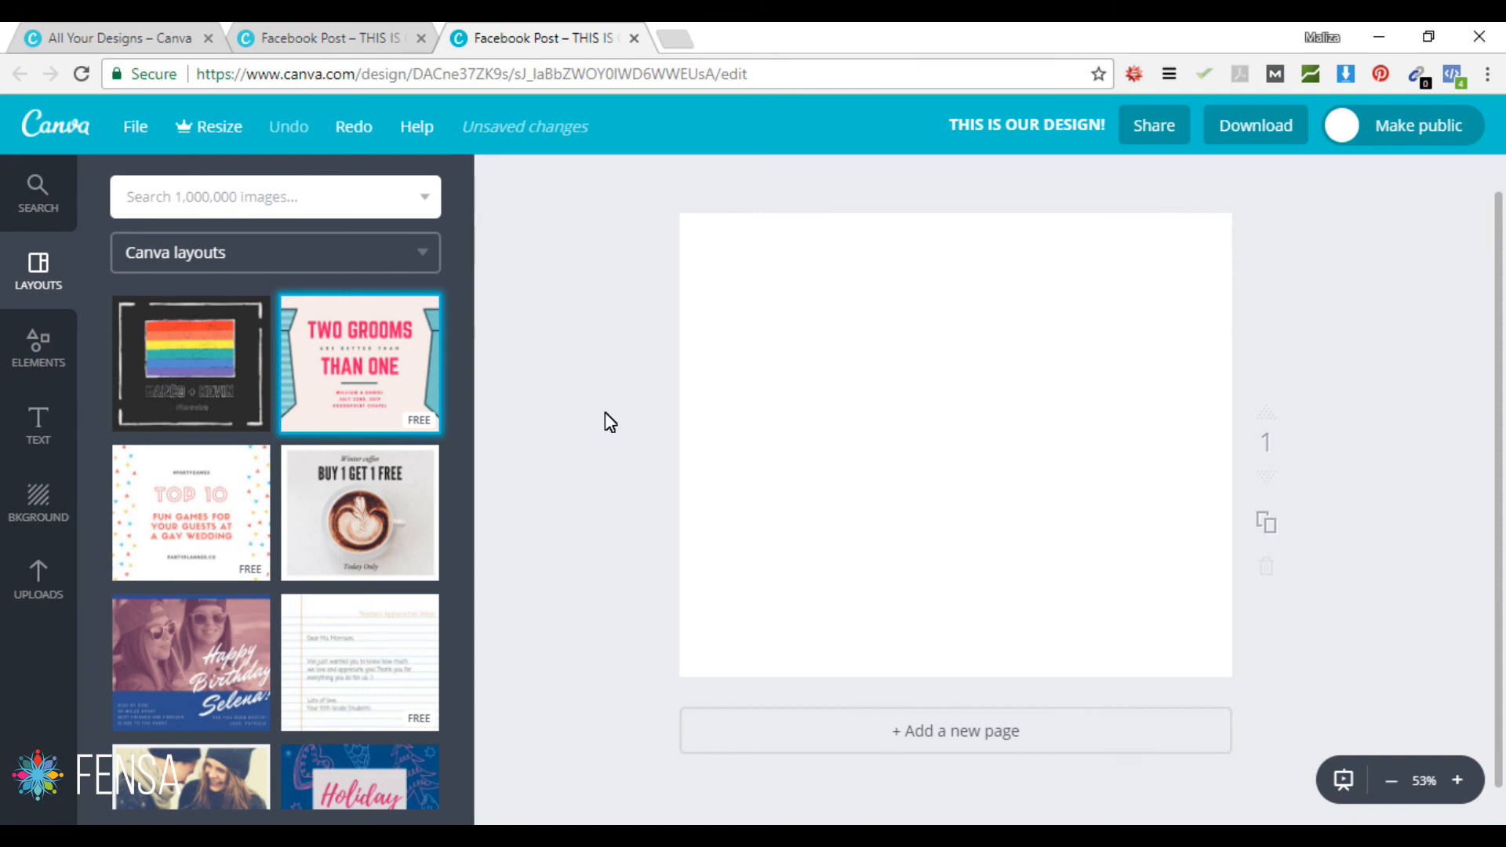
Step: Apply the Buy 1 Get 1 Free coffee layout and delete its coffee background photo
click(363, 513)
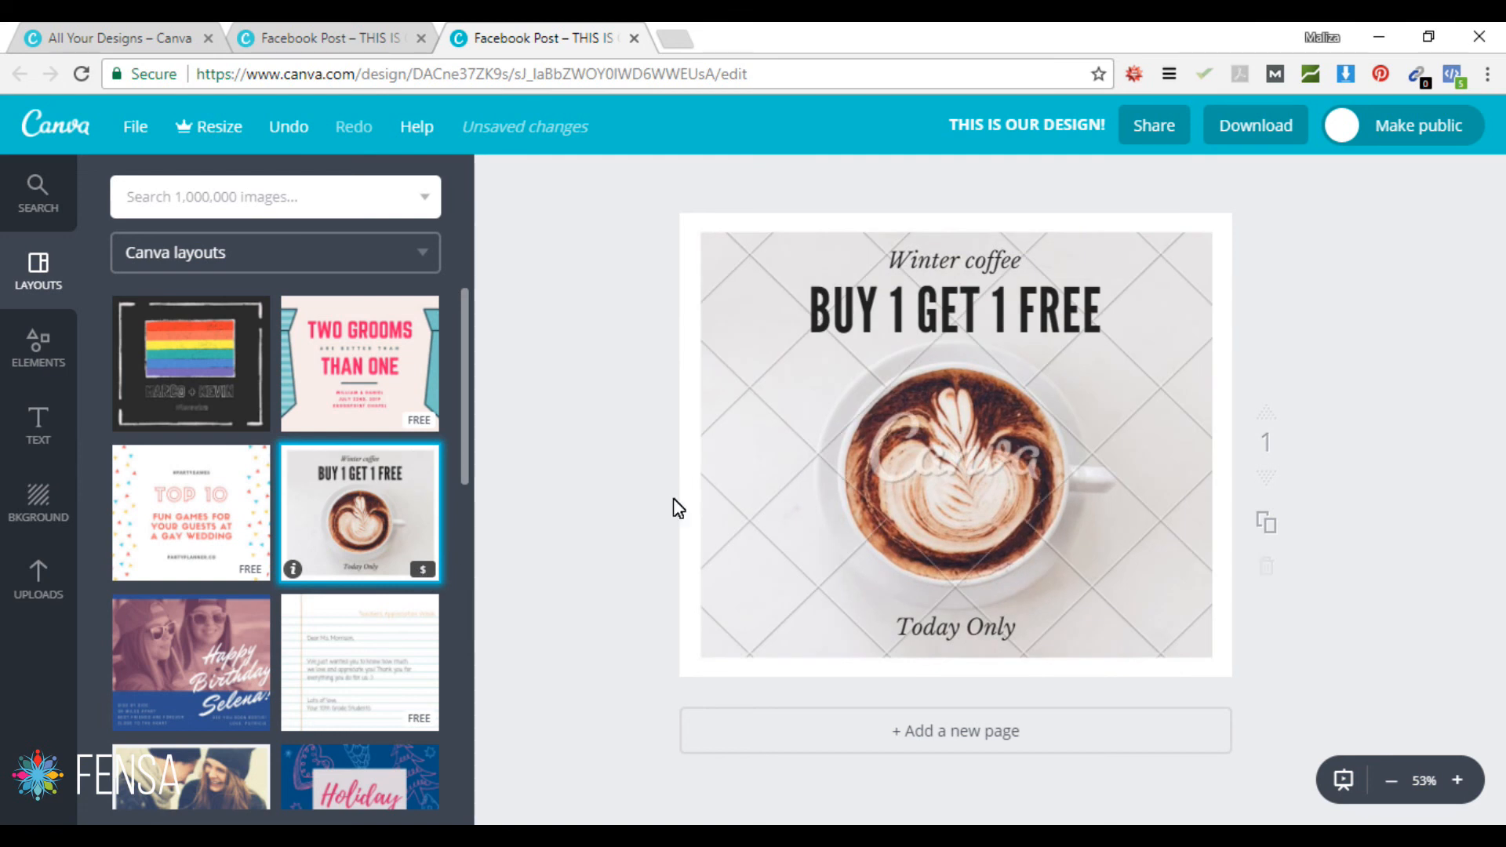
click(752, 407)
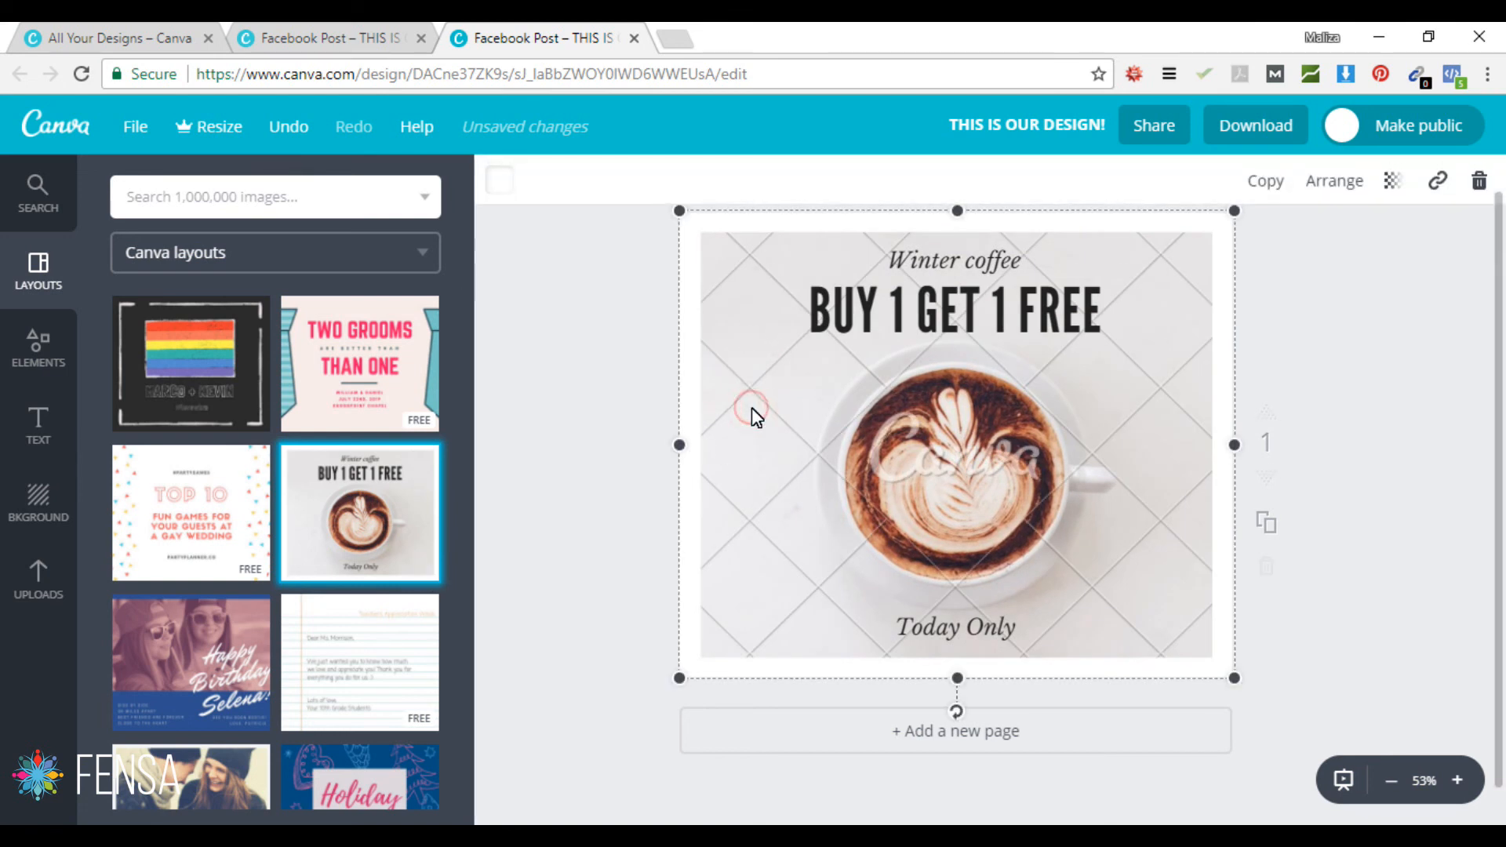
click(784, 396)
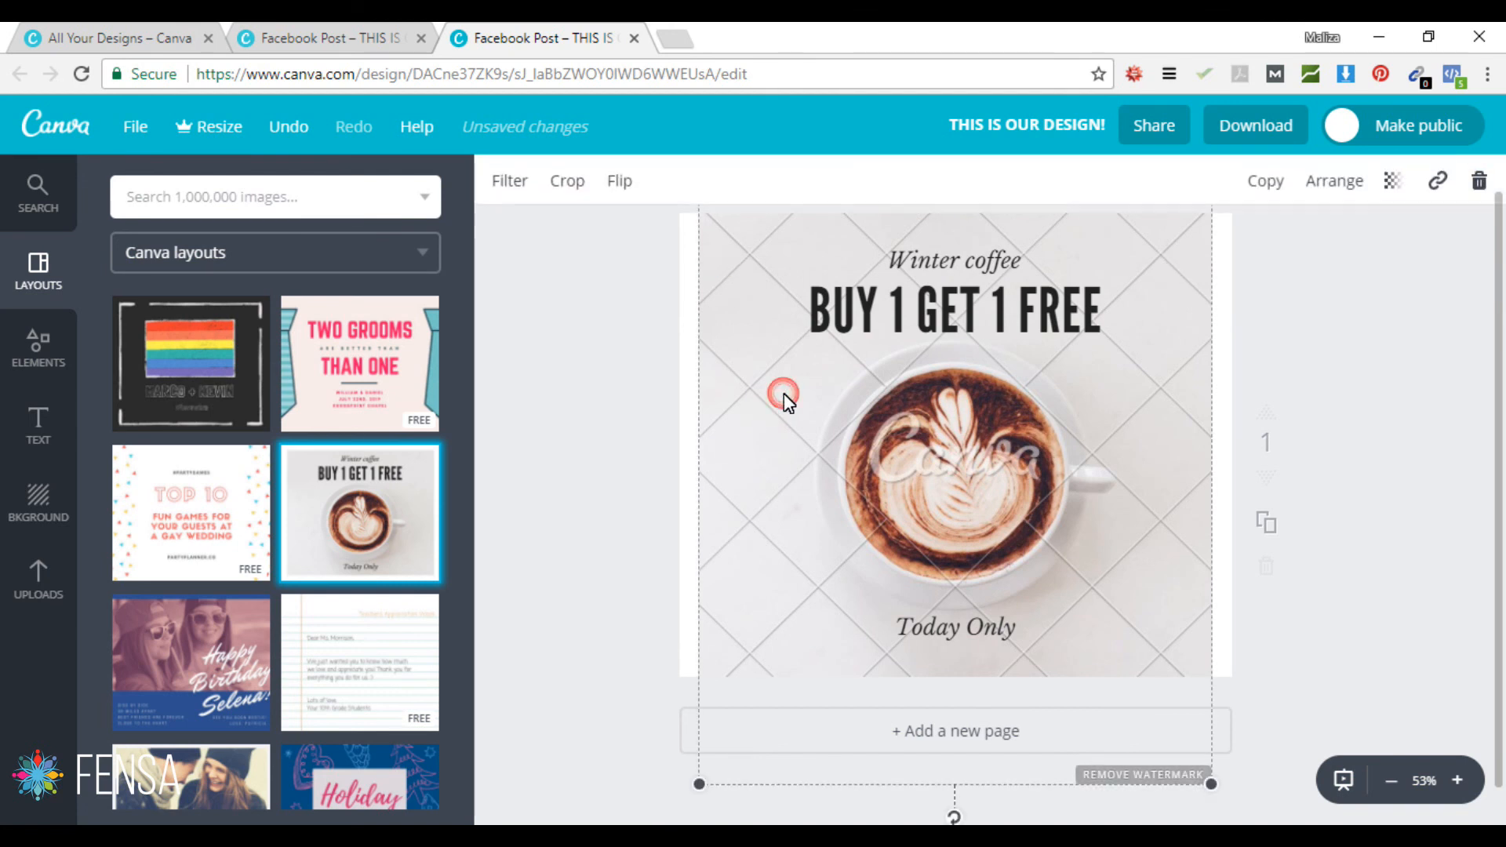
key(Delete)
Step: Undo with Ctrl+Z until the remaining coffee layout text is gone and the page is blank
click(876, 324)
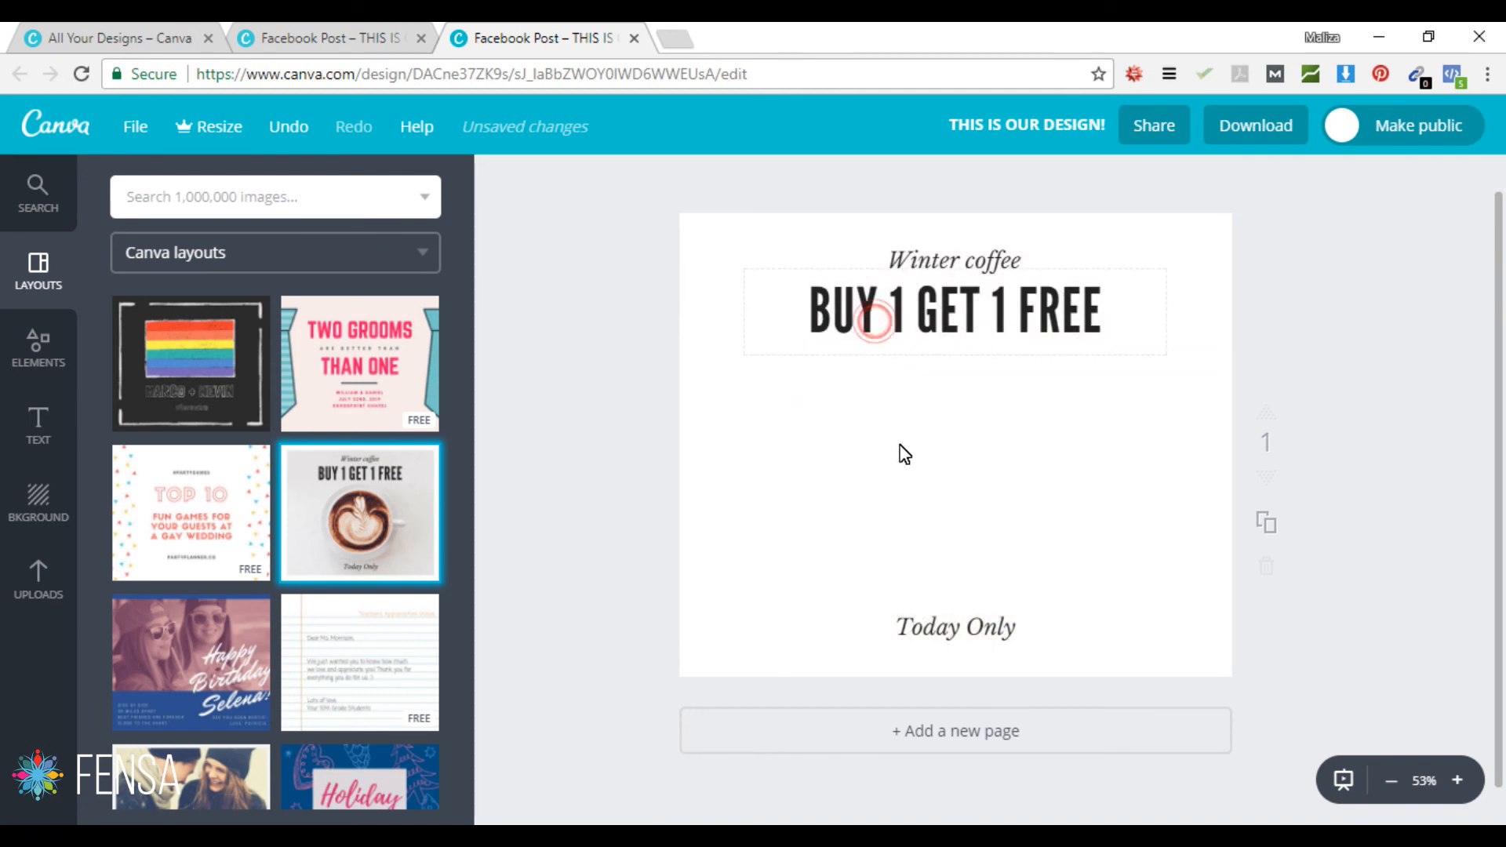
click(966, 628)
click(967, 251)
click(588, 459)
key(ctrl+z)
key(ctrl+z)
key(ctrl+z)
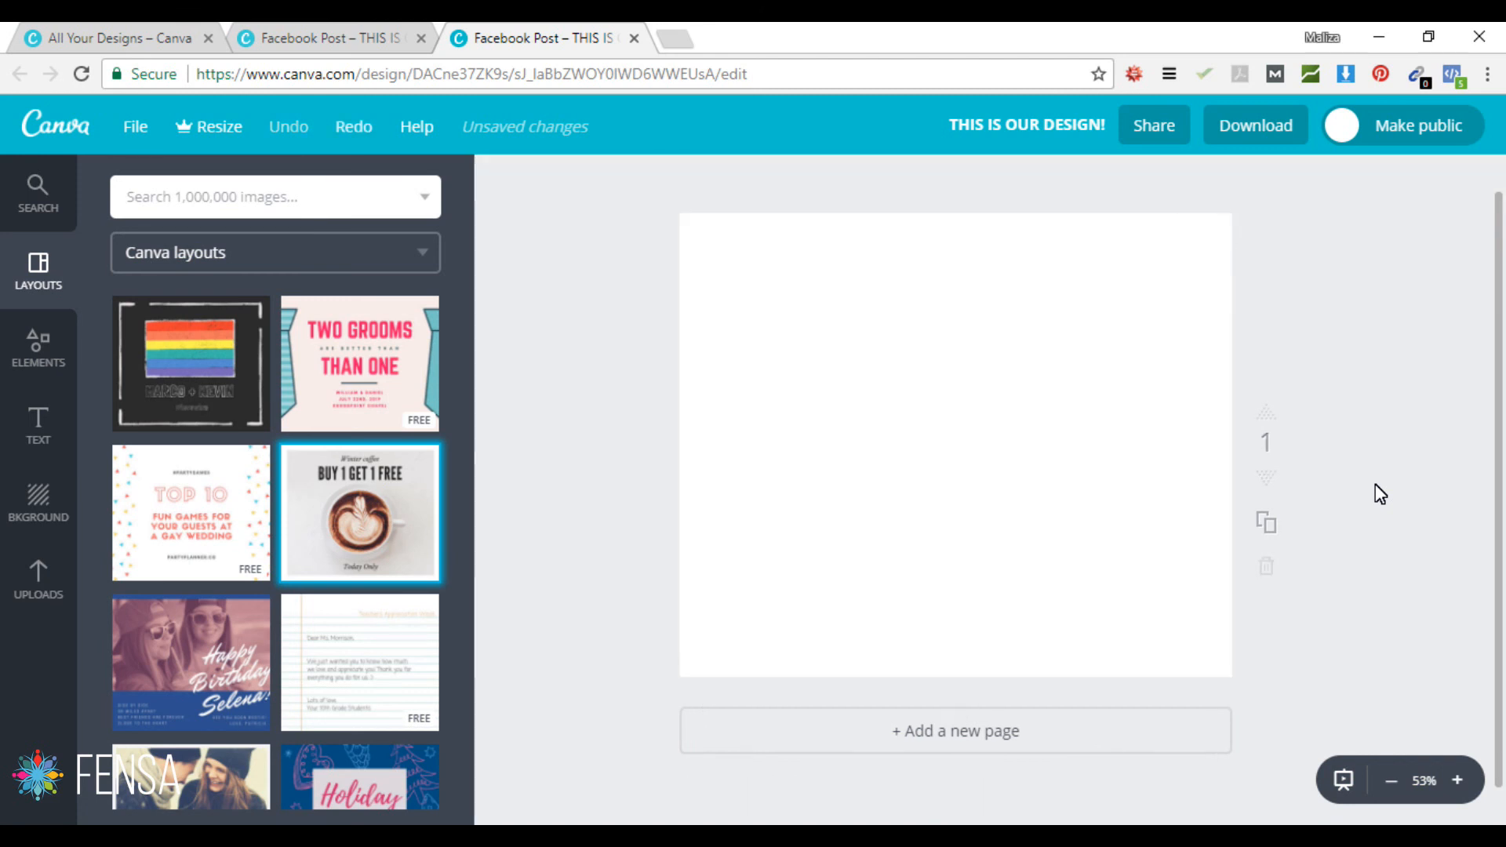
mouse_move(322, 474)
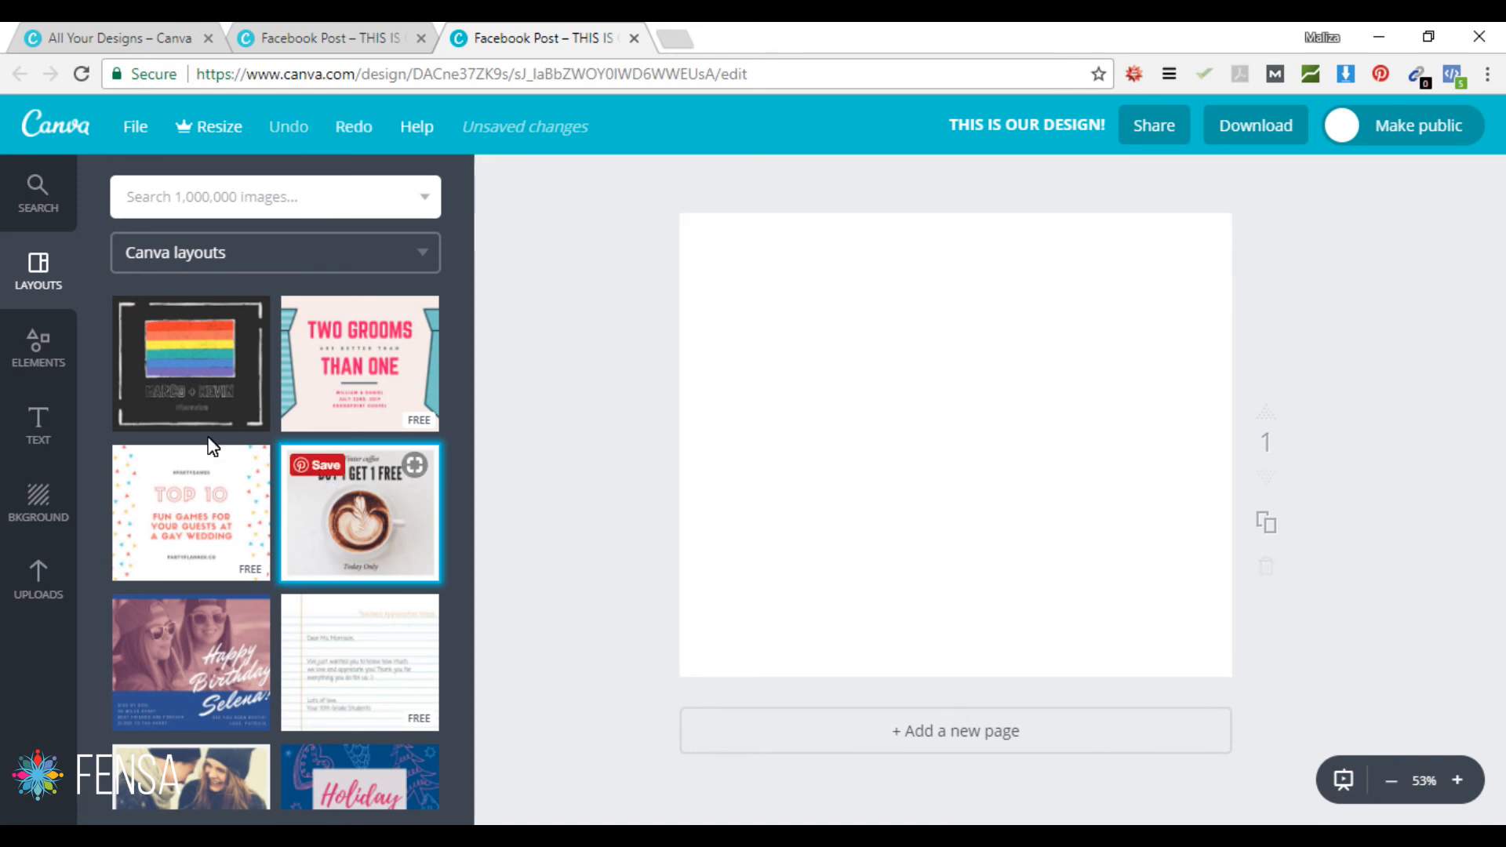
Step: Show the Elements panel with Free Photos, Grids, Frames, Shapes, Lines, Icons and Charts
click(33, 350)
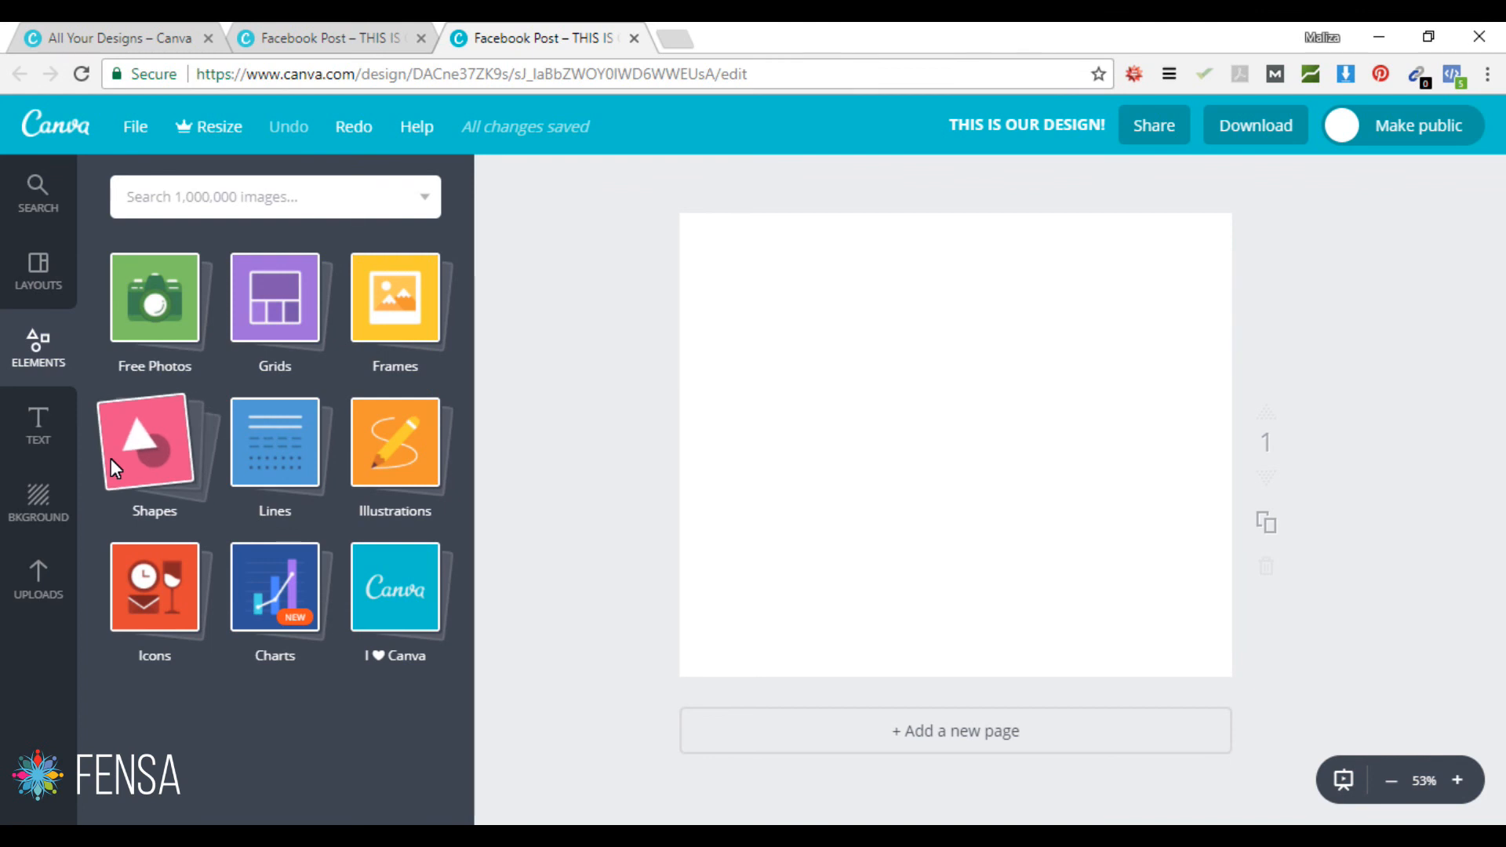
Step: Show the Text panel and scroll through its heading, subheading and text combination templates
click(41, 428)
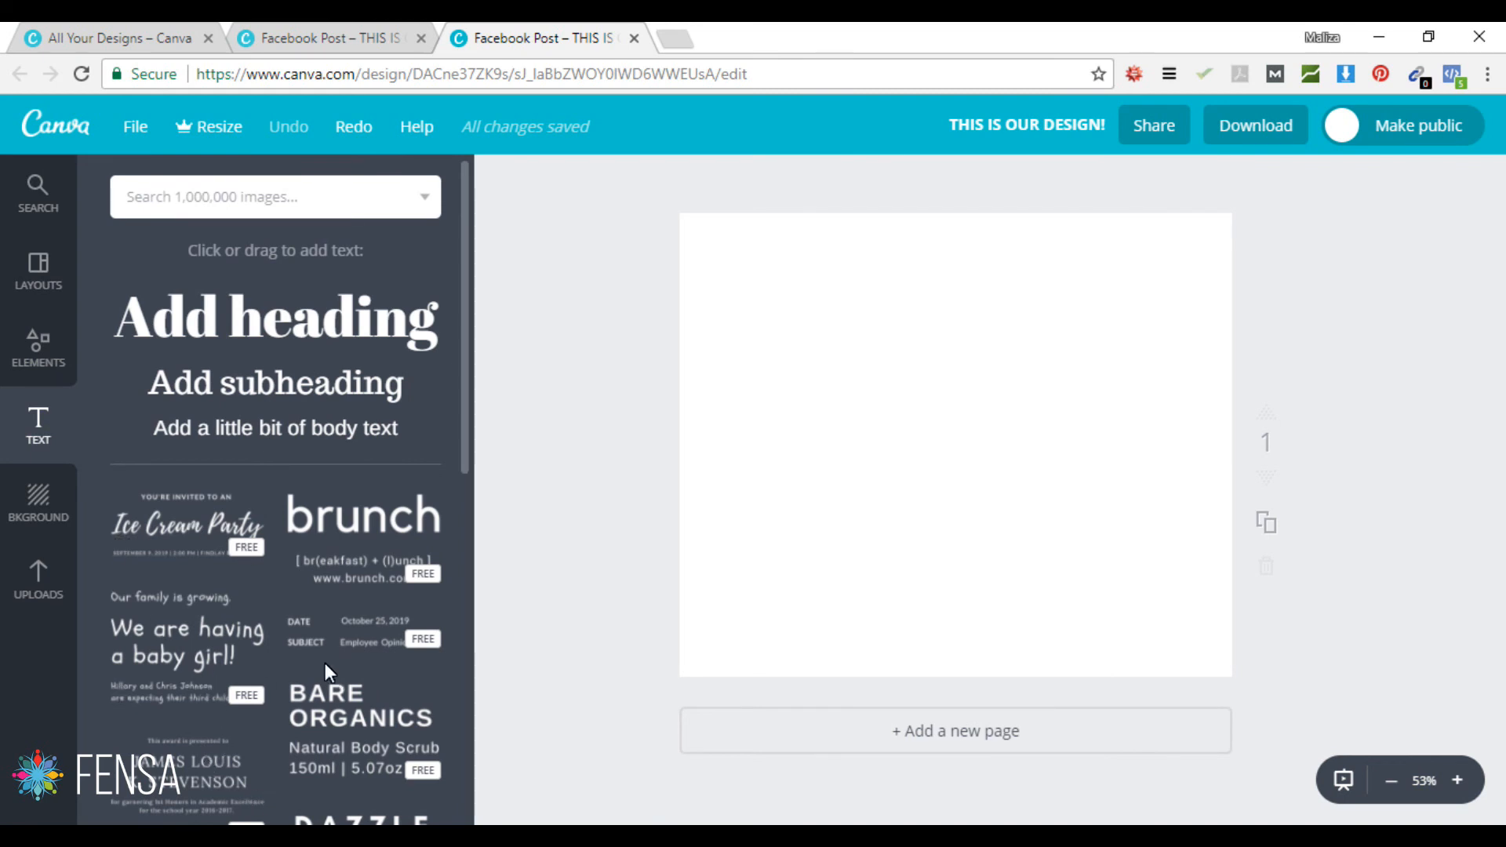
drag(464, 387, 440, 766)
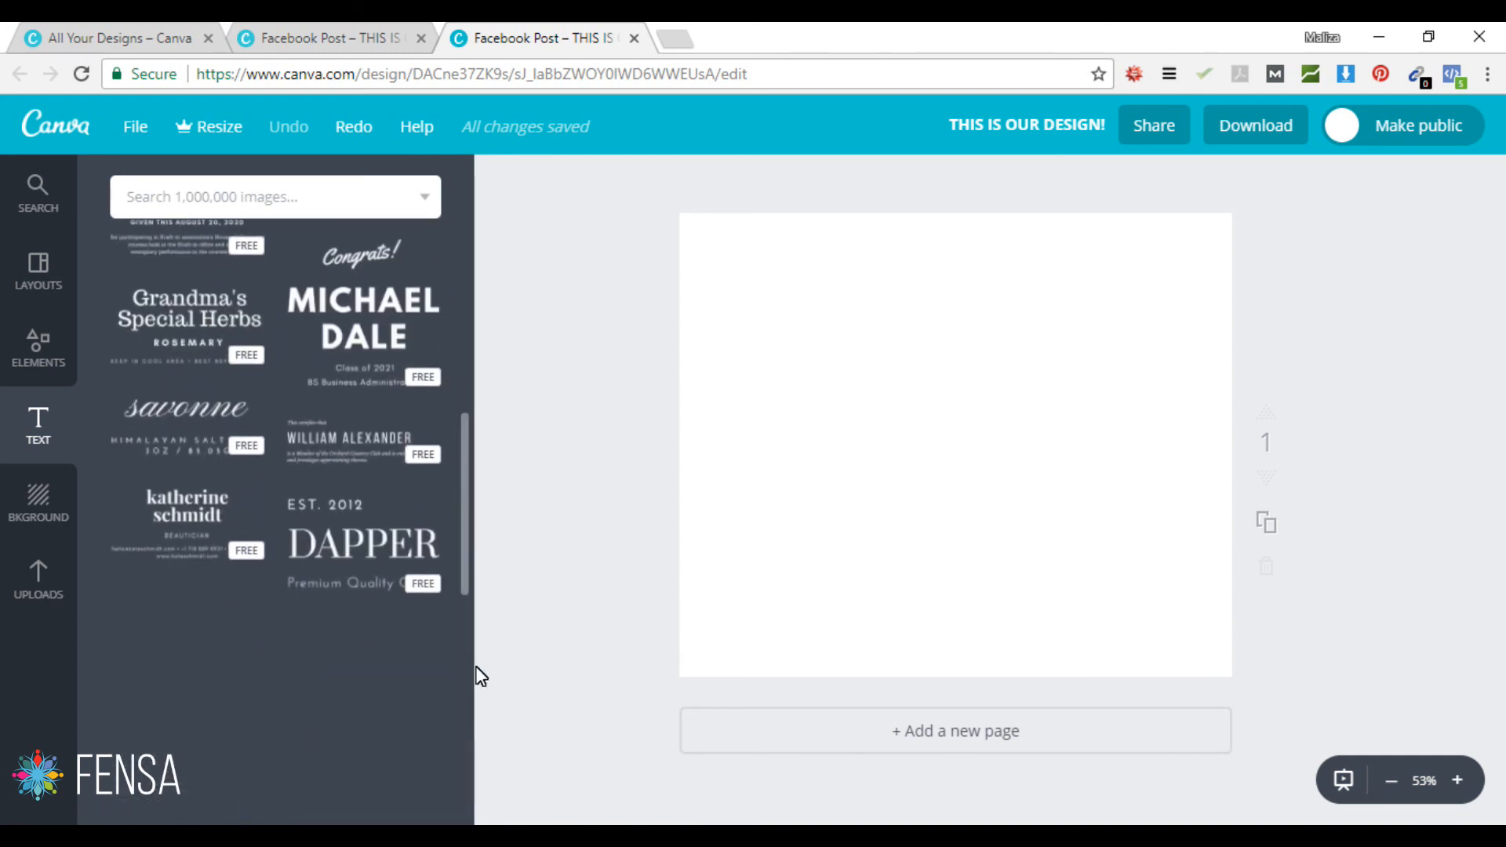
drag(463, 529, 491, 233)
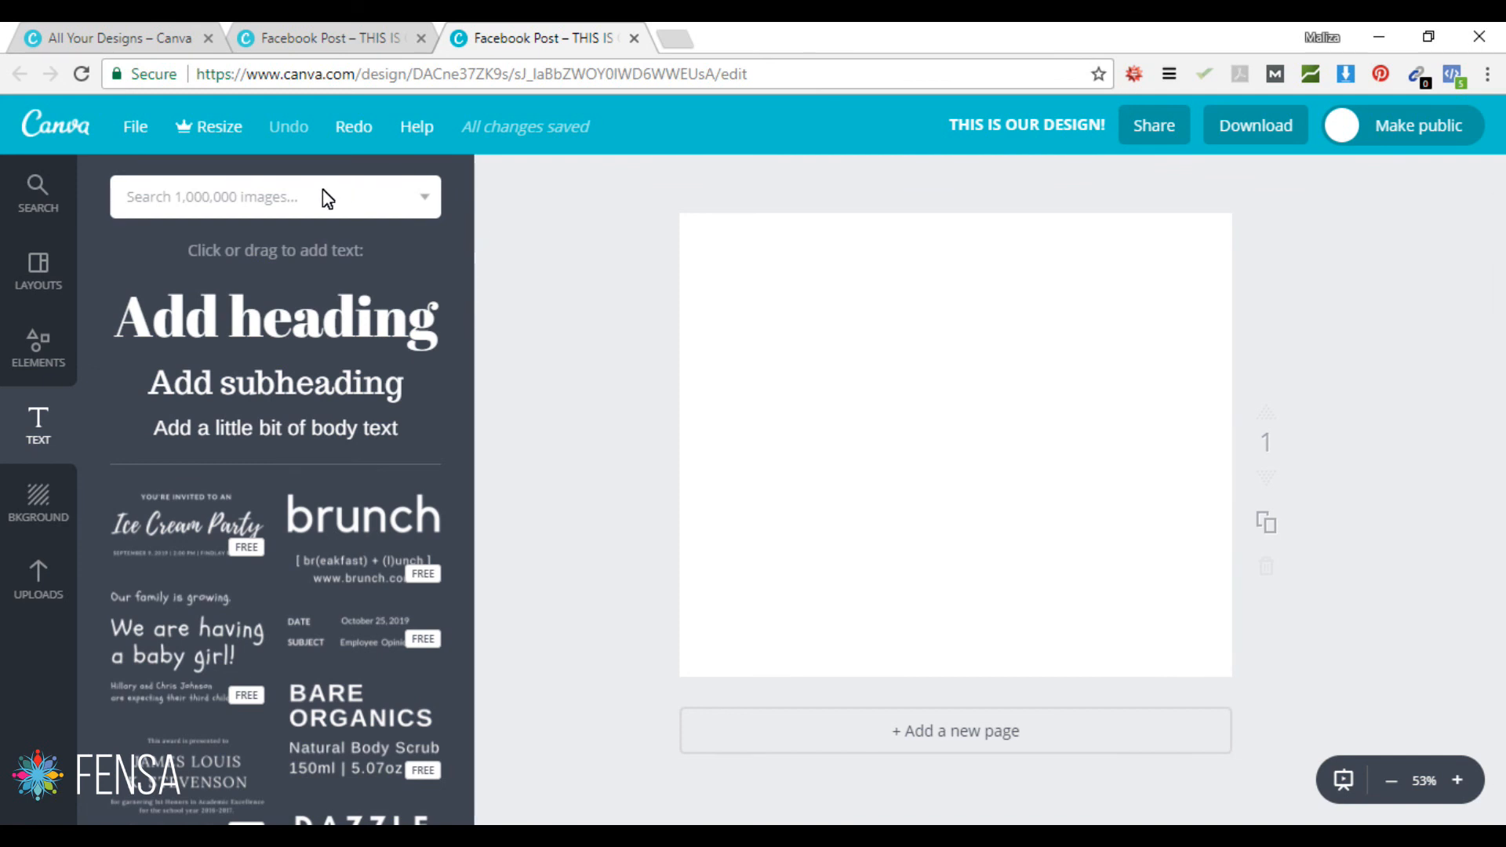
Step: Apply the watermelon pattern background and recolour it orange, then green
click(26, 501)
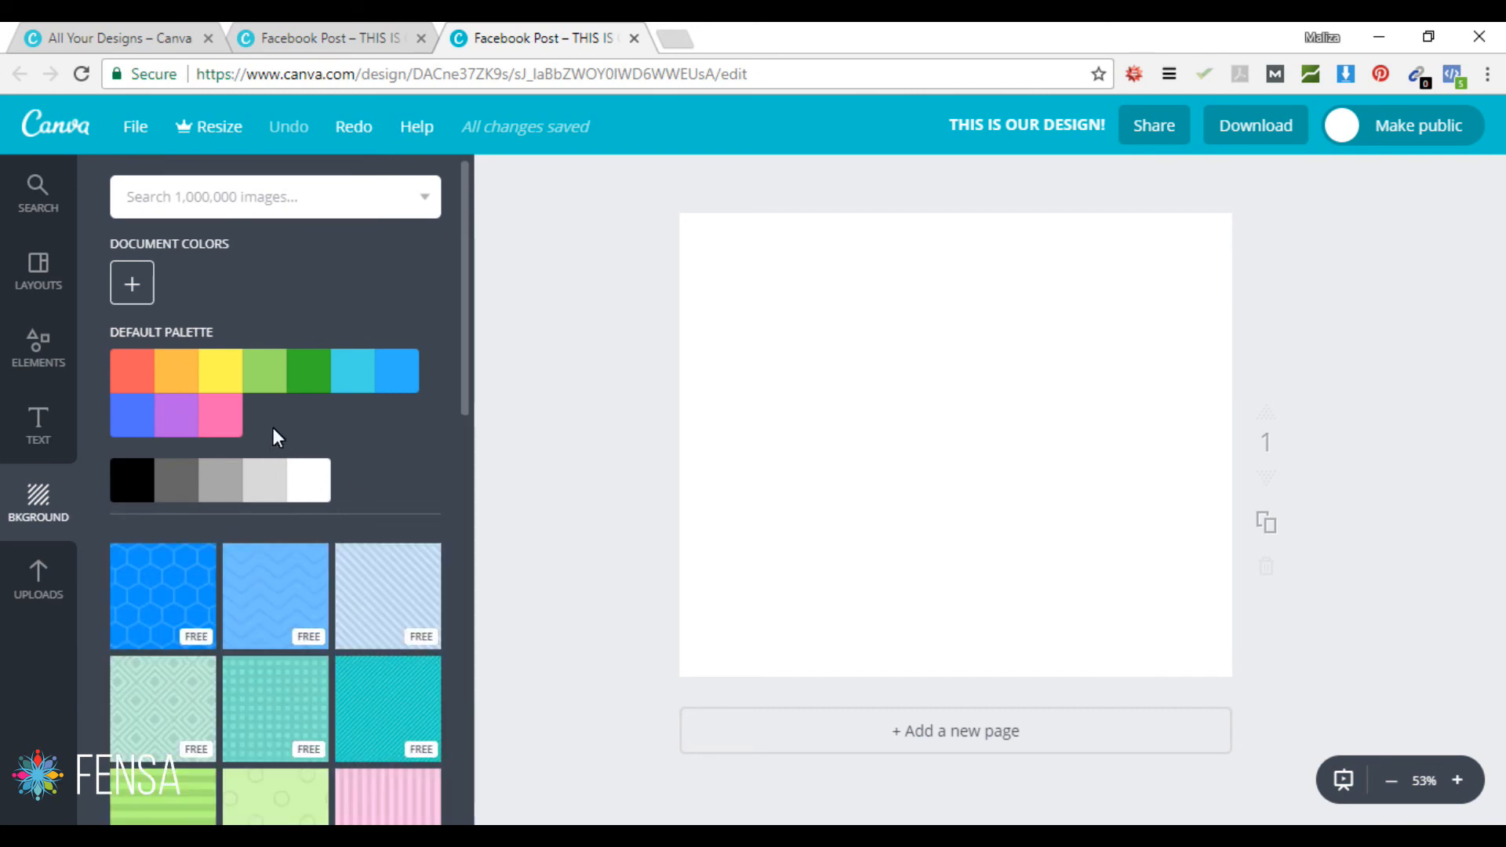
drag(463, 293, 453, 513)
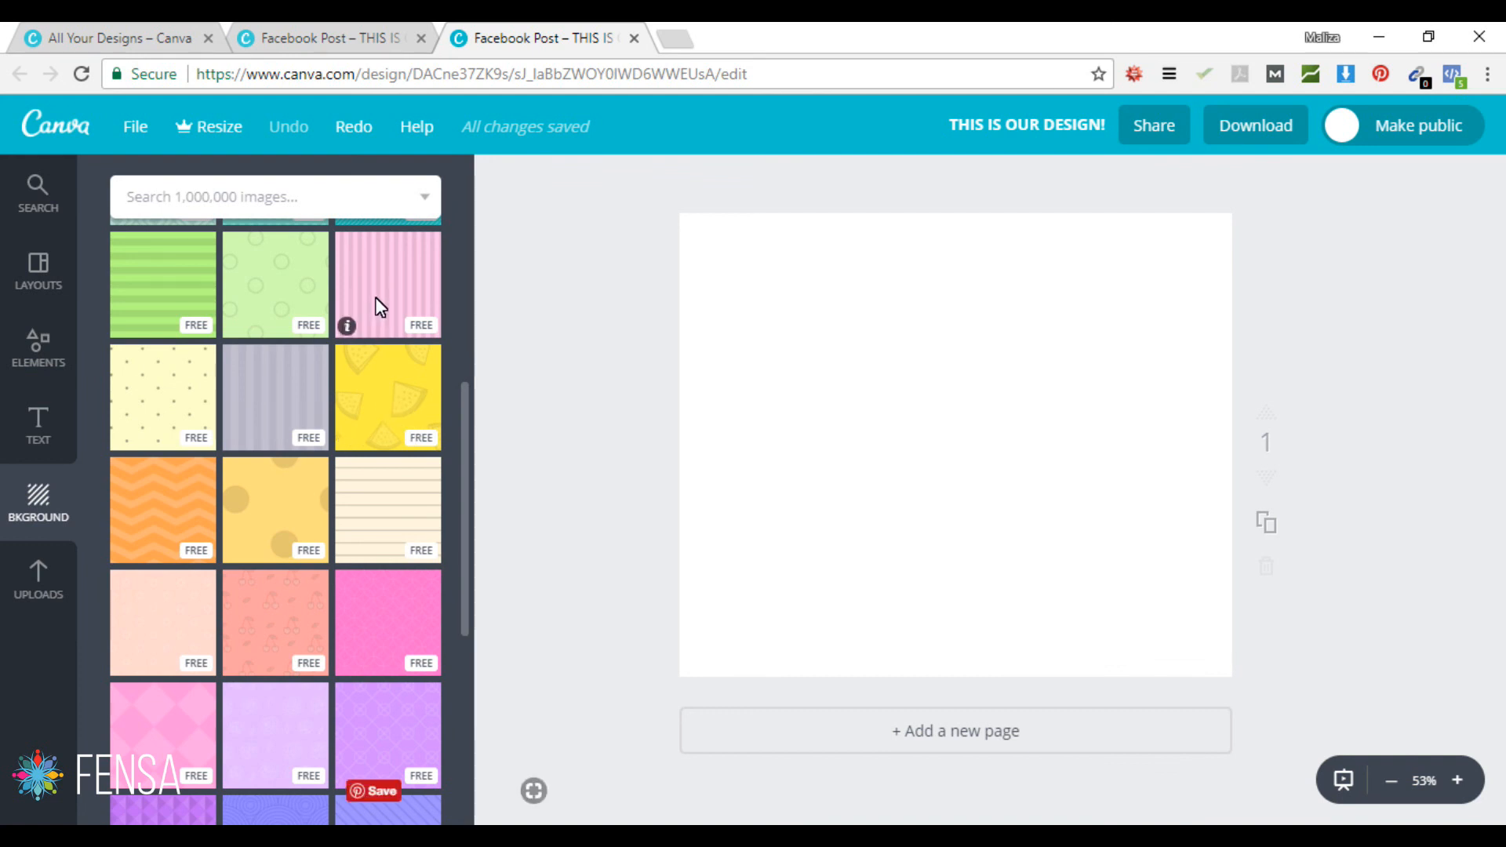
click(387, 400)
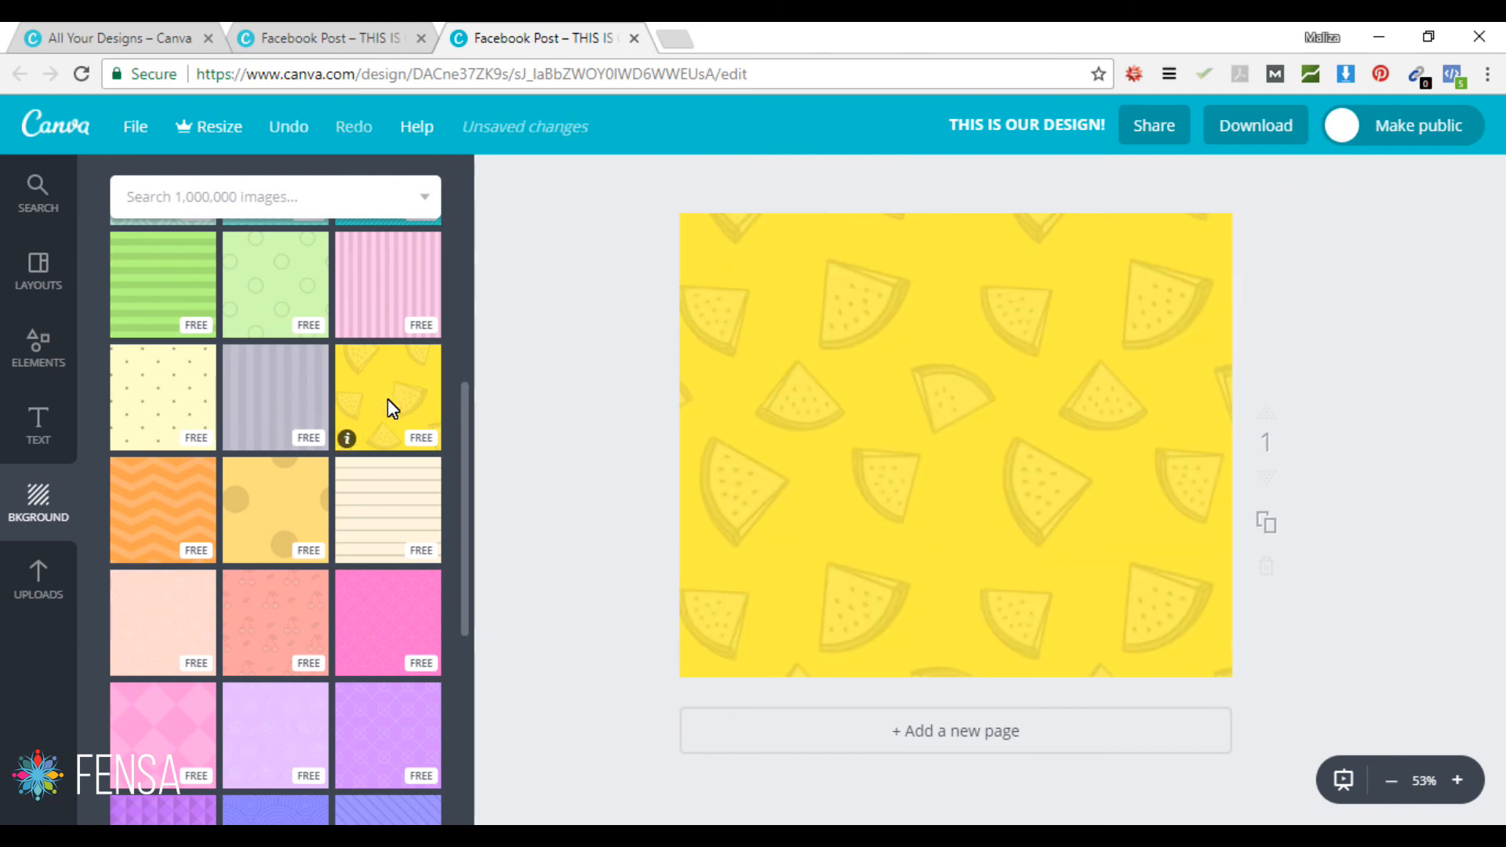
click(841, 380)
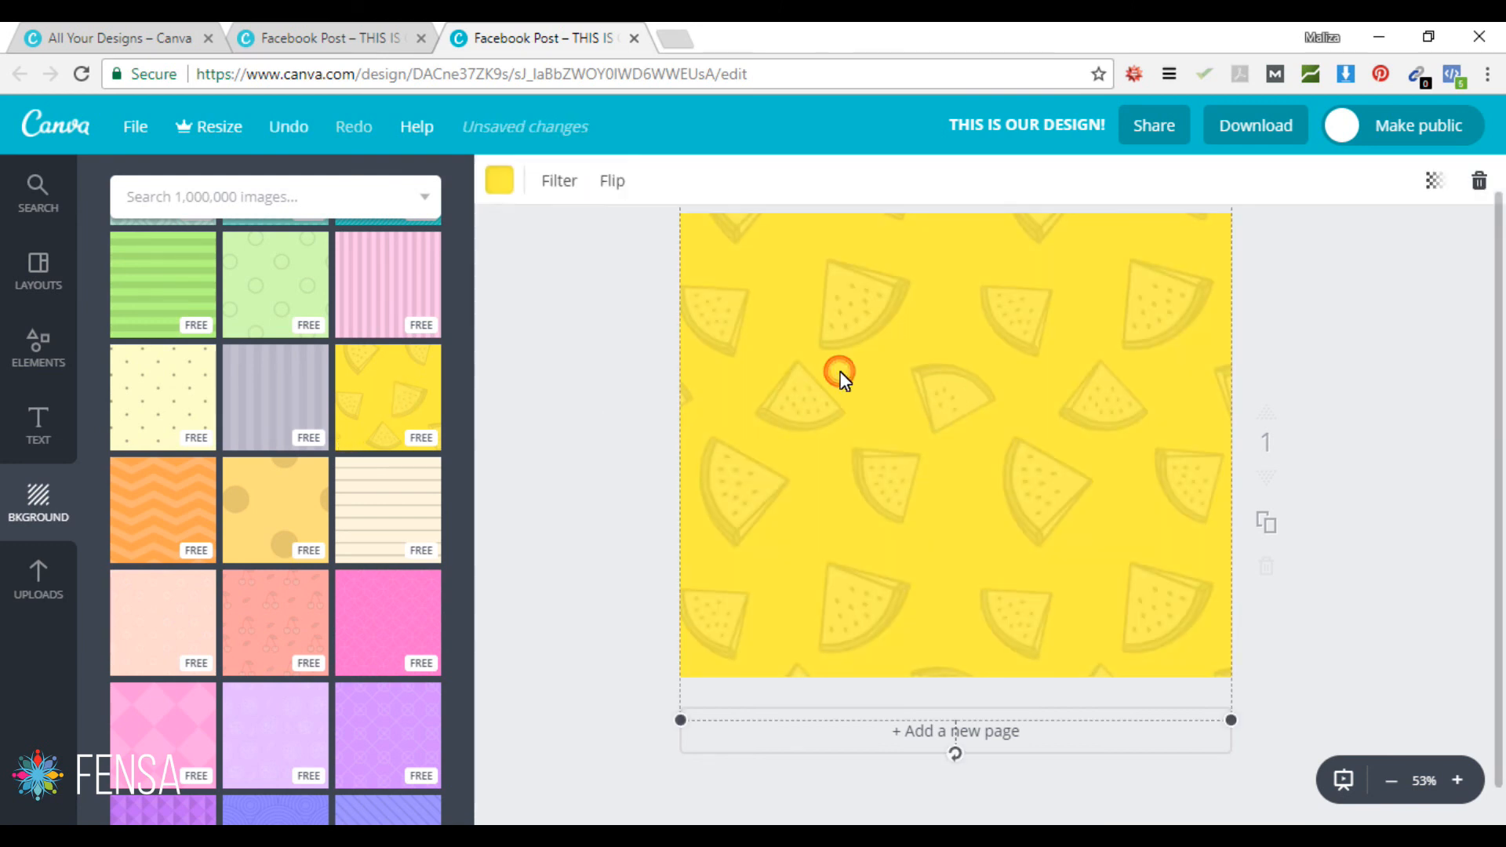
click(502, 189)
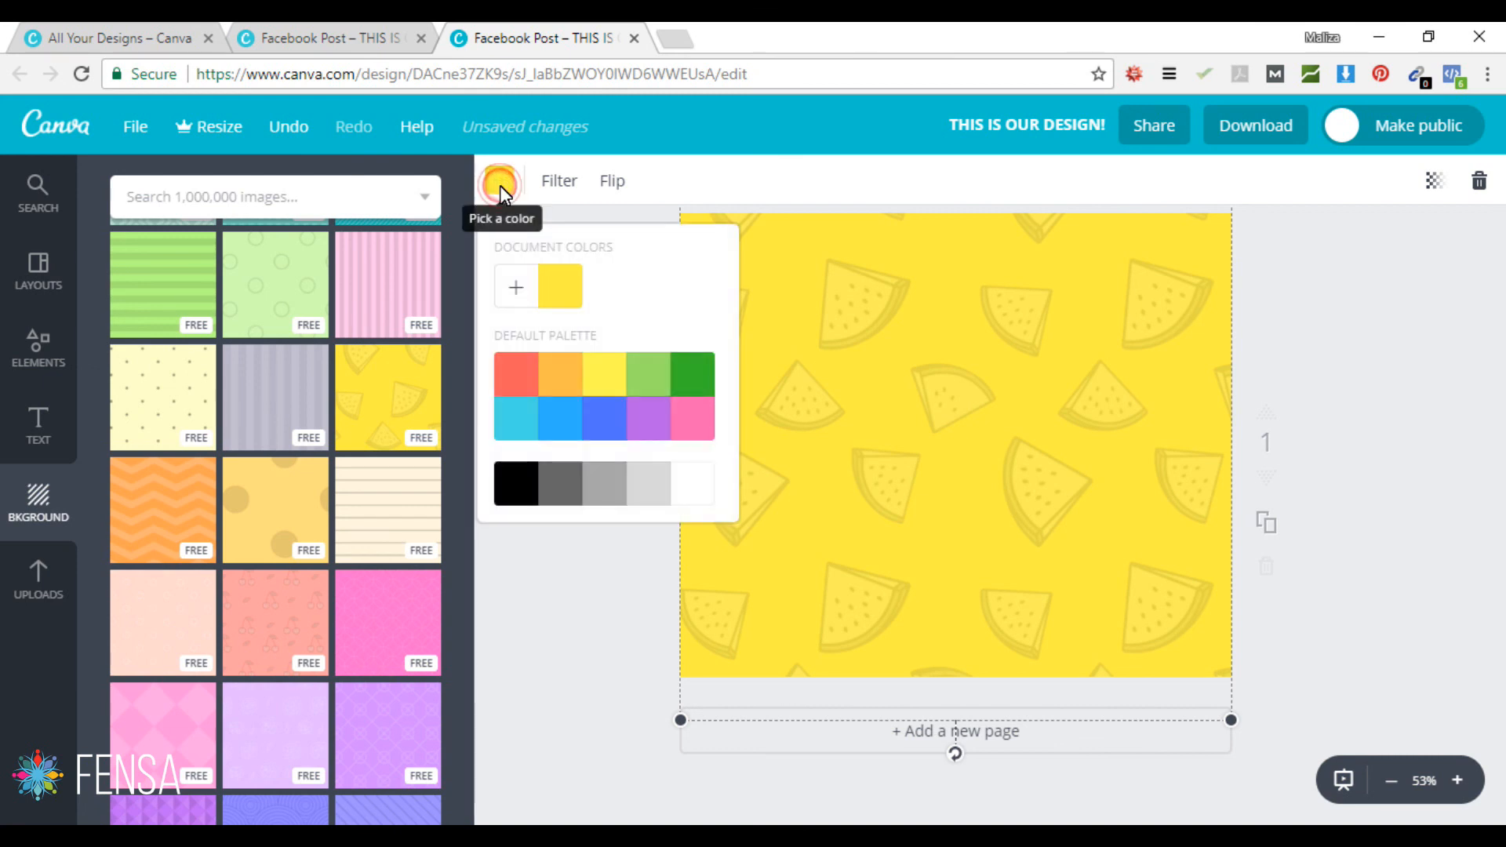
click(562, 378)
click(690, 372)
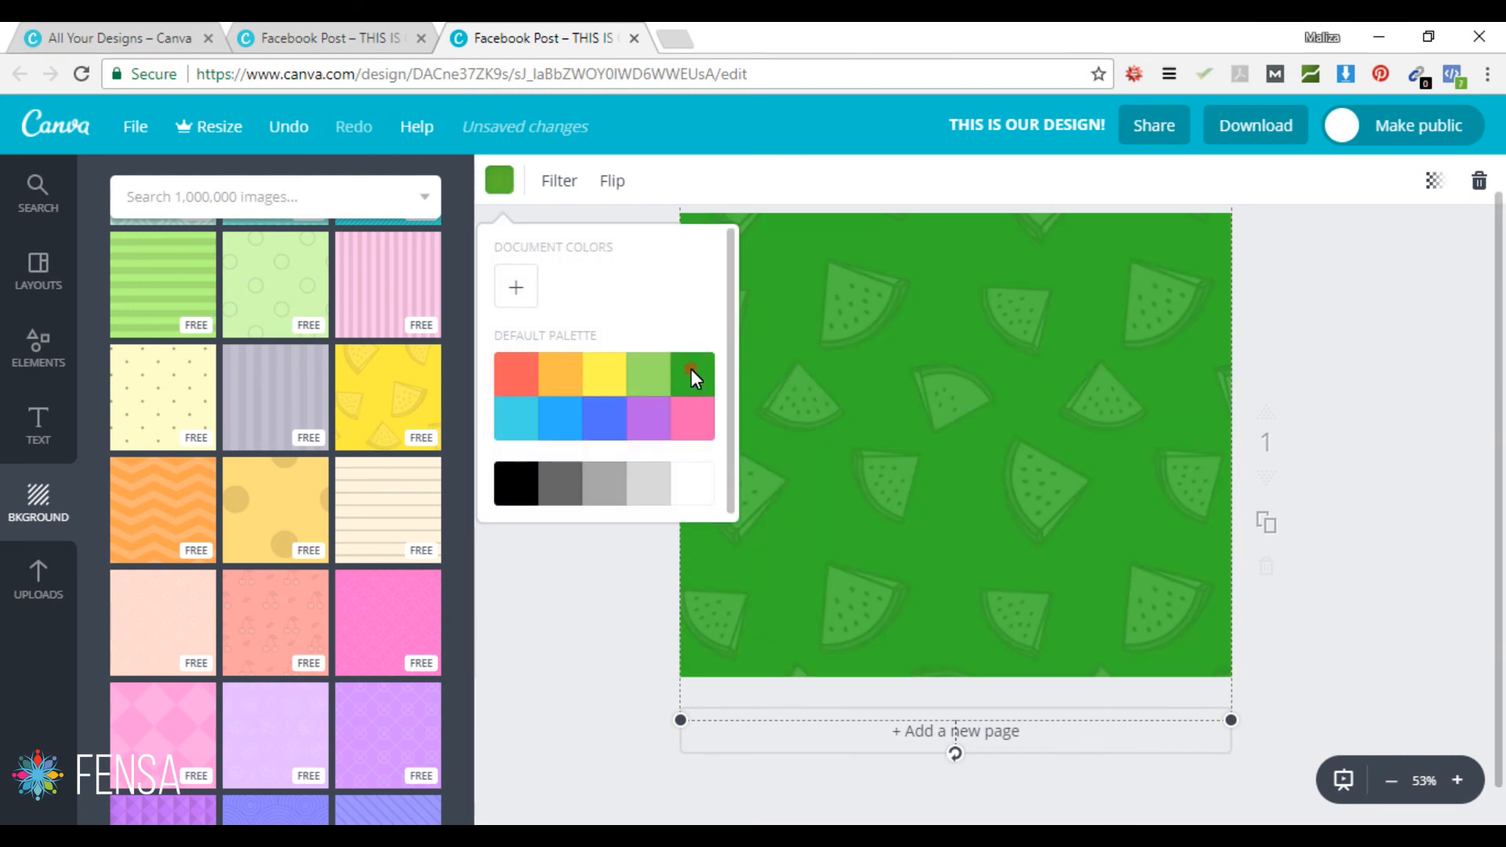
click(610, 613)
Step: Apply the Epic filter to the background, then undo back to the orange watermelon version
click(565, 185)
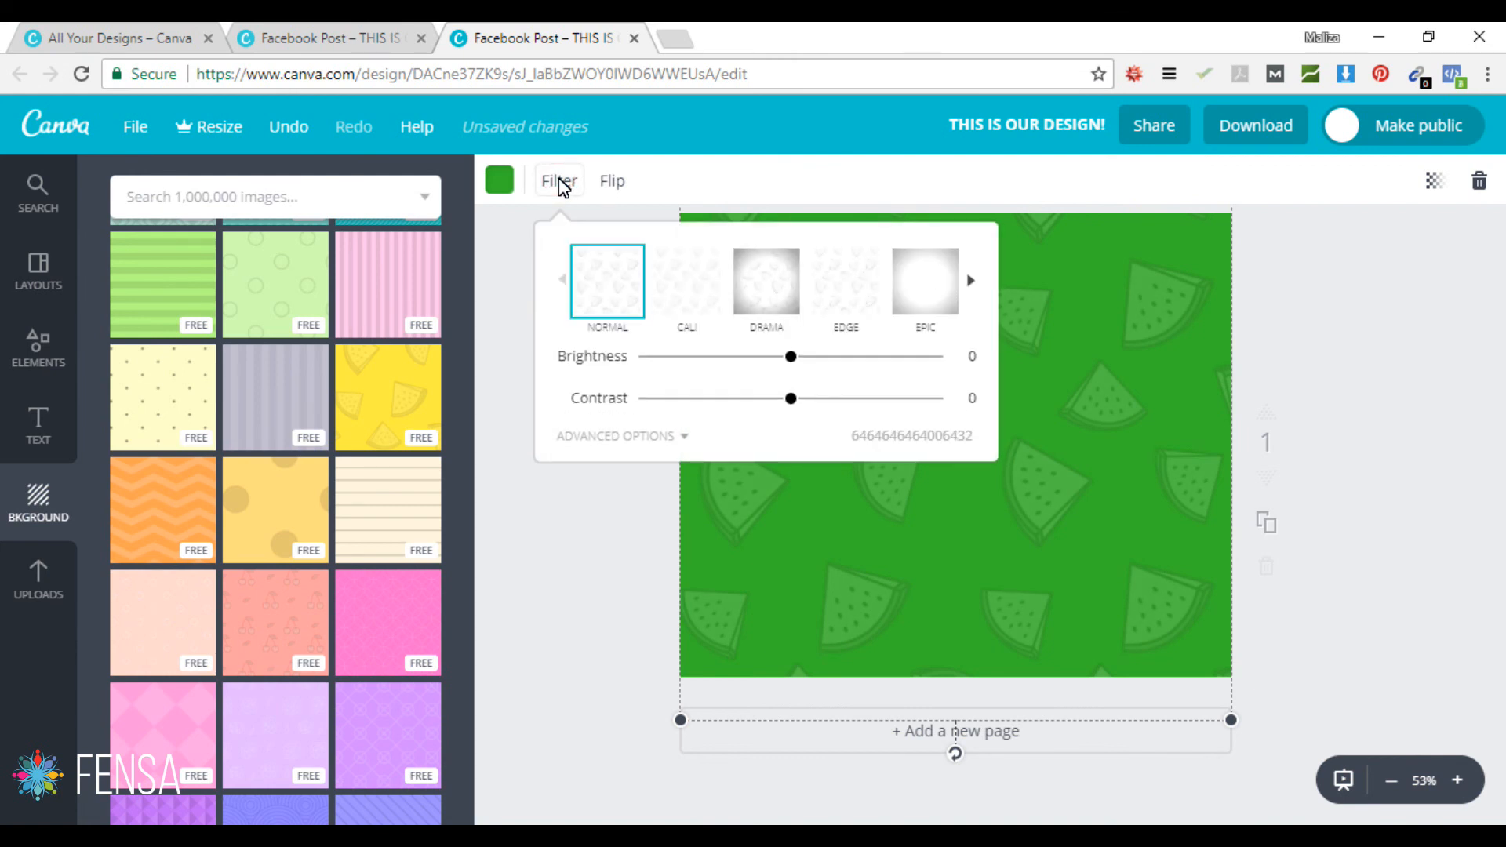
click(926, 294)
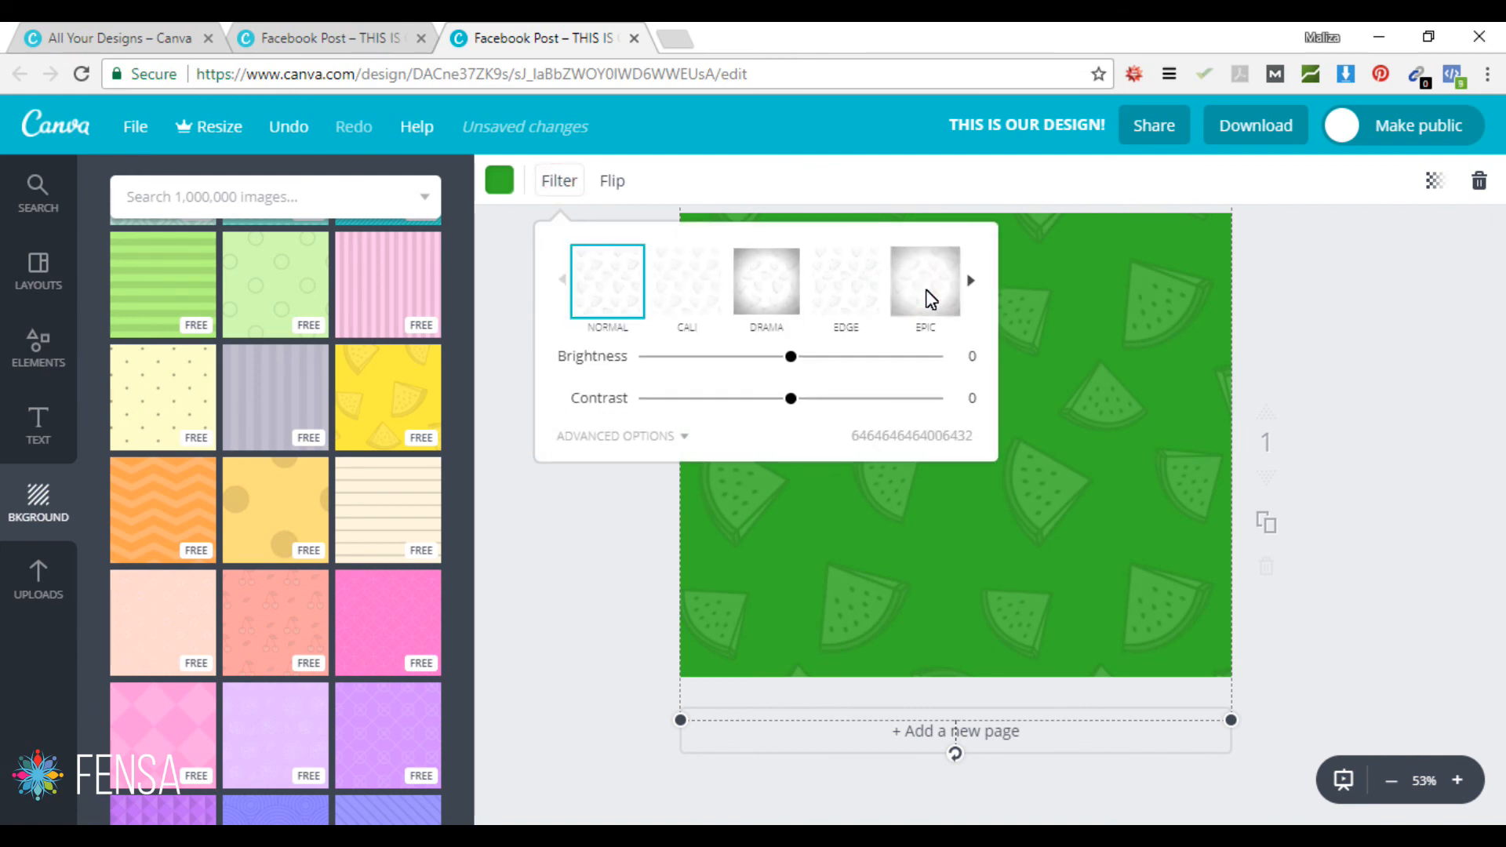
click(579, 572)
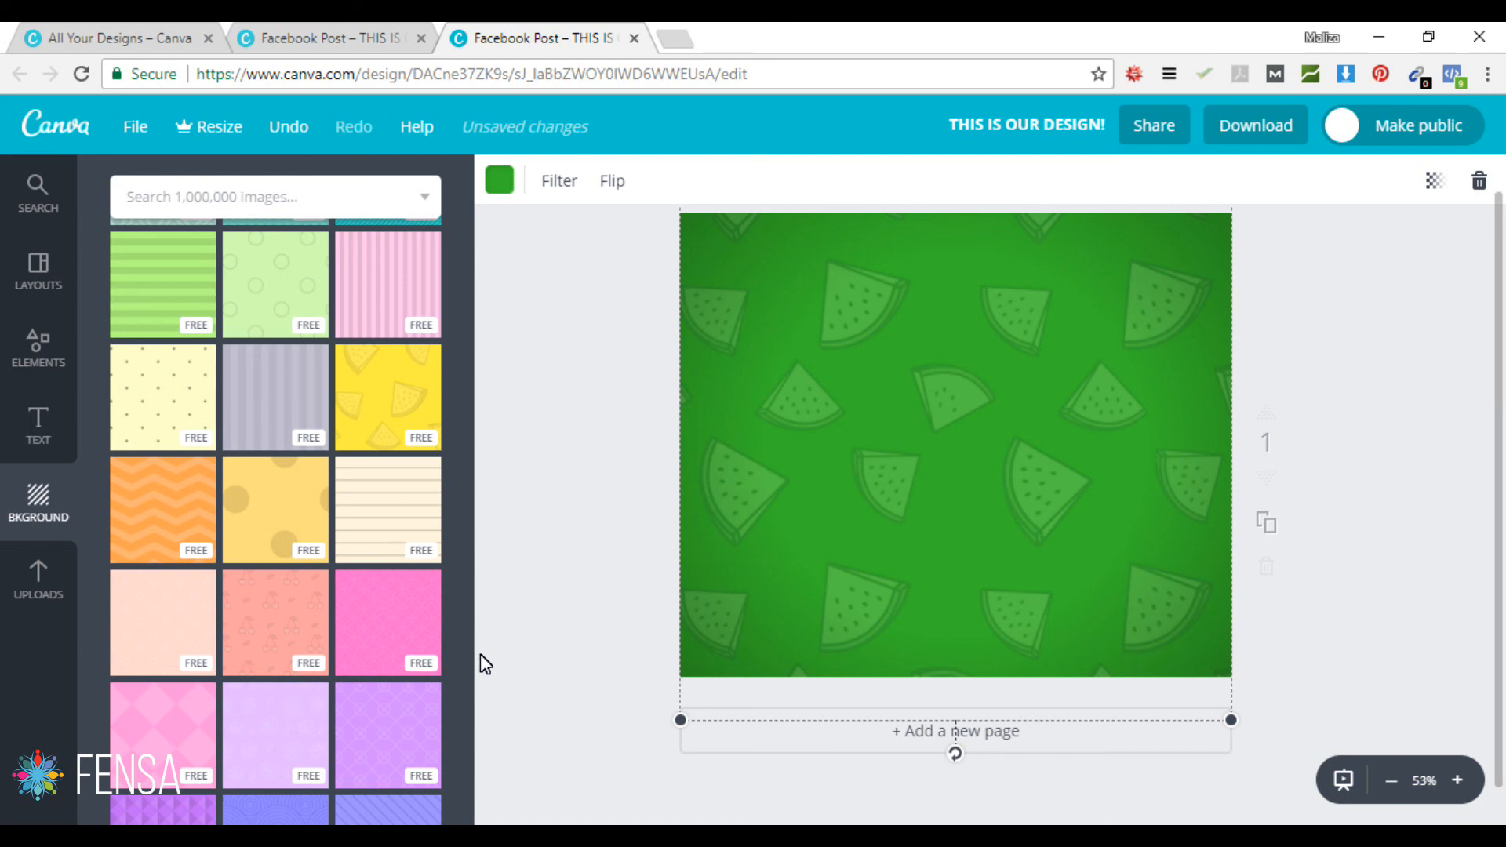
key(ctrl+z)
key(ctrl+z)
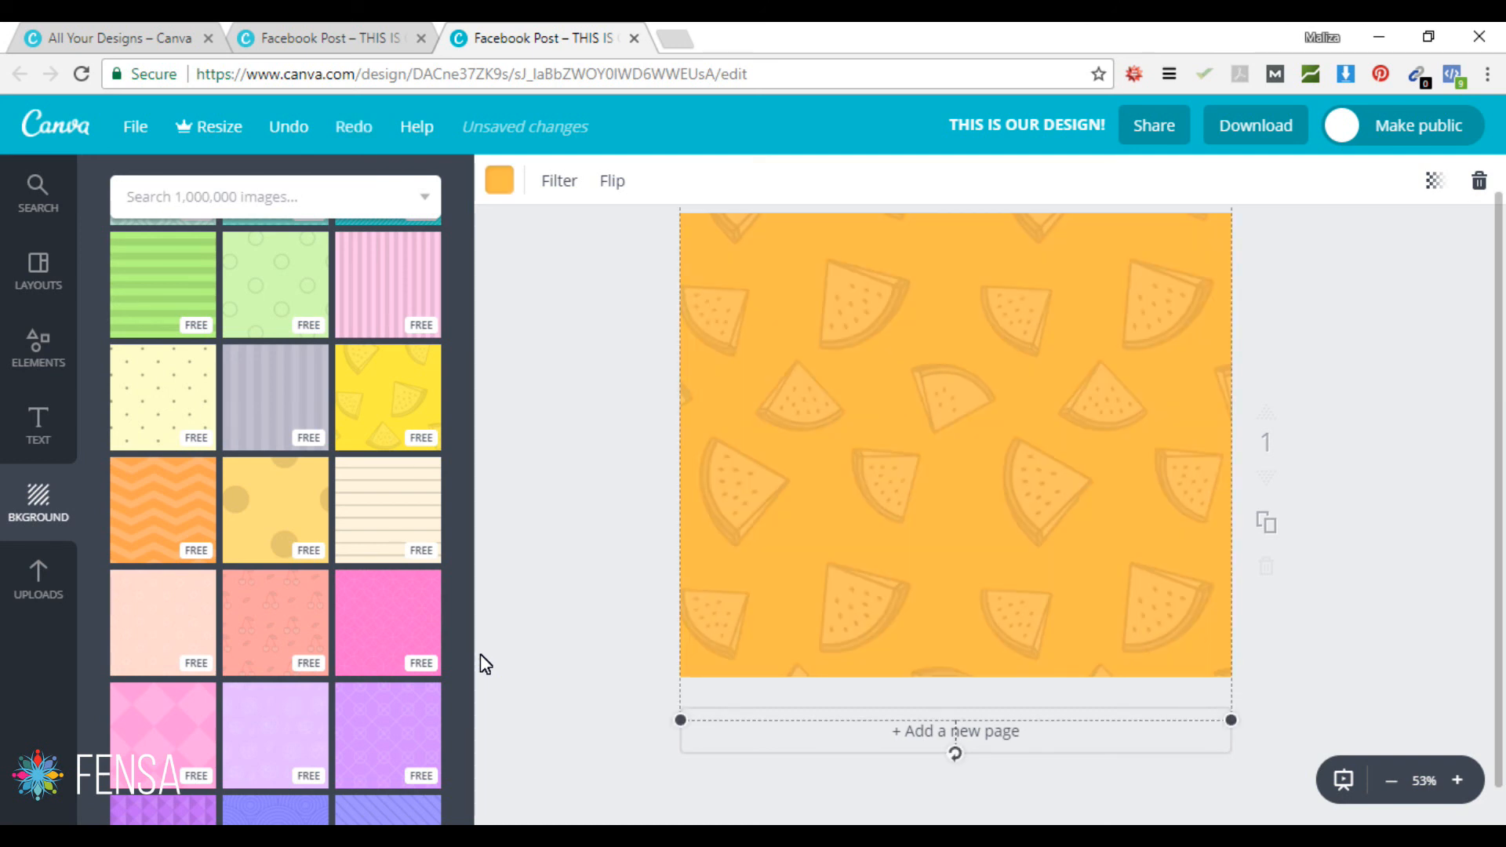
key(ctrl+z)
key(ctrl+z)
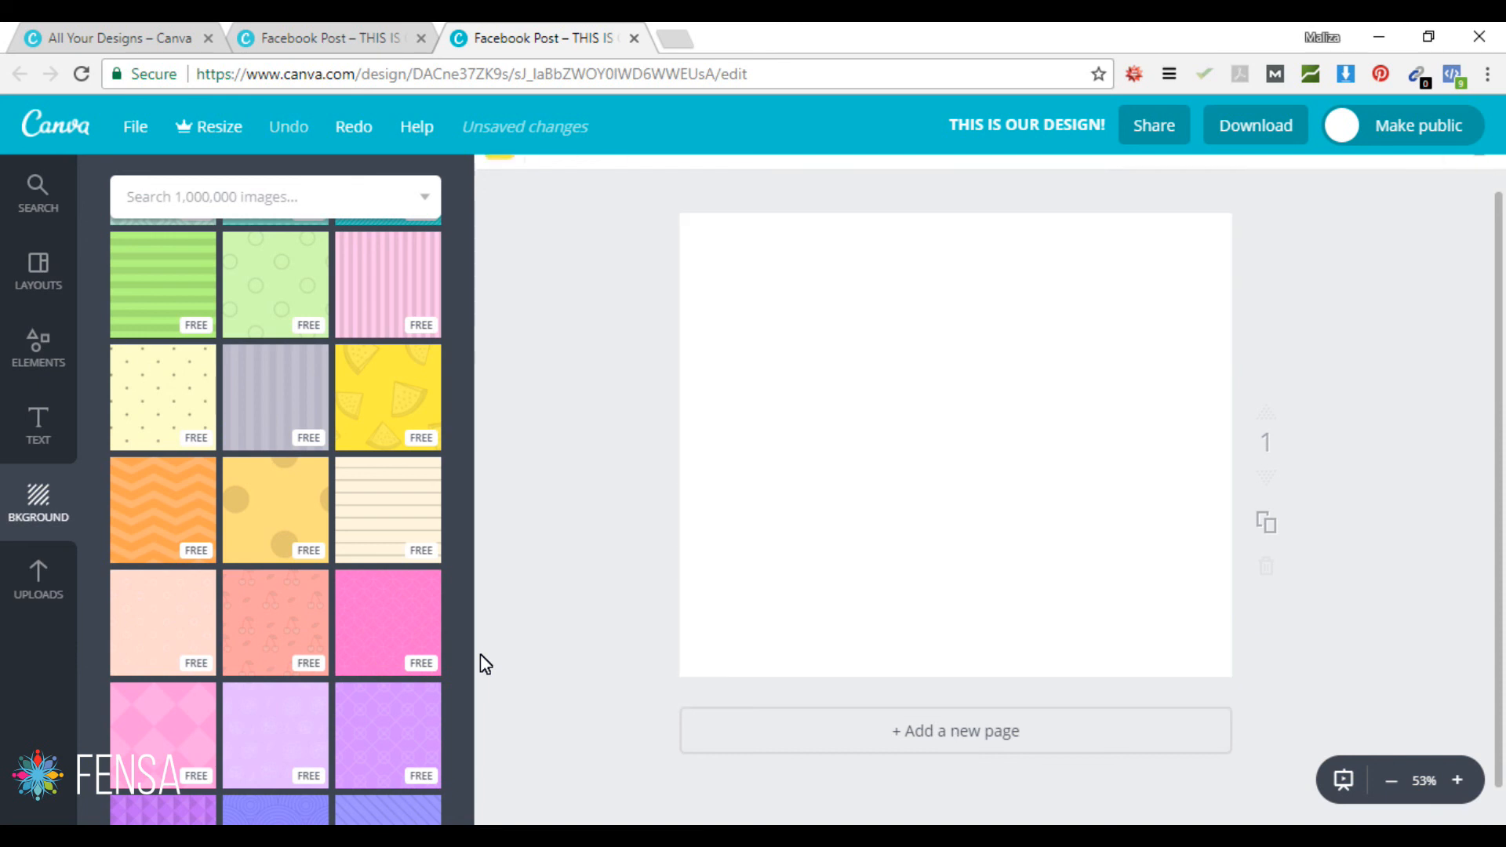
Step: Drag the small tree picture from Tutorials > Canva tutorial into Canva's Uploads panel
click(33, 577)
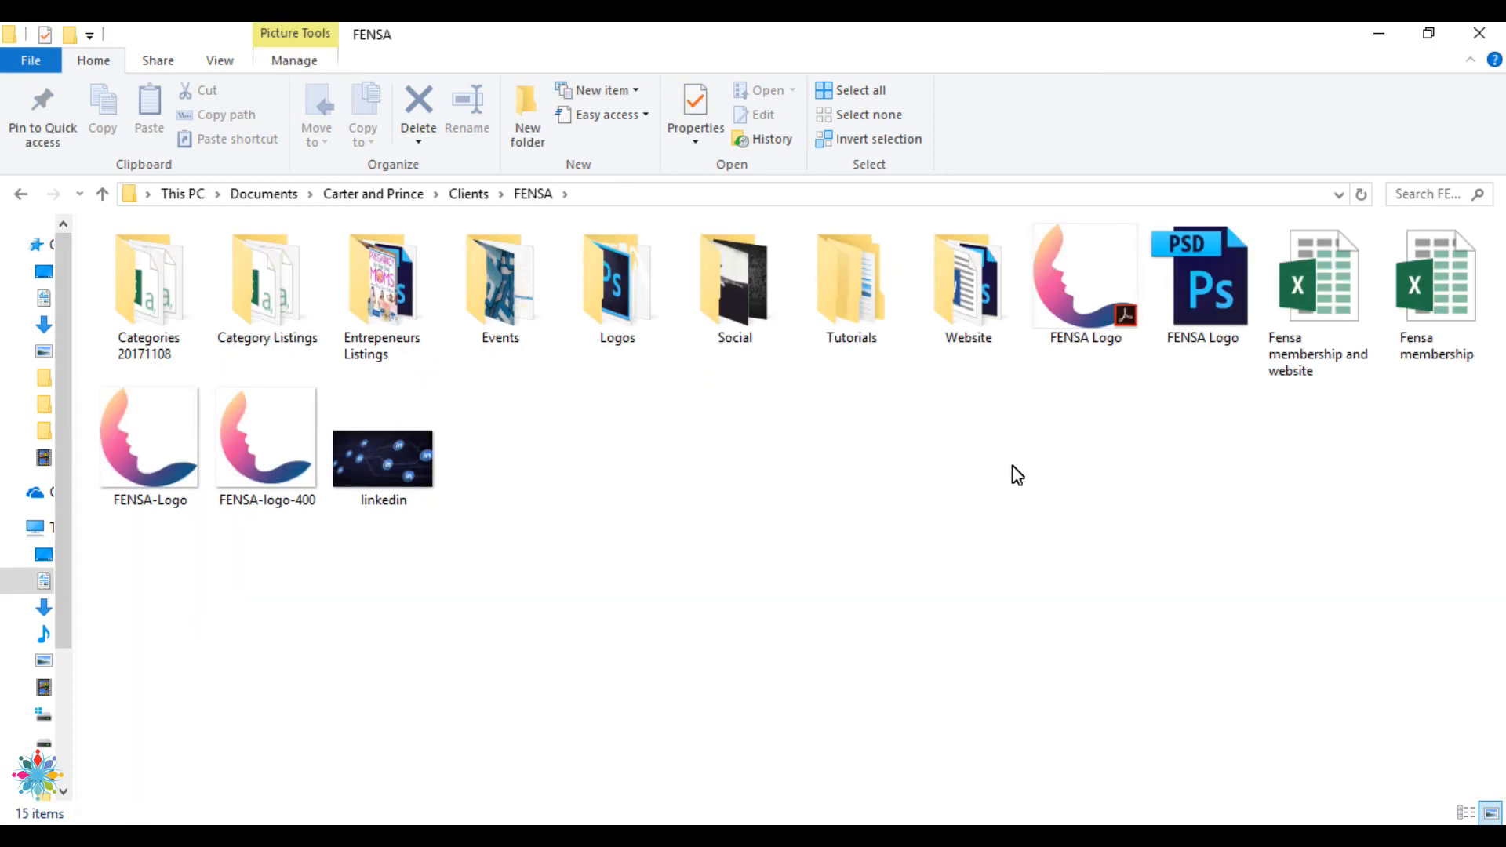
click(835, 286)
double_click(835, 286)
double_click(172, 259)
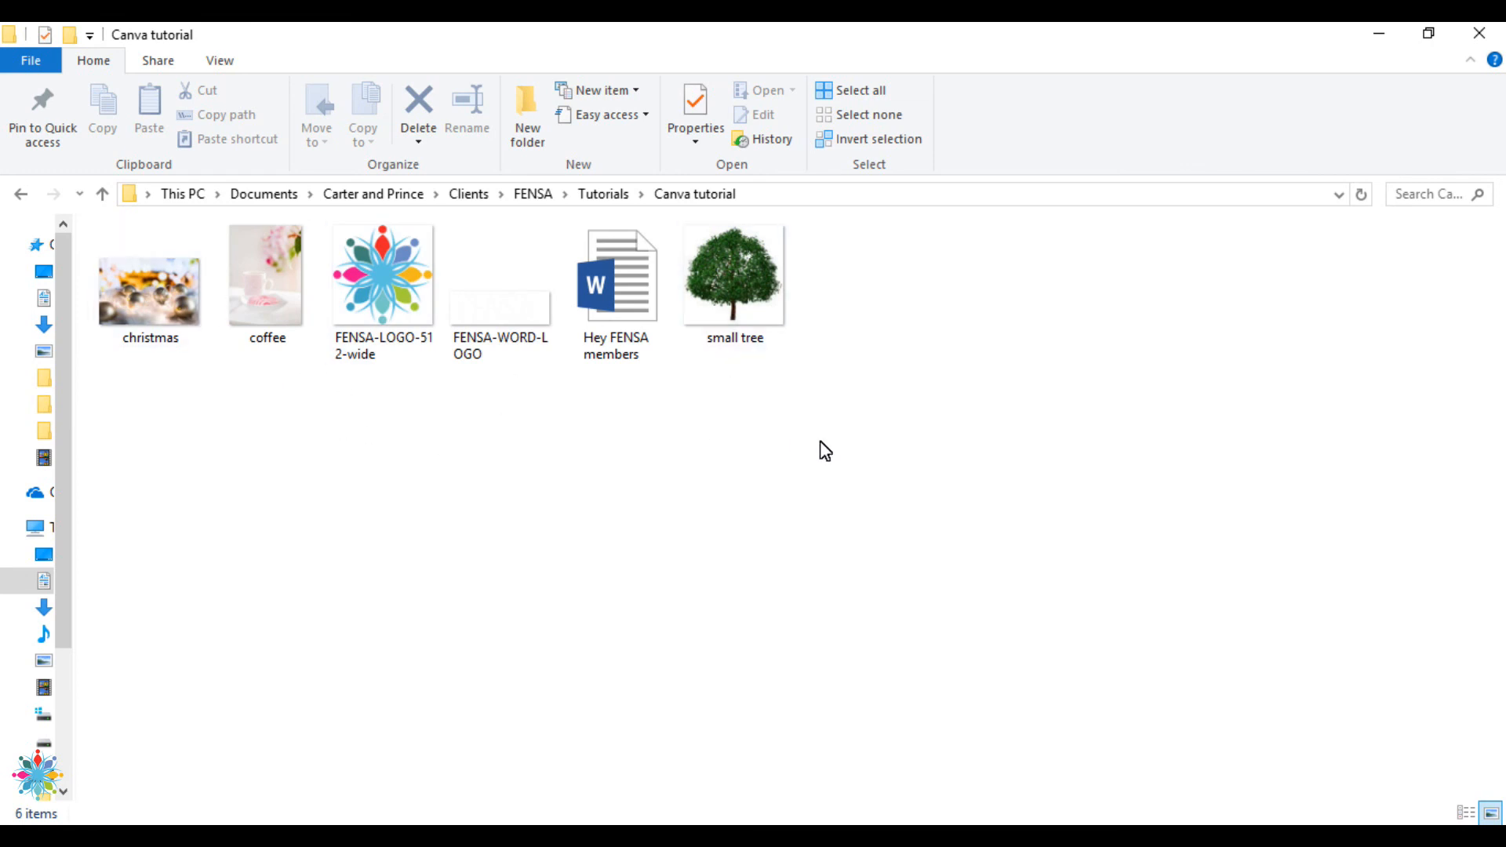
drag(741, 266, 171, 739)
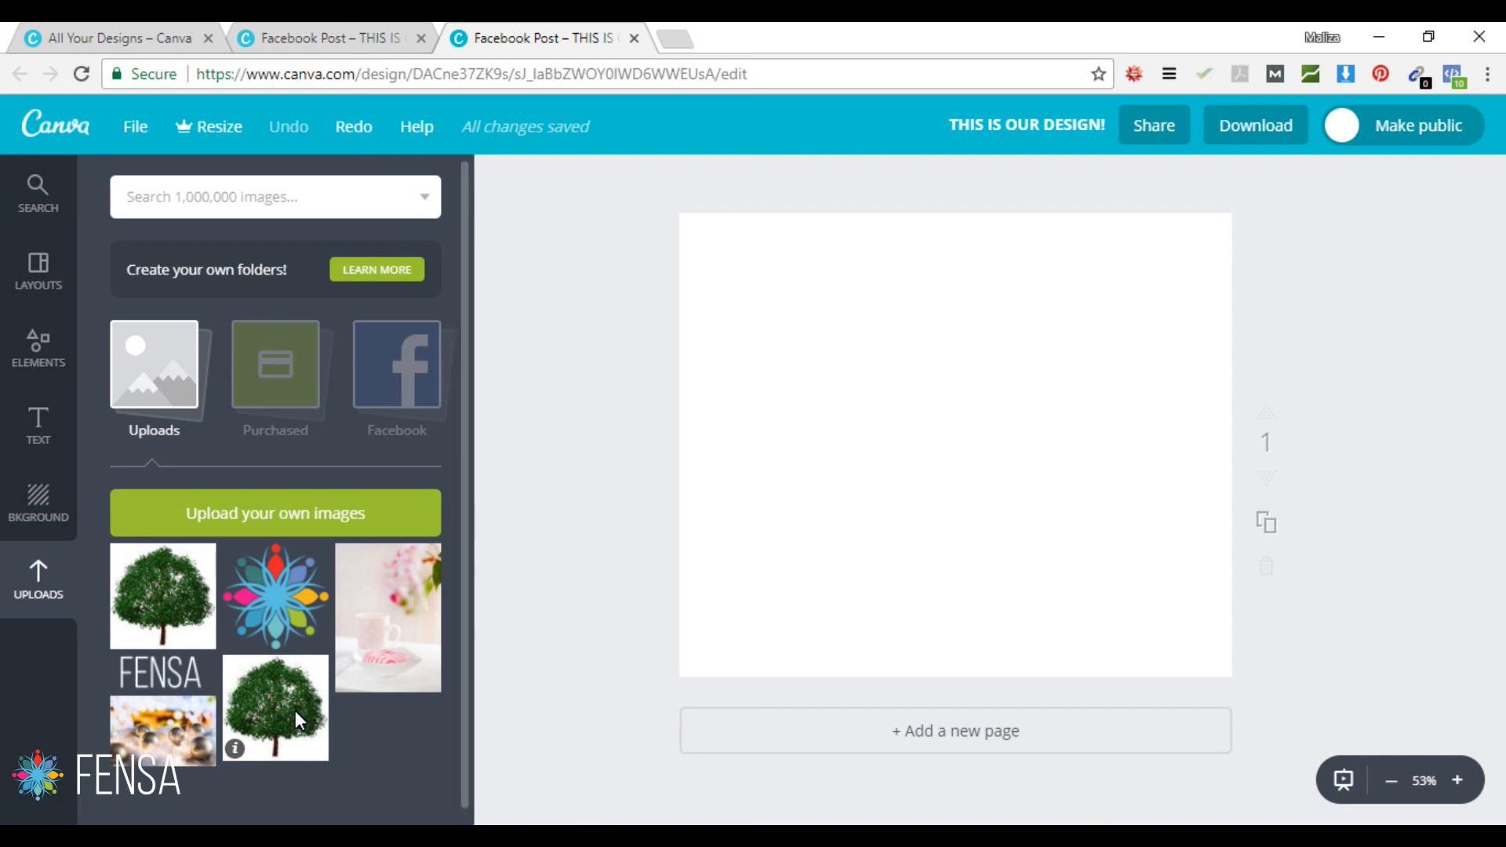
click(162, 596)
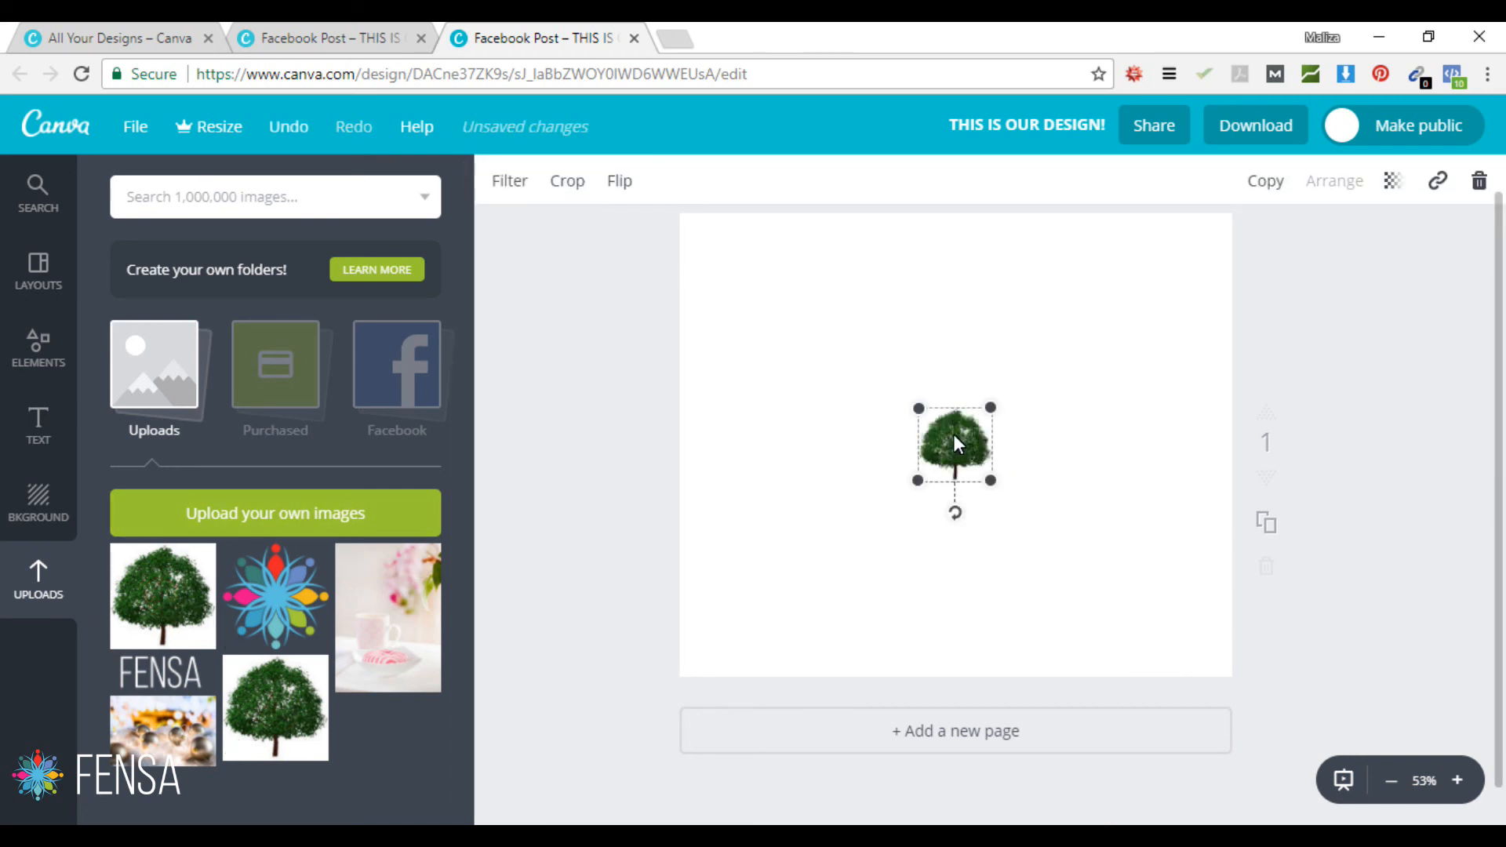
drag(920, 410, 649, 280)
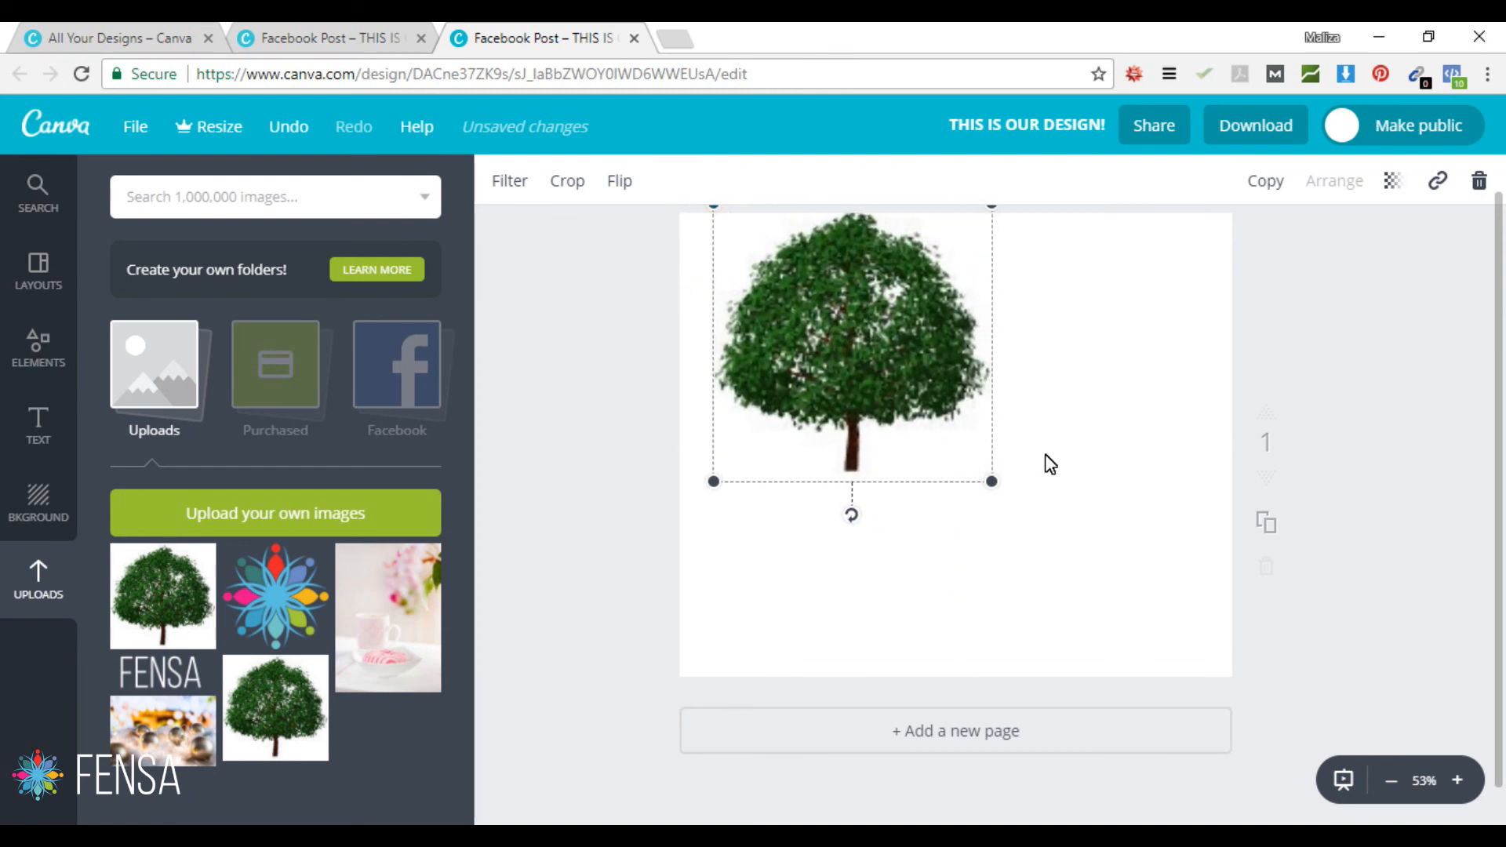
drag(995, 485, 1276, 709)
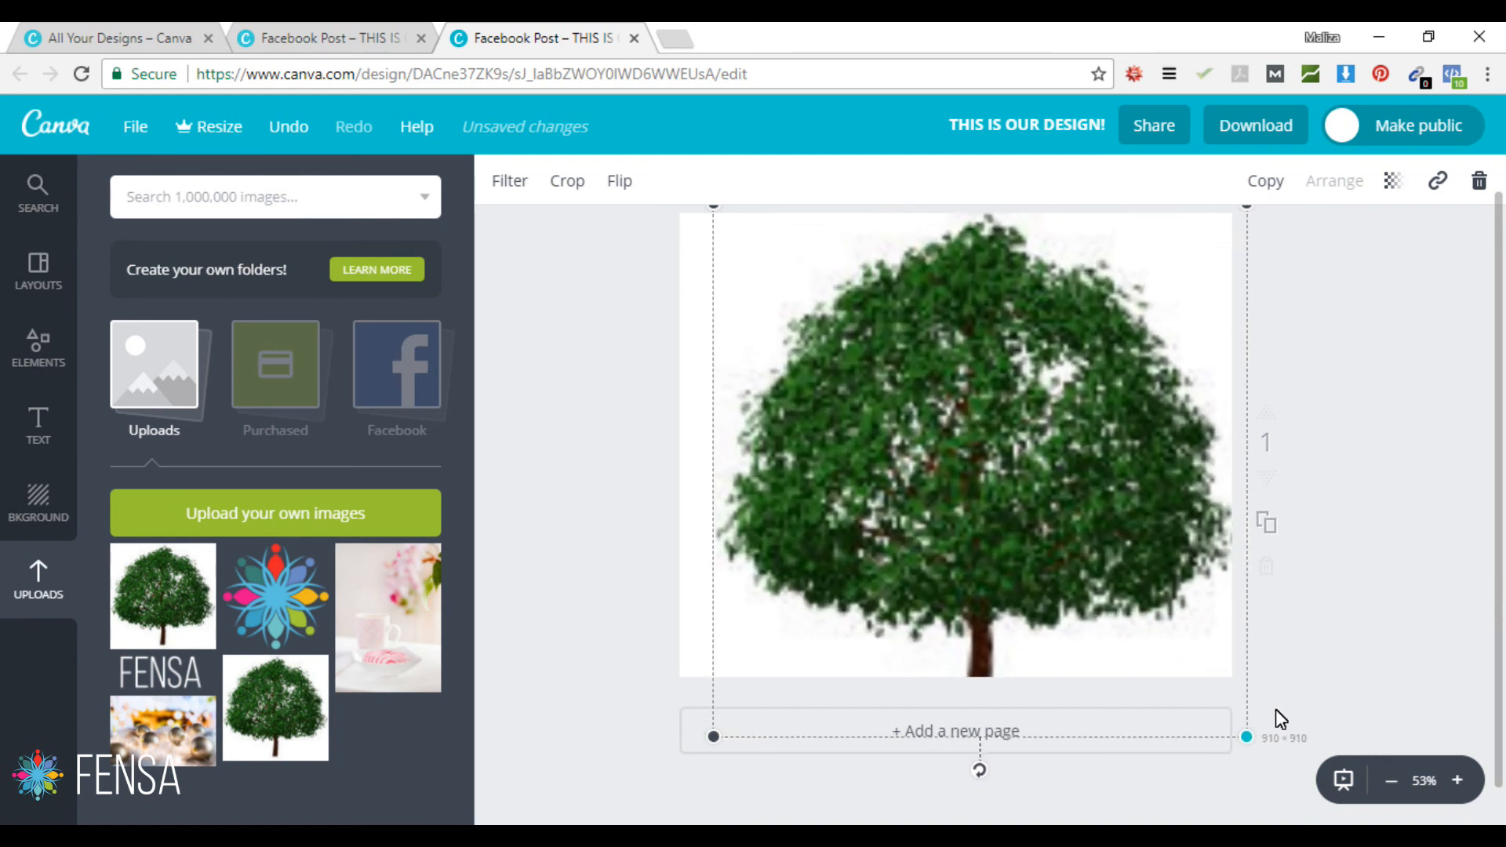
click(1404, 570)
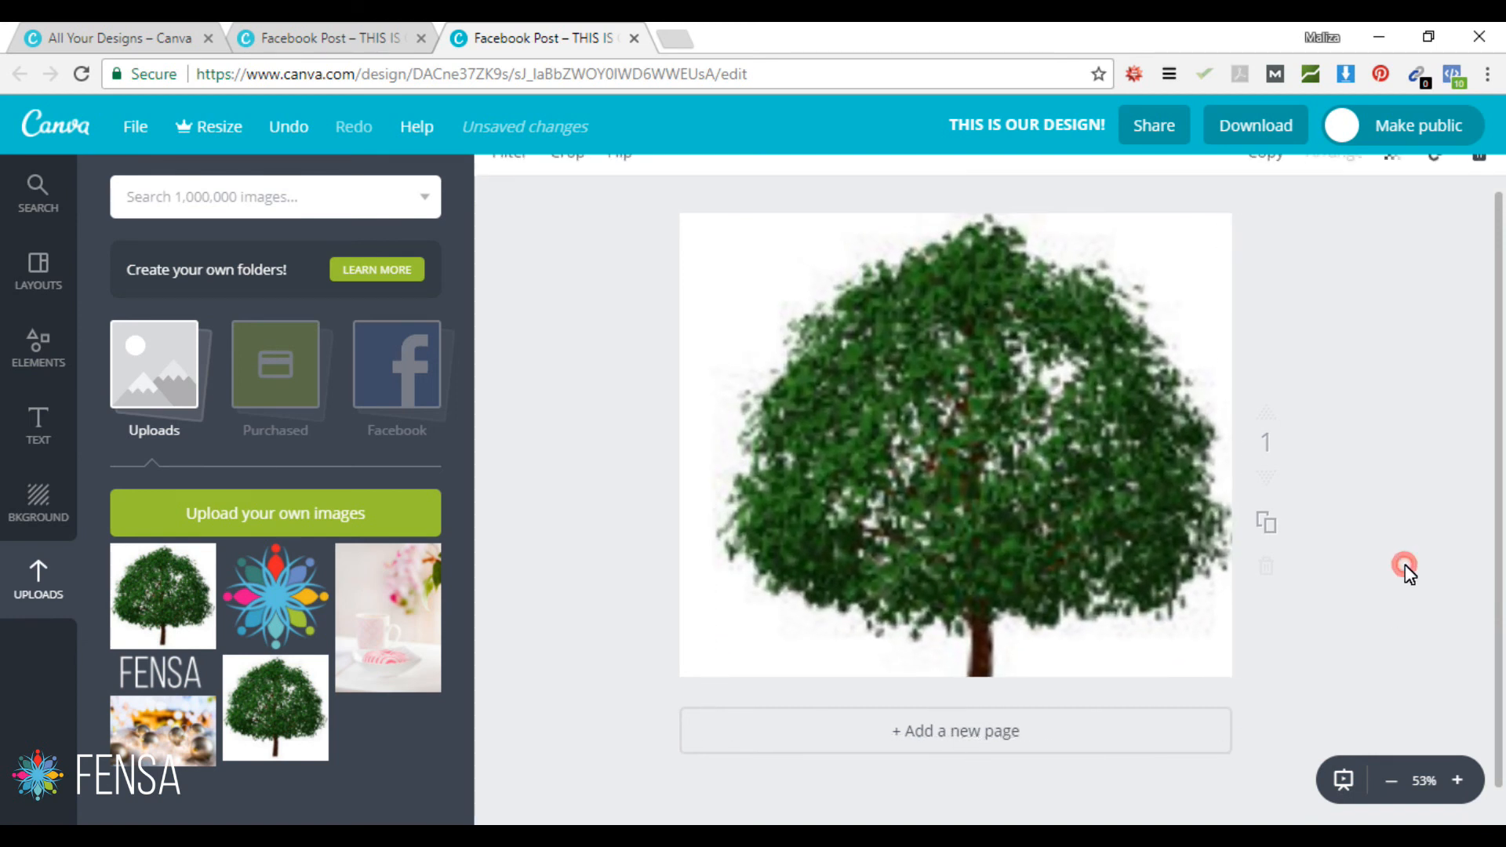
click(958, 426)
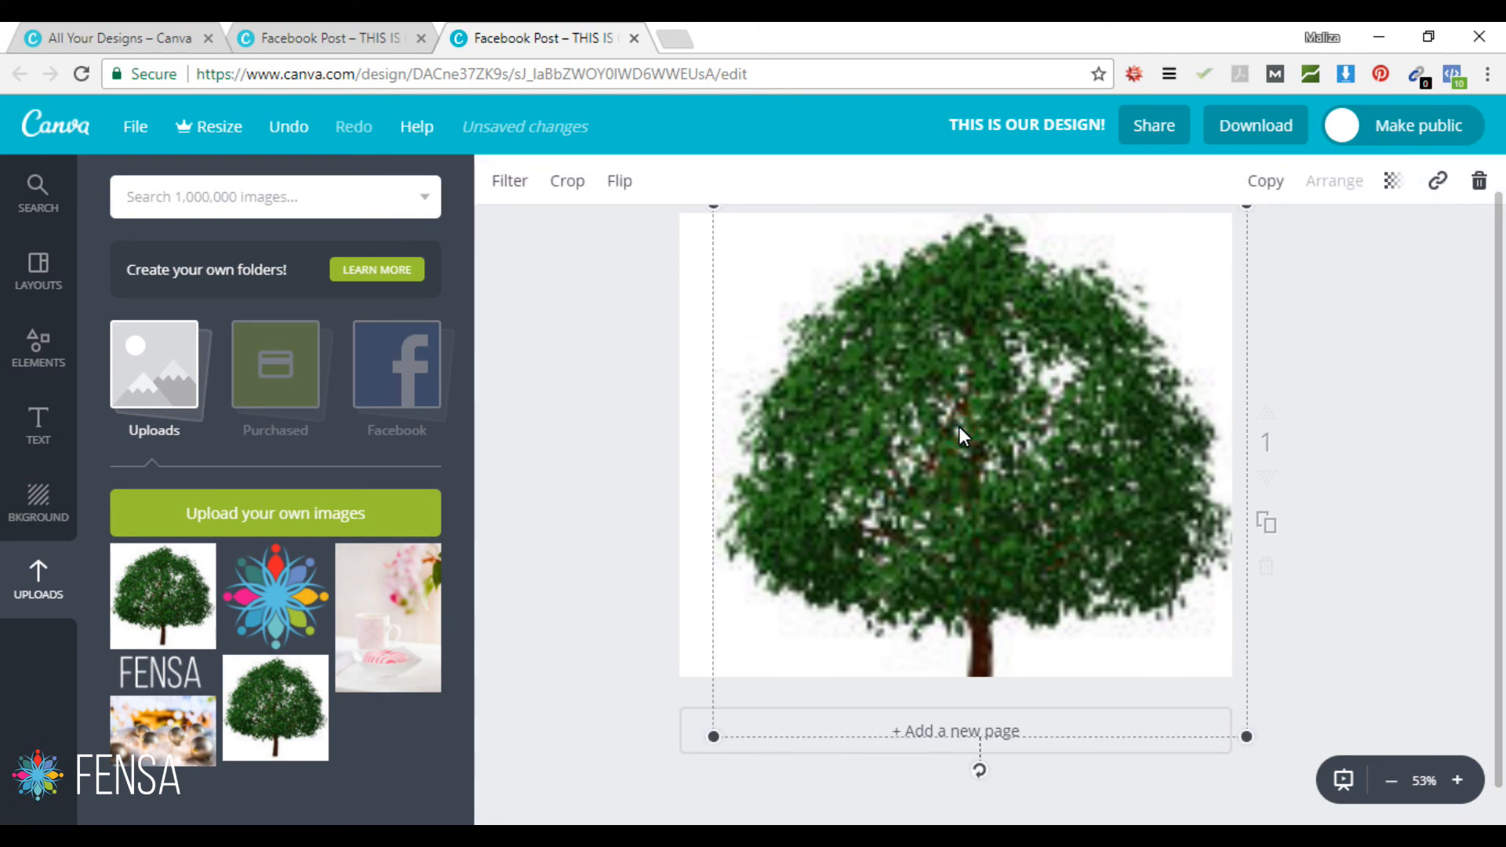
key(Delete)
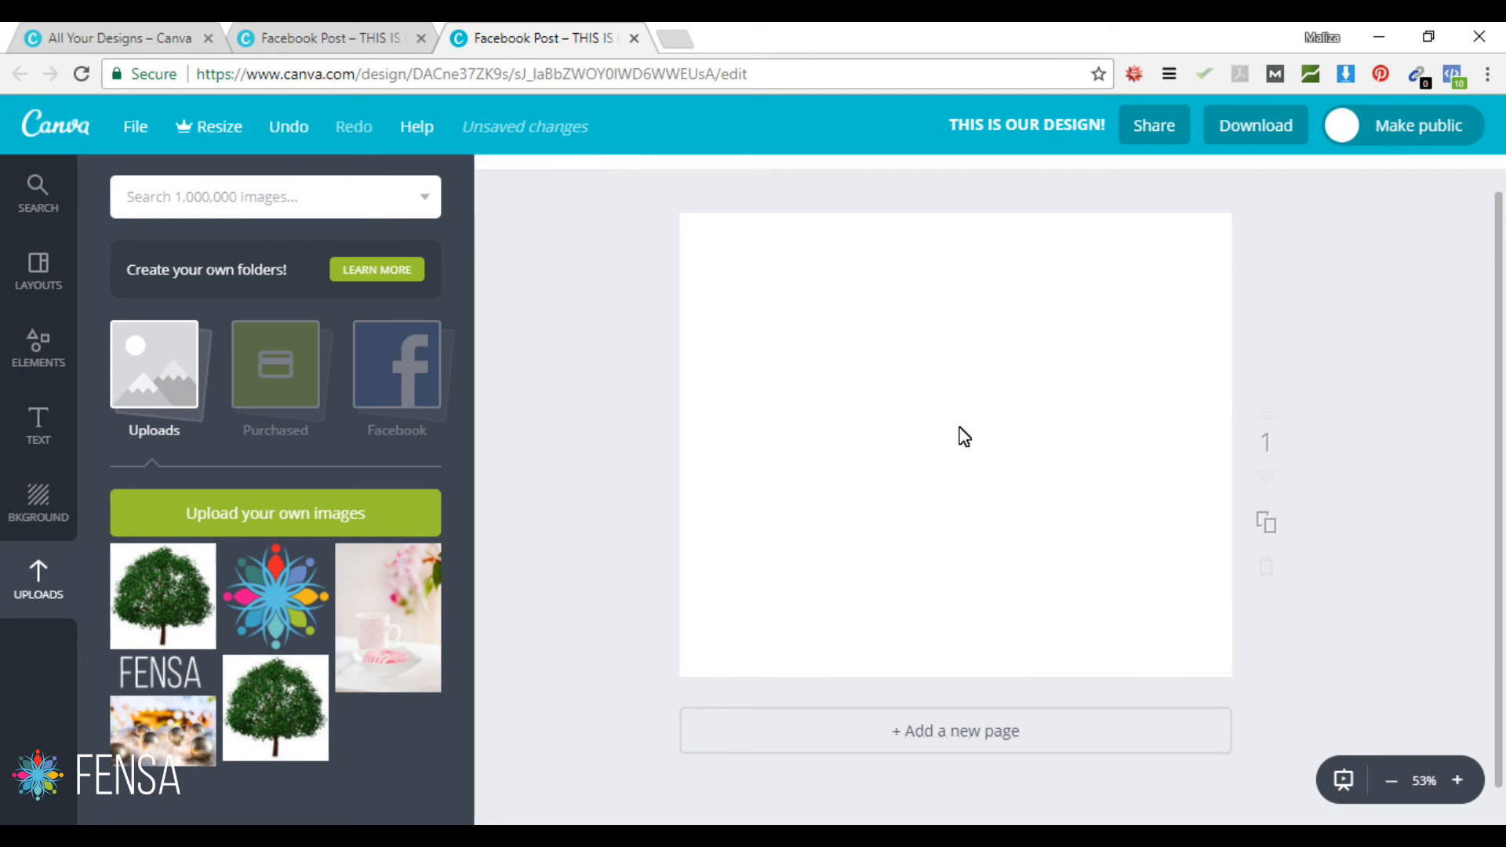
click(147, 722)
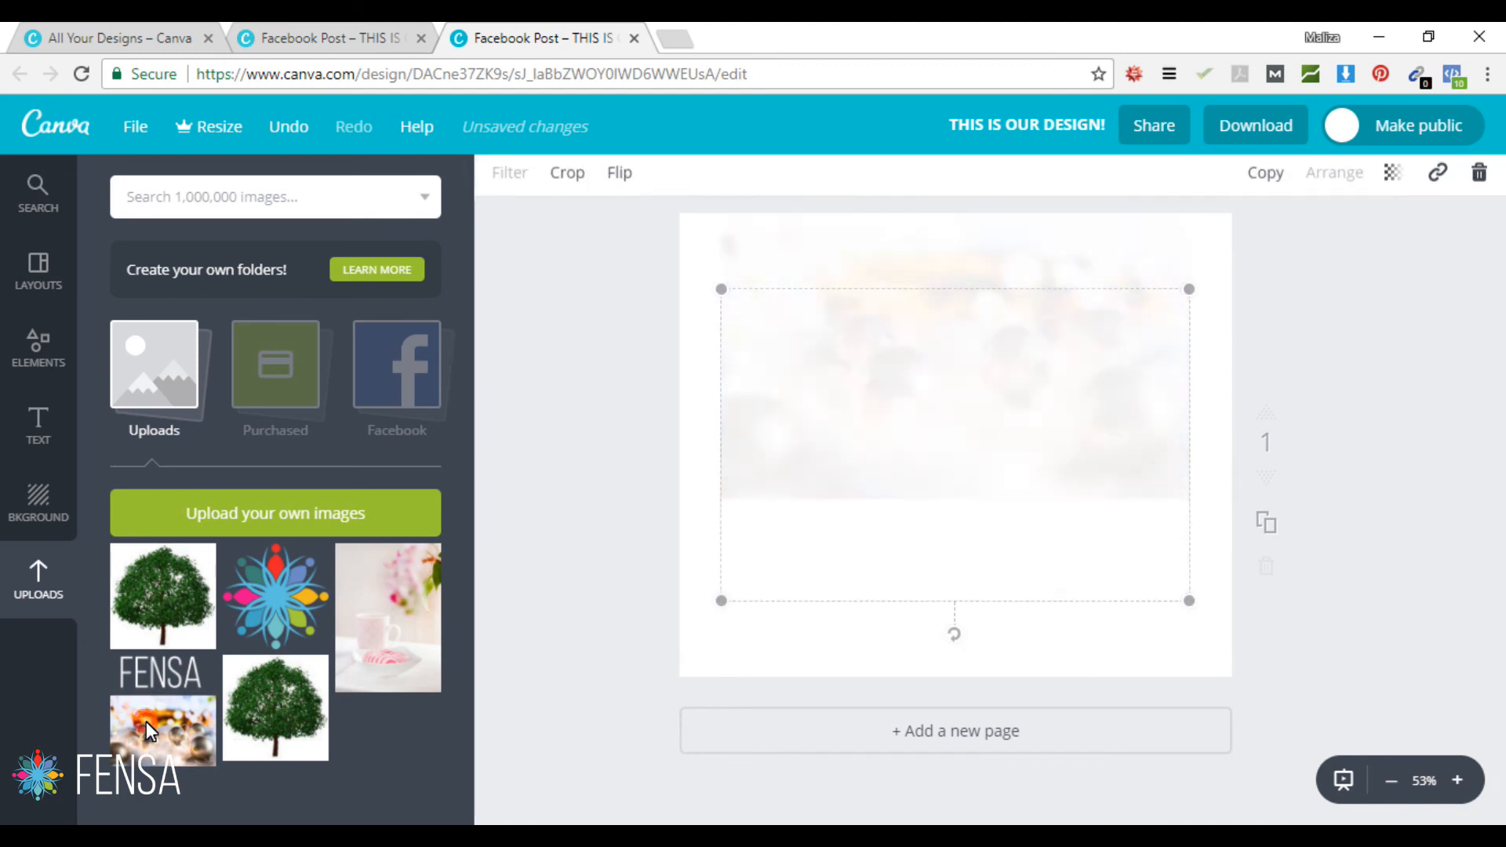
drag(721, 289, 360, 129)
drag(1190, 603, 1302, 661)
drag(972, 483, 1026, 446)
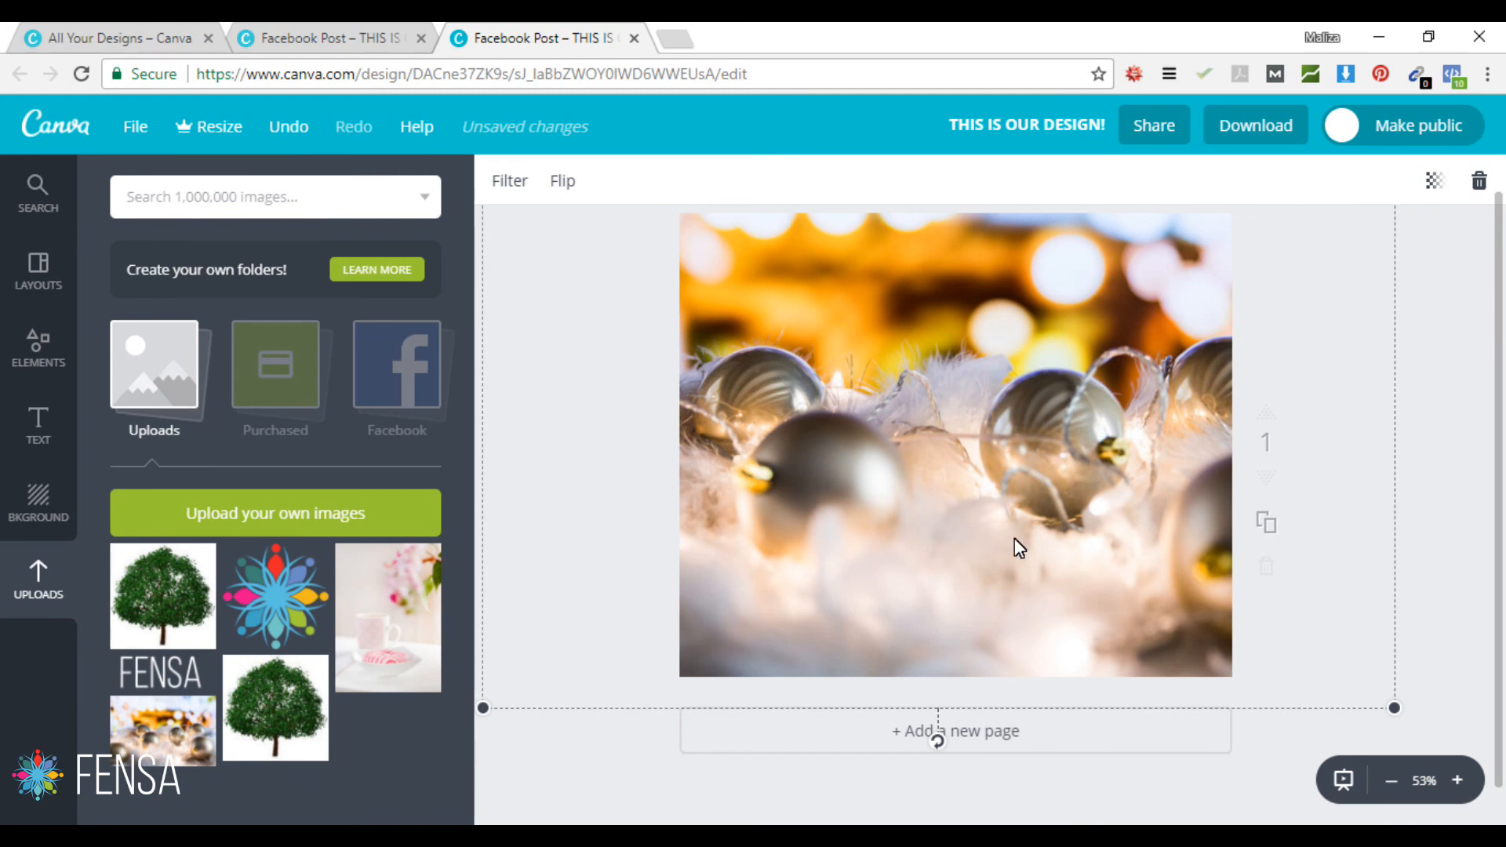
drag(912, 431, 1049, 441)
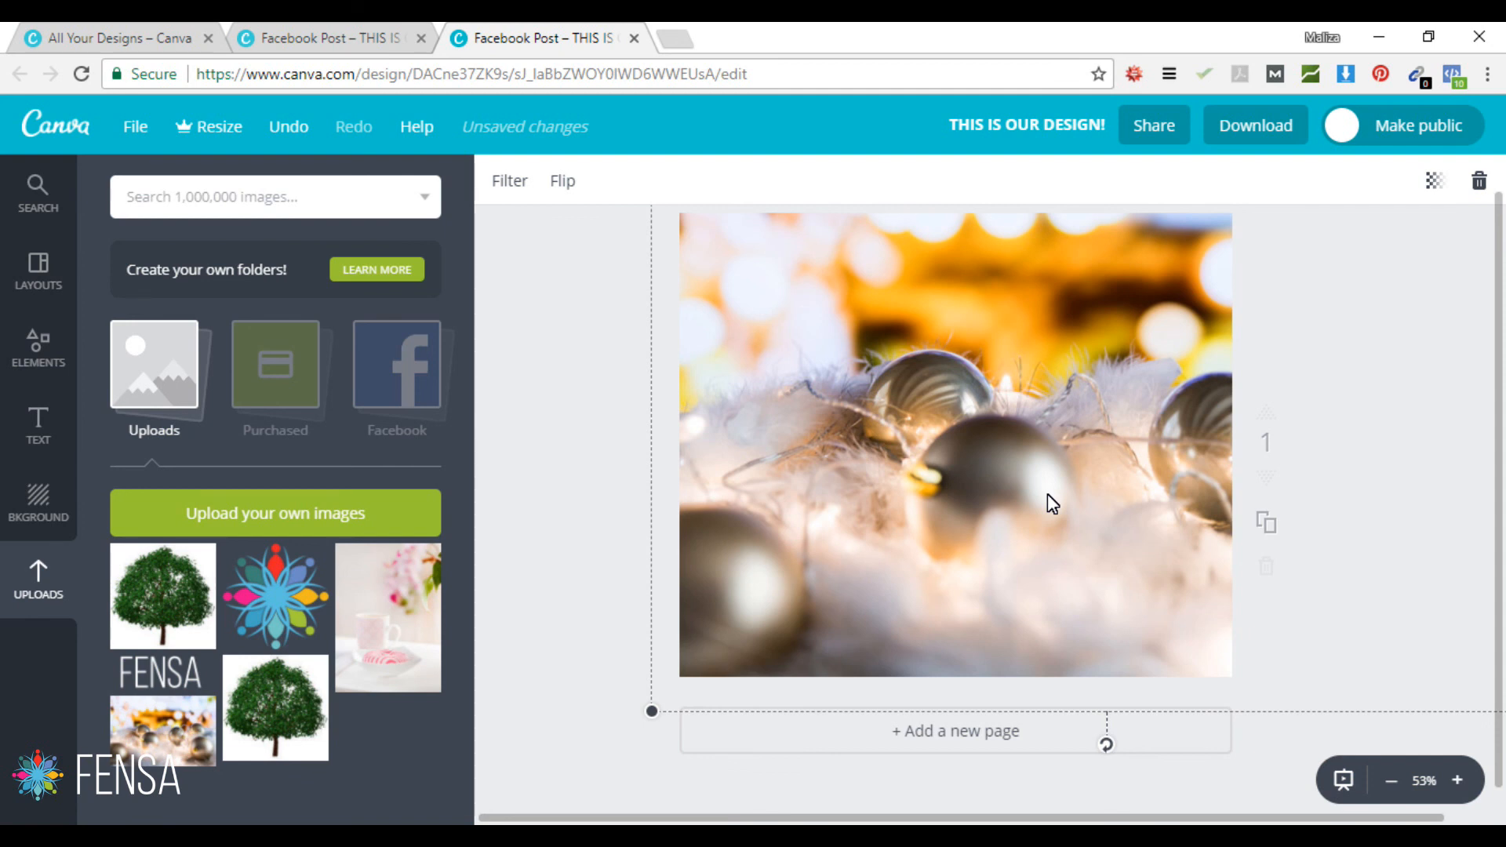
key(Delete)
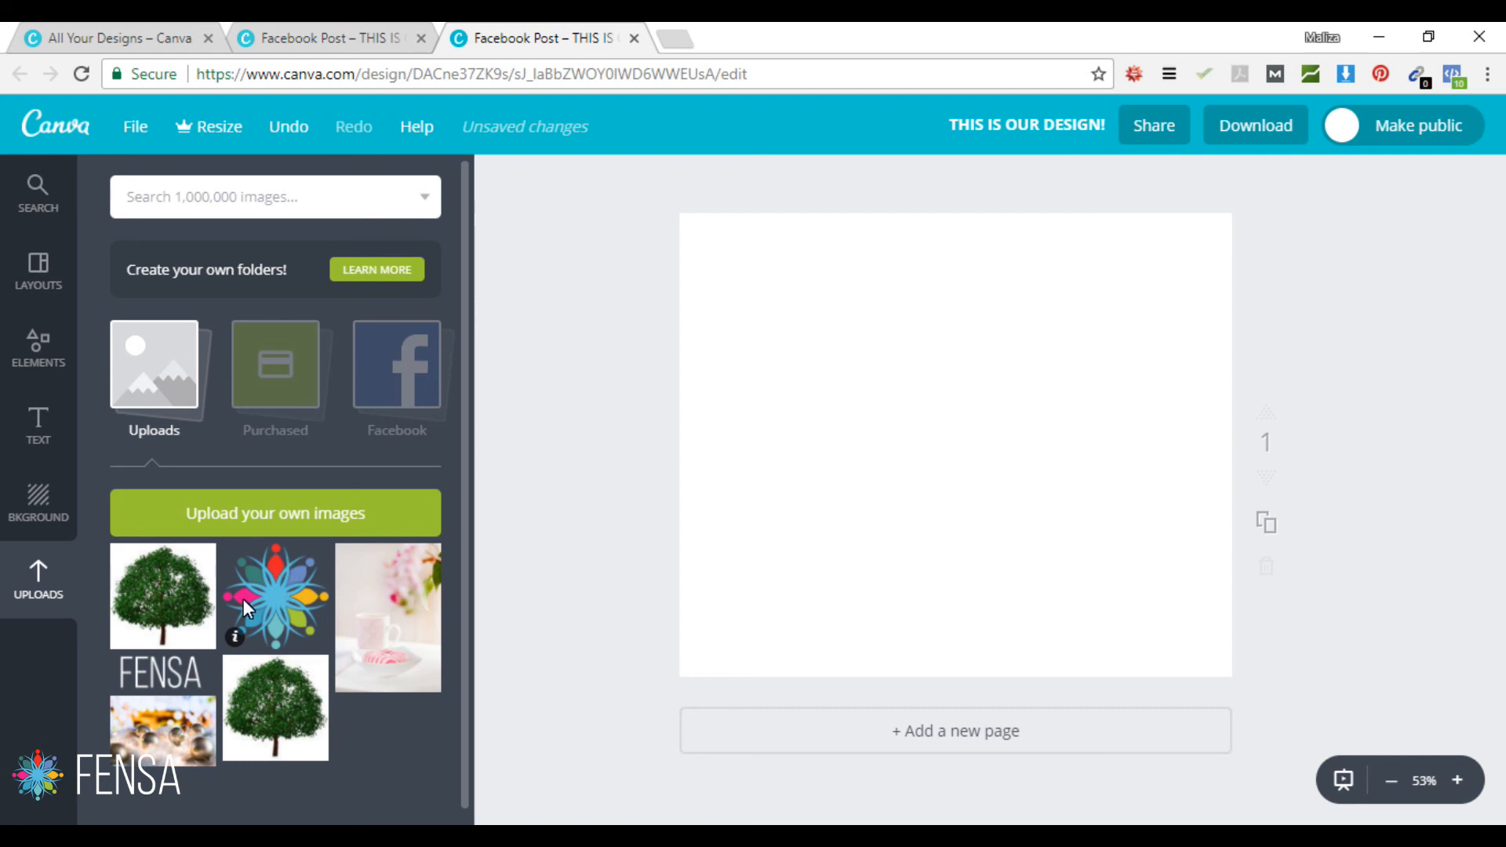
Step: Stretch the Christmas baubles photo over the whole page, then add the flower logo centred
click(152, 722)
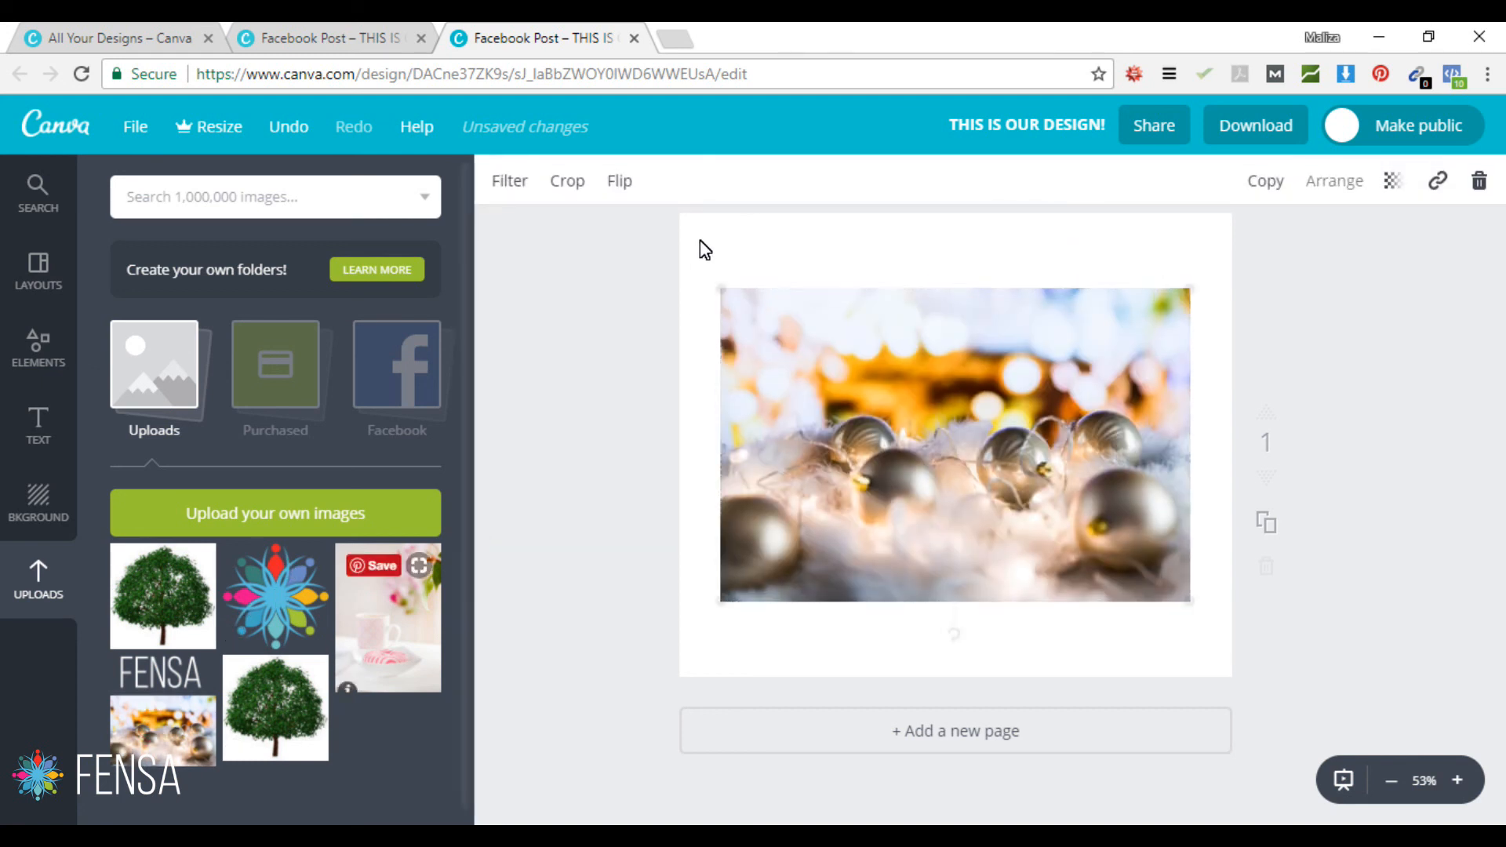
drag(721, 289, 599, 191)
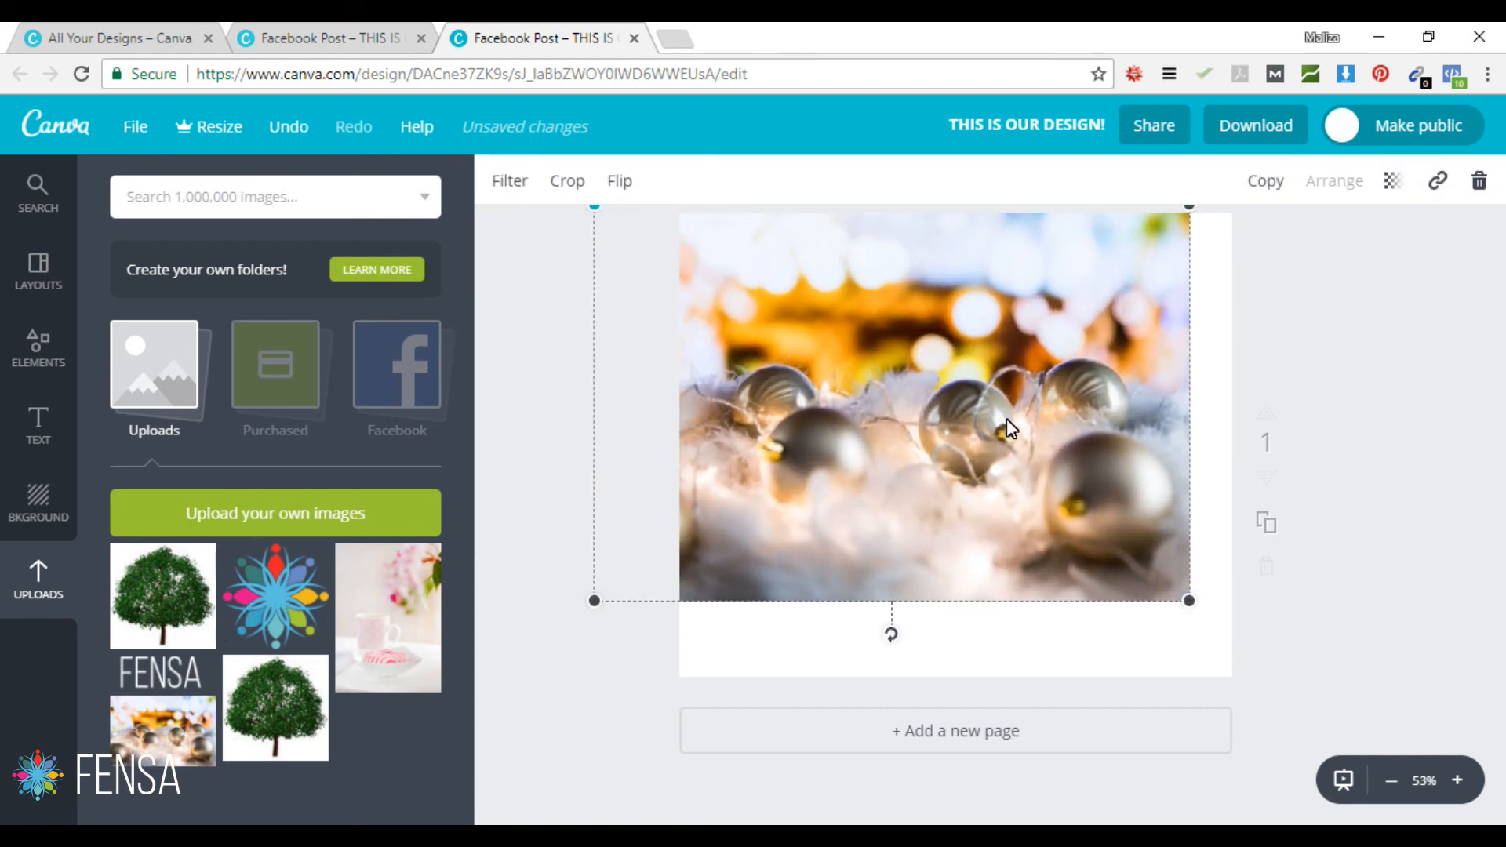
drag(1188, 604, 1318, 686)
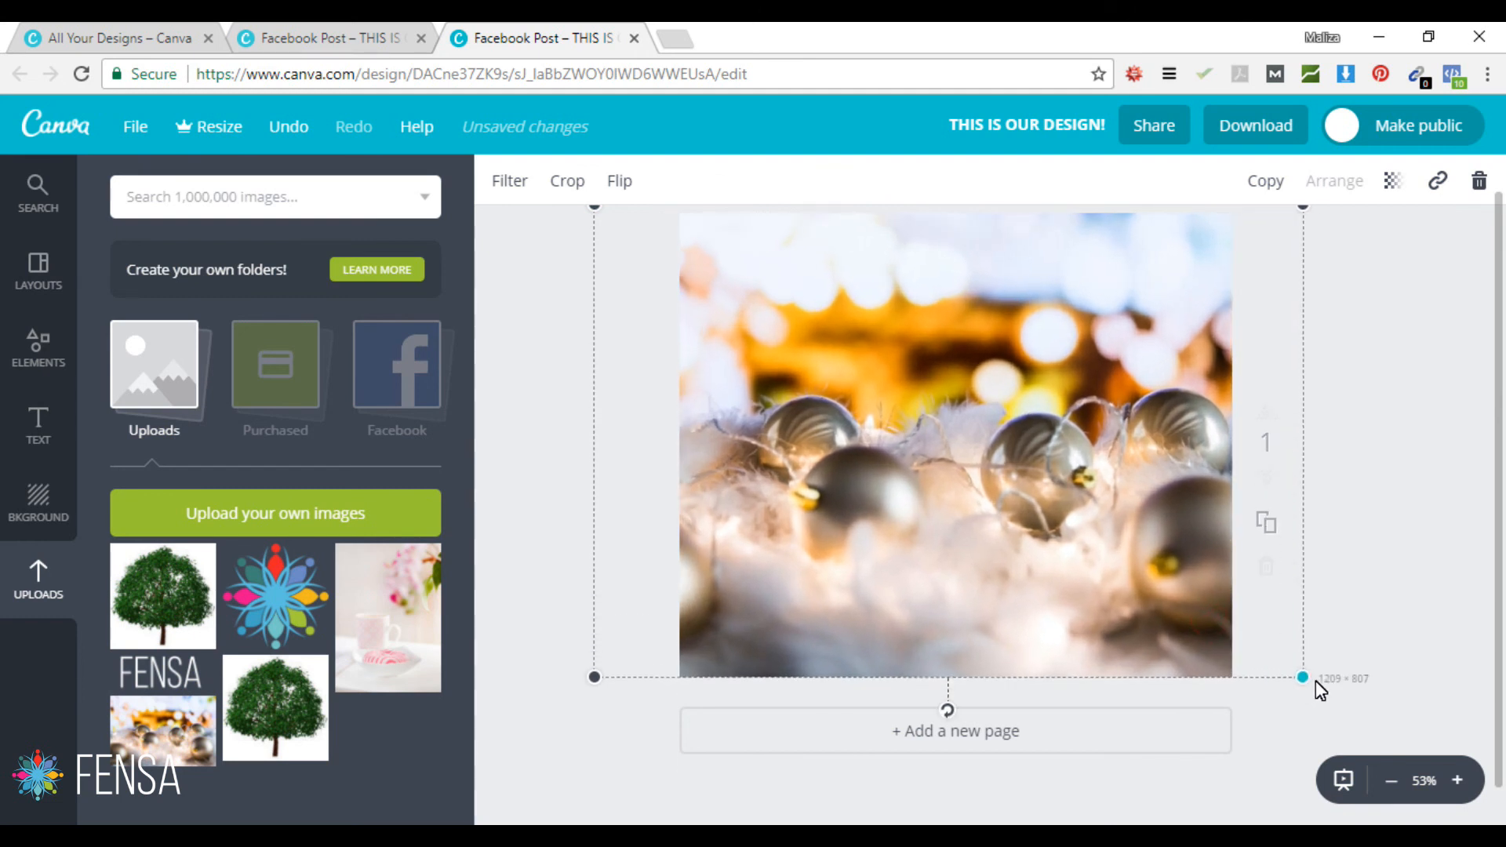
click(547, 587)
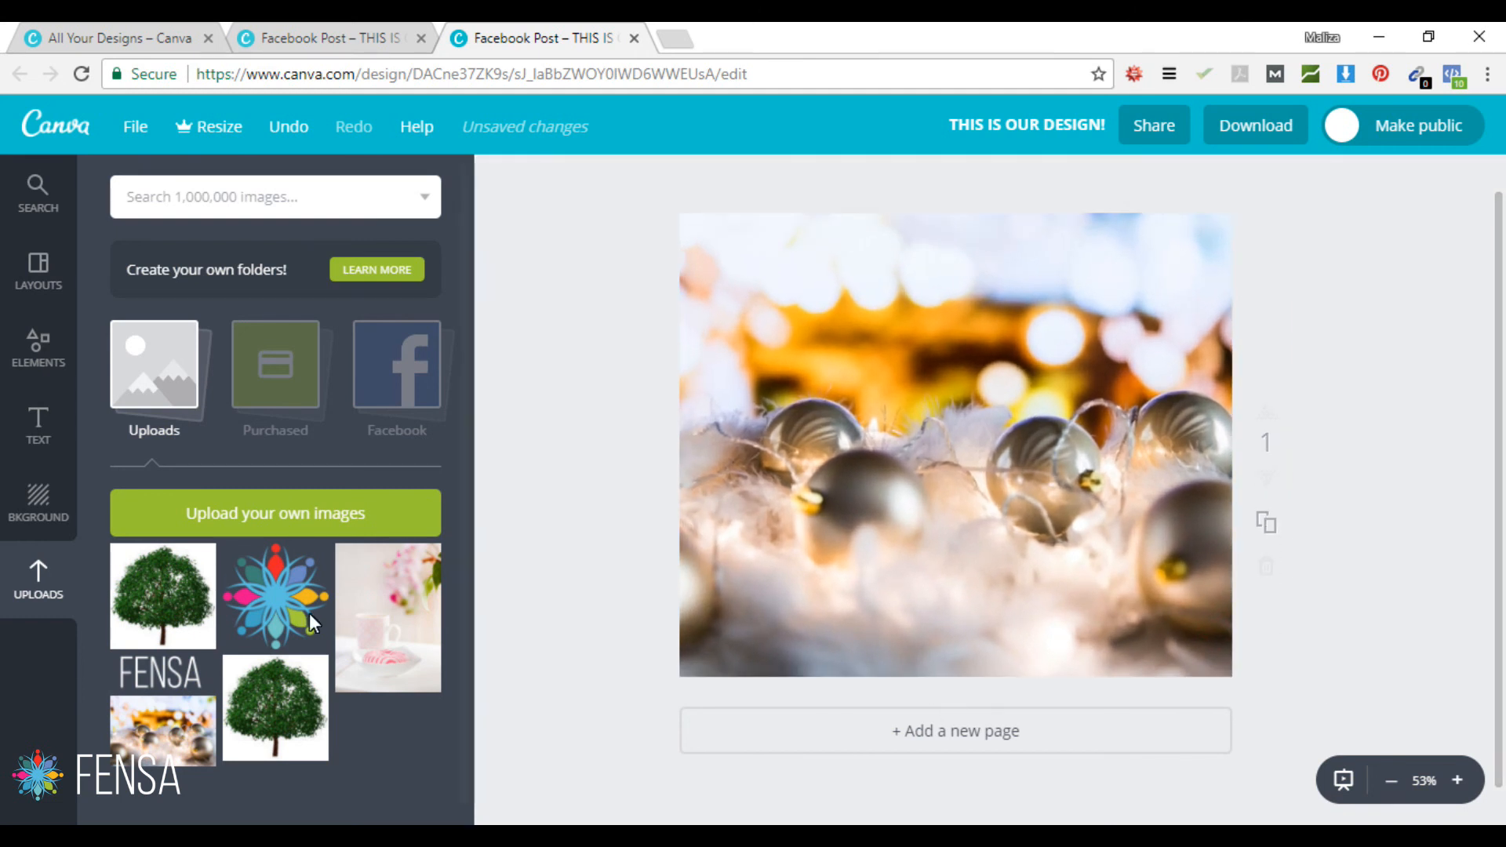
click(267, 590)
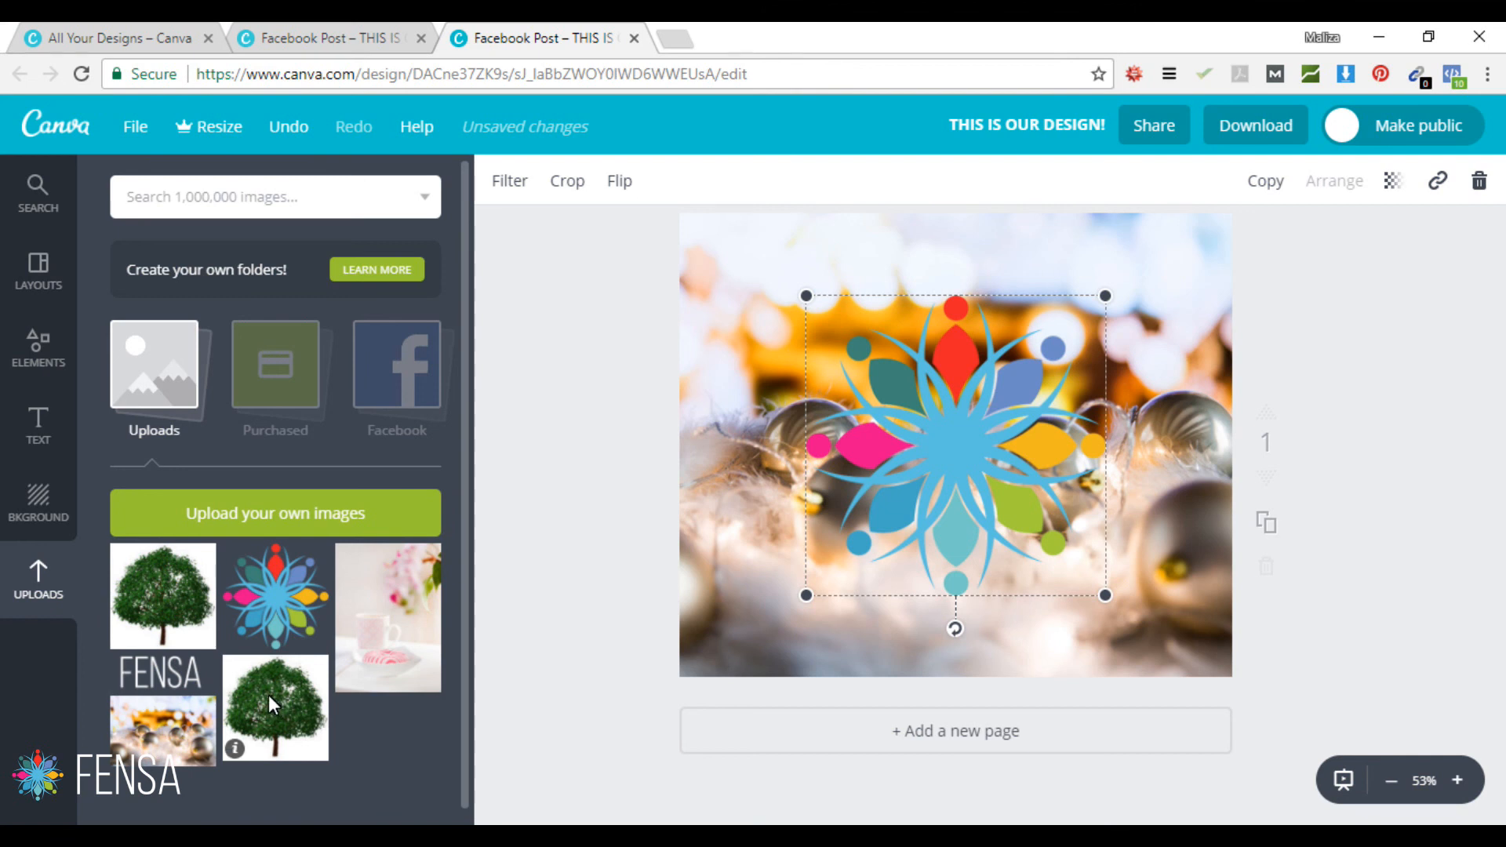
Step: Add the tree picture and enlarge it to about 425 px square over the page's lower right
click(171, 596)
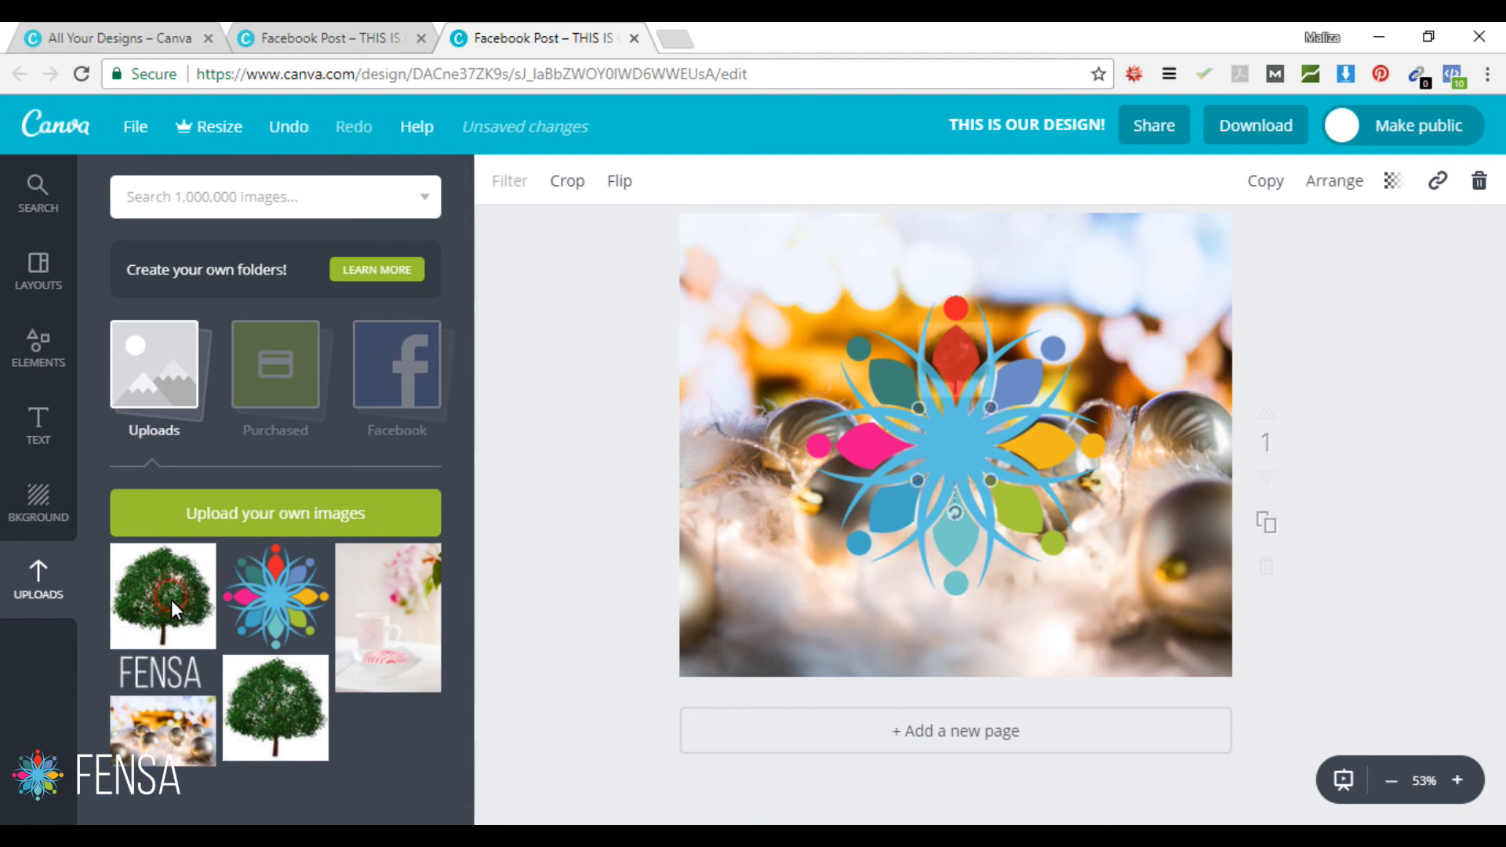
drag(919, 407, 777, 314)
drag(992, 482, 1142, 625)
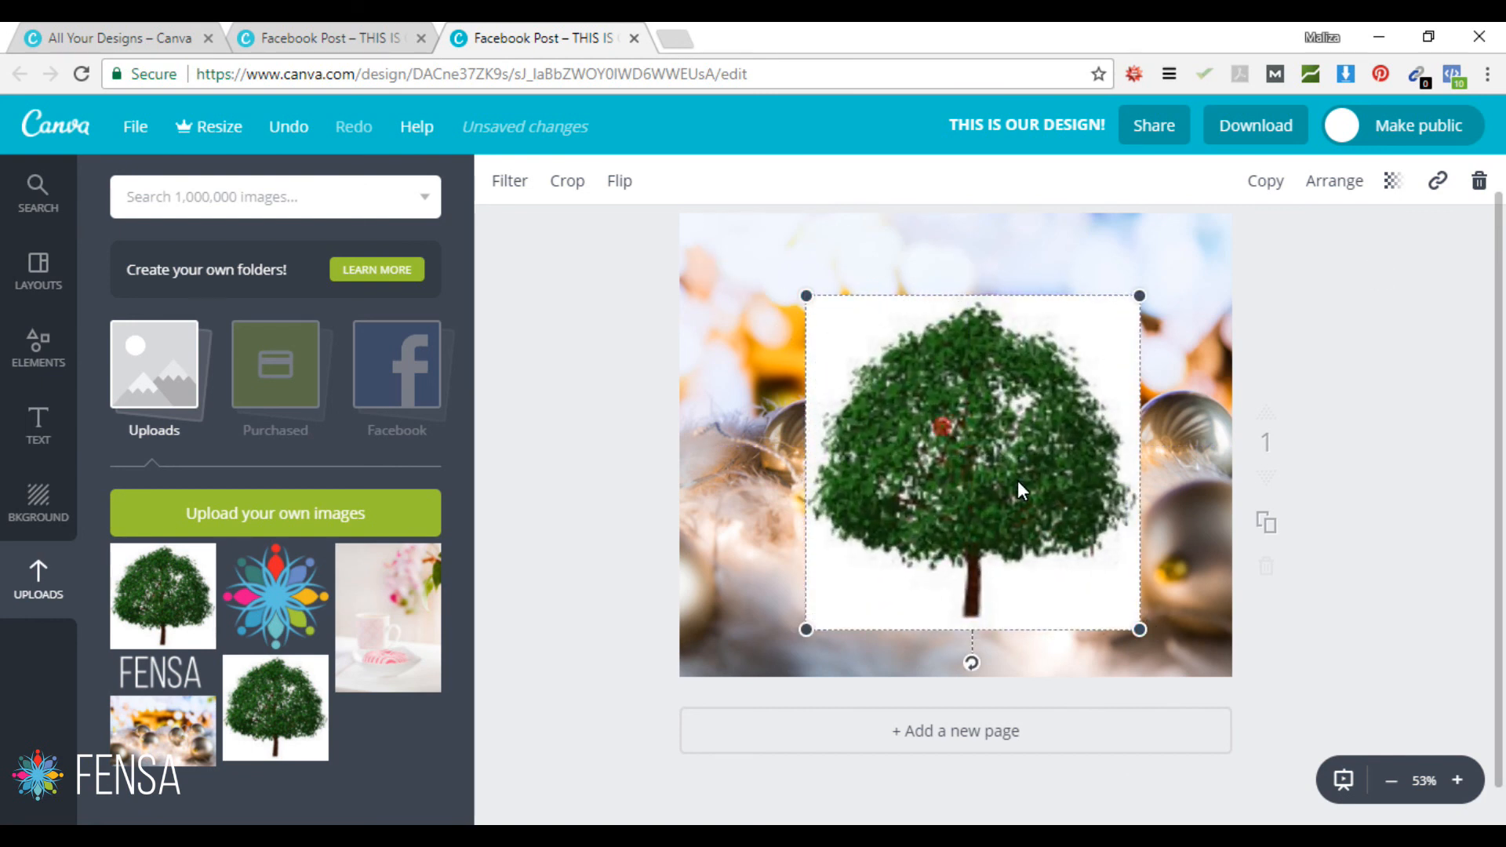
drag(1019, 480, 1127, 544)
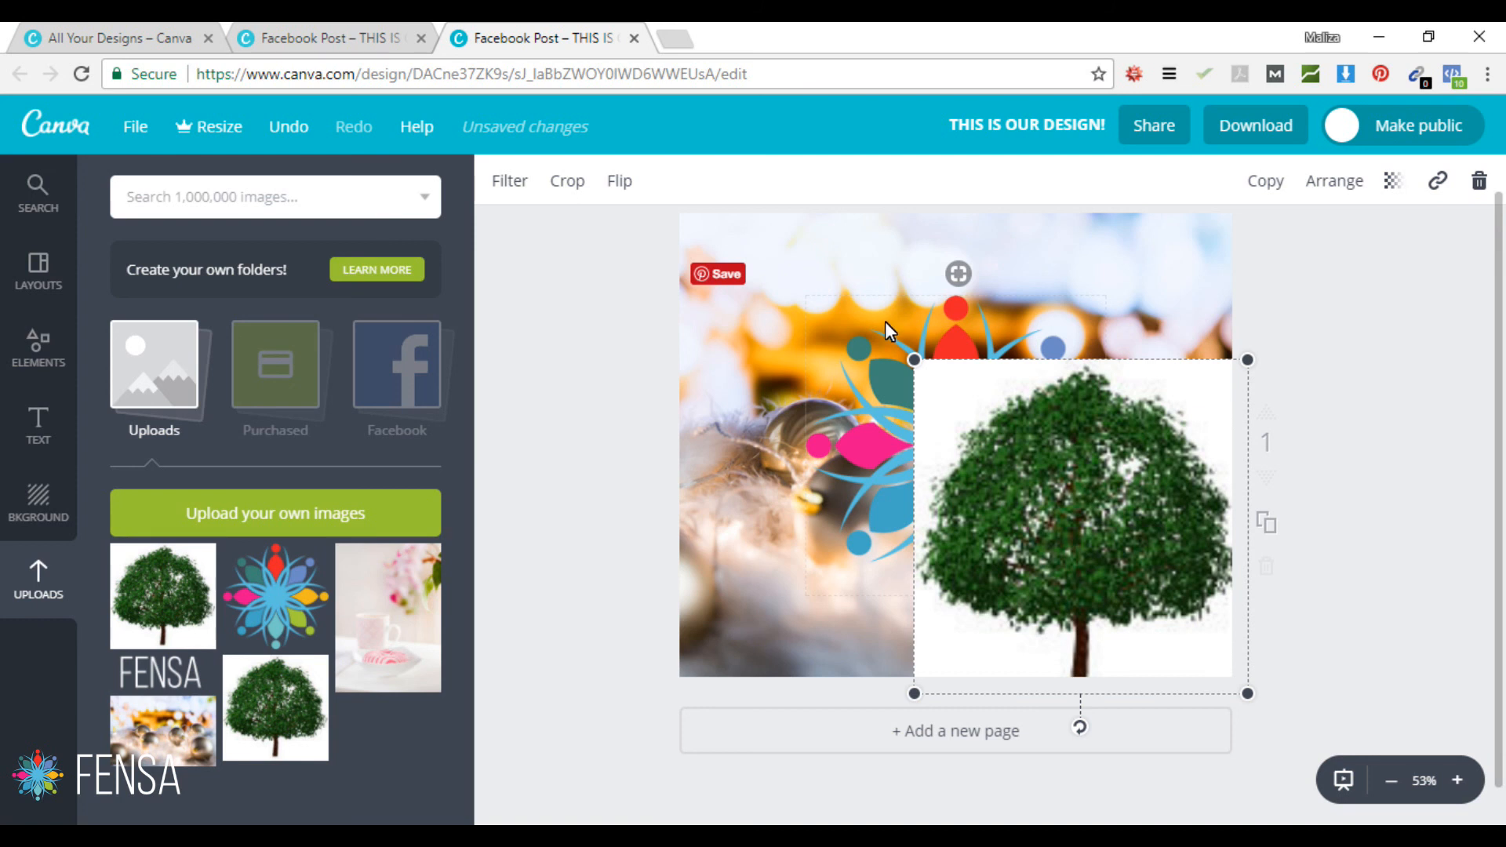
click(1342, 186)
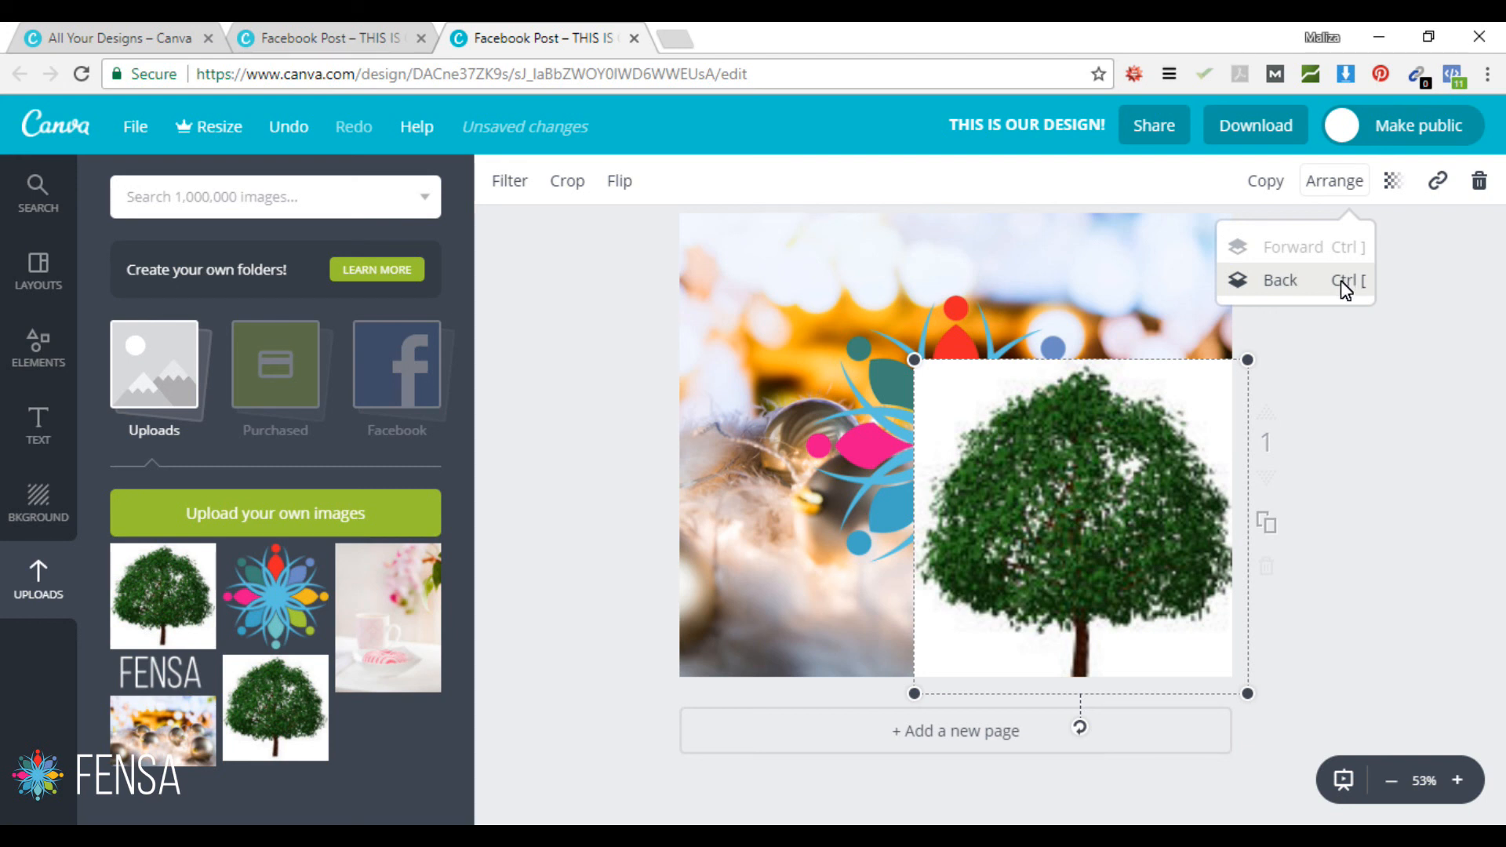
Step: Send the tree behind the flower logo, then delete the tree from the page
click(1345, 284)
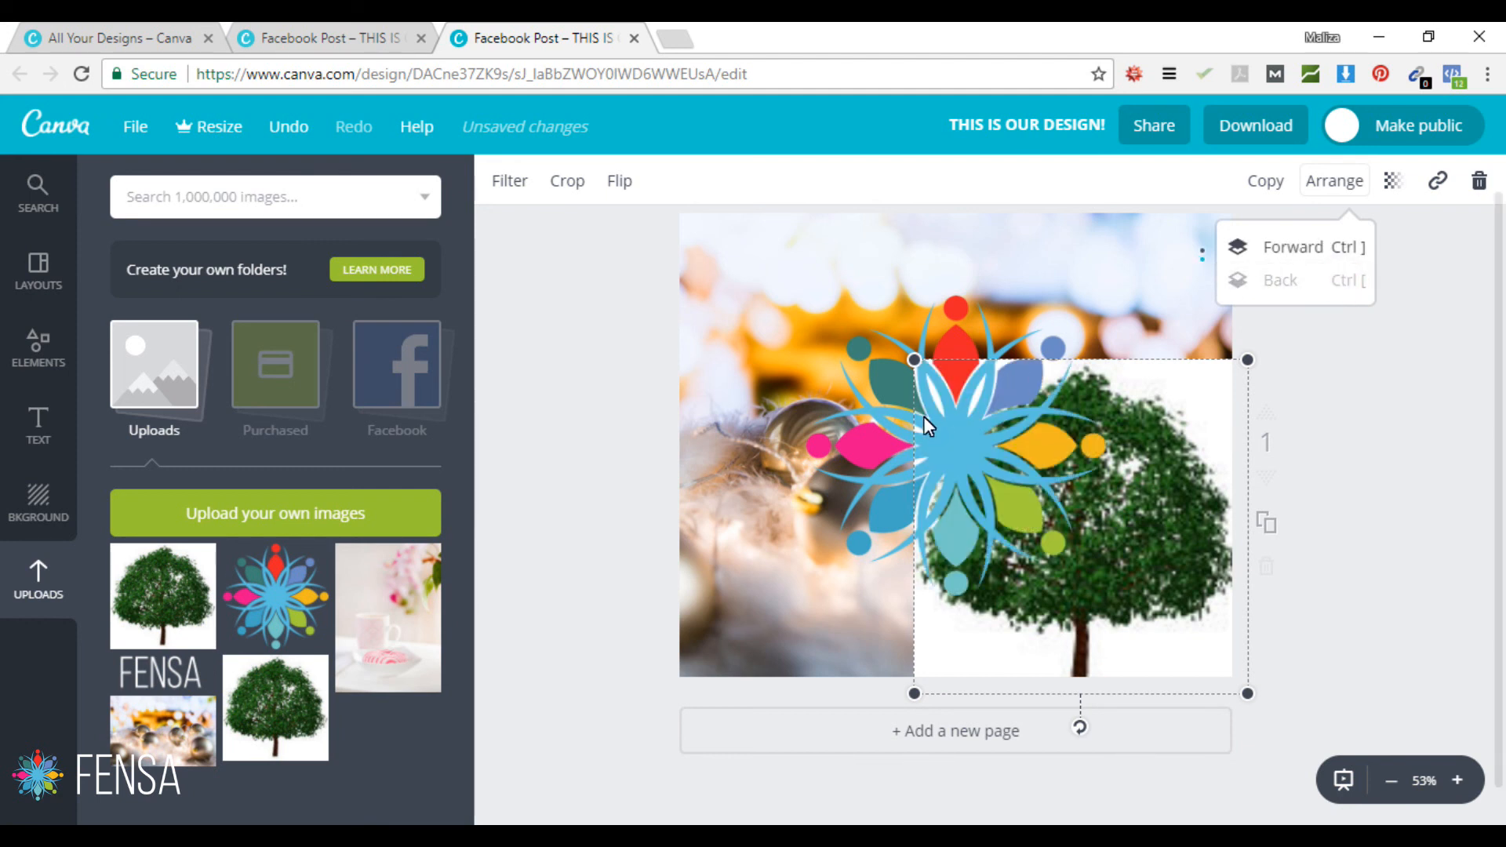
click(1459, 524)
click(1410, 523)
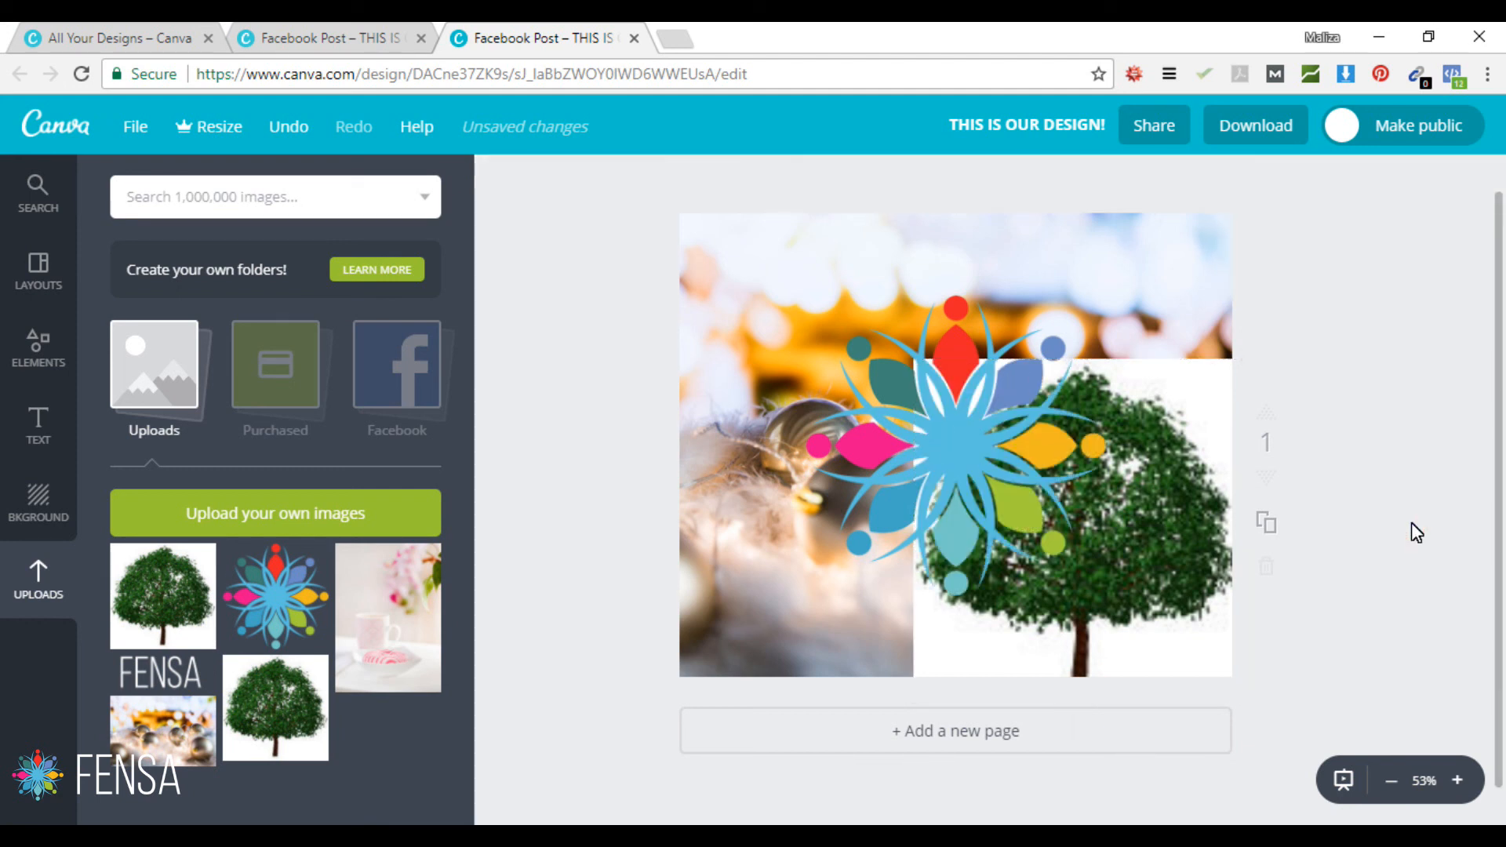
click(1183, 578)
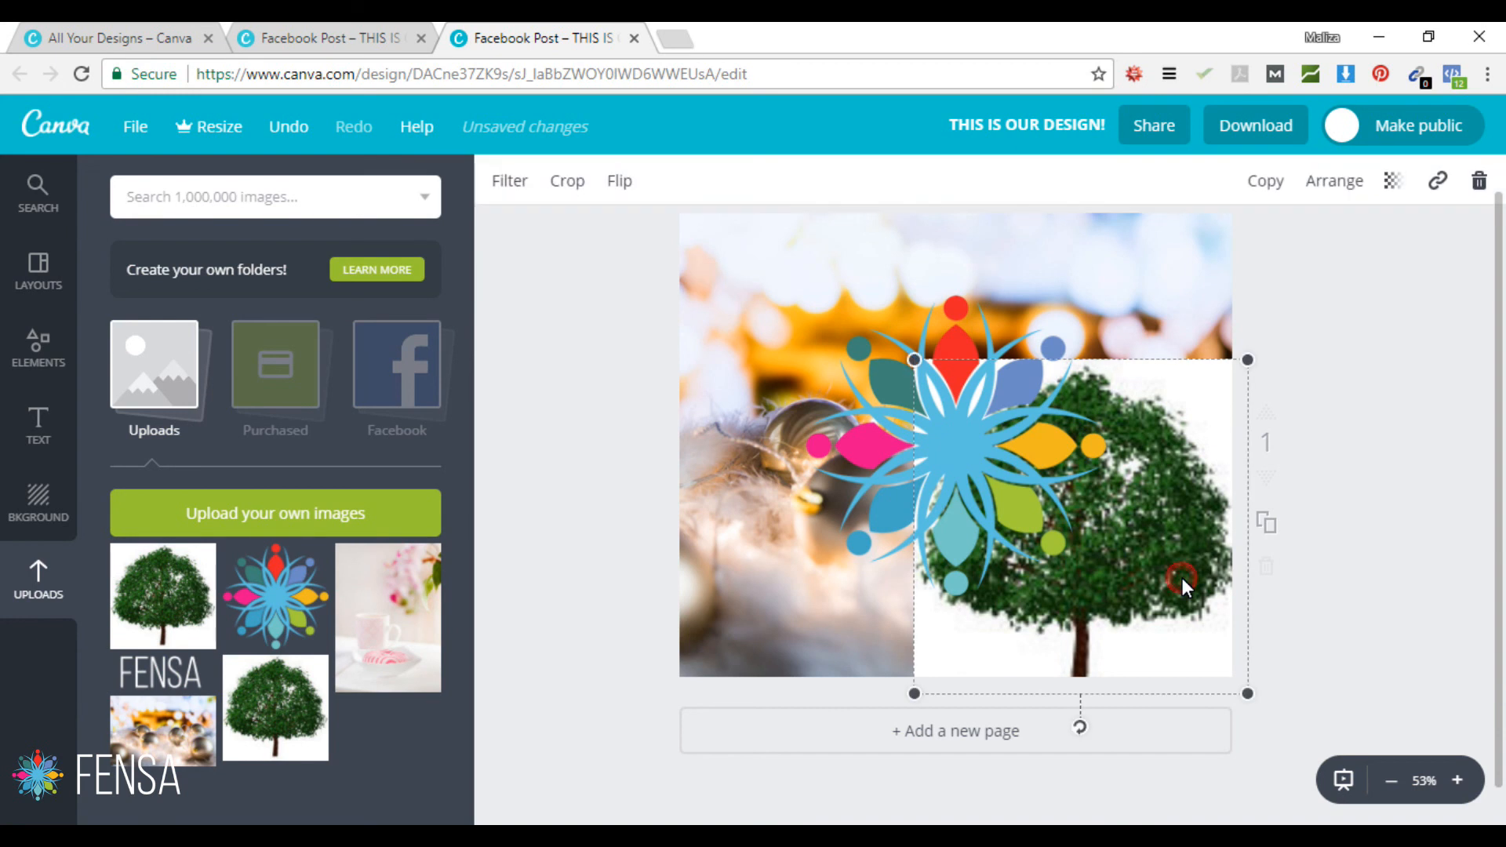
key(Delete)
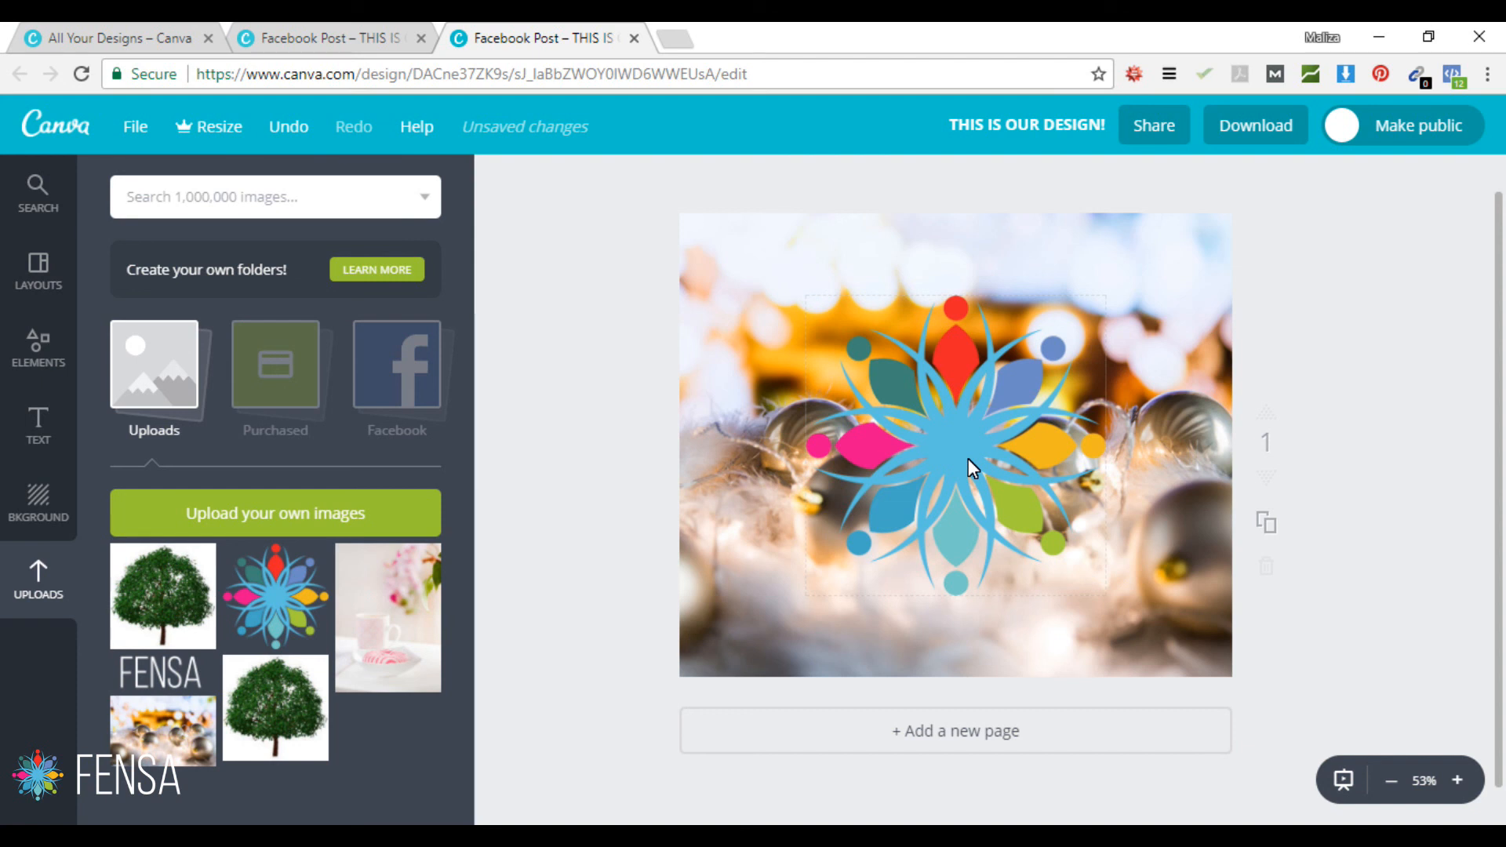
key(ctrl+z)
key(ctrl+z)
key(ctrl+z)
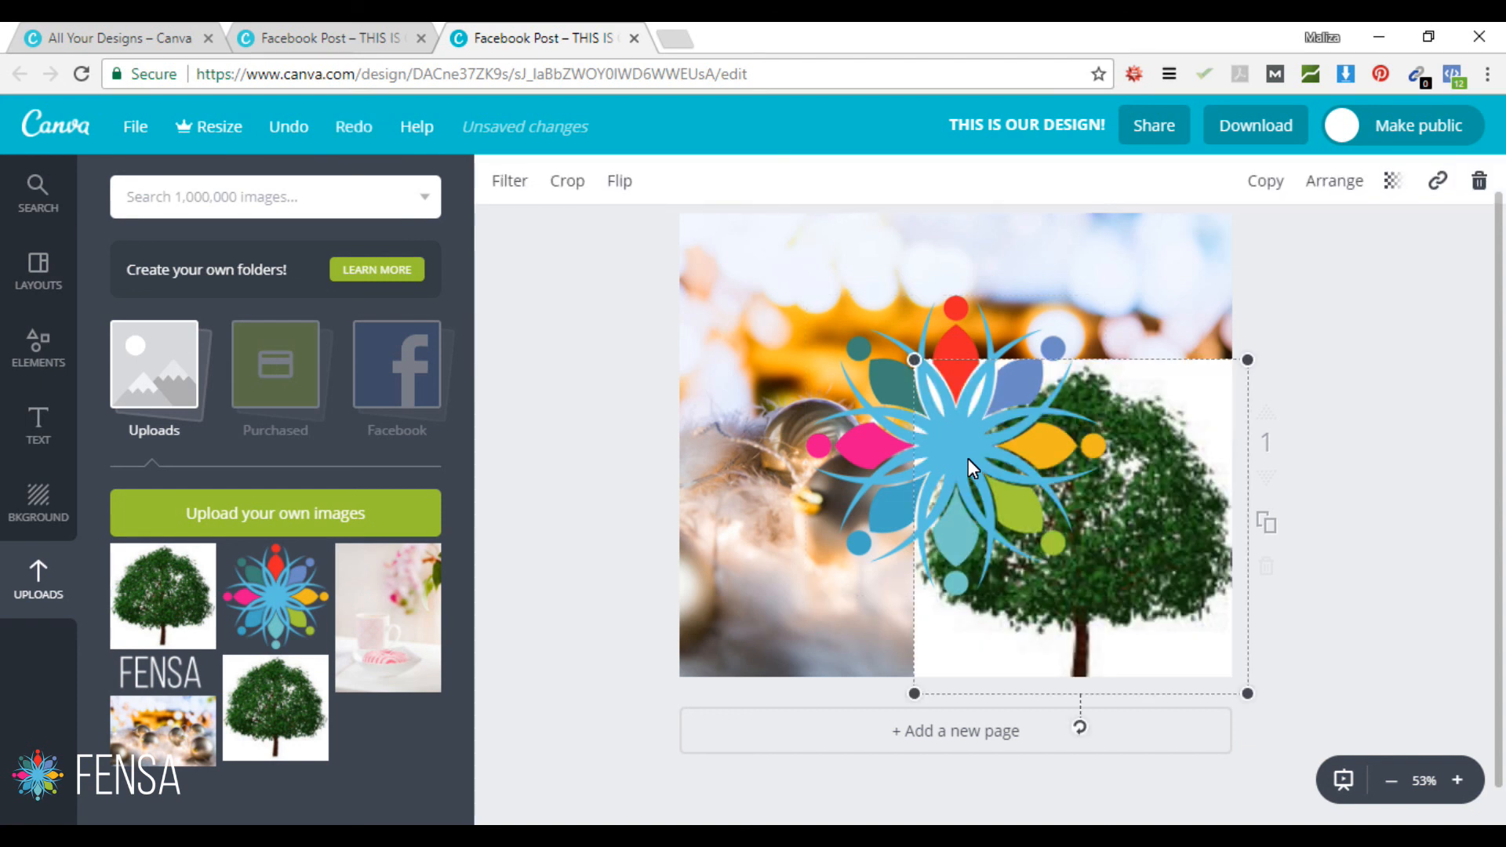
key(ctrl+y)
key(ctrl+y)
key(ctrl+y)
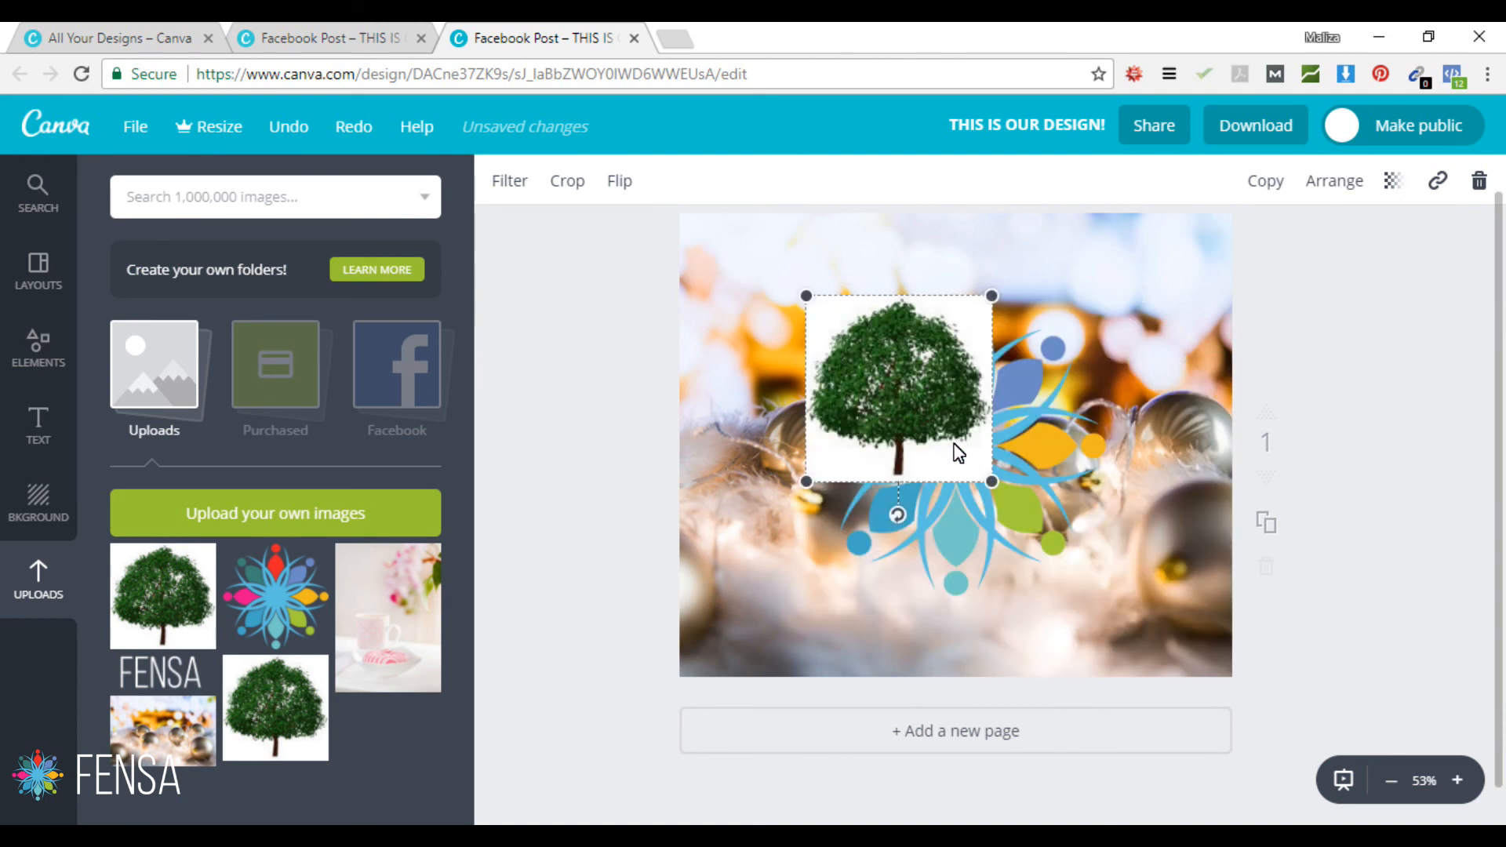
Step: Delete the flower logo and the baubles background photo, leaving a blank page
click(942, 404)
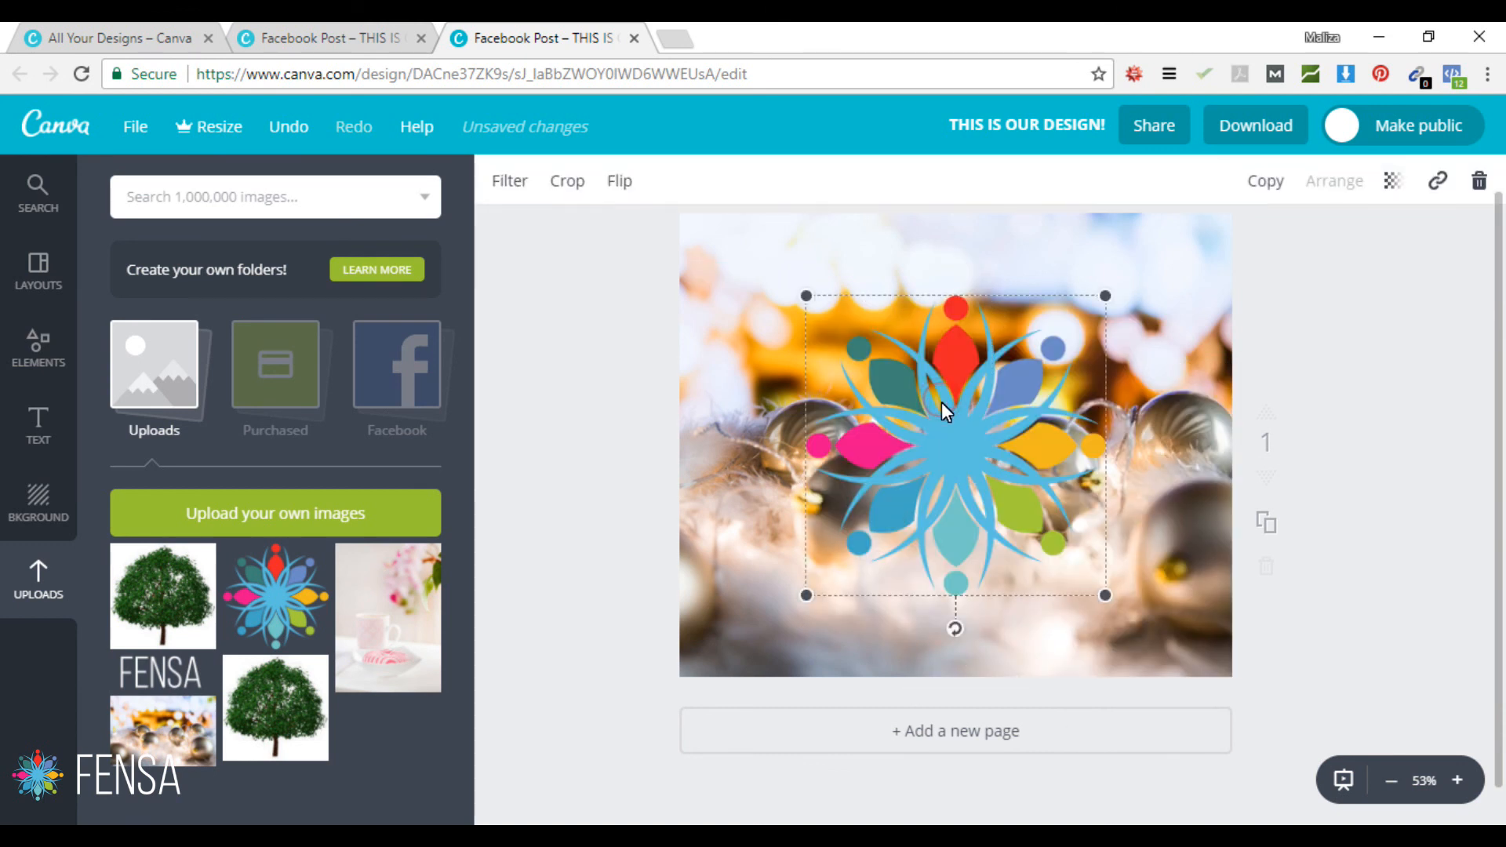
key(Delete)
click(744, 366)
key(Delete)
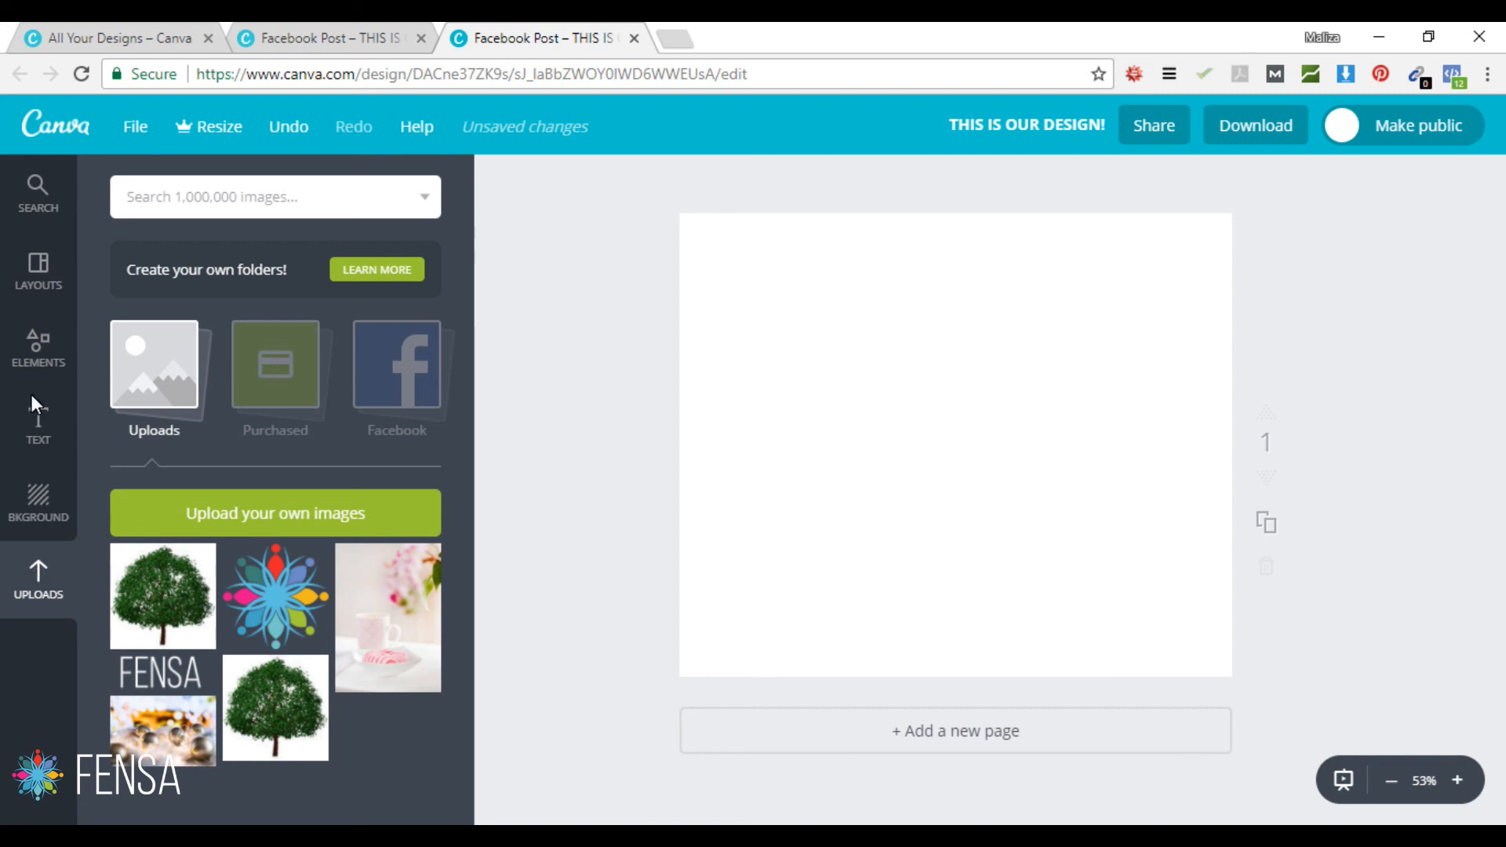
Step: Open Elements > Free Photos and scroll through its seascapes, landscapes and cityscapes
click(31, 350)
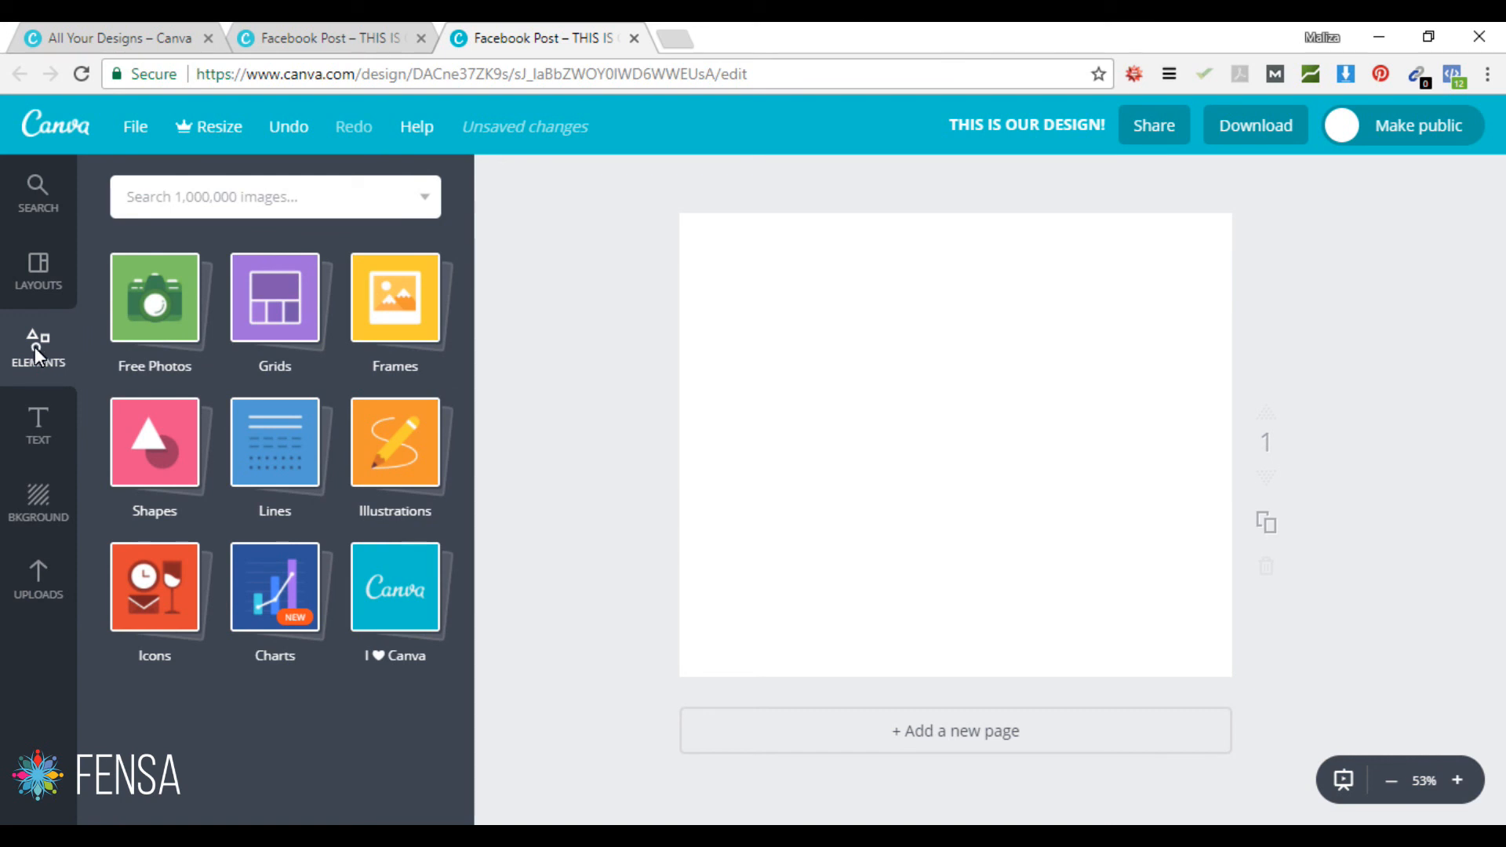
click(148, 314)
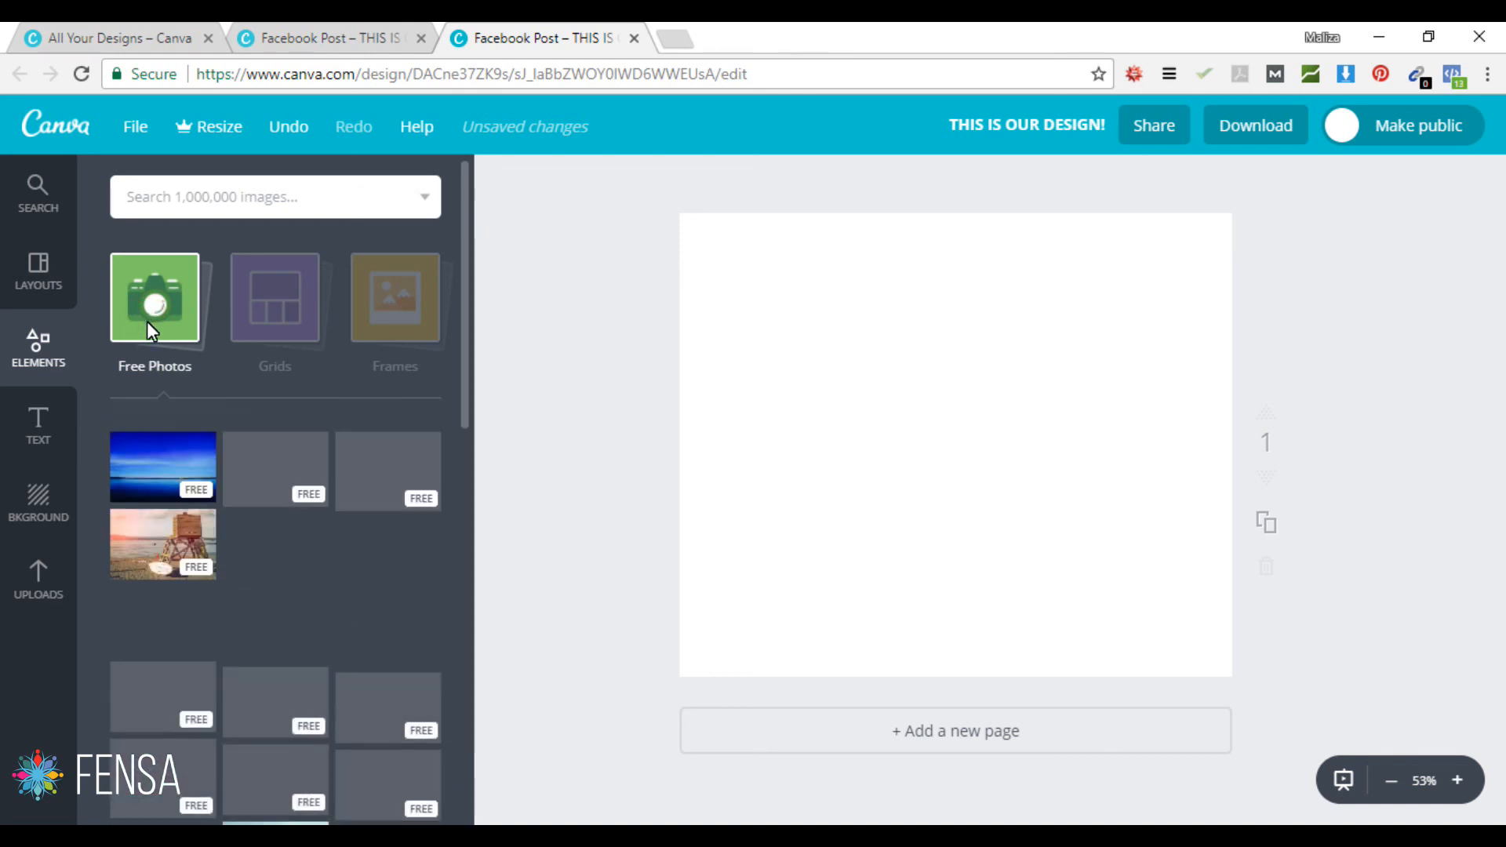
drag(464, 265, 457, 589)
scroll(457, 589, down, 3)
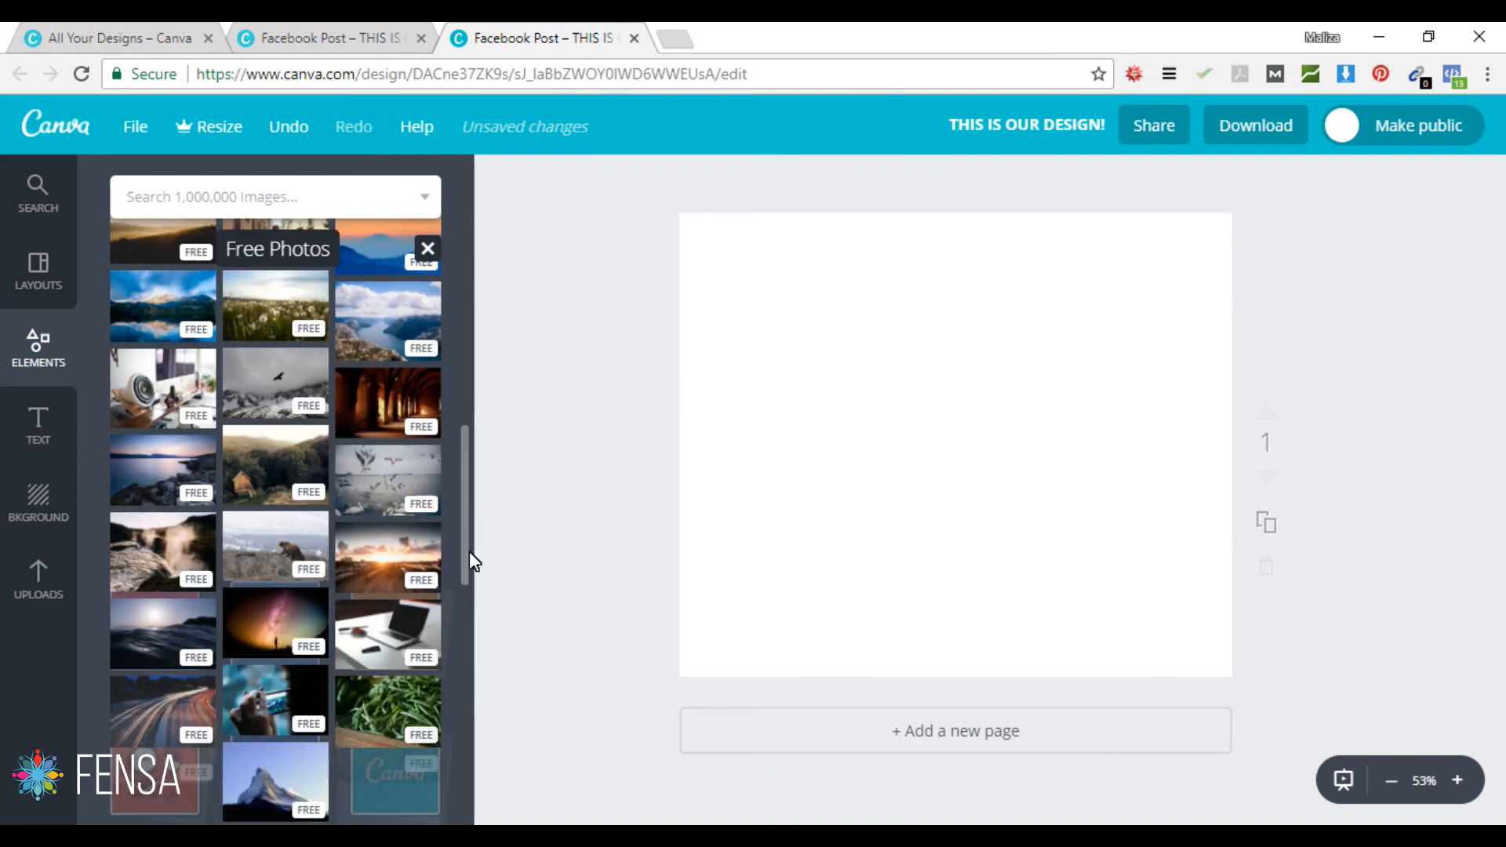
scroll(467, 497, down, 2)
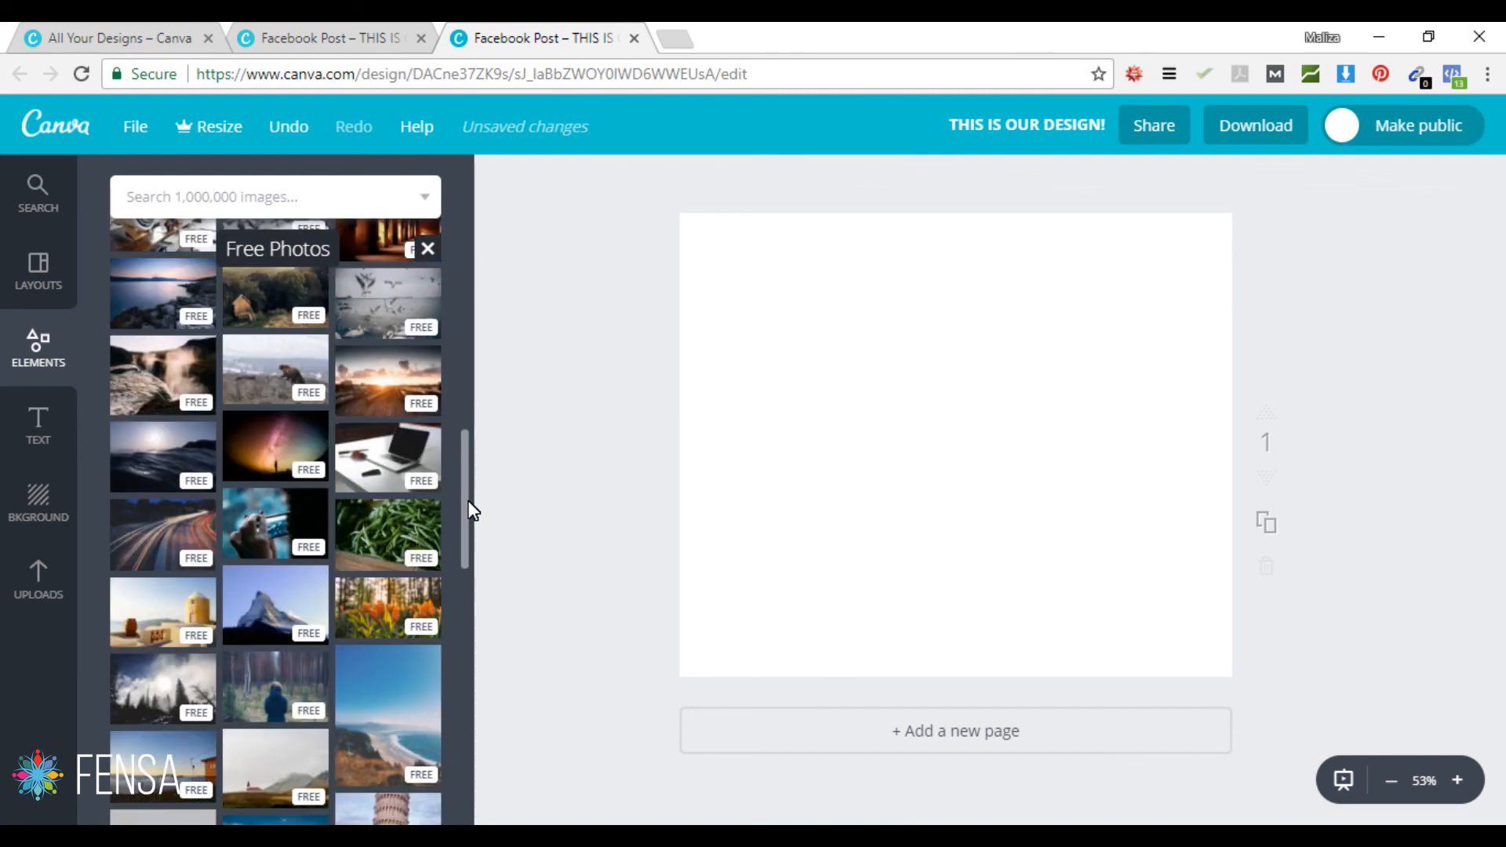
drag(472, 510, 486, 196)
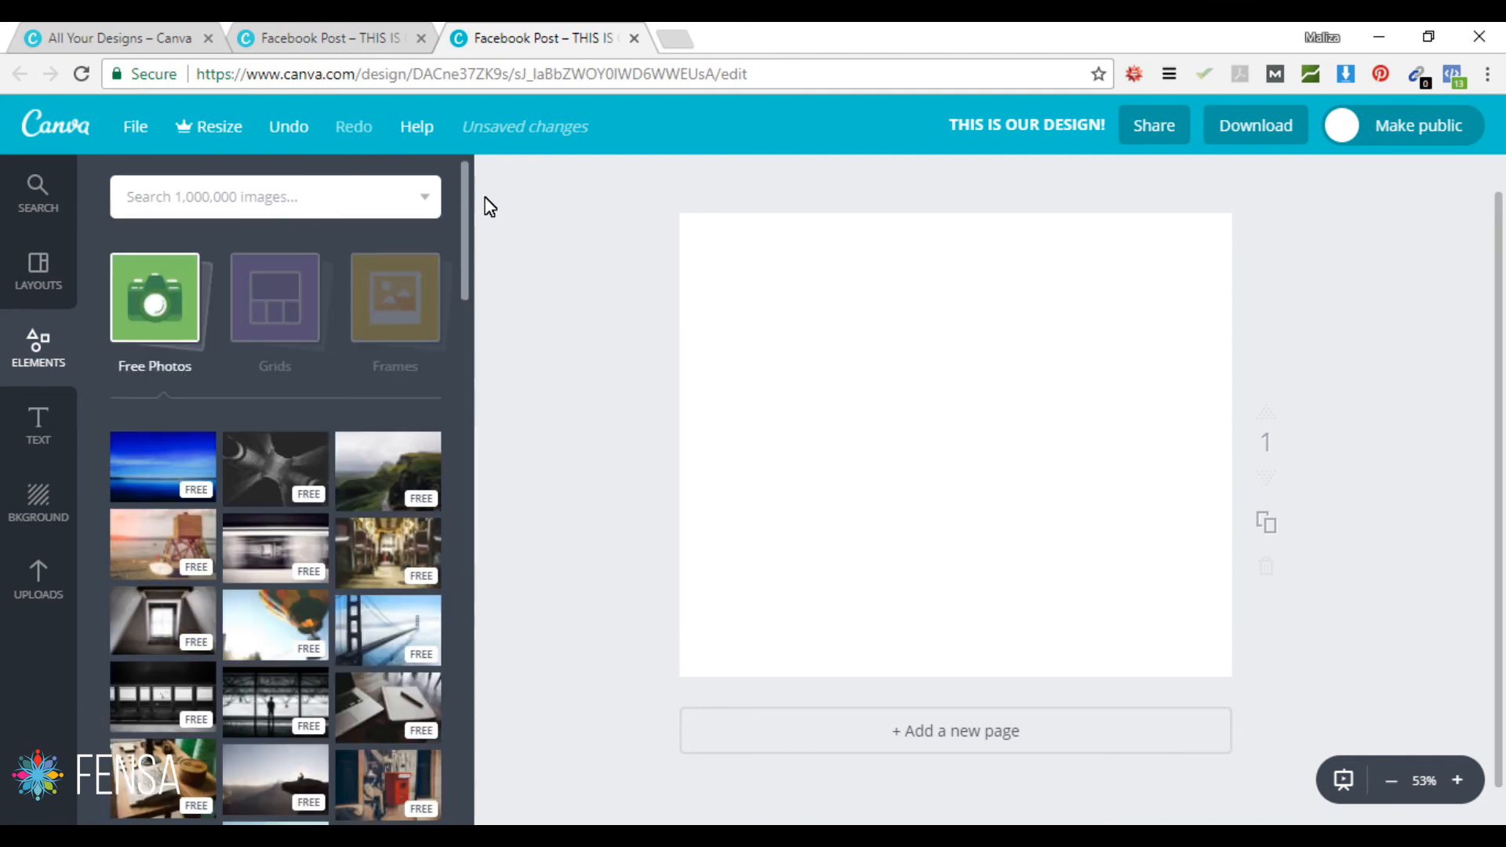
Step: Search the image library for 'cat'
click(258, 199)
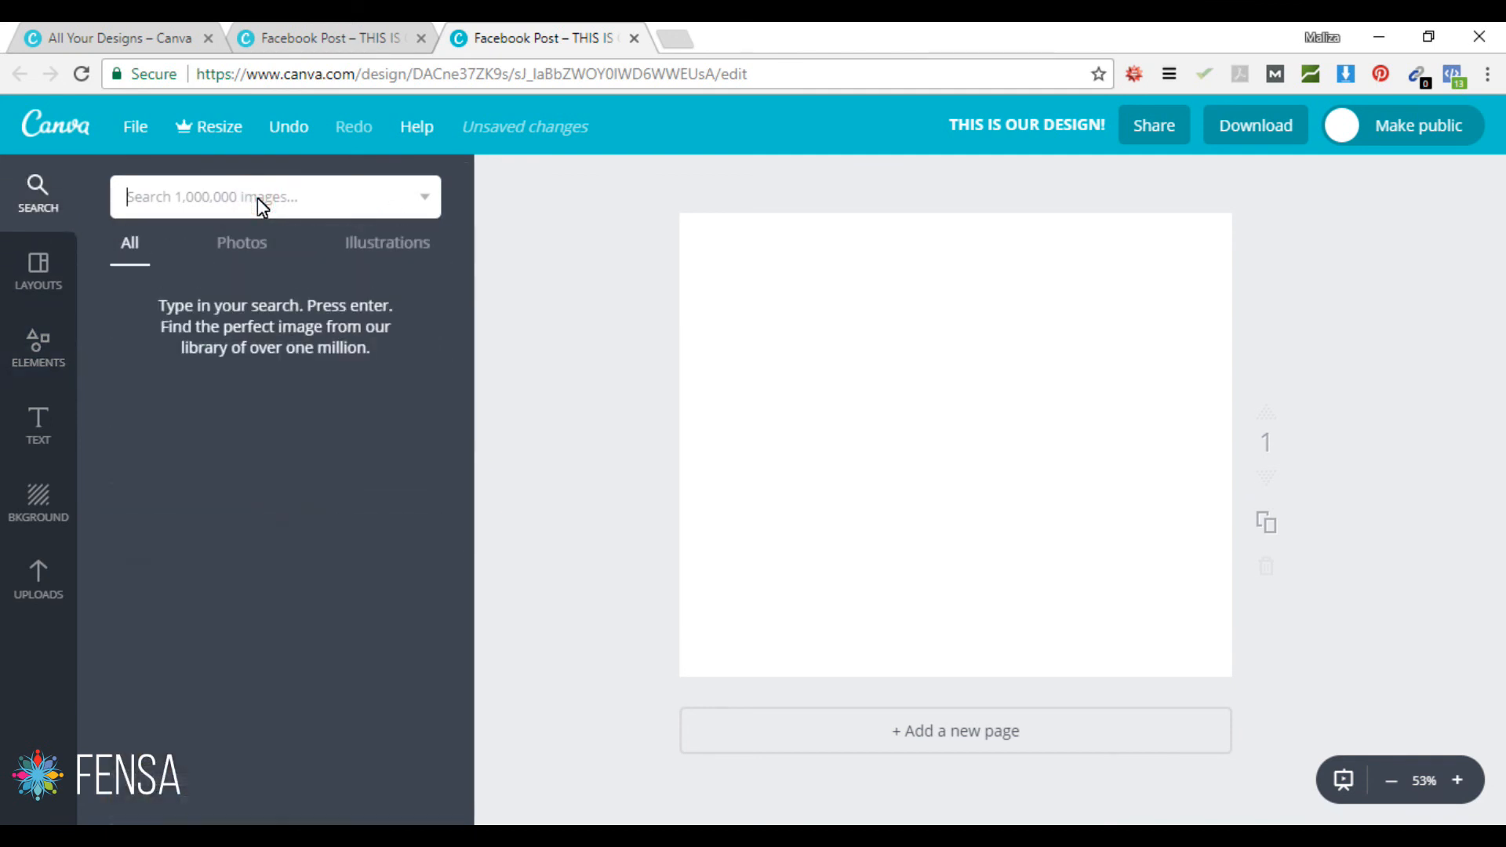
text(cat)
key(Return)
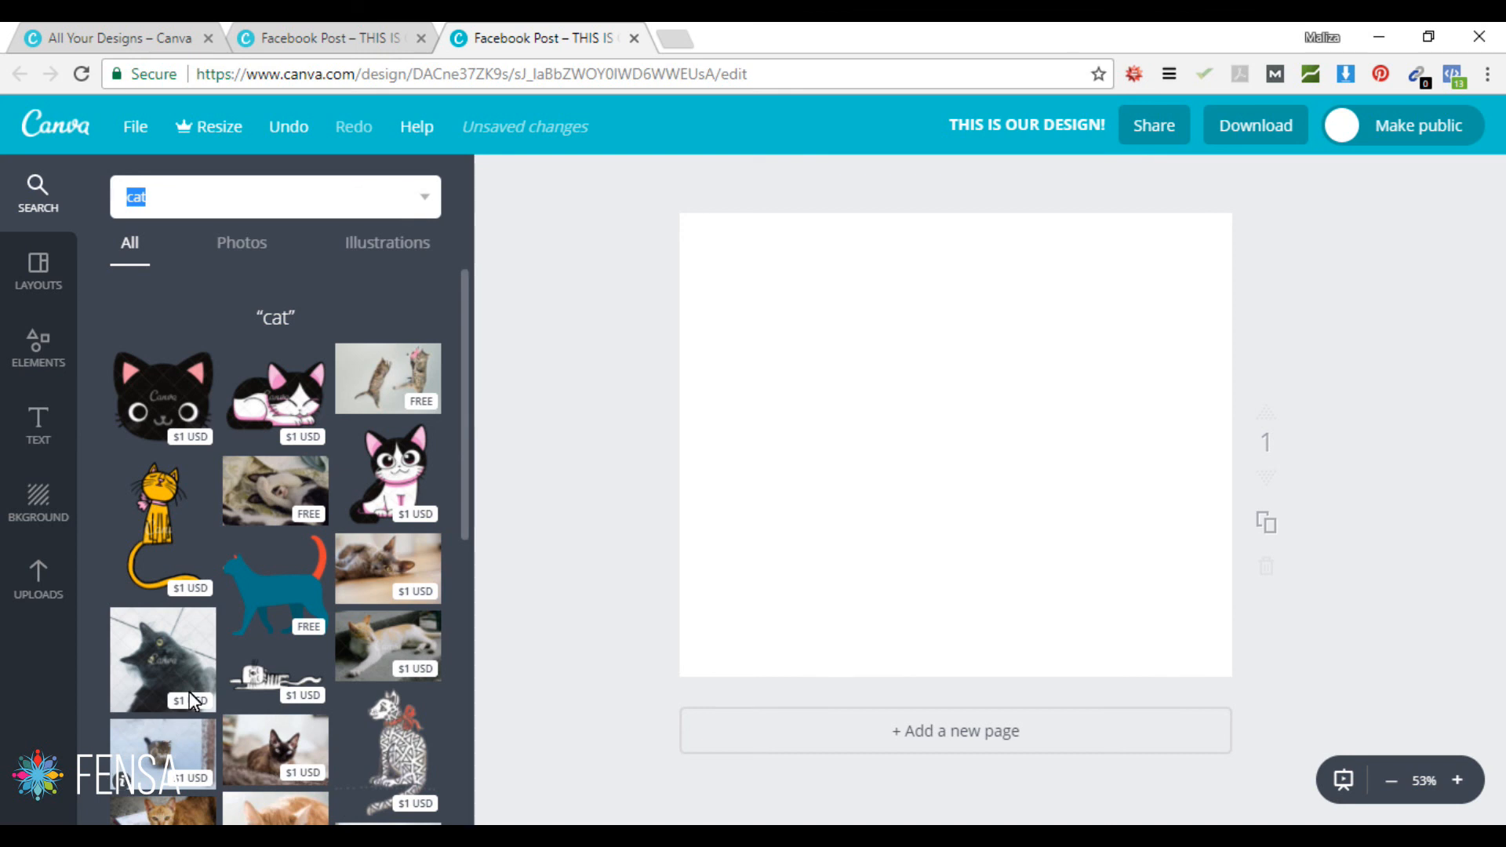
Step: Add the free sleeping black-and-white cat photo and stretch its corners past the page edges
click(285, 482)
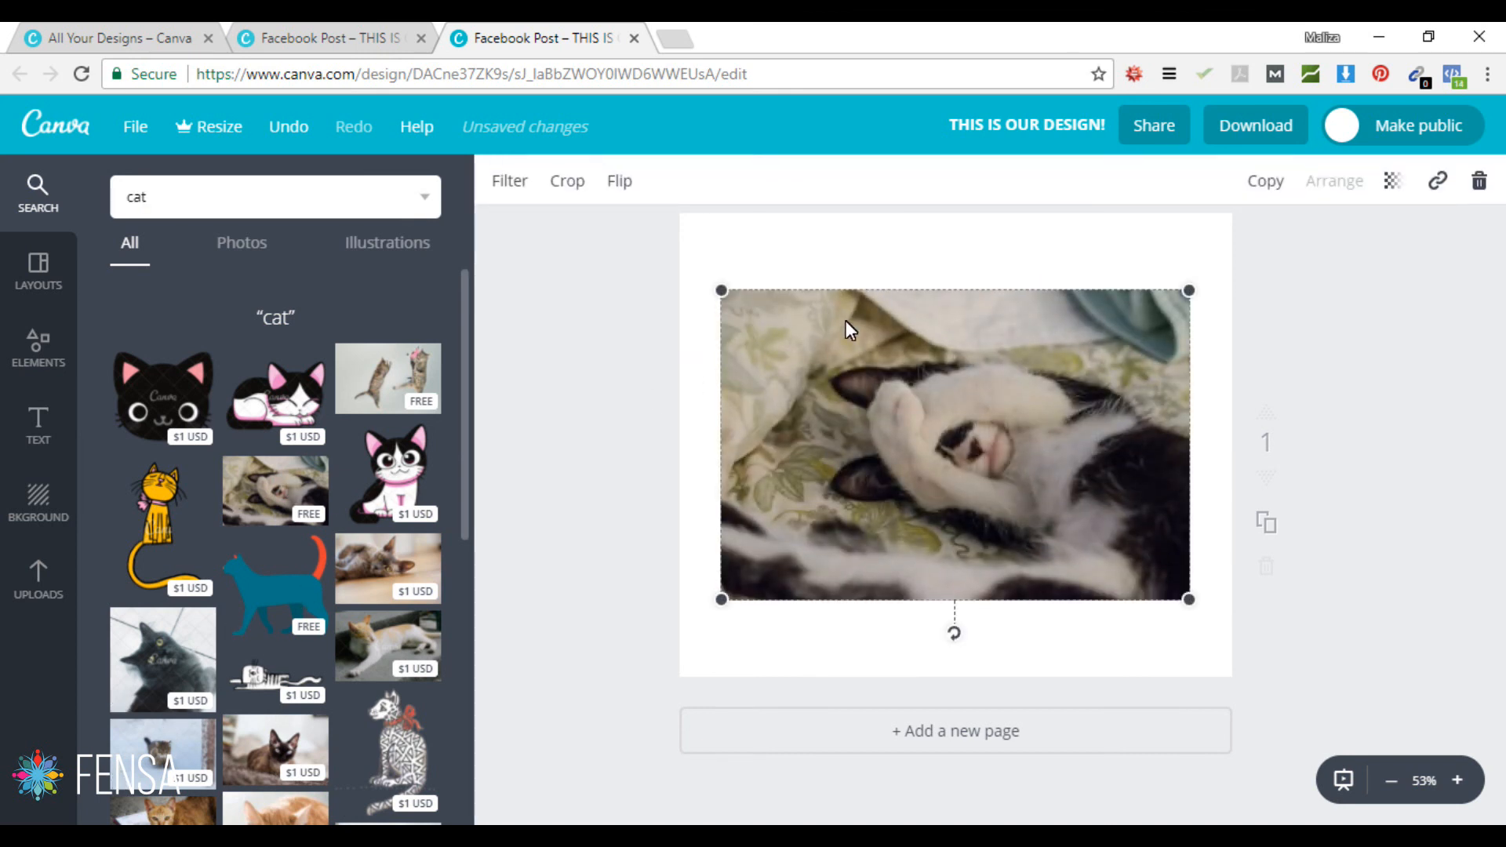
drag(722, 292, 694, 273)
drag(627, 223, 582, 197)
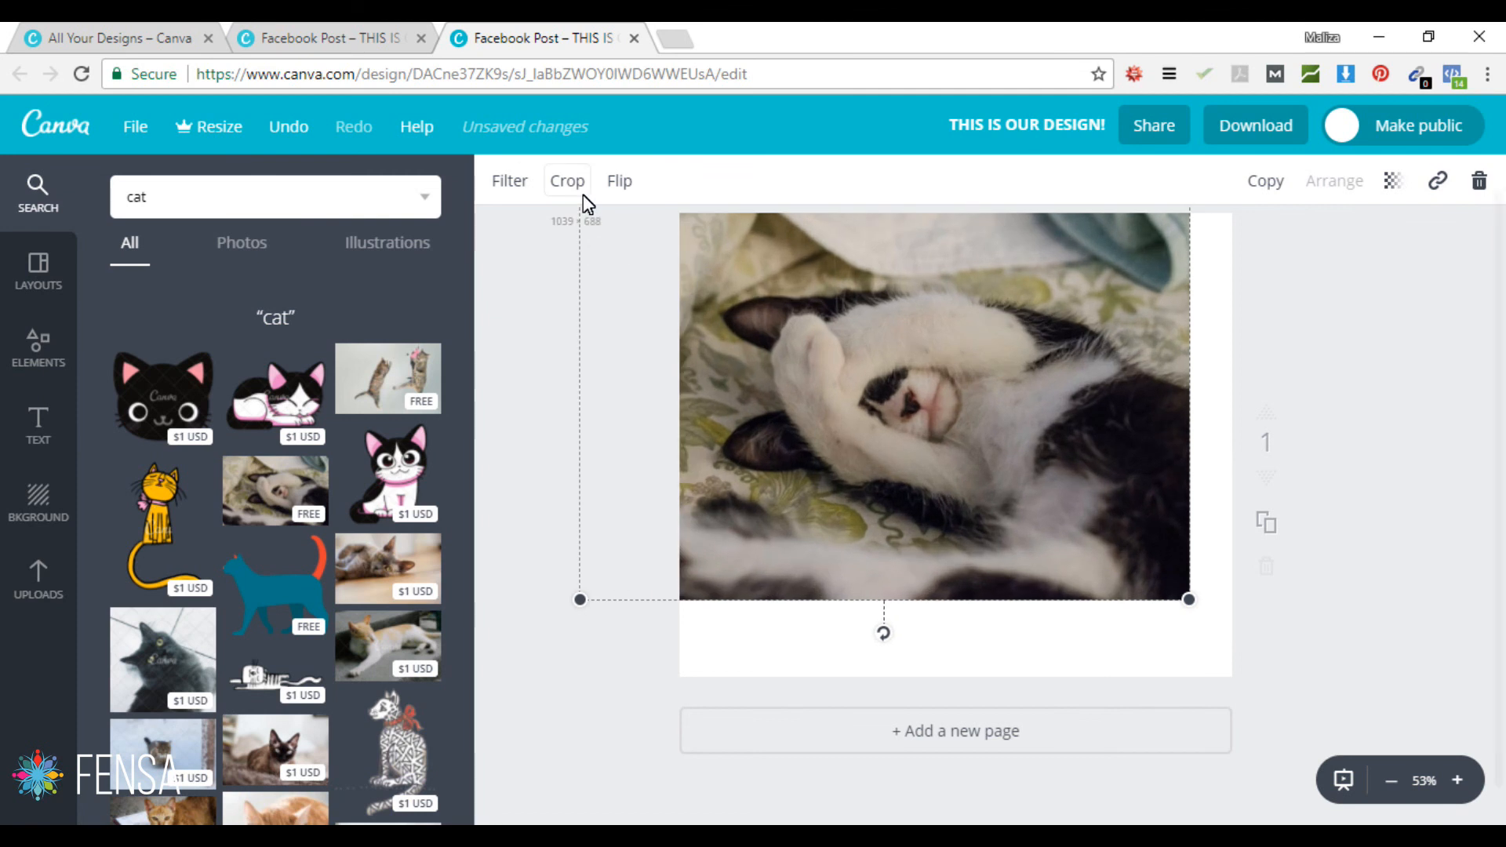
drag(1189, 604, 1304, 697)
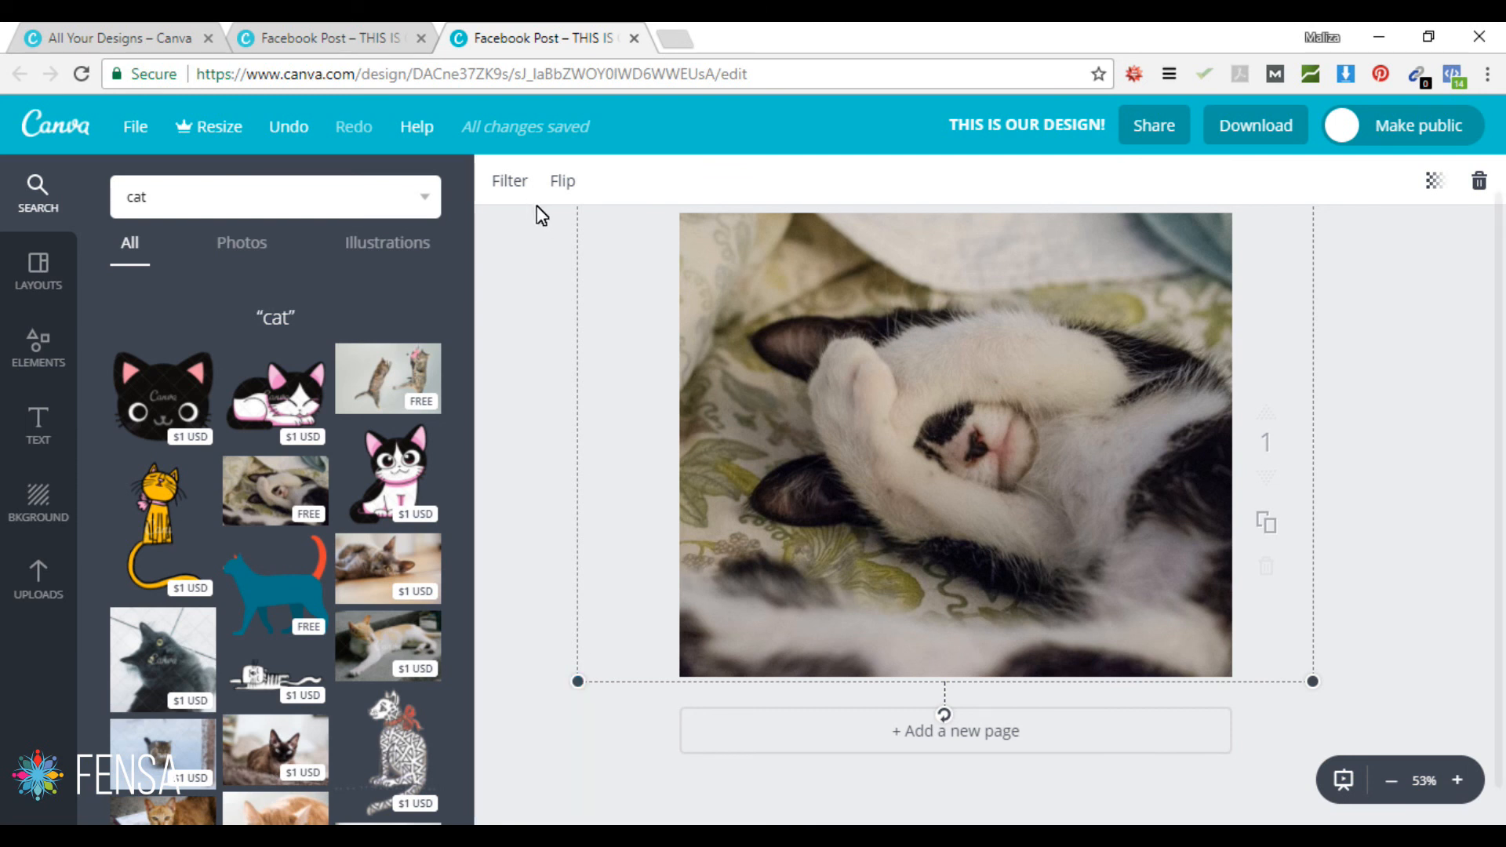
Step: Apply the Selfie filter at +50 intensity to the cat photo, then open Elements
click(506, 182)
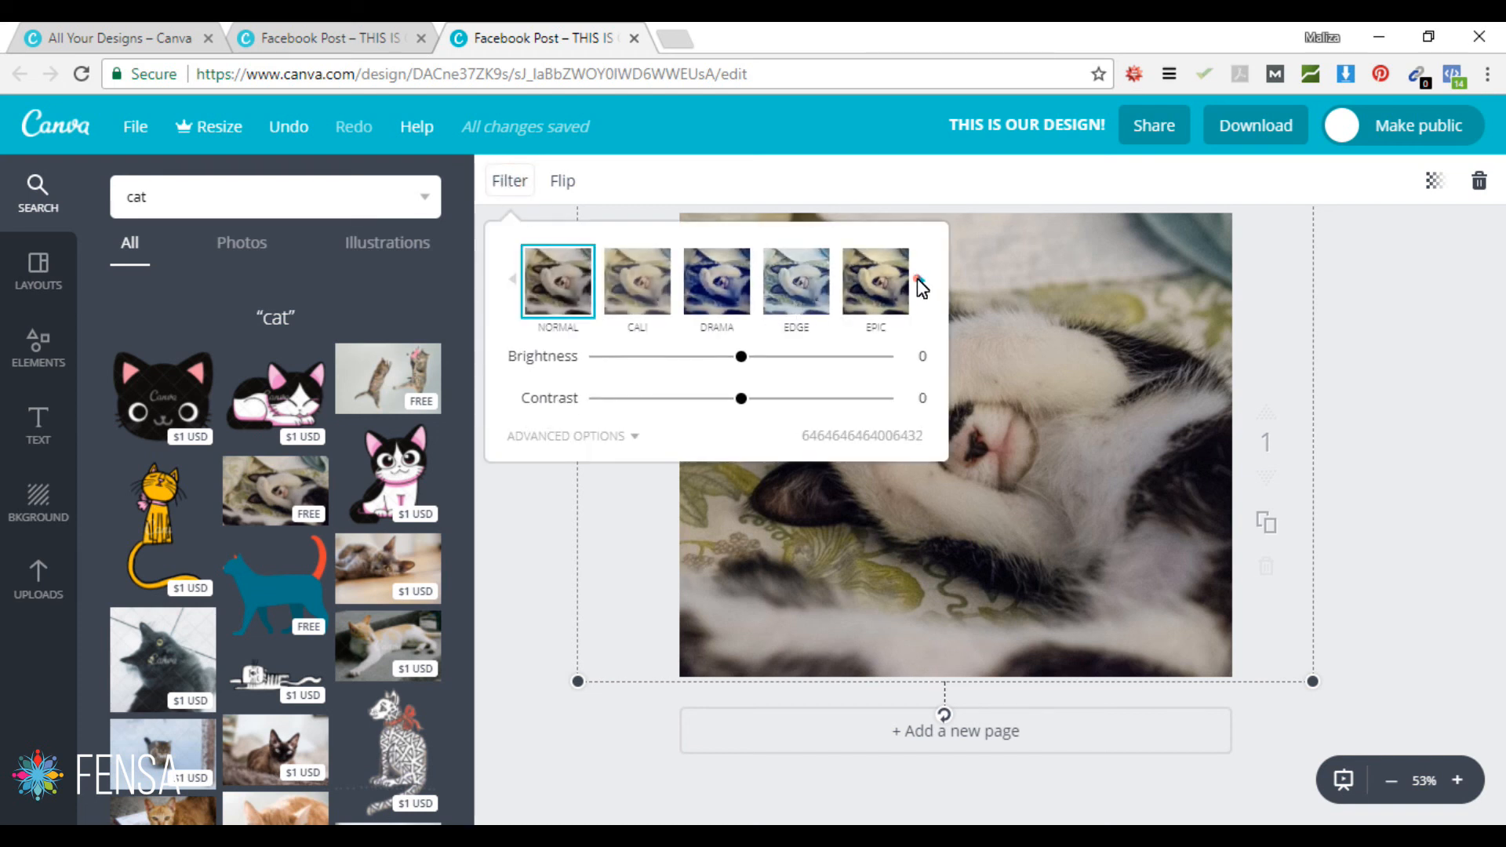
click(921, 280)
click(921, 281)
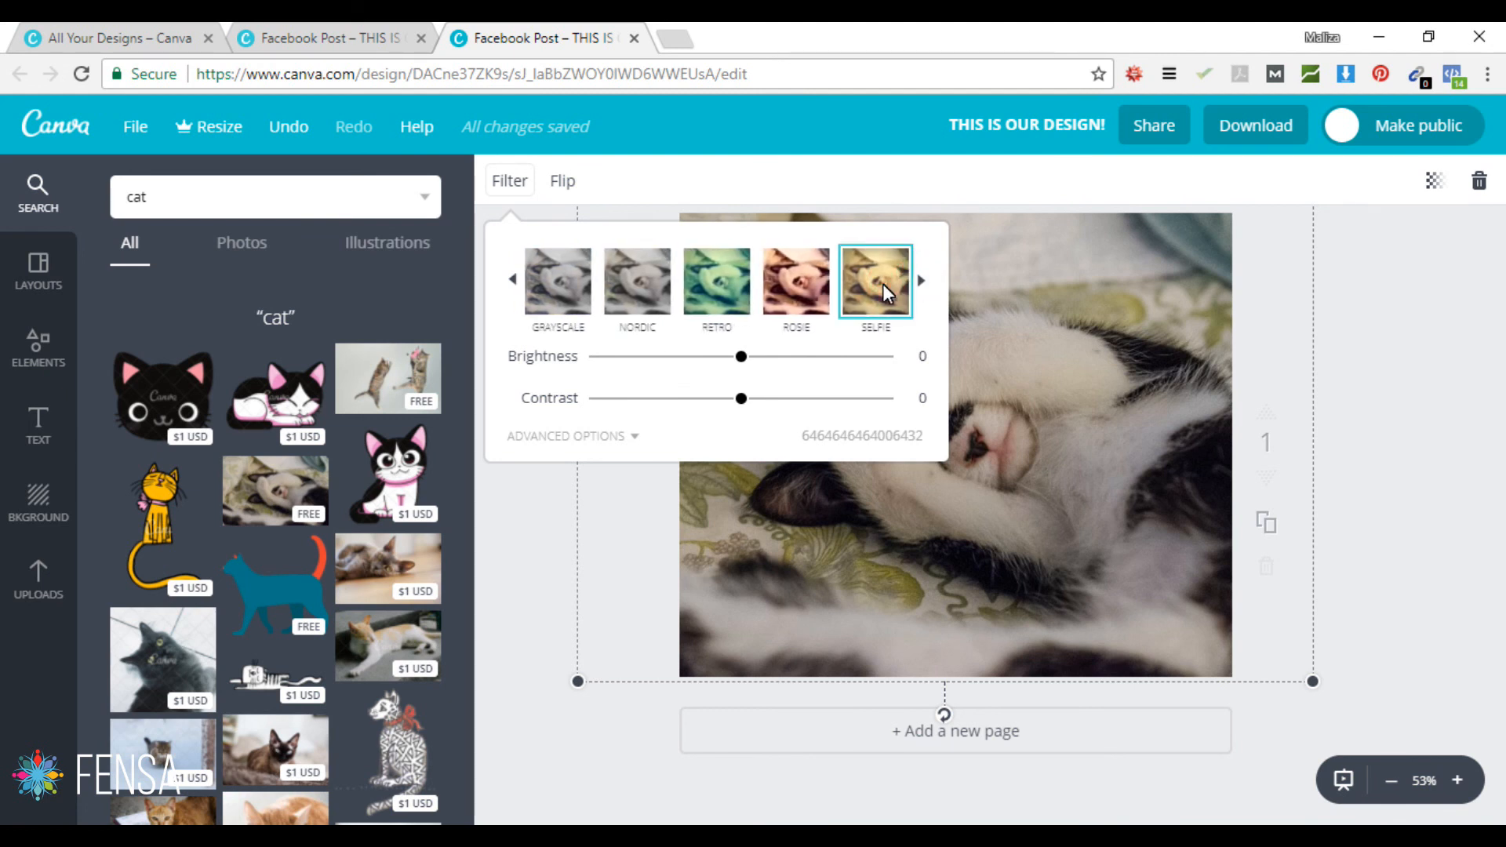
click(883, 284)
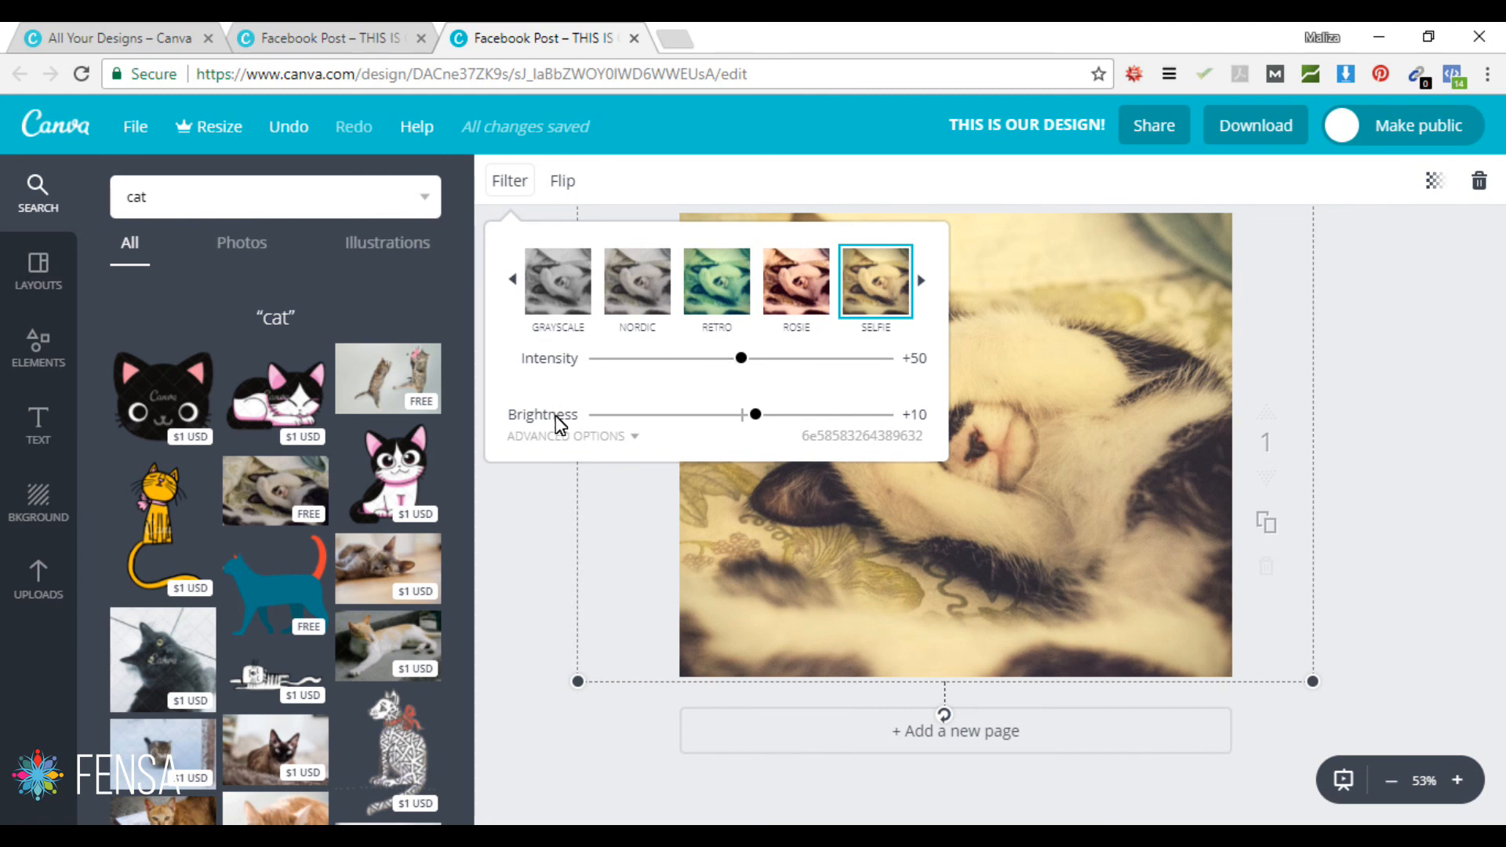
click(1407, 433)
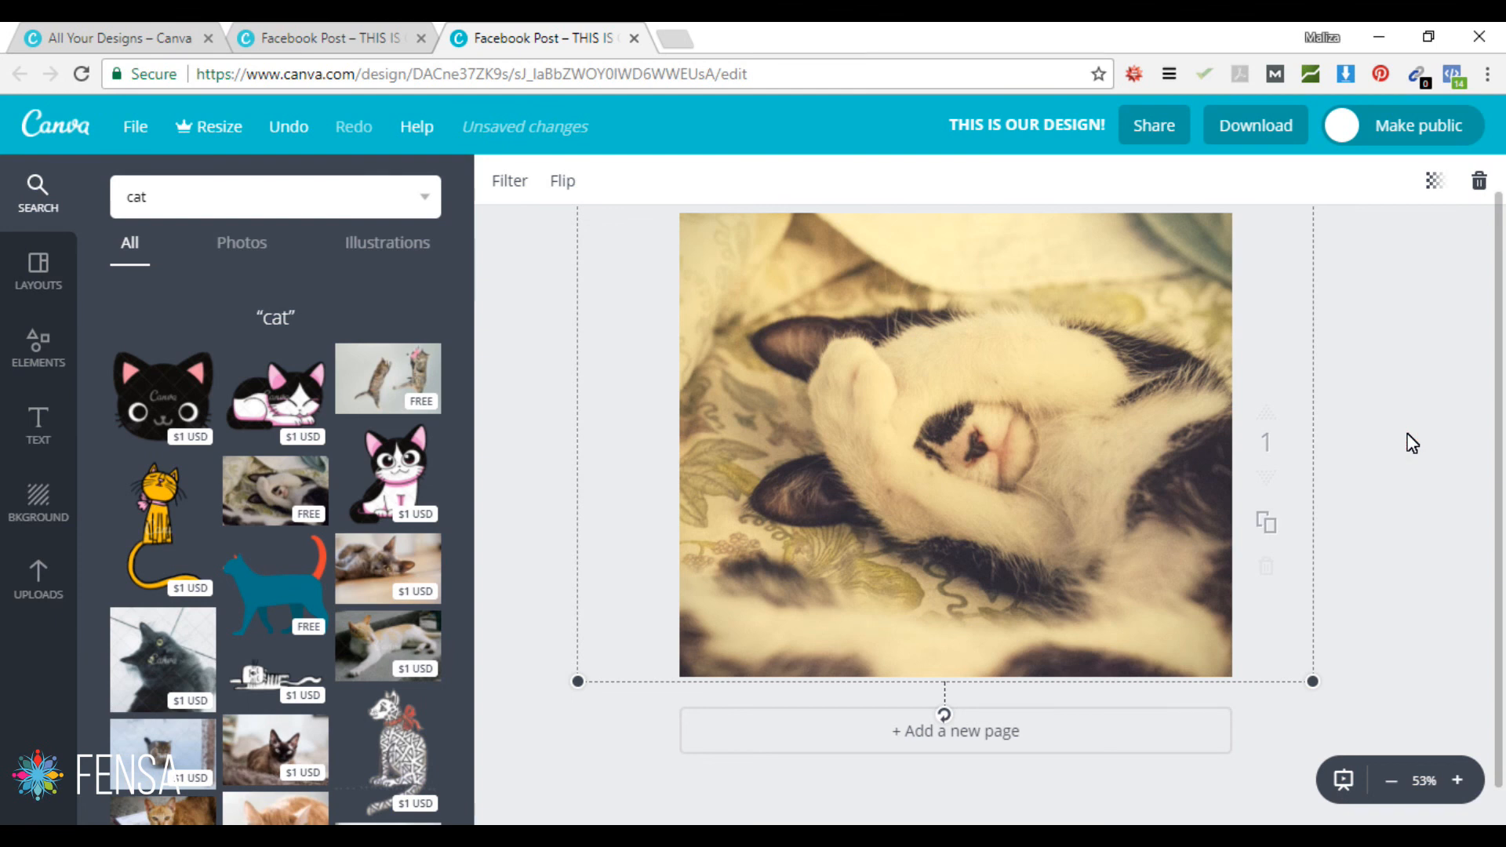
click(1343, 339)
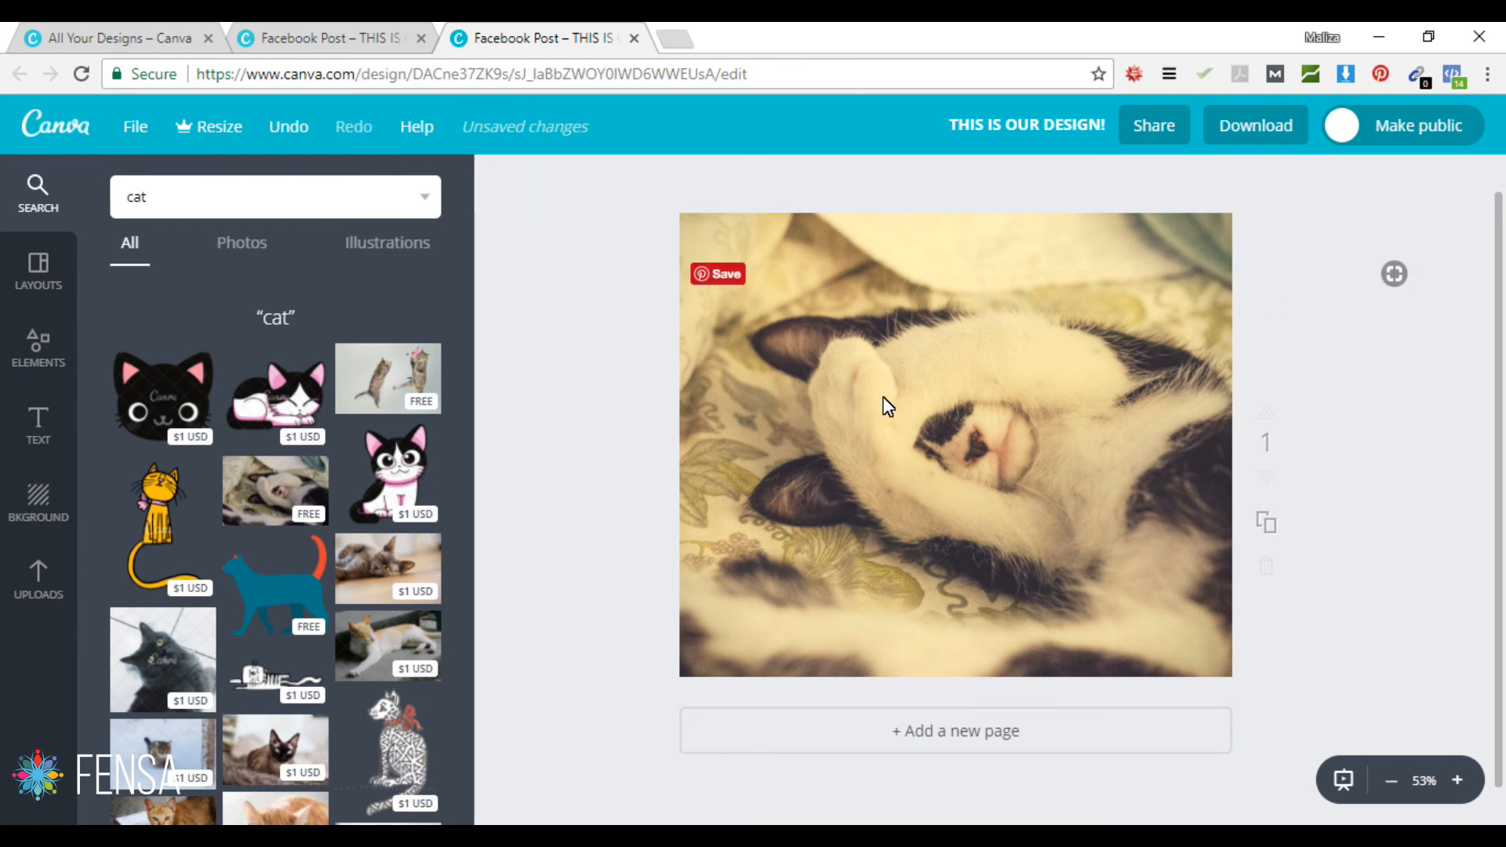
click(41, 347)
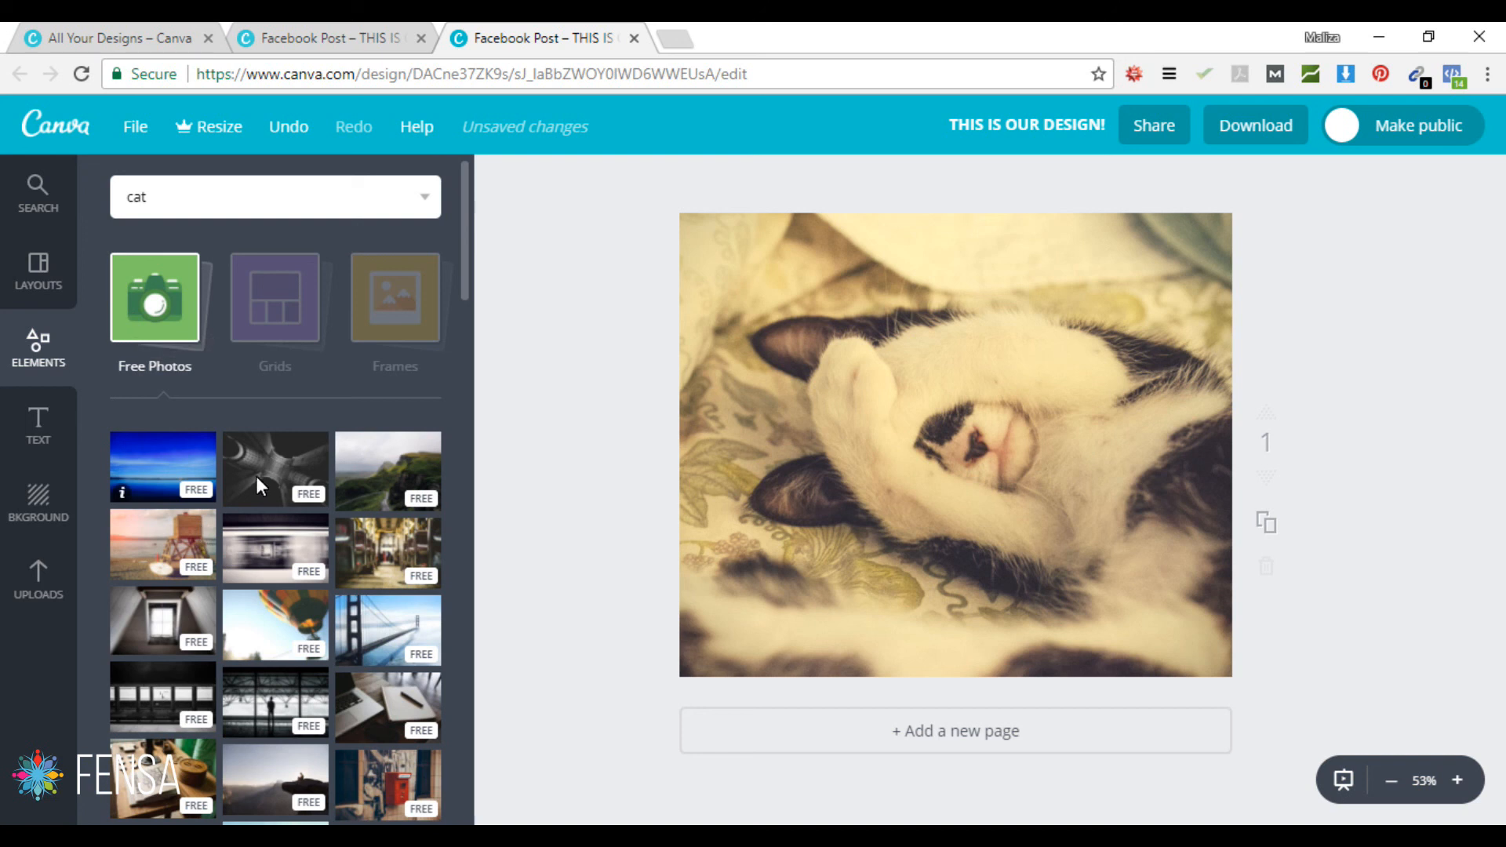
Step: From the Shapes category, add the white circle with a dotted dark border
click(168, 295)
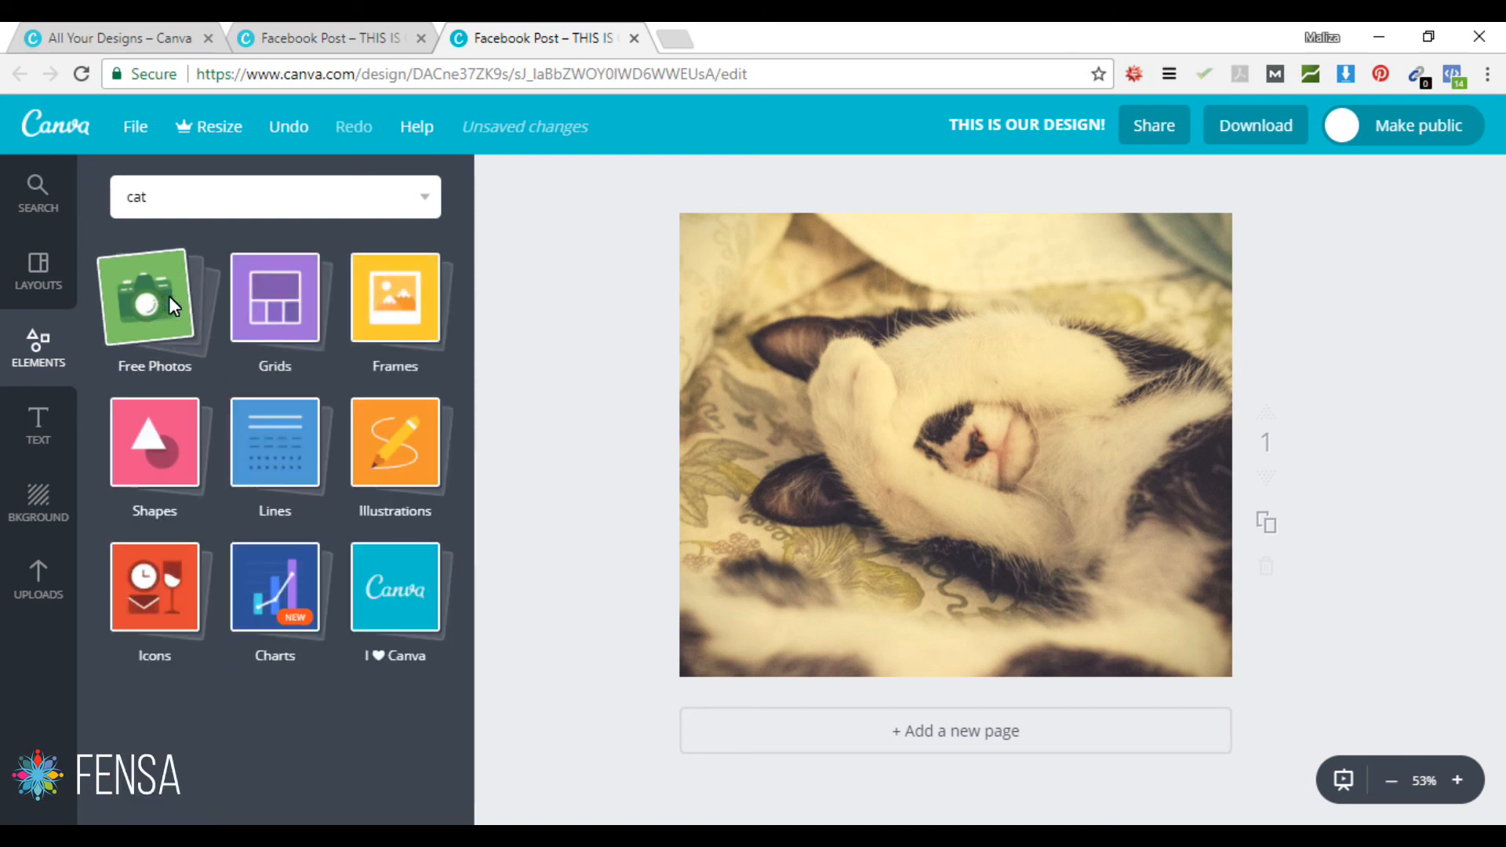
click(163, 440)
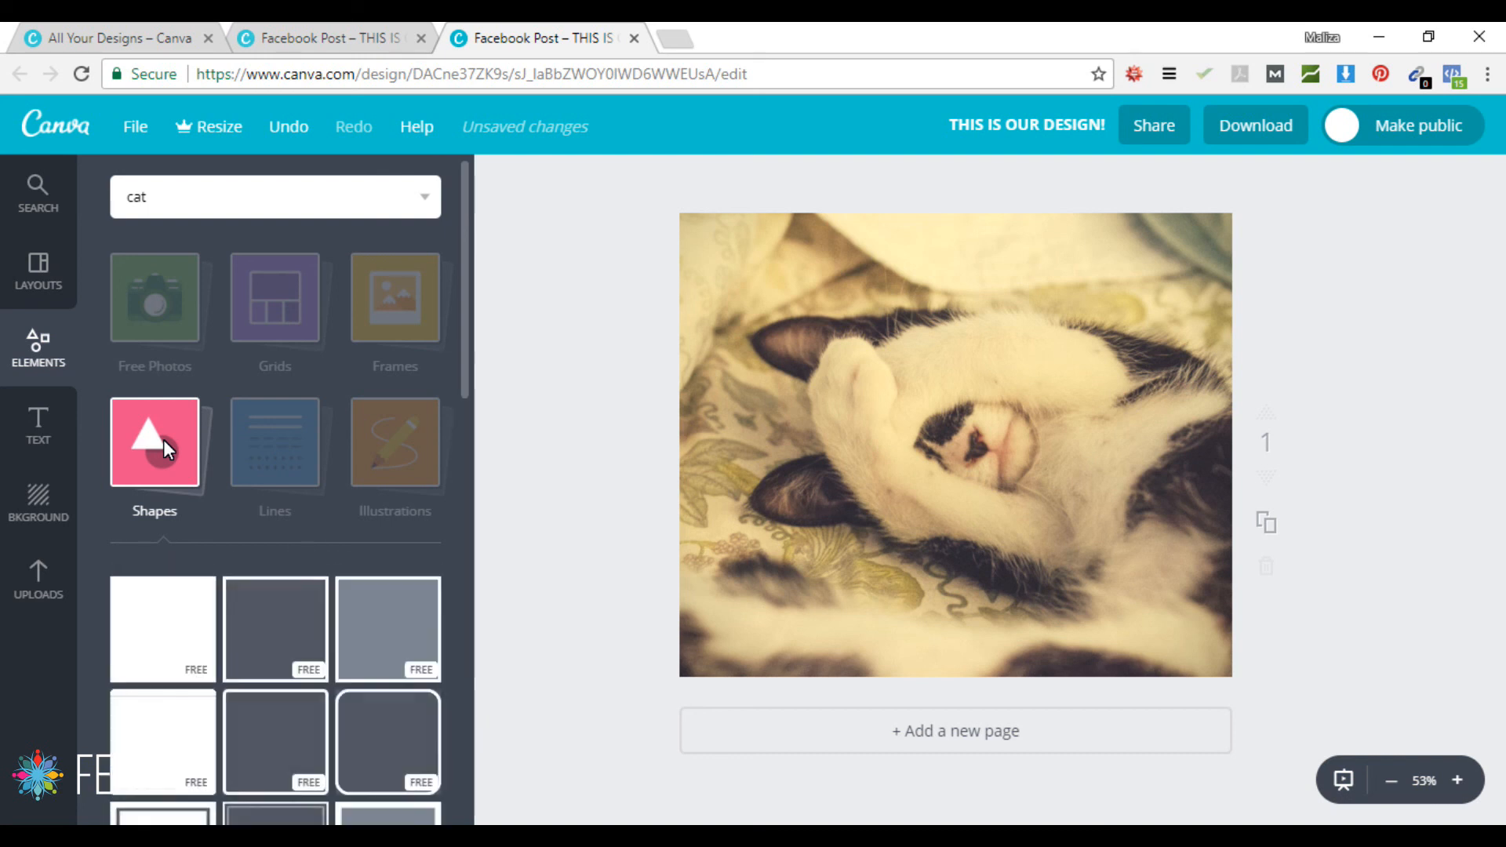
click(464, 257)
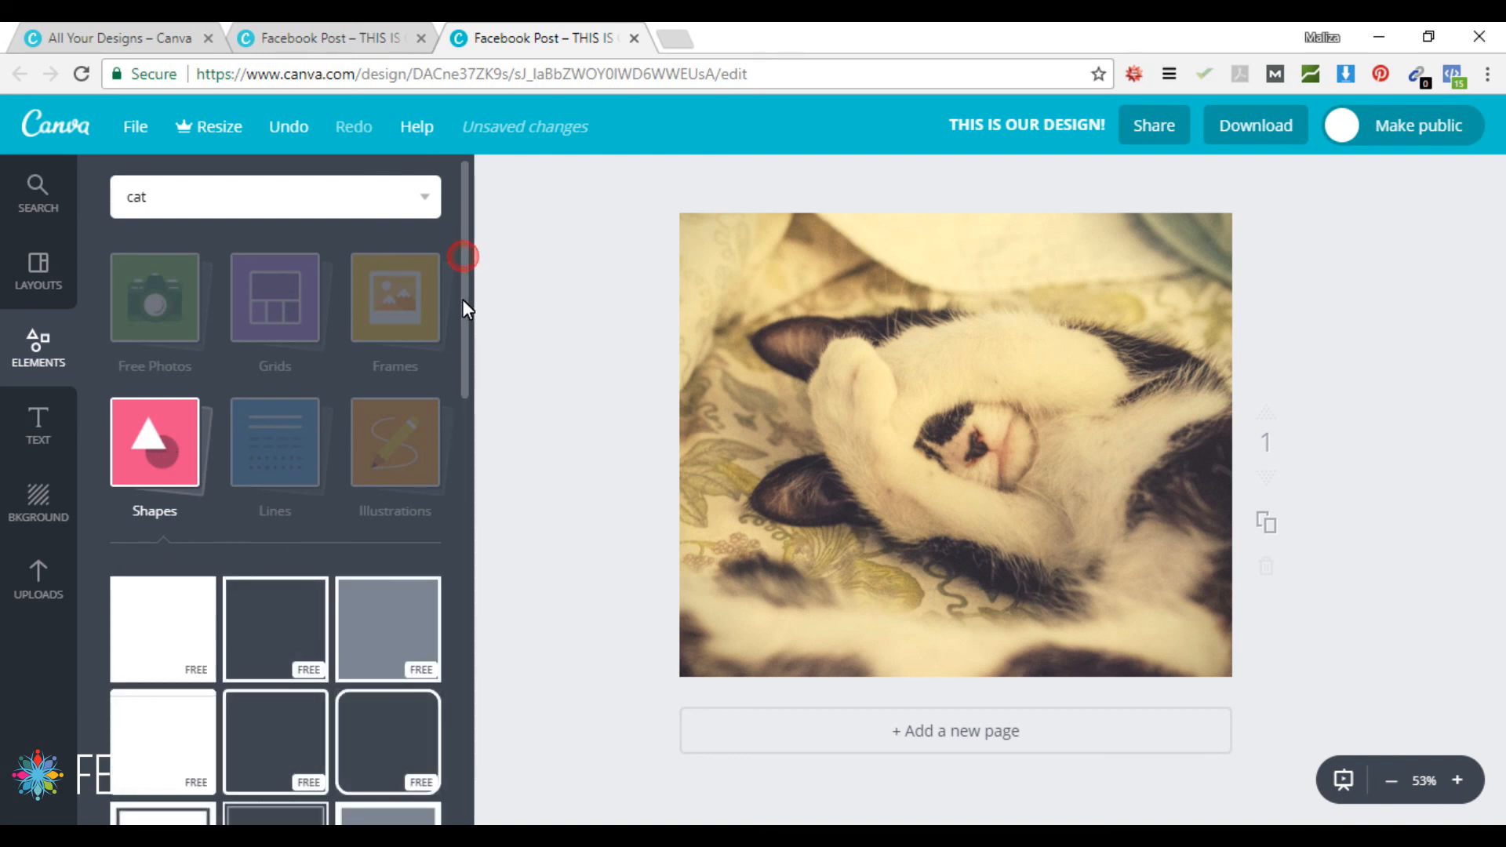
drag(463, 347, 458, 455)
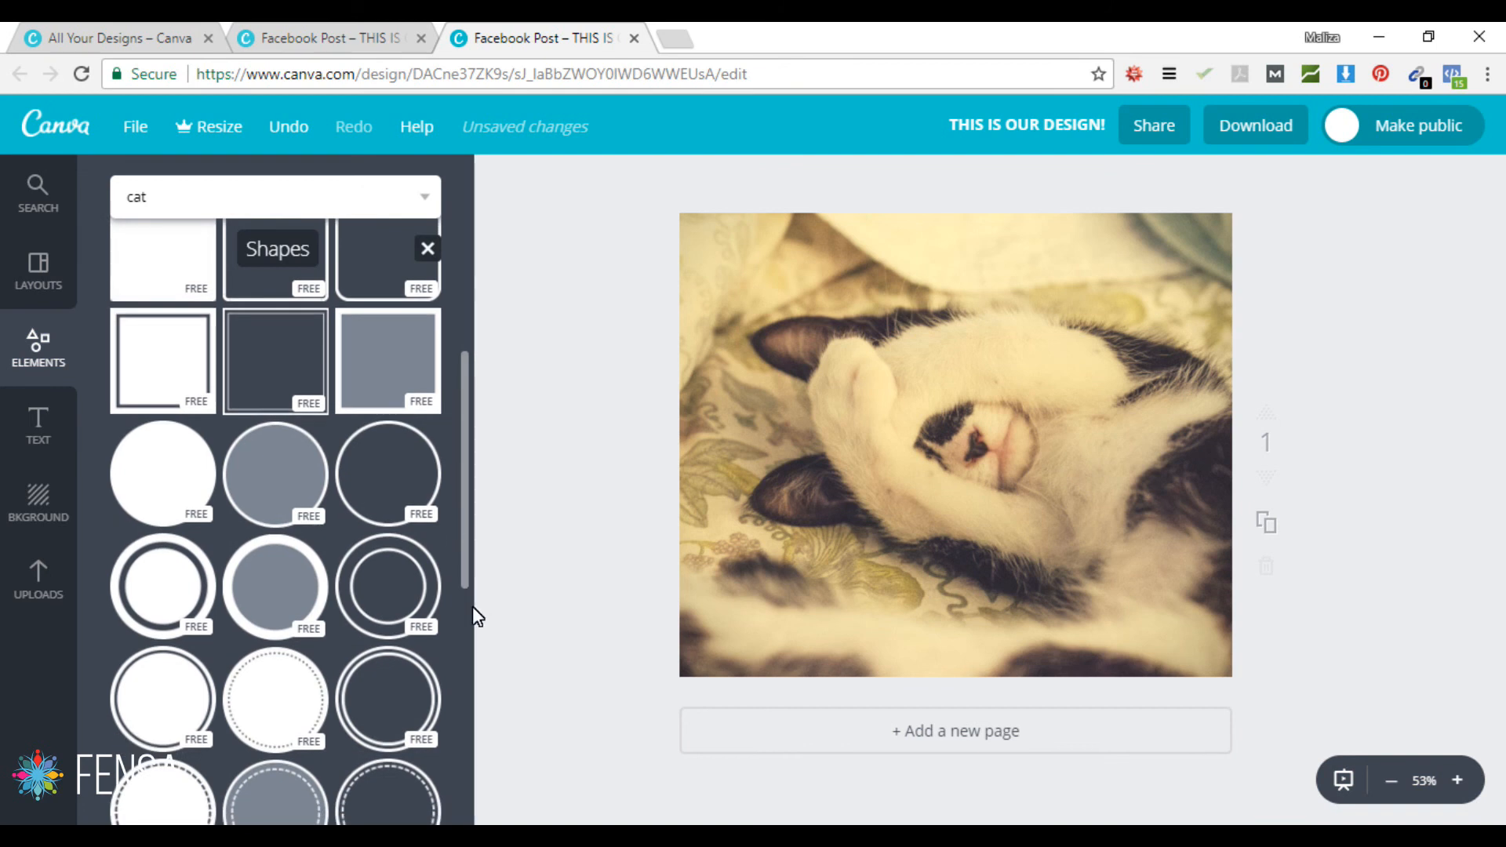
scroll(266, 690, down, 2)
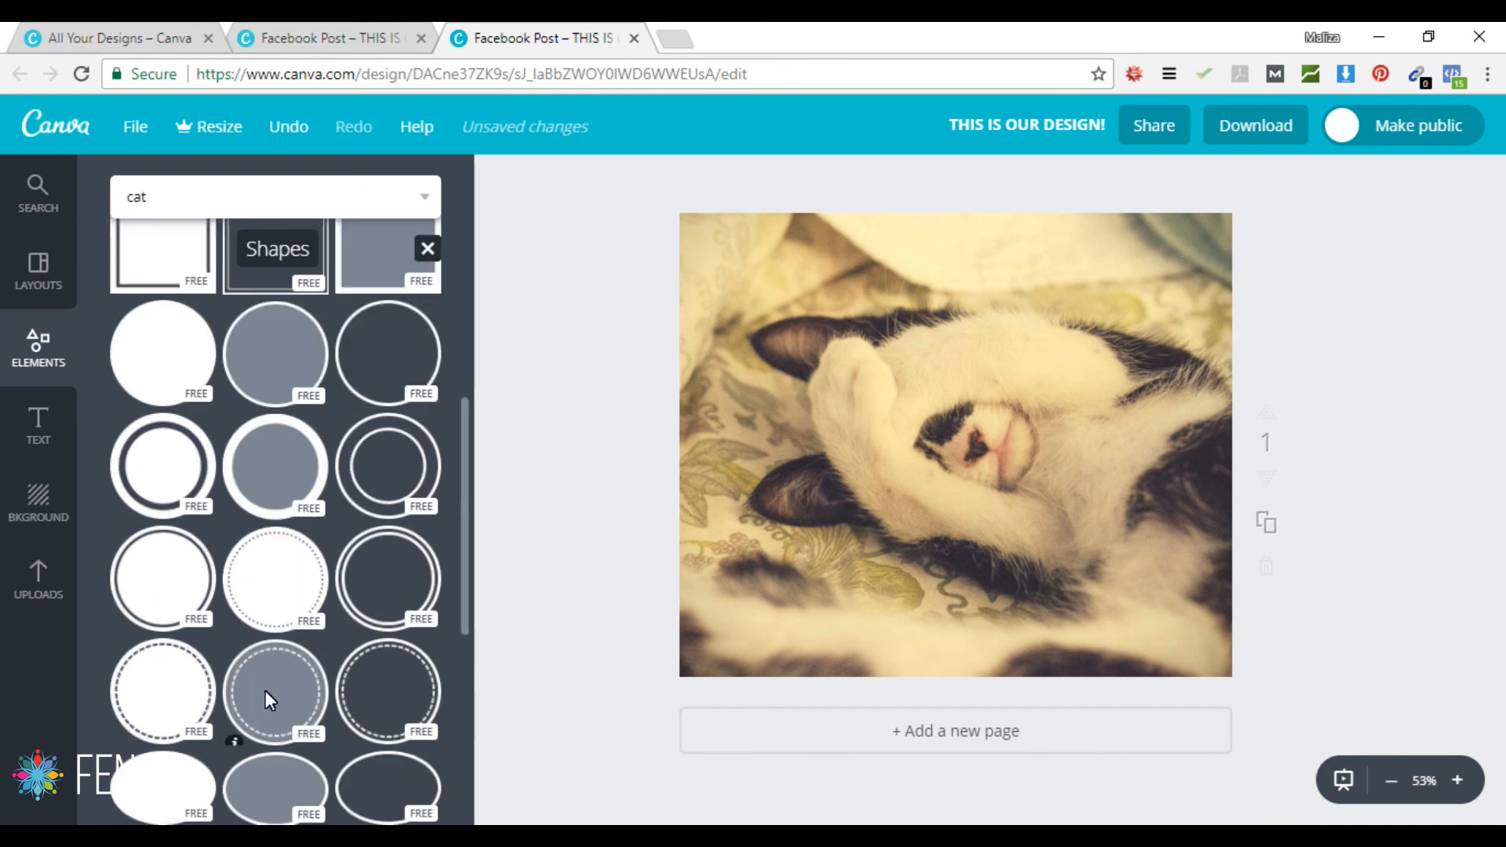
click(268, 588)
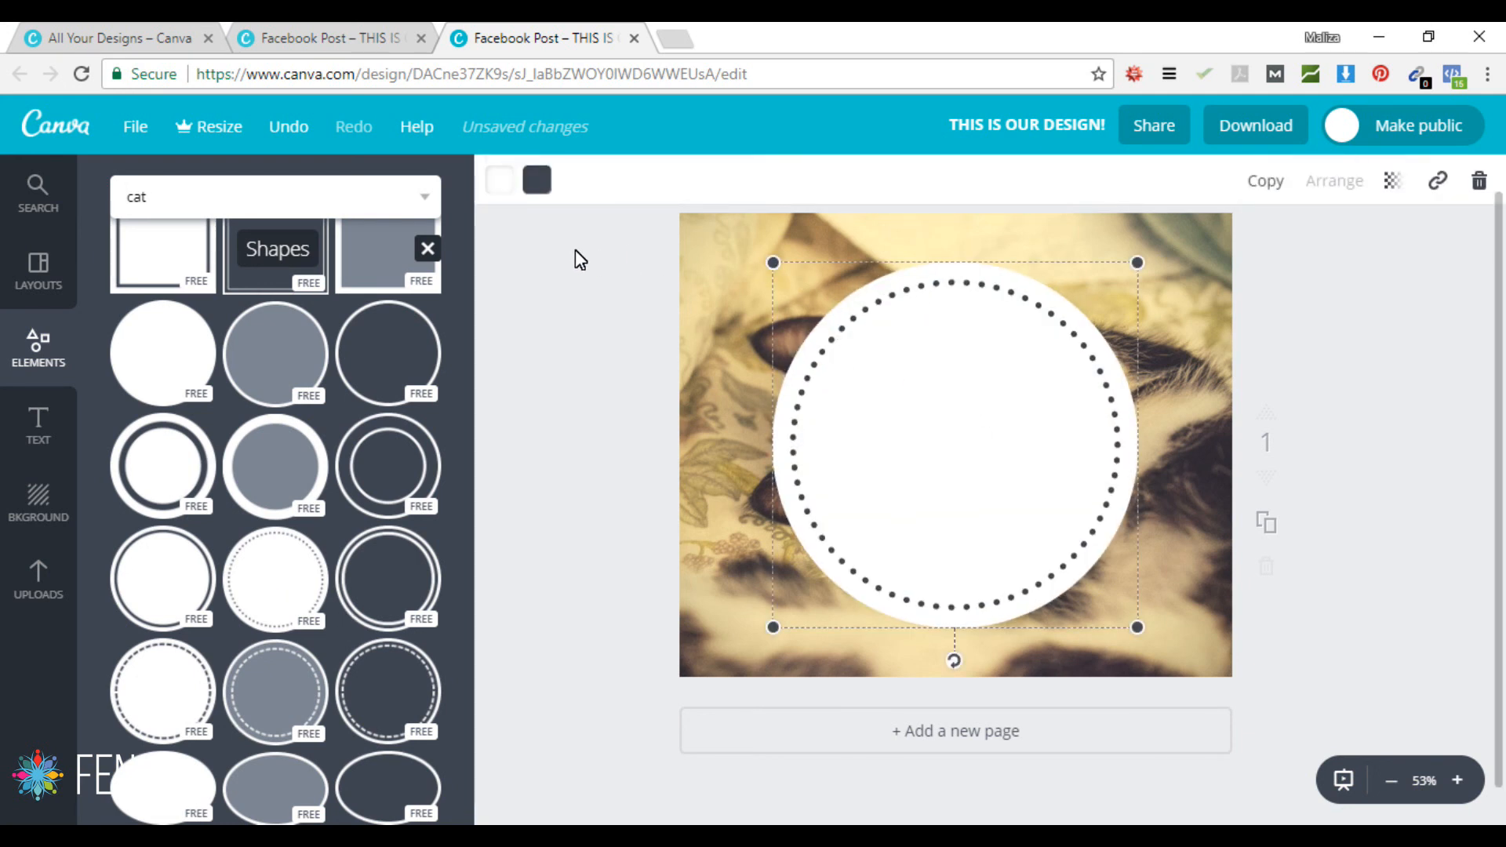
Step: Fill the dotted circle light blue and make its dotted outline white
click(497, 179)
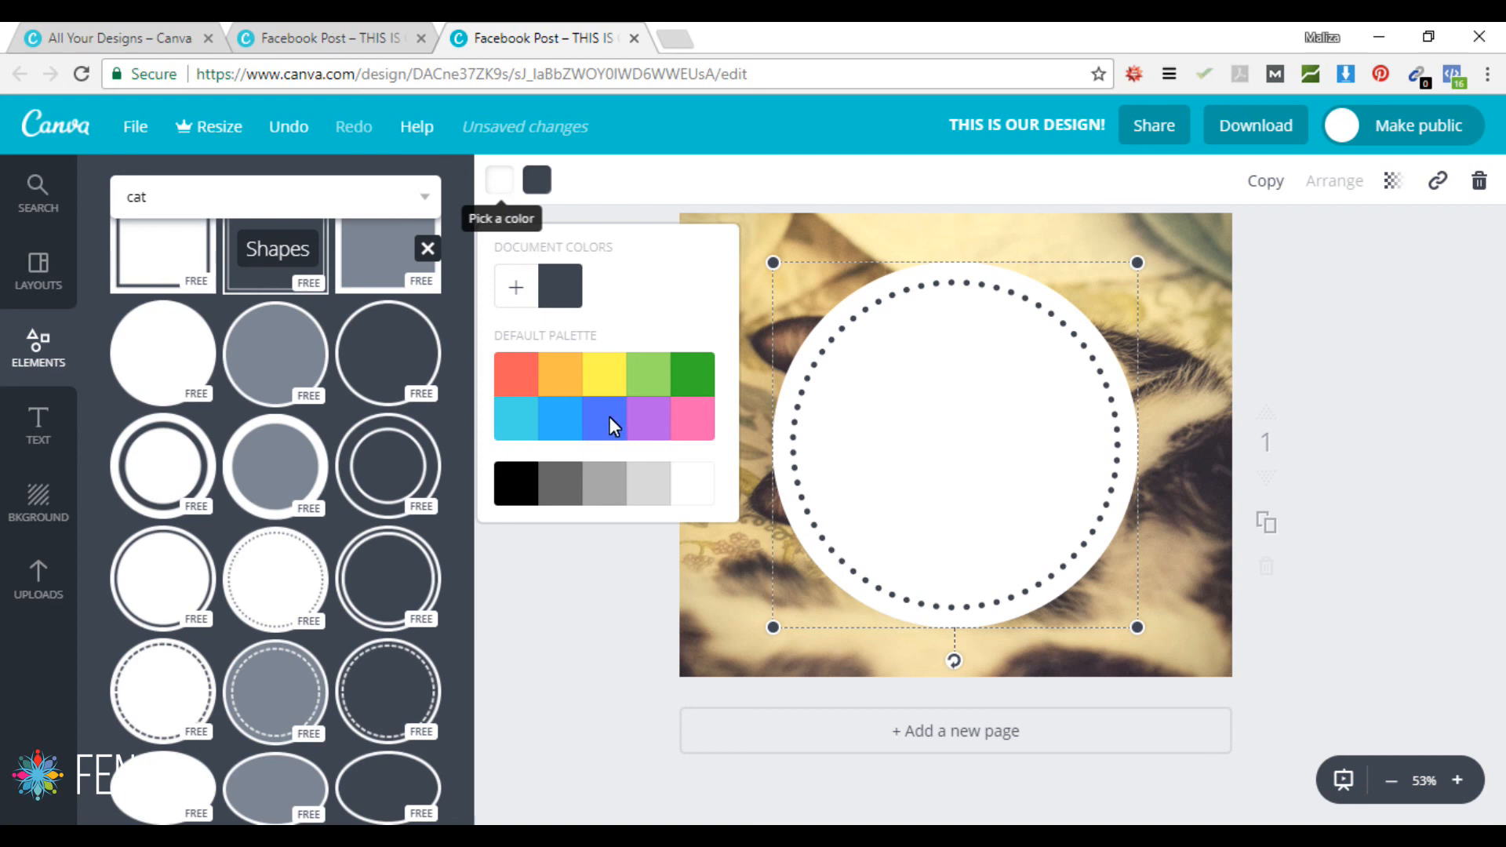
click(556, 416)
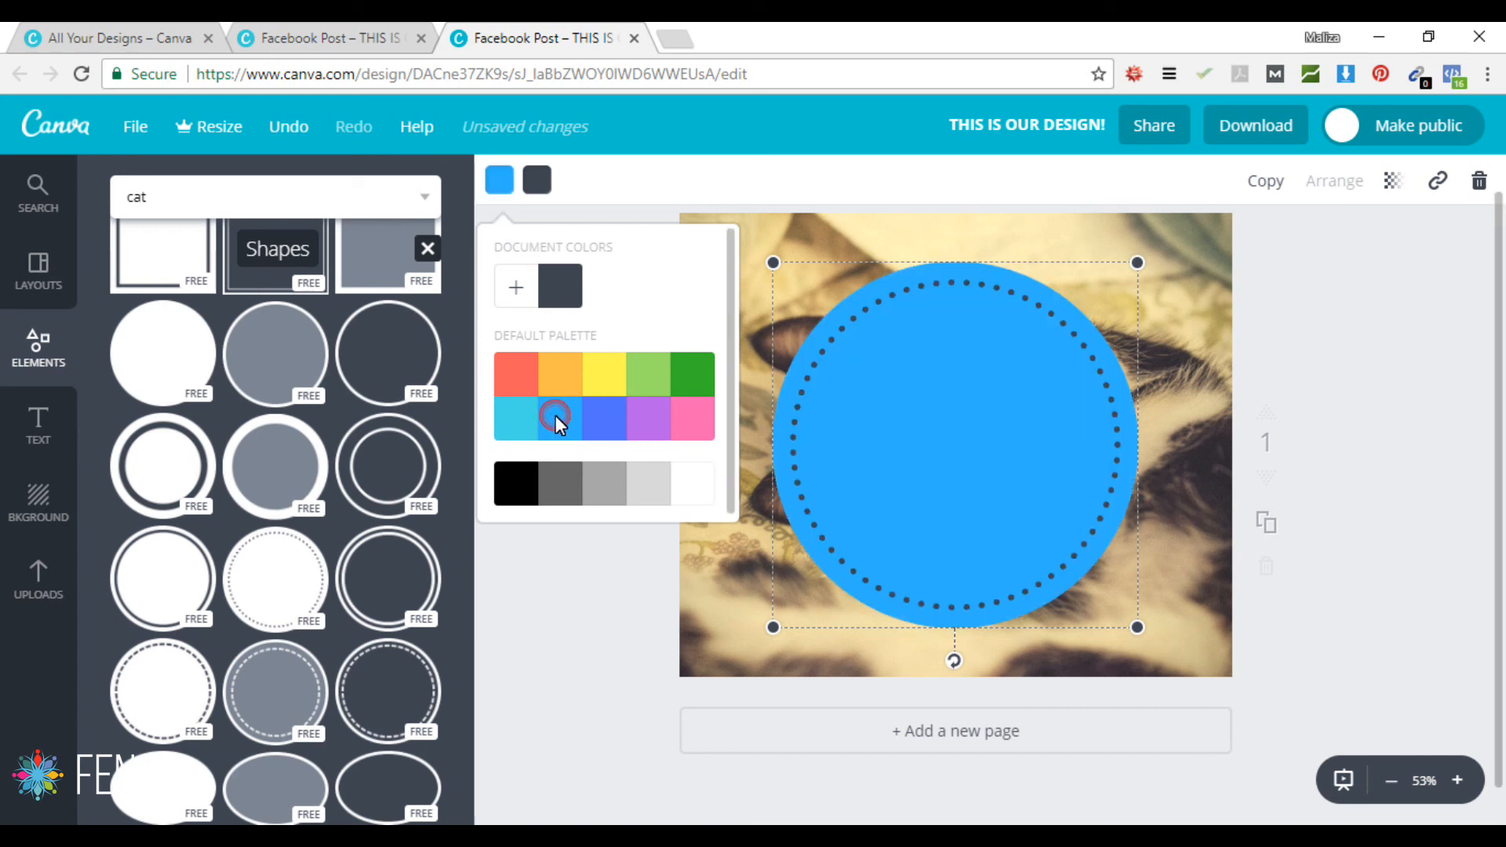
click(537, 179)
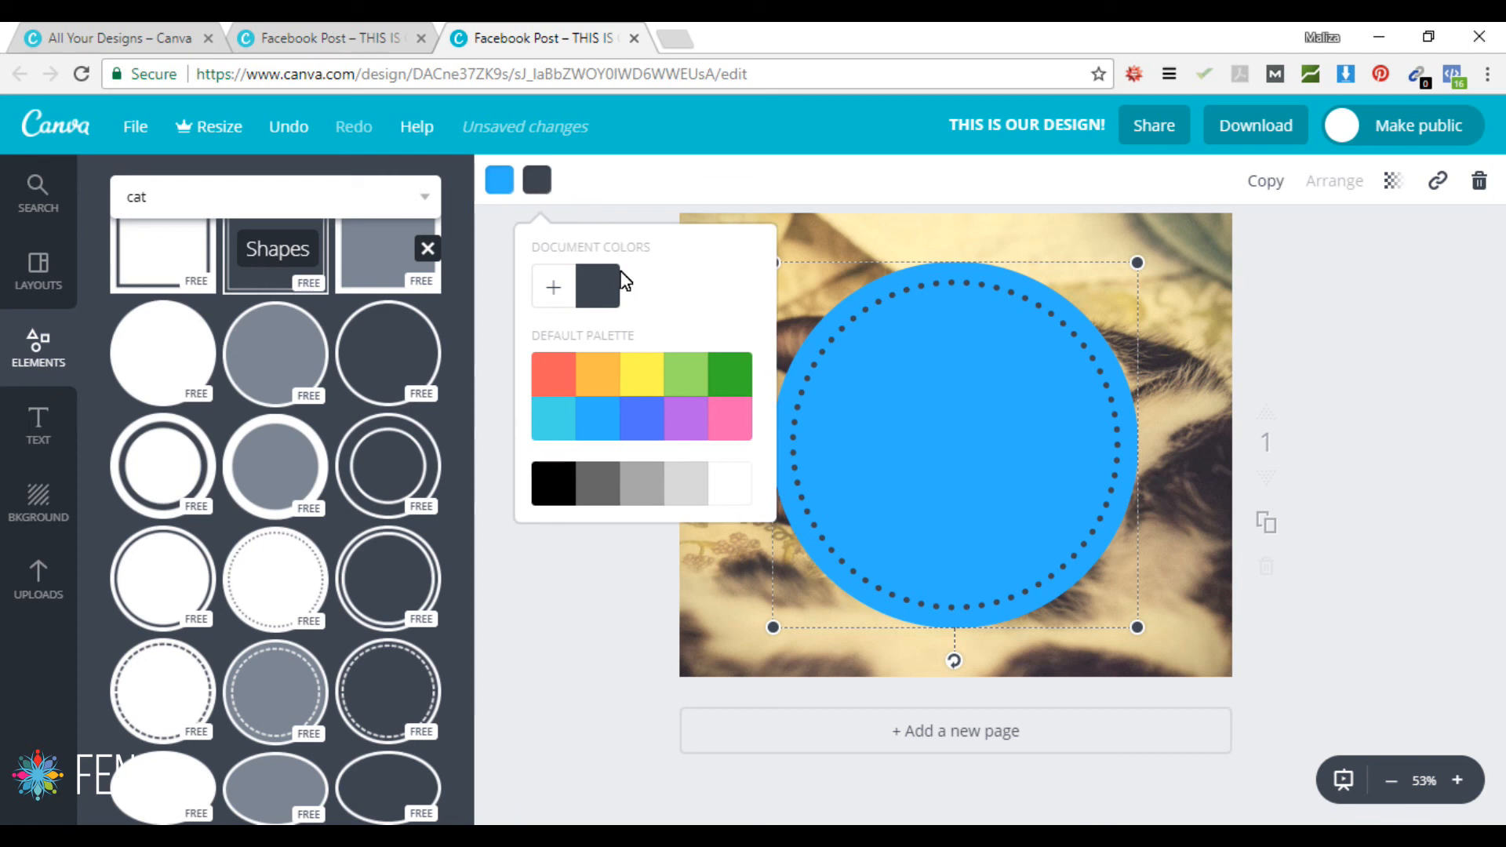
click(735, 490)
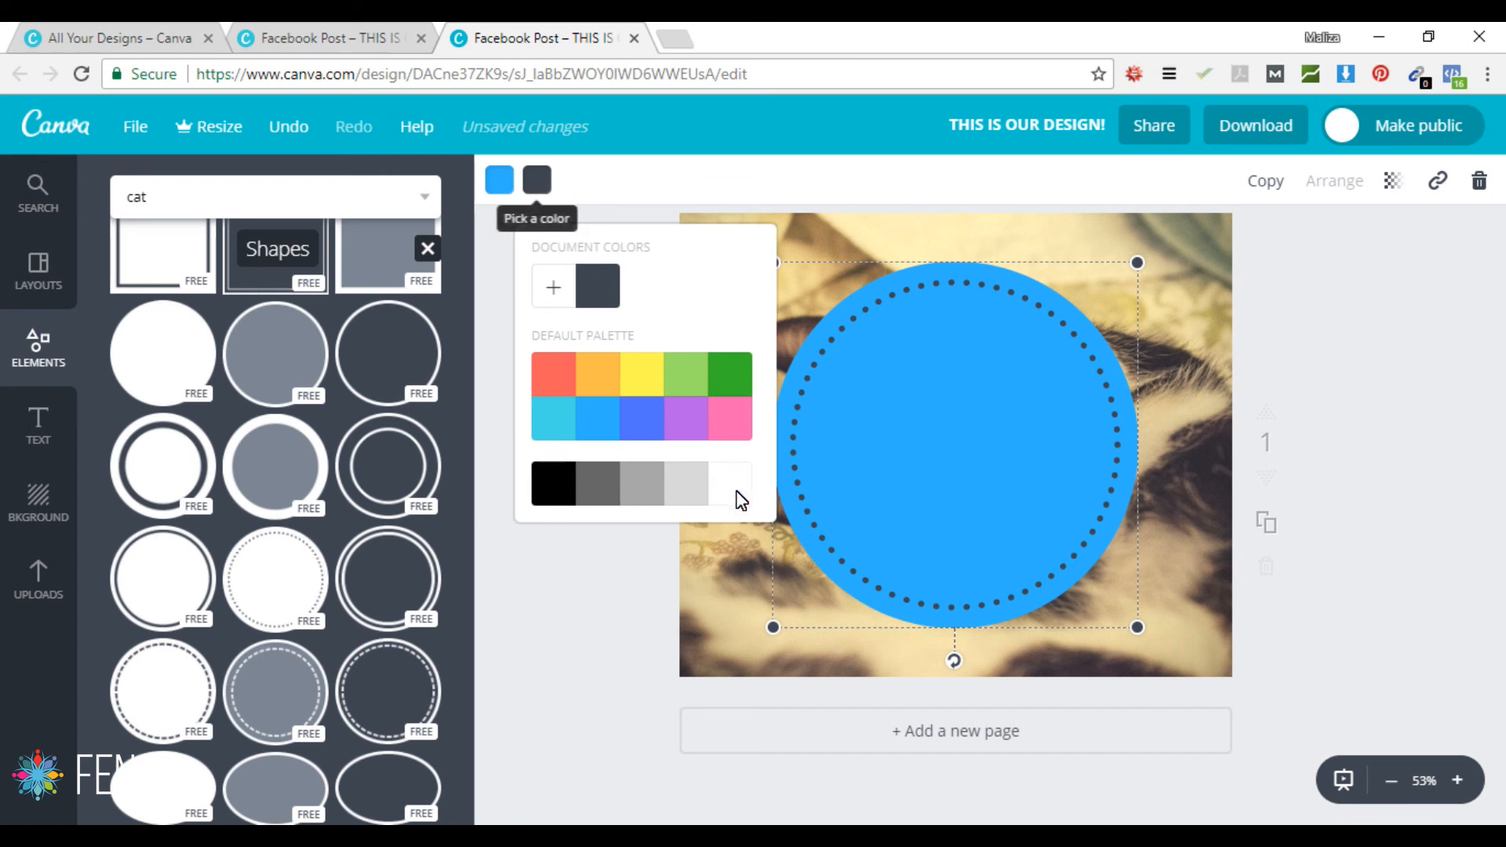
click(741, 499)
click(1452, 511)
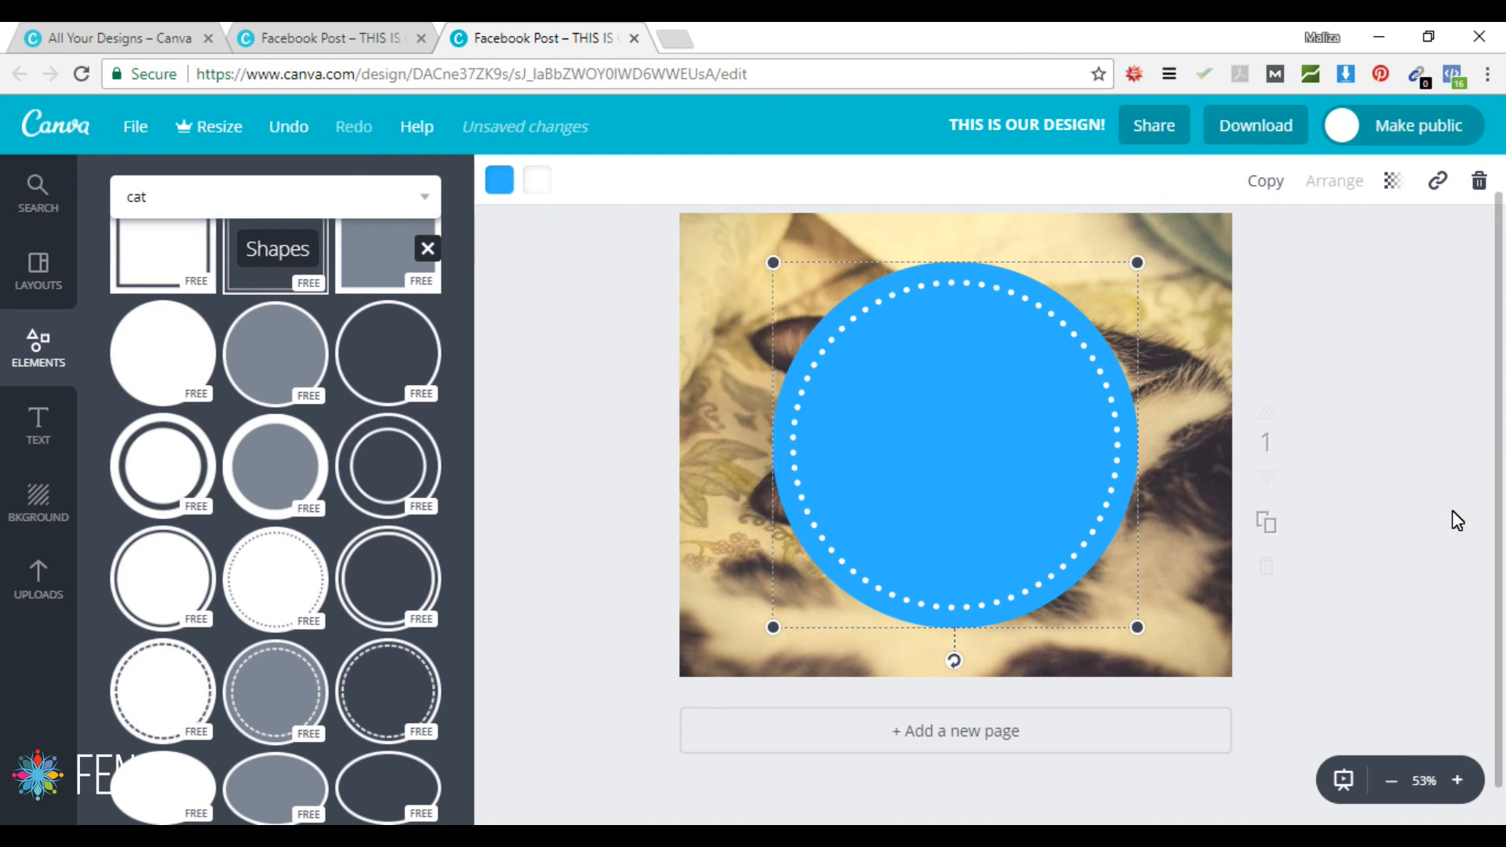
click(1396, 402)
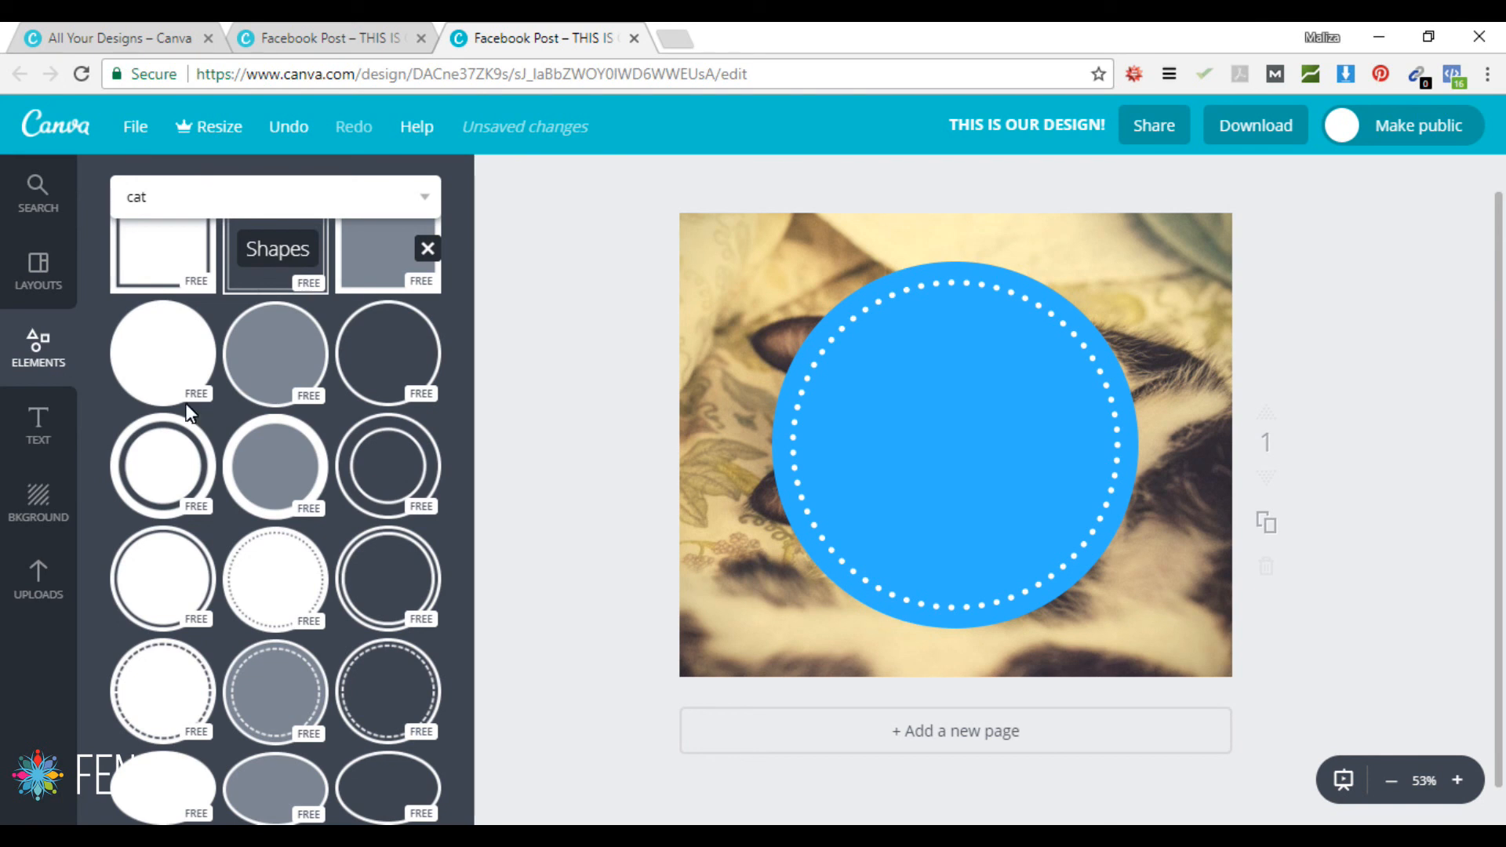
click(37, 428)
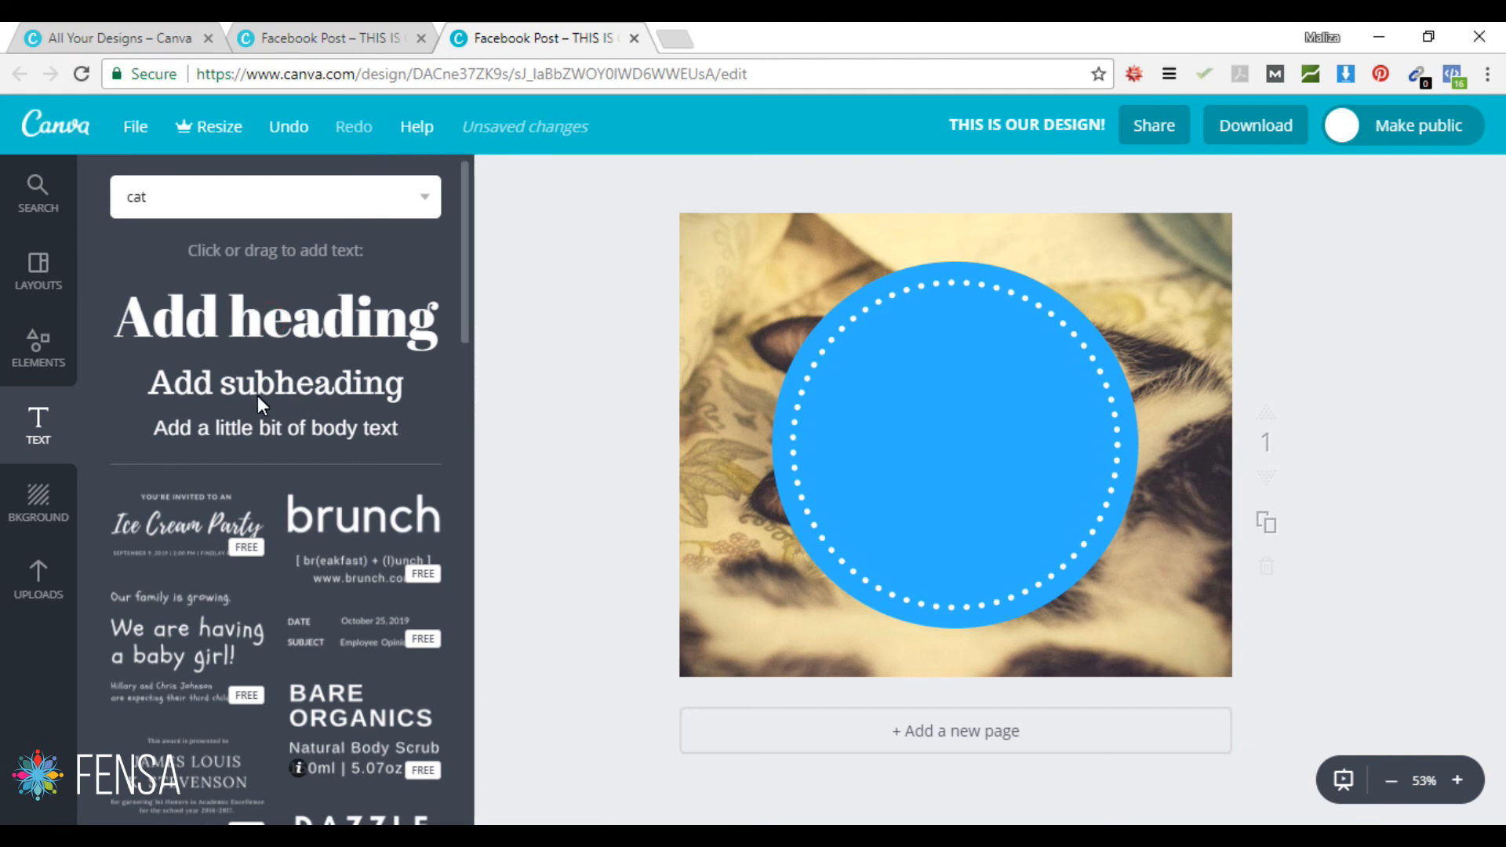
Step: Add a heading reading 'TEST COPY FOR THIS IMAGE AND I AM GOING TO MAKW THIS VERY LONG'
click(868, 474)
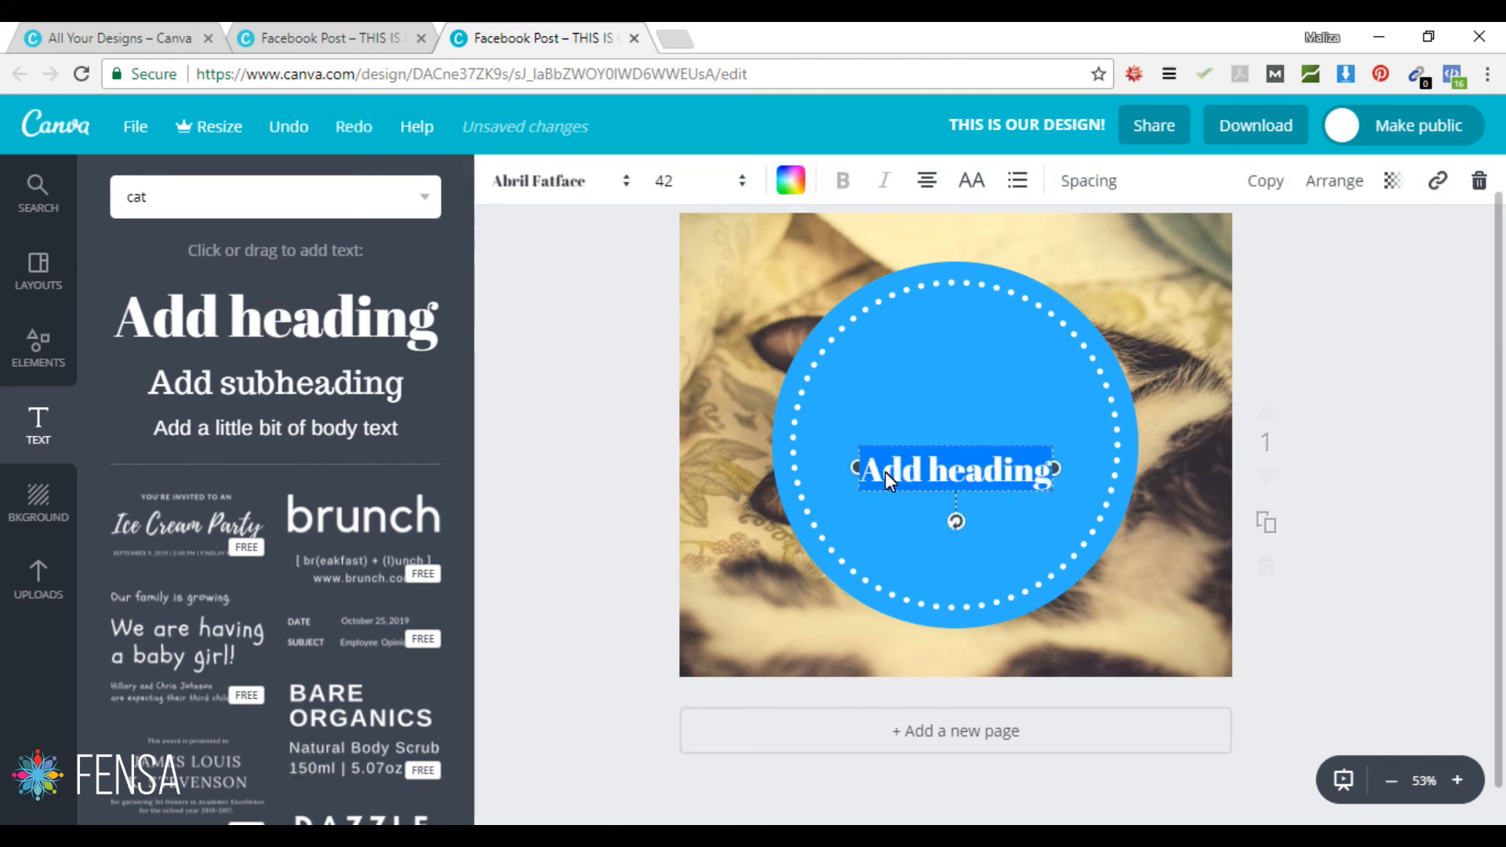
click(921, 467)
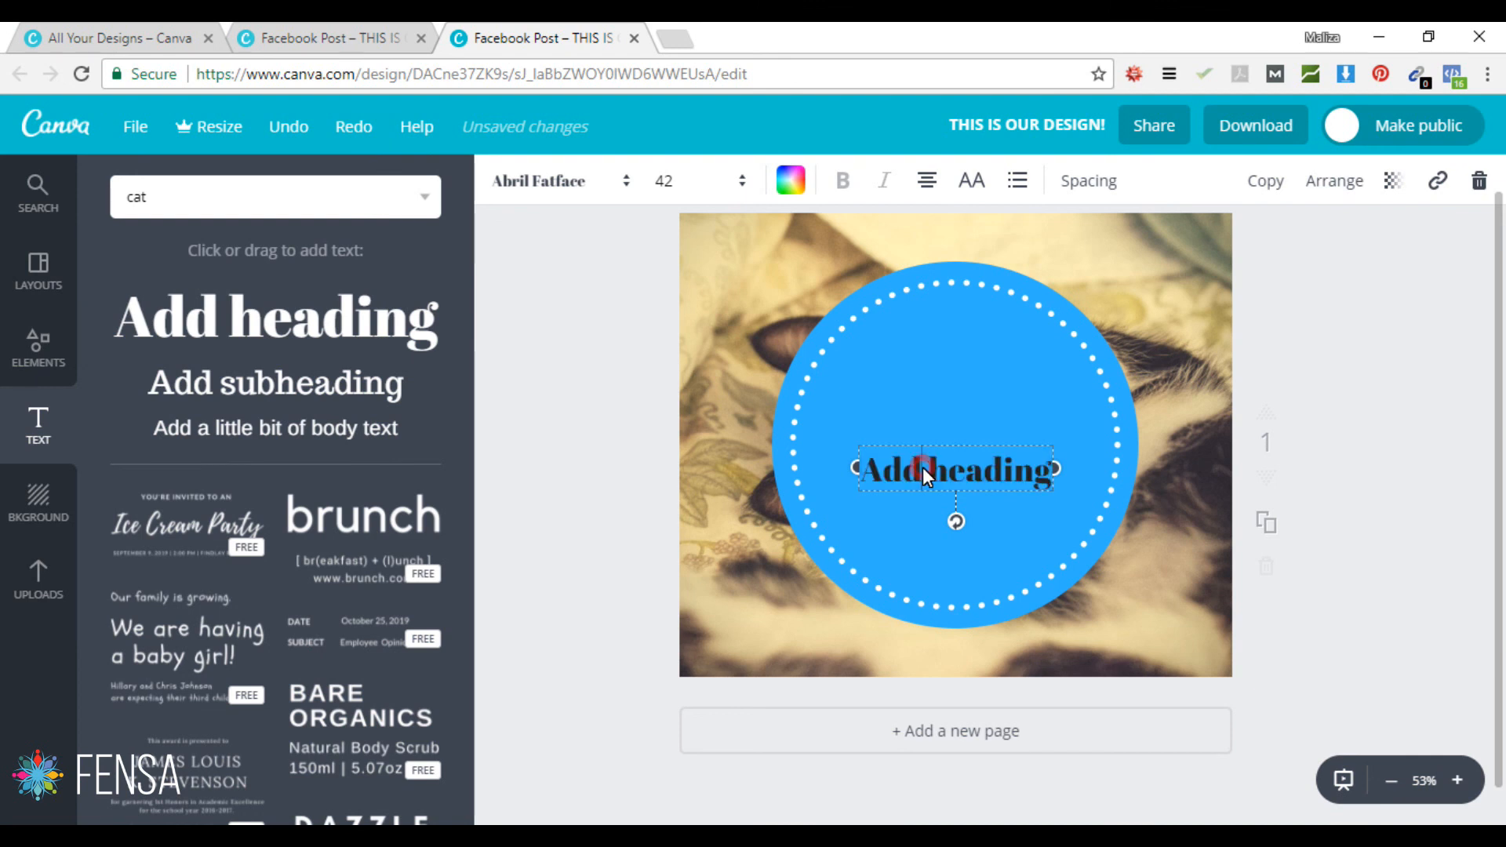
text(TE)
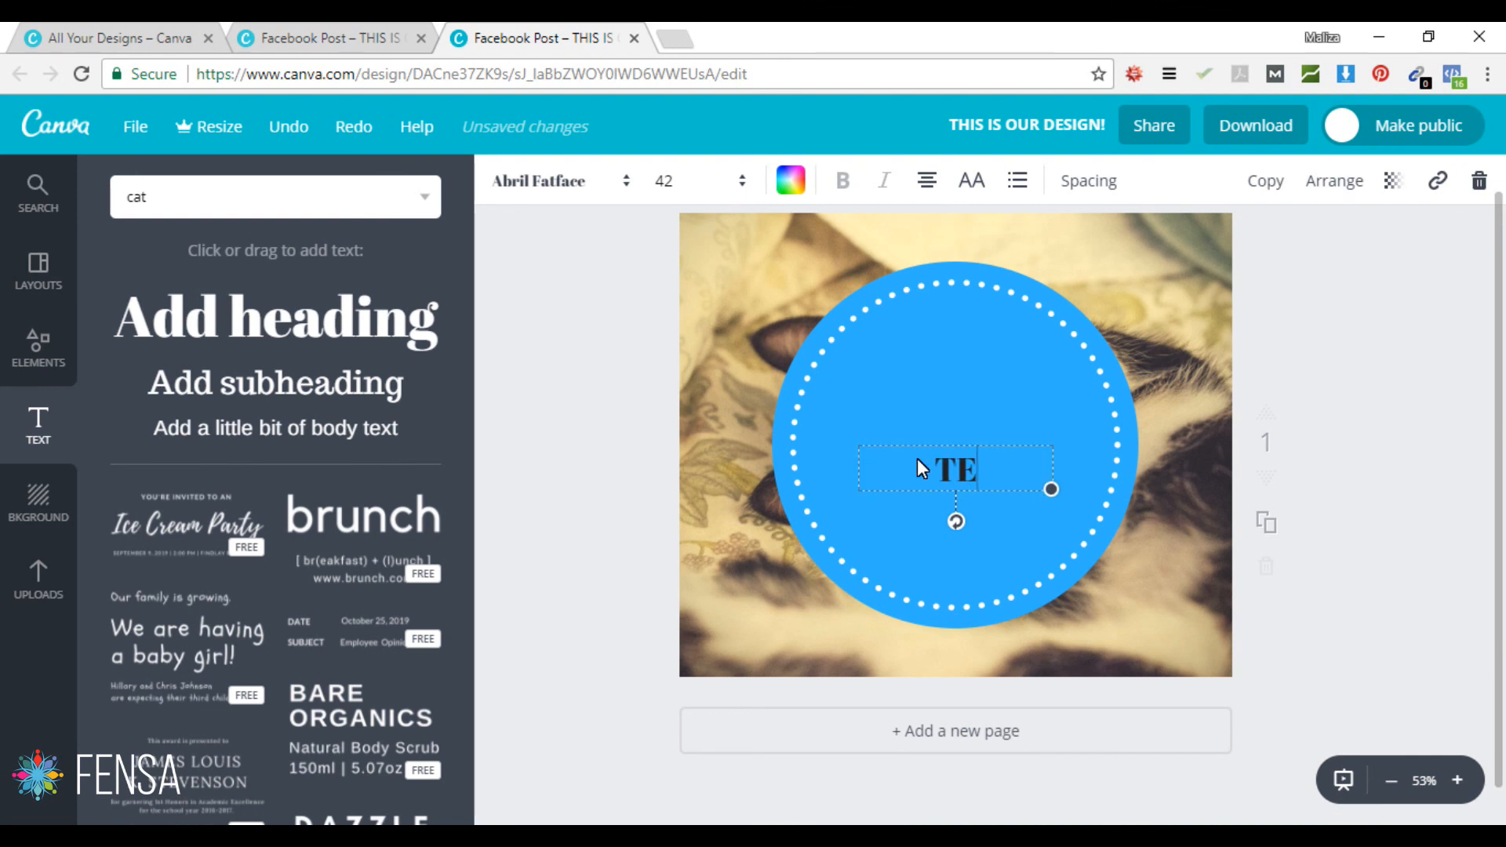
text(ST COP)
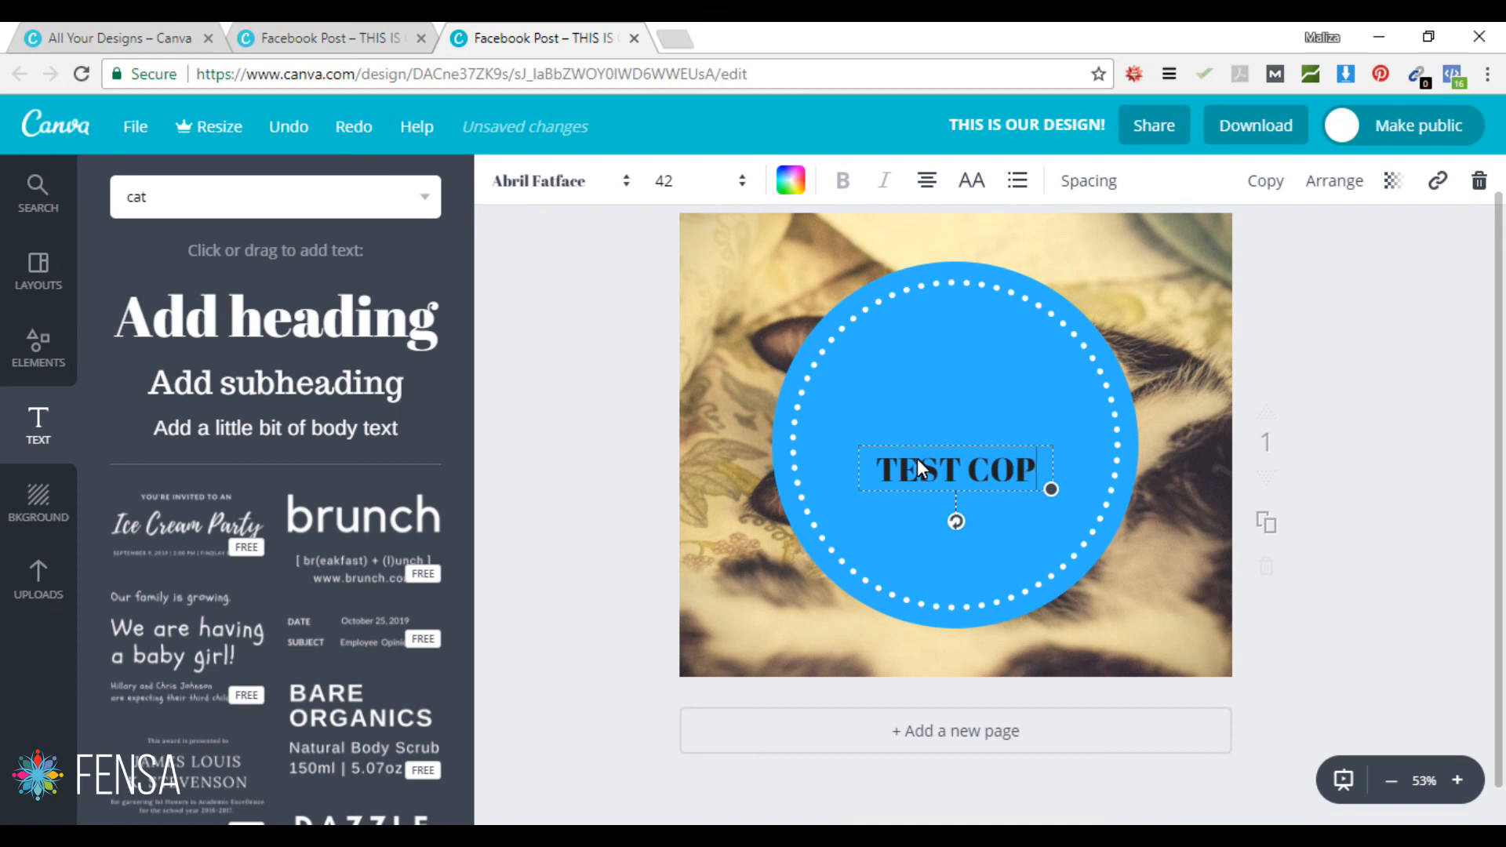
text(Y FOR THIS)
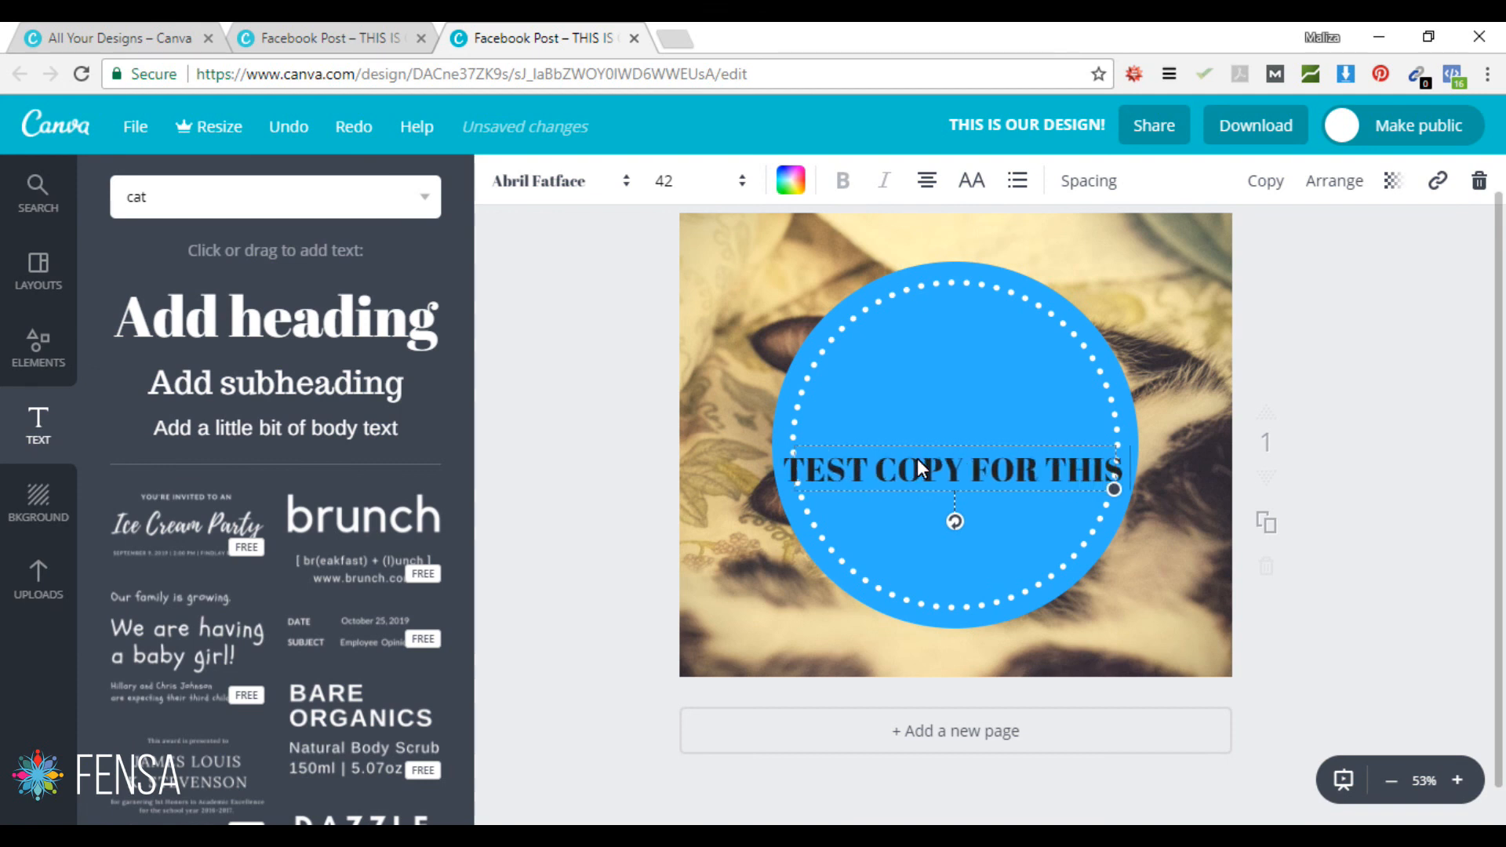
text( IMAGE AND I)
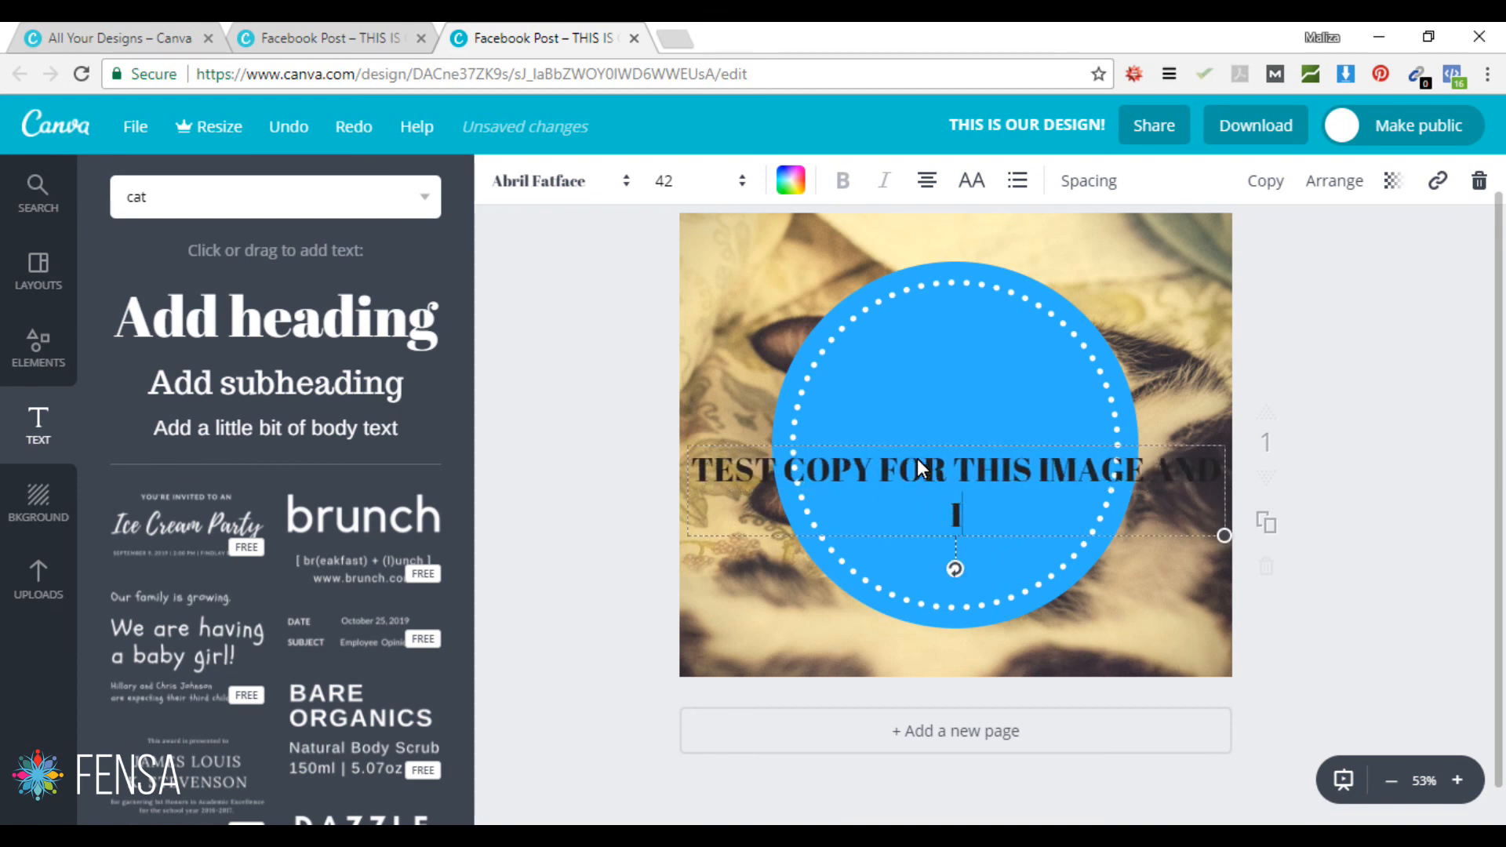
text( AM GOING T)
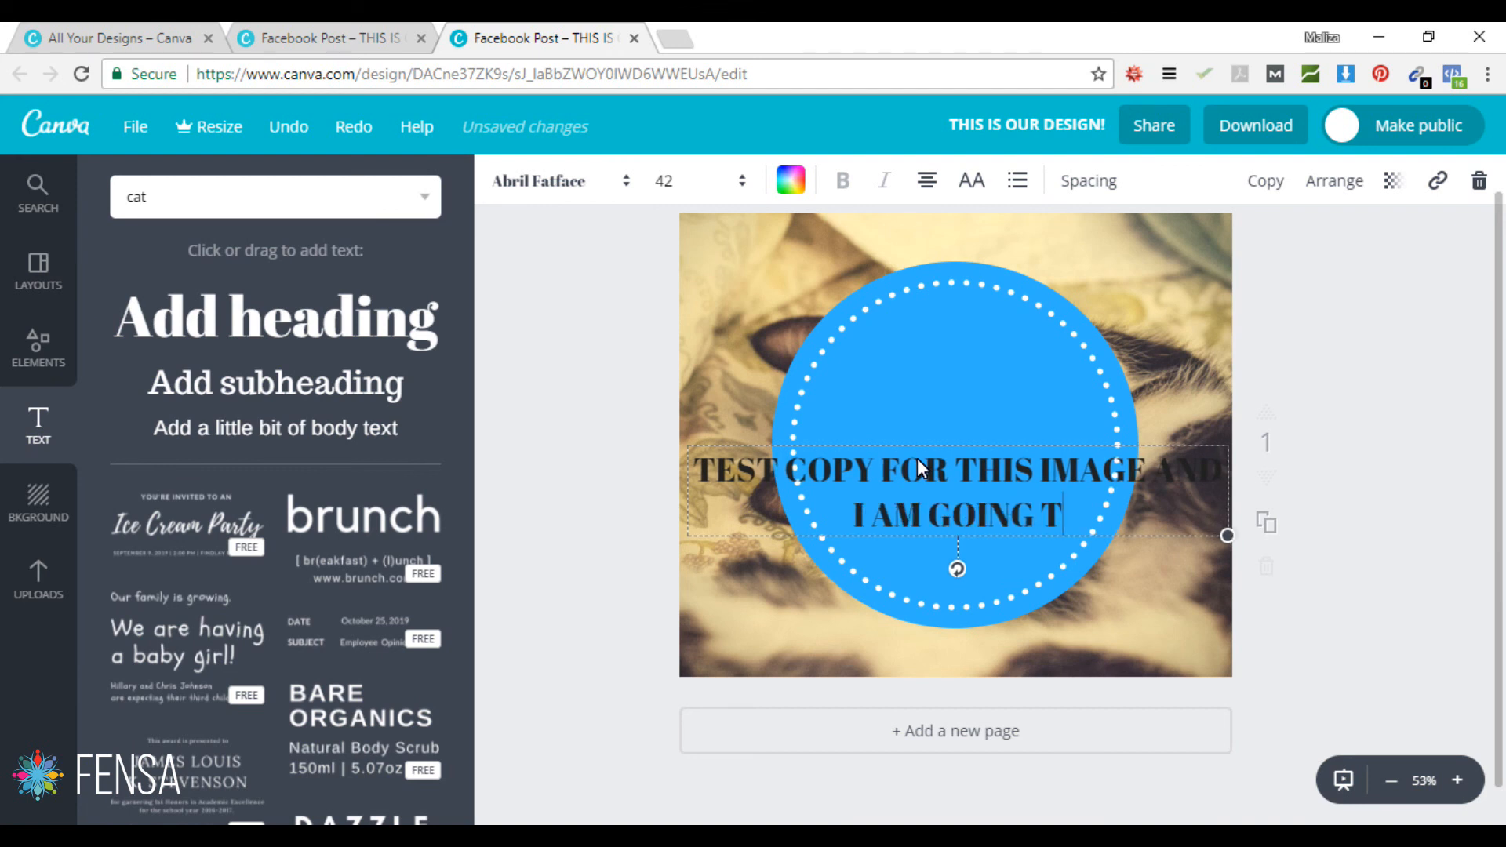
text(O MAKW THIS VERY LONG)
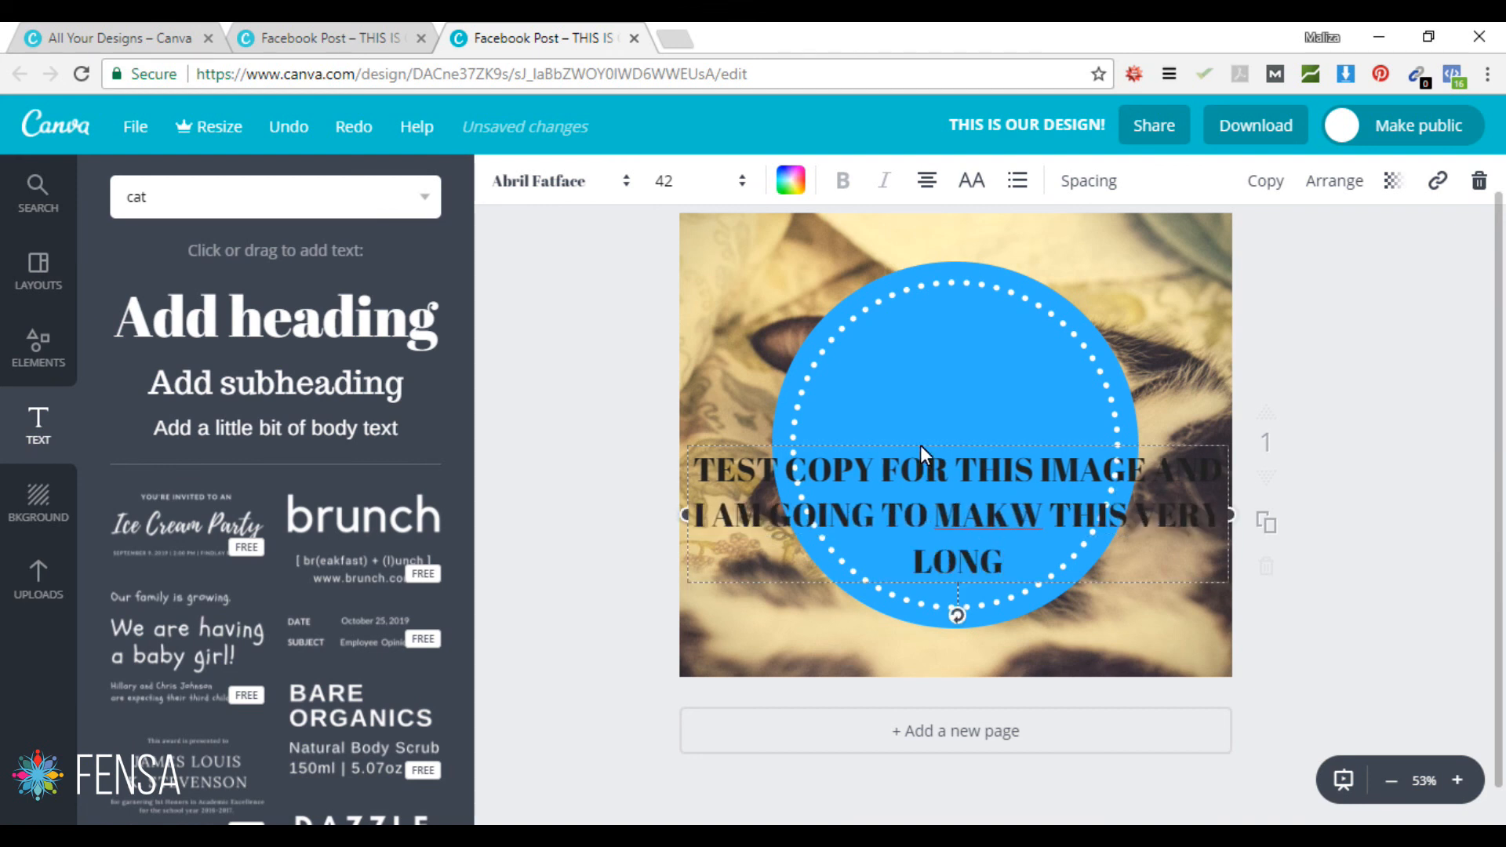
Step: Correct MAKW to MAKE, narrow the text box so it wraps, and move it onto the circle
click(1044, 510)
key(BackSpace)
text(E)
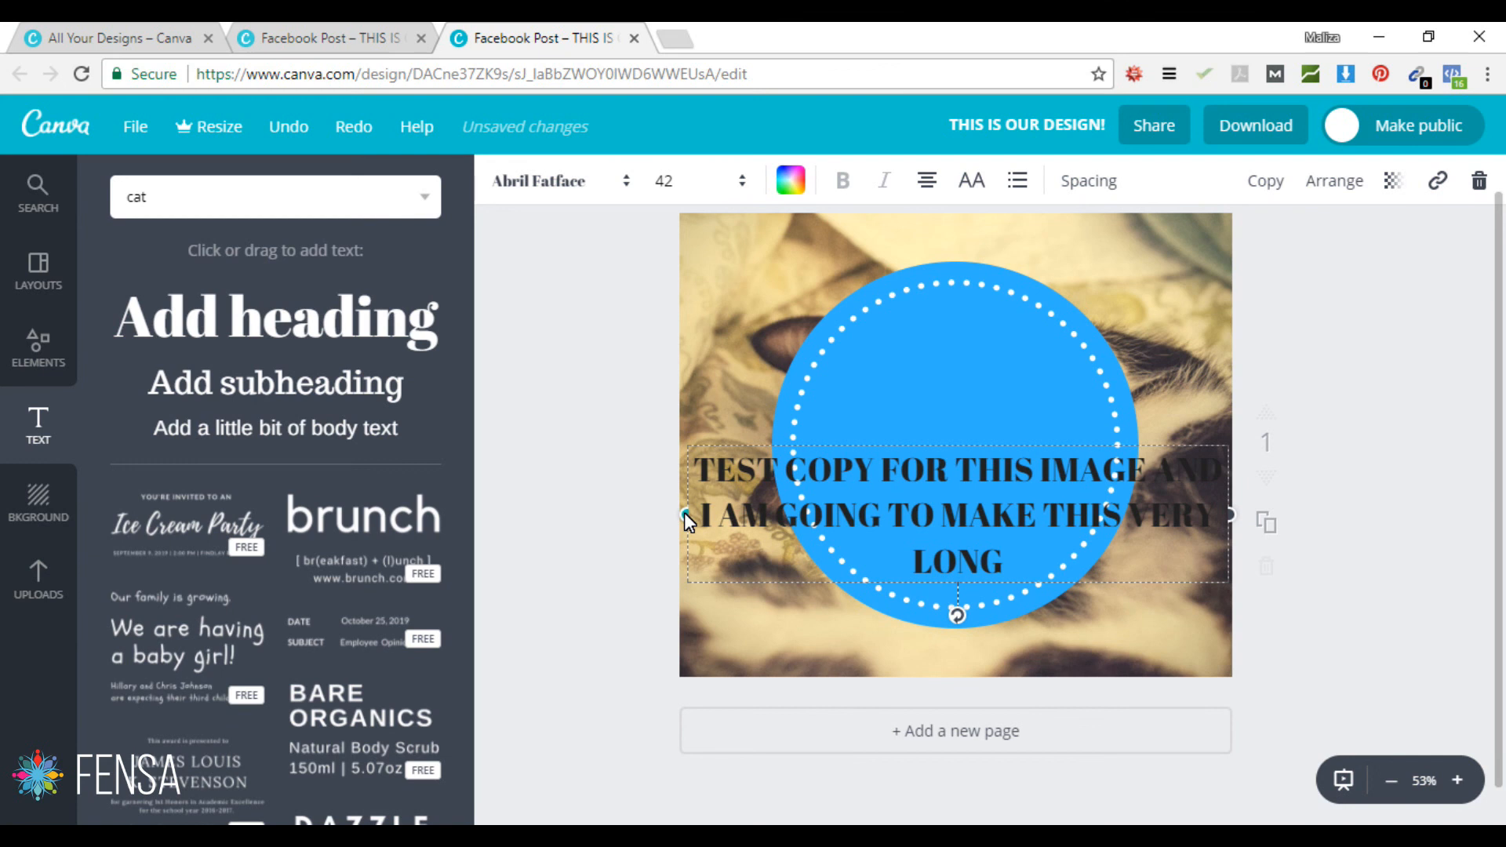
drag(685, 512, 938, 507)
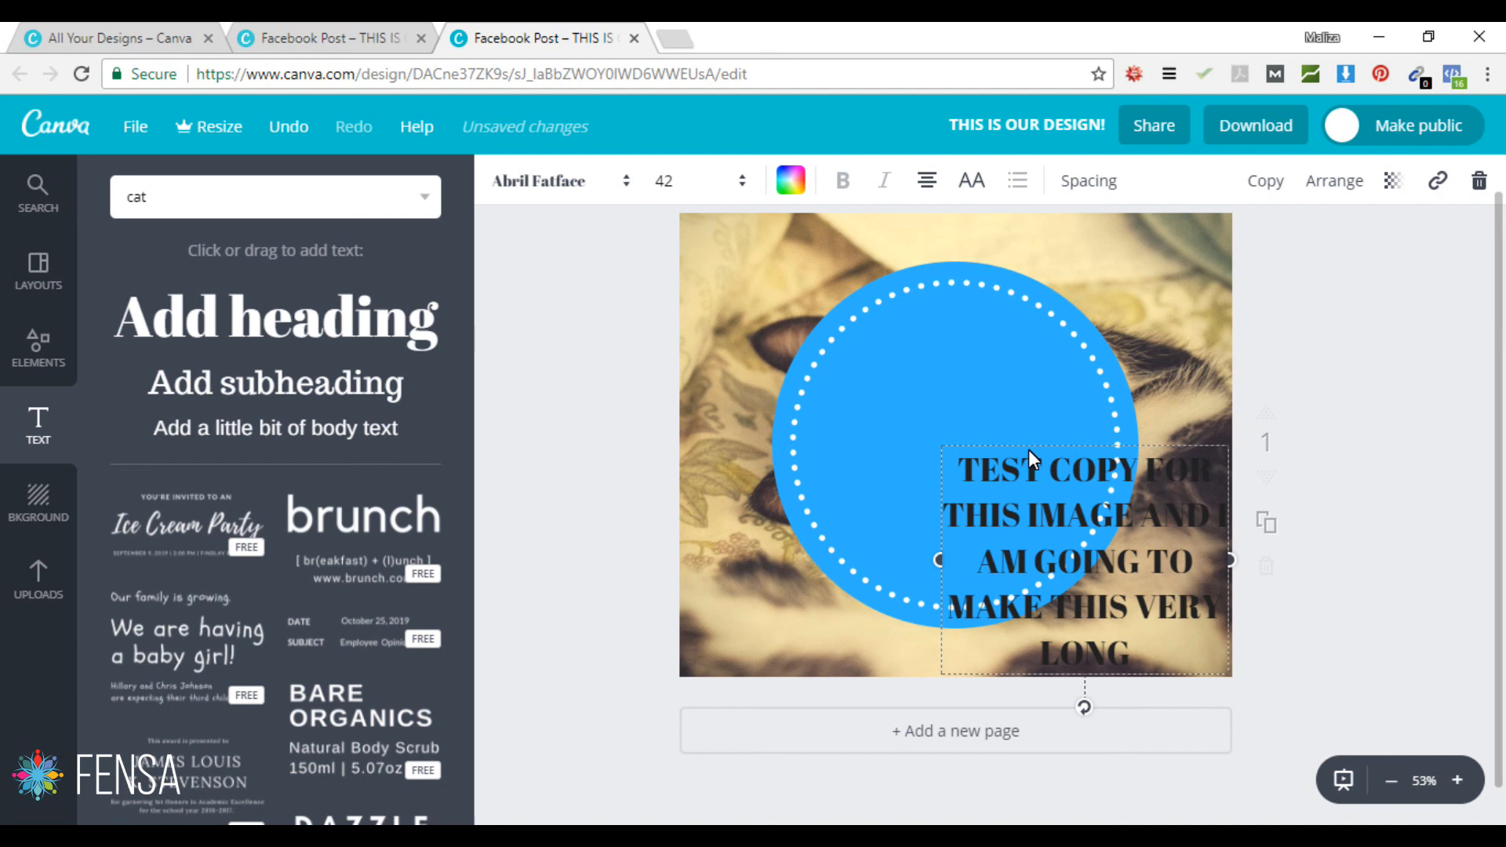
drag(1033, 441, 907, 322)
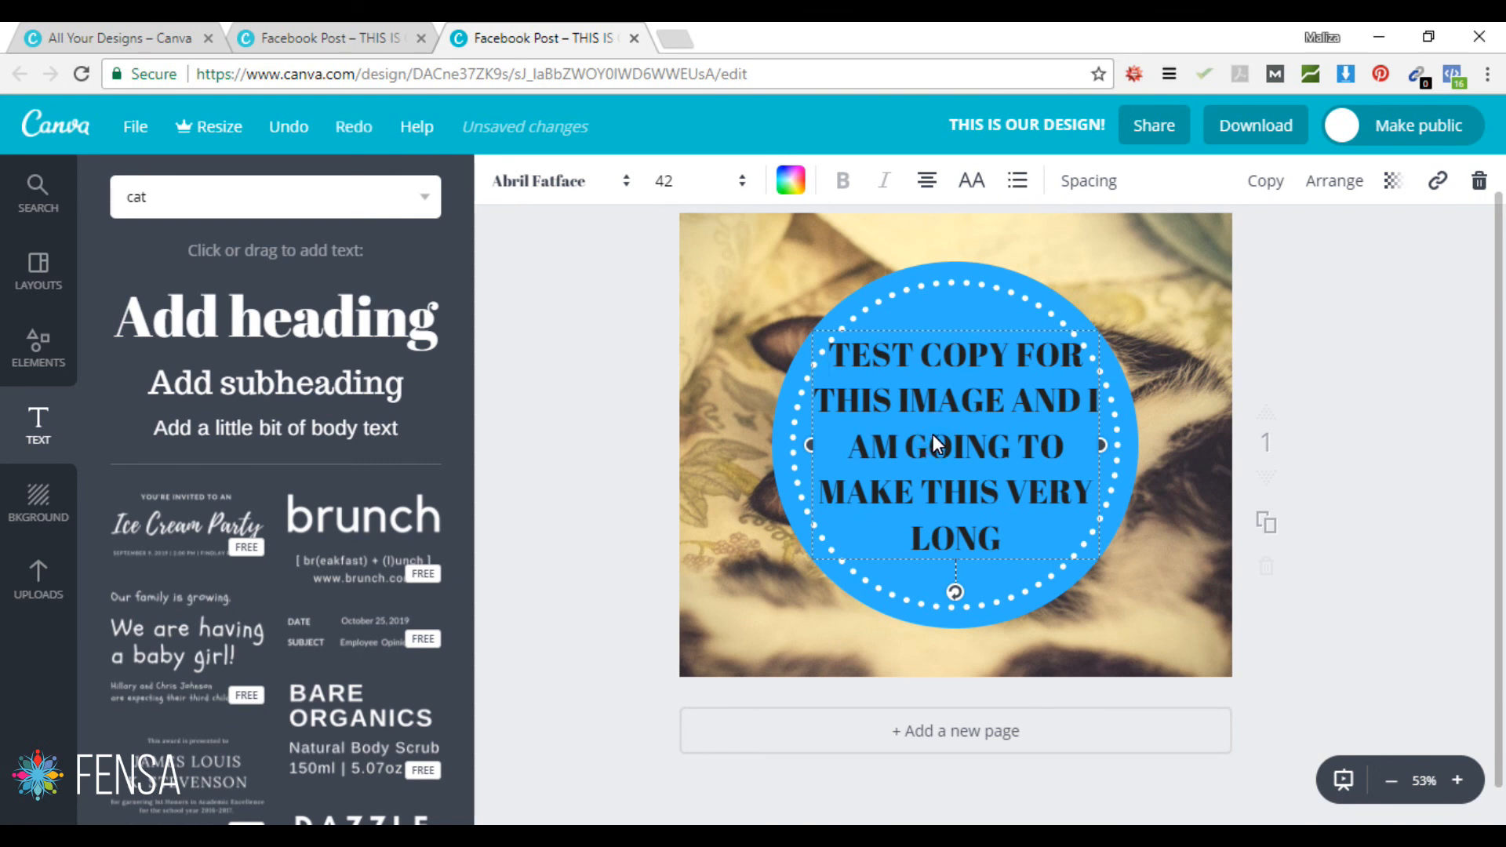
Step: Set the sentence to white Aileron Thin at size 32 and lower it to the circle's vertical centre
key(ctrl+a)
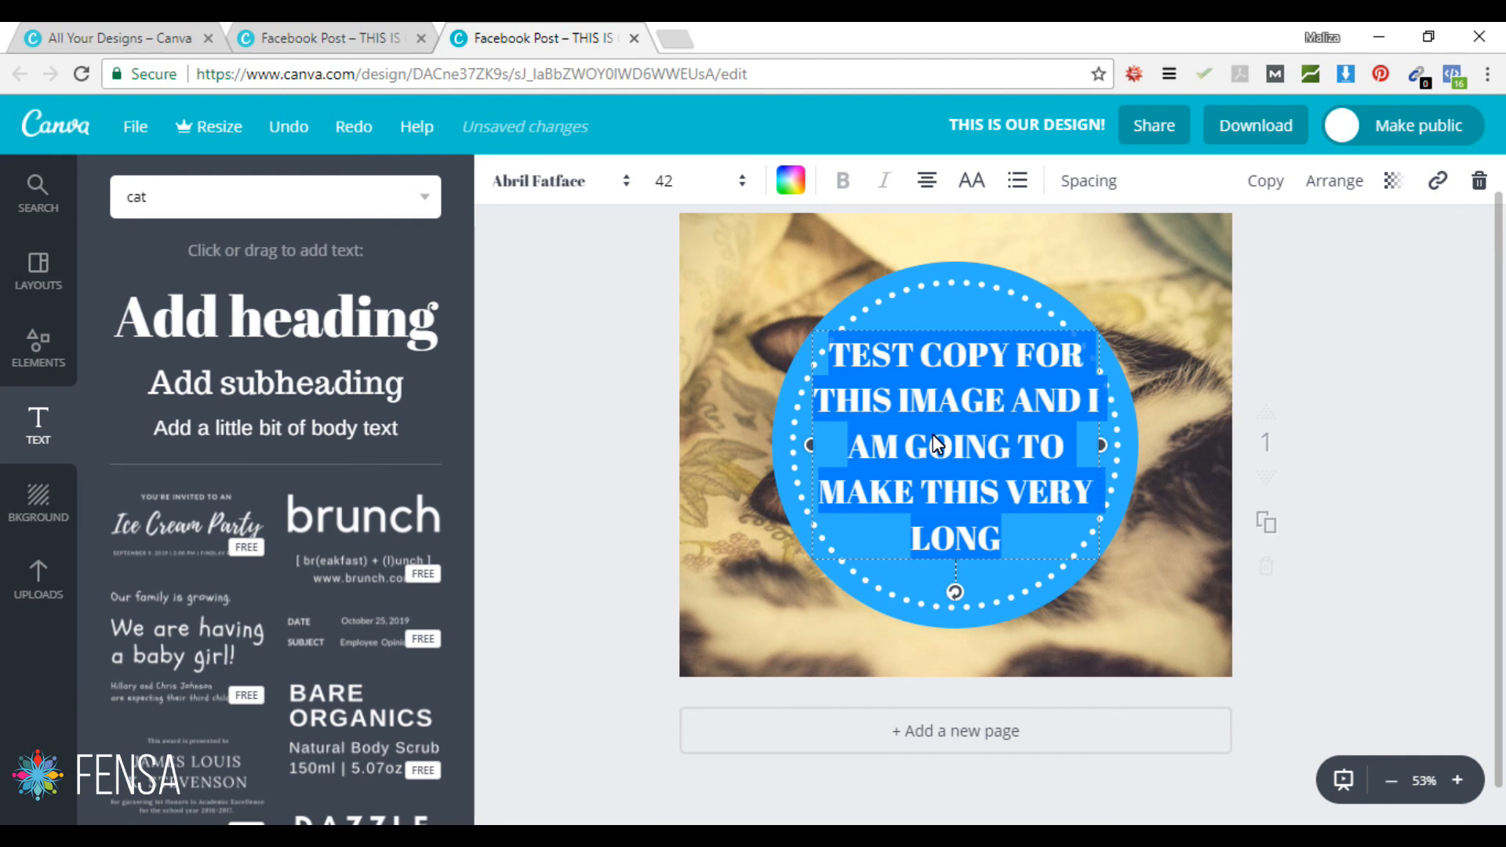
click(620, 181)
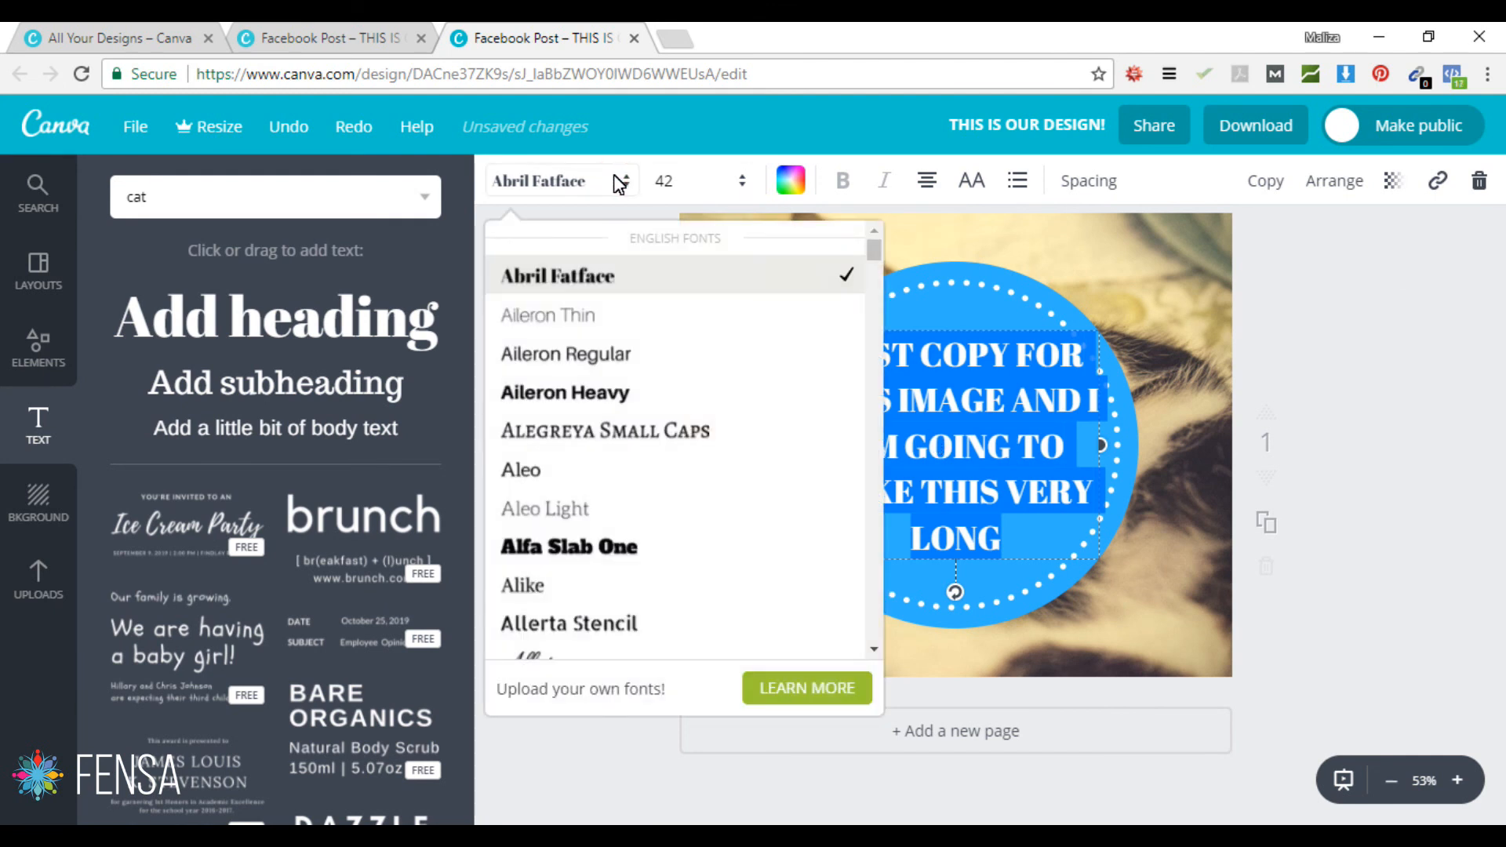
click(561, 323)
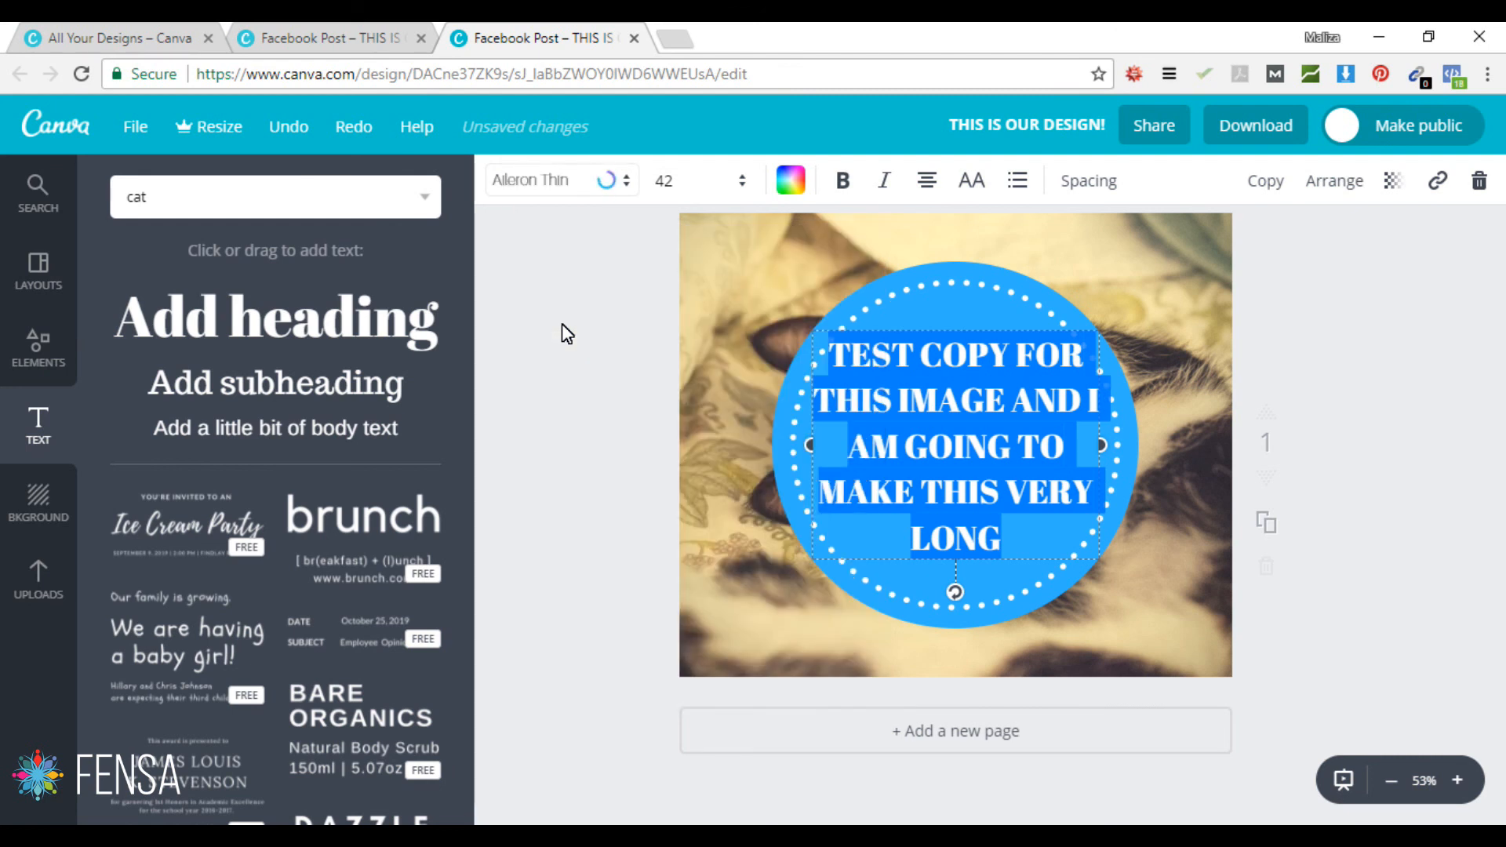
click(792, 182)
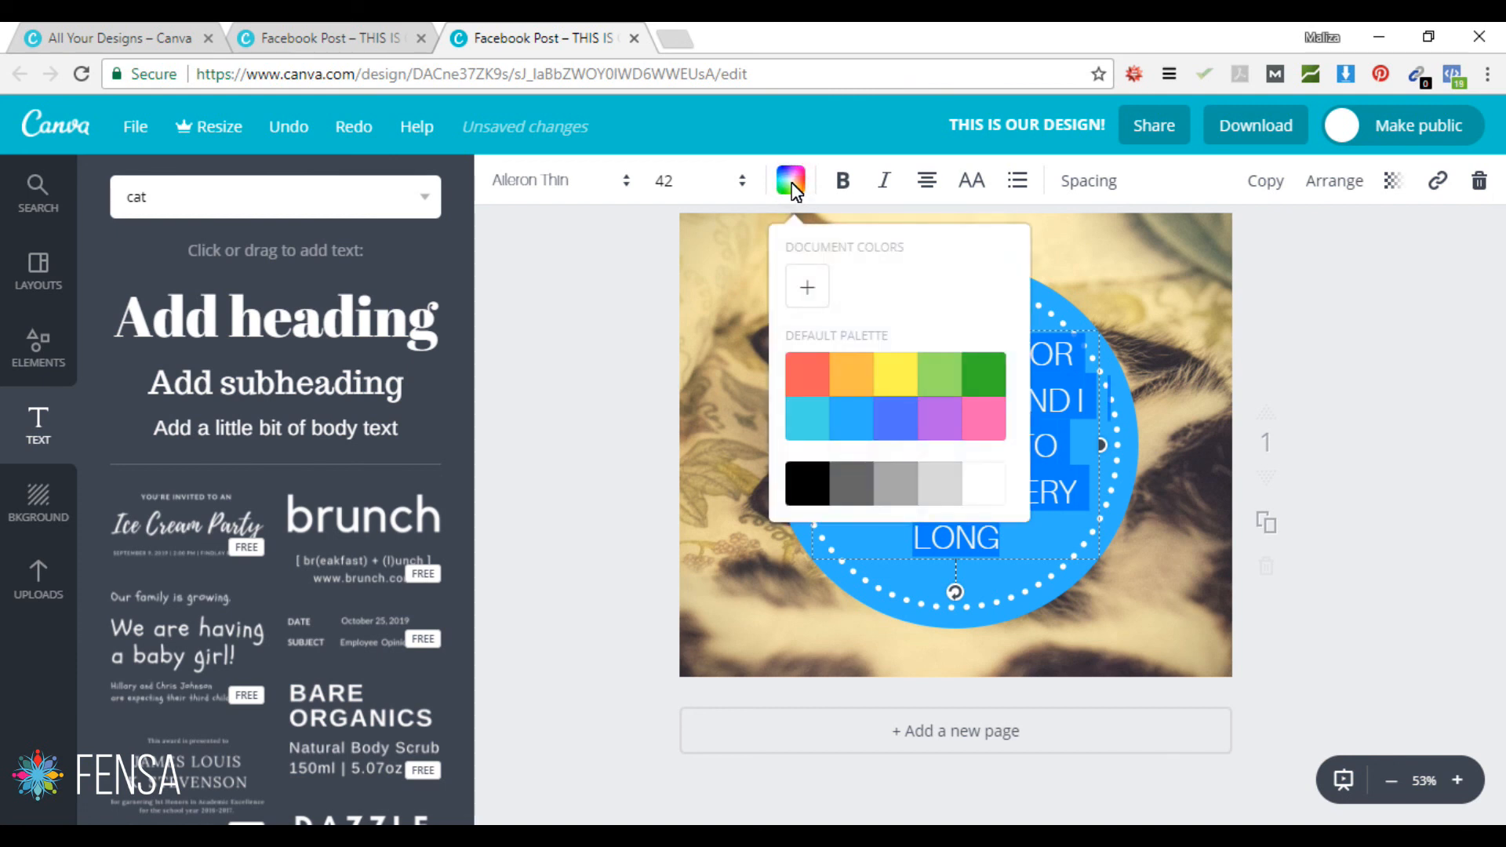
click(995, 489)
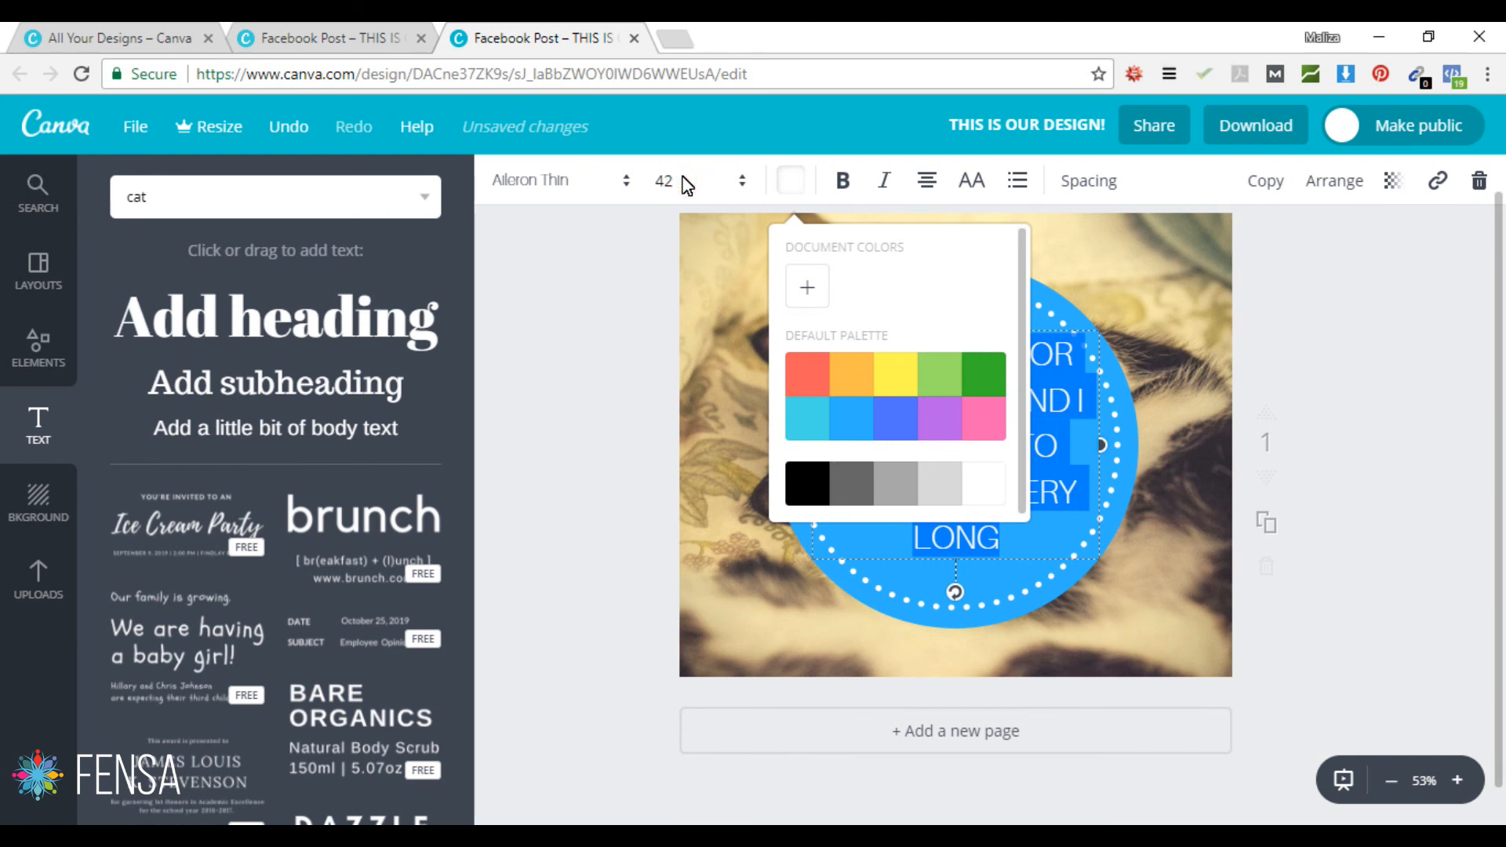
click(687, 182)
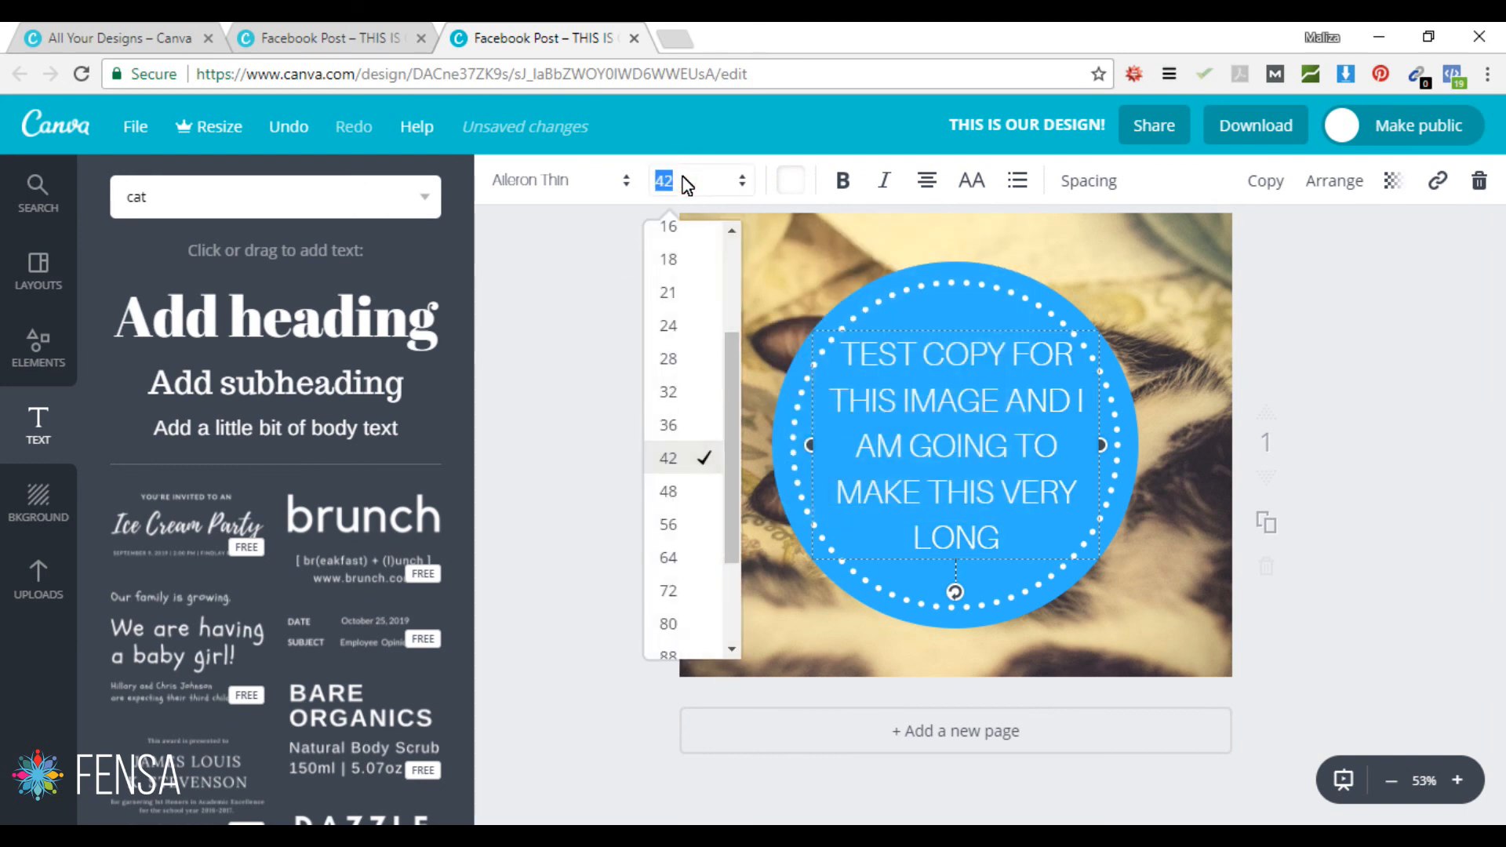
click(669, 394)
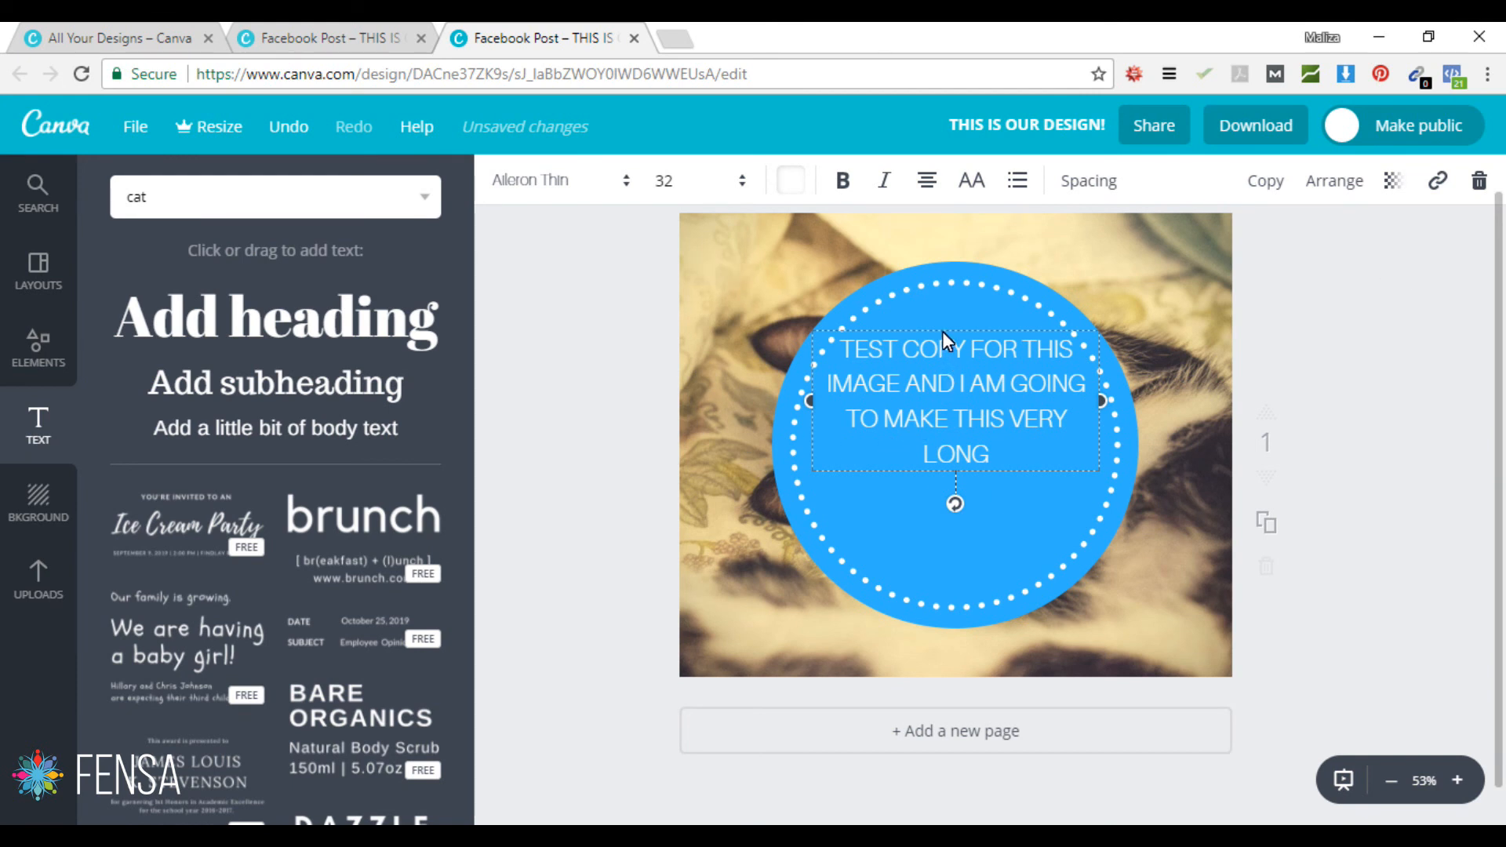
drag(943, 331, 940, 352)
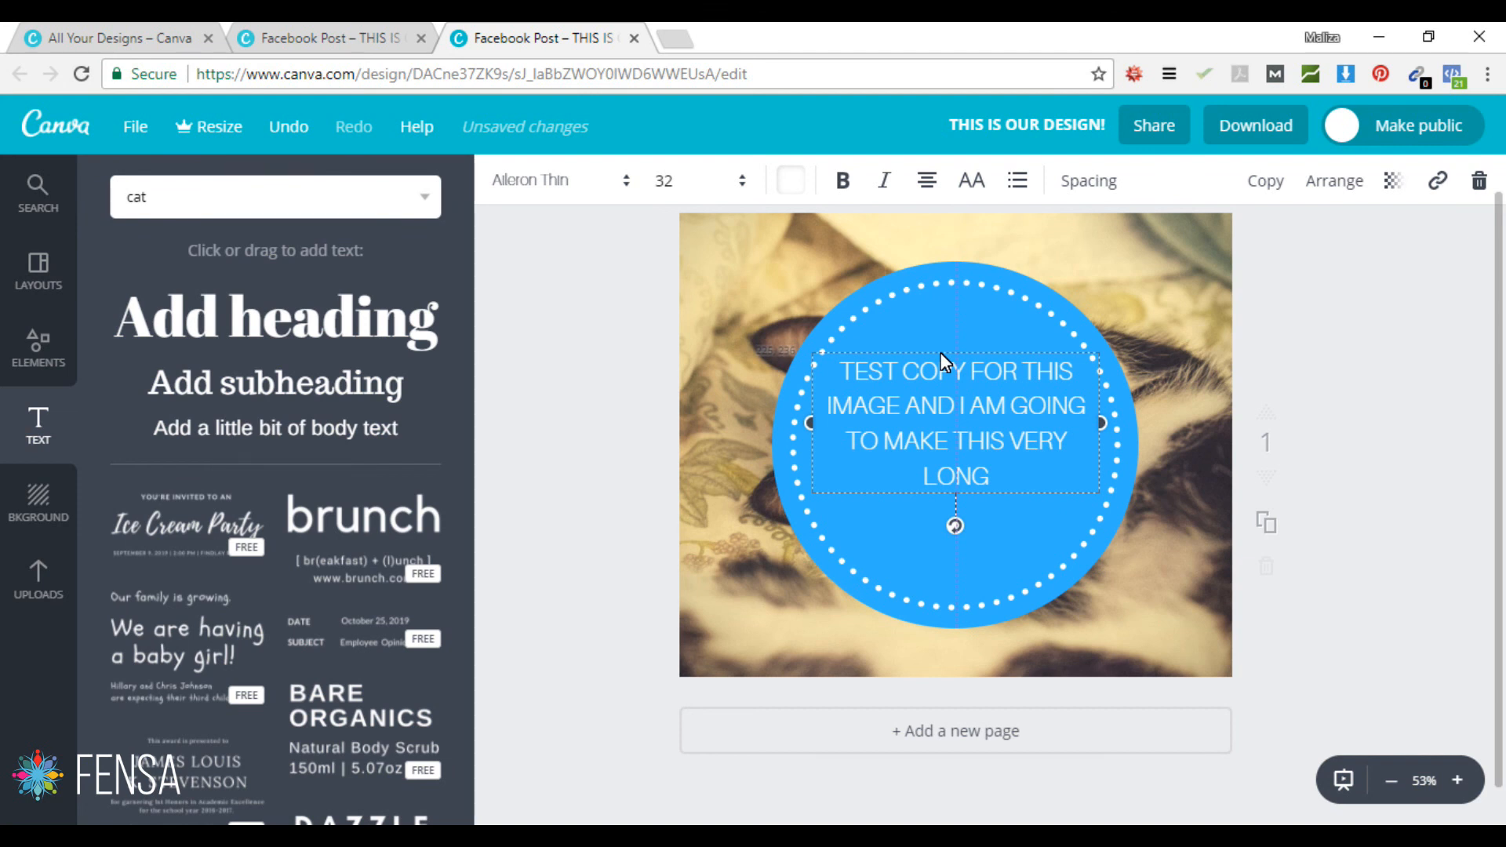
drag(939, 352, 942, 375)
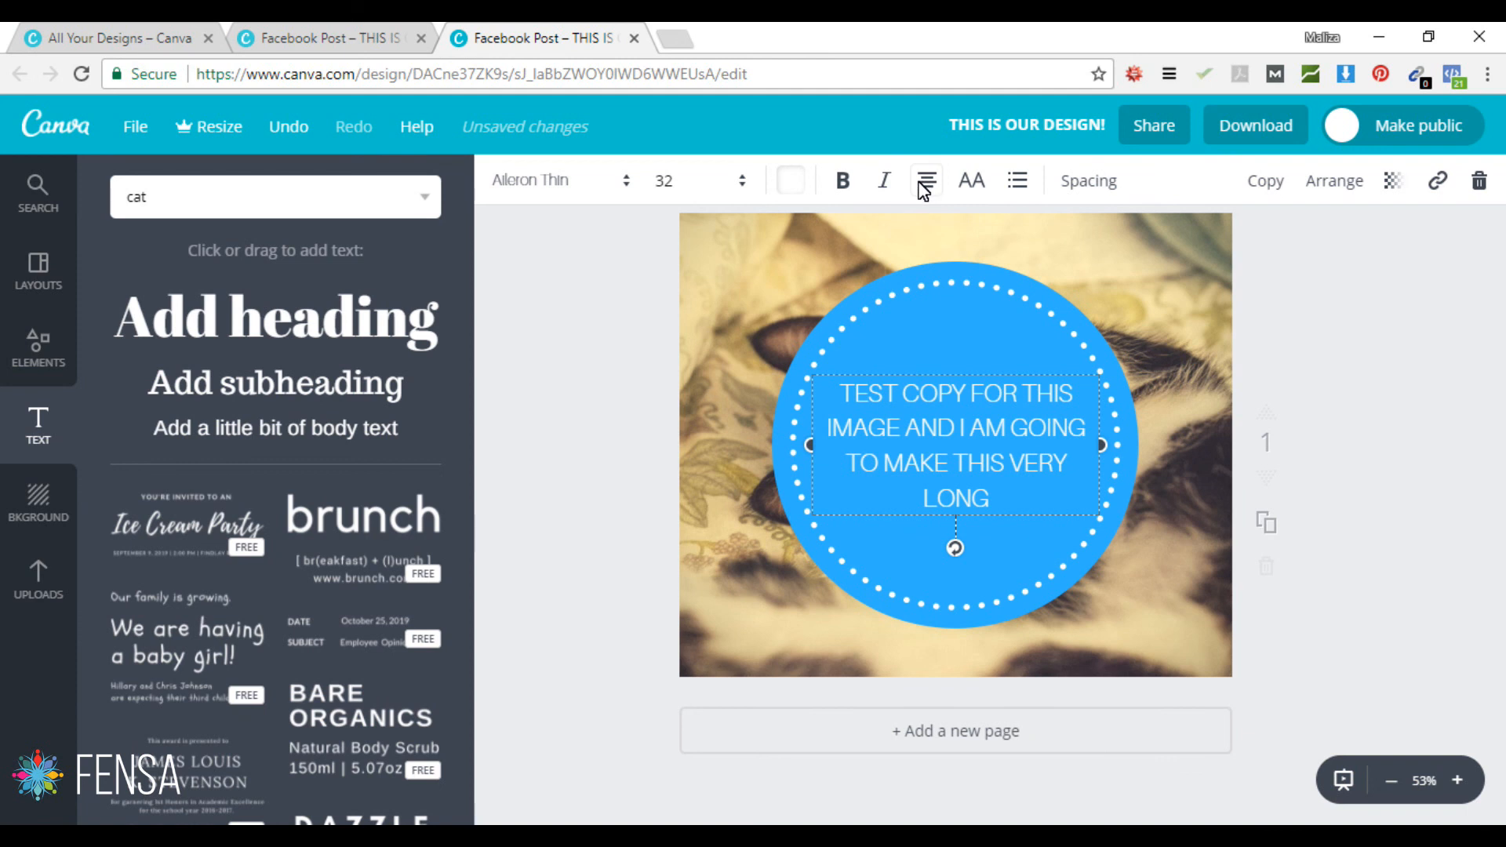
Step: Dismiss the antivirus popup and select all of the circle's text, trying left alignment and uppercase
click(955, 427)
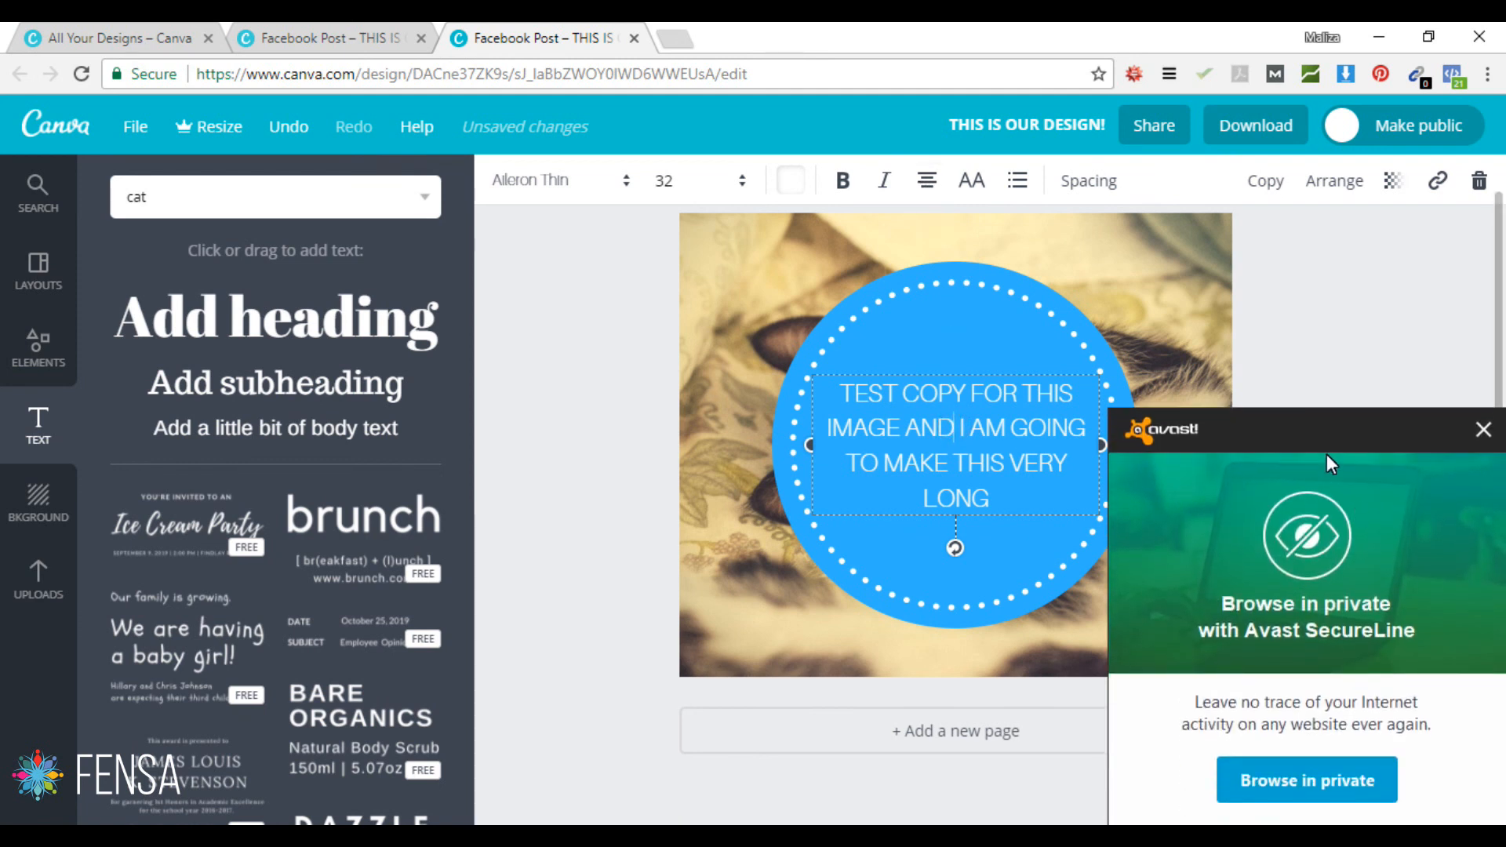
click(1483, 428)
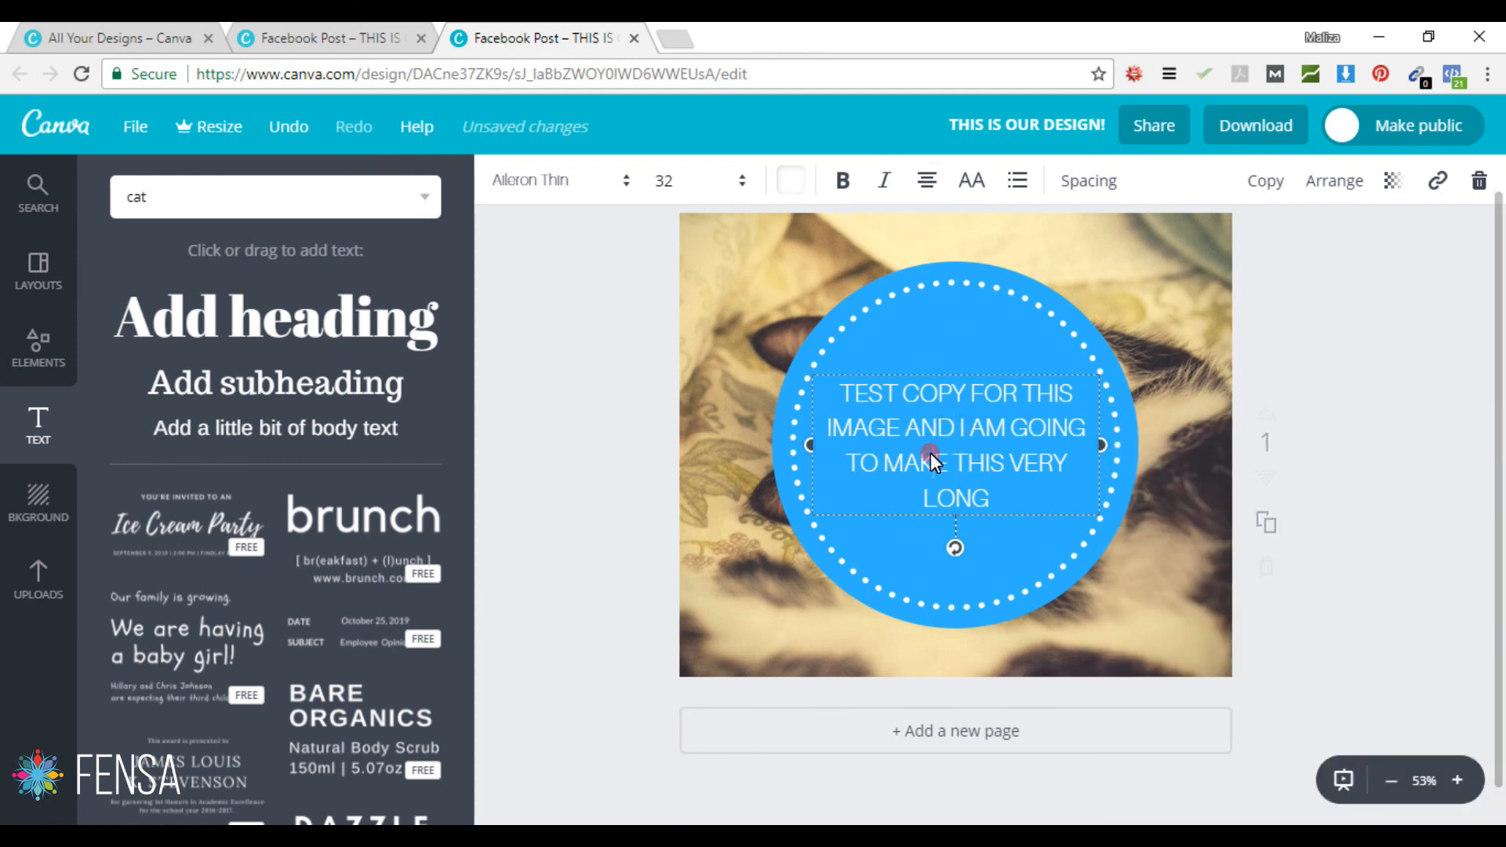
key(ctrl+a)
click(928, 181)
click(930, 245)
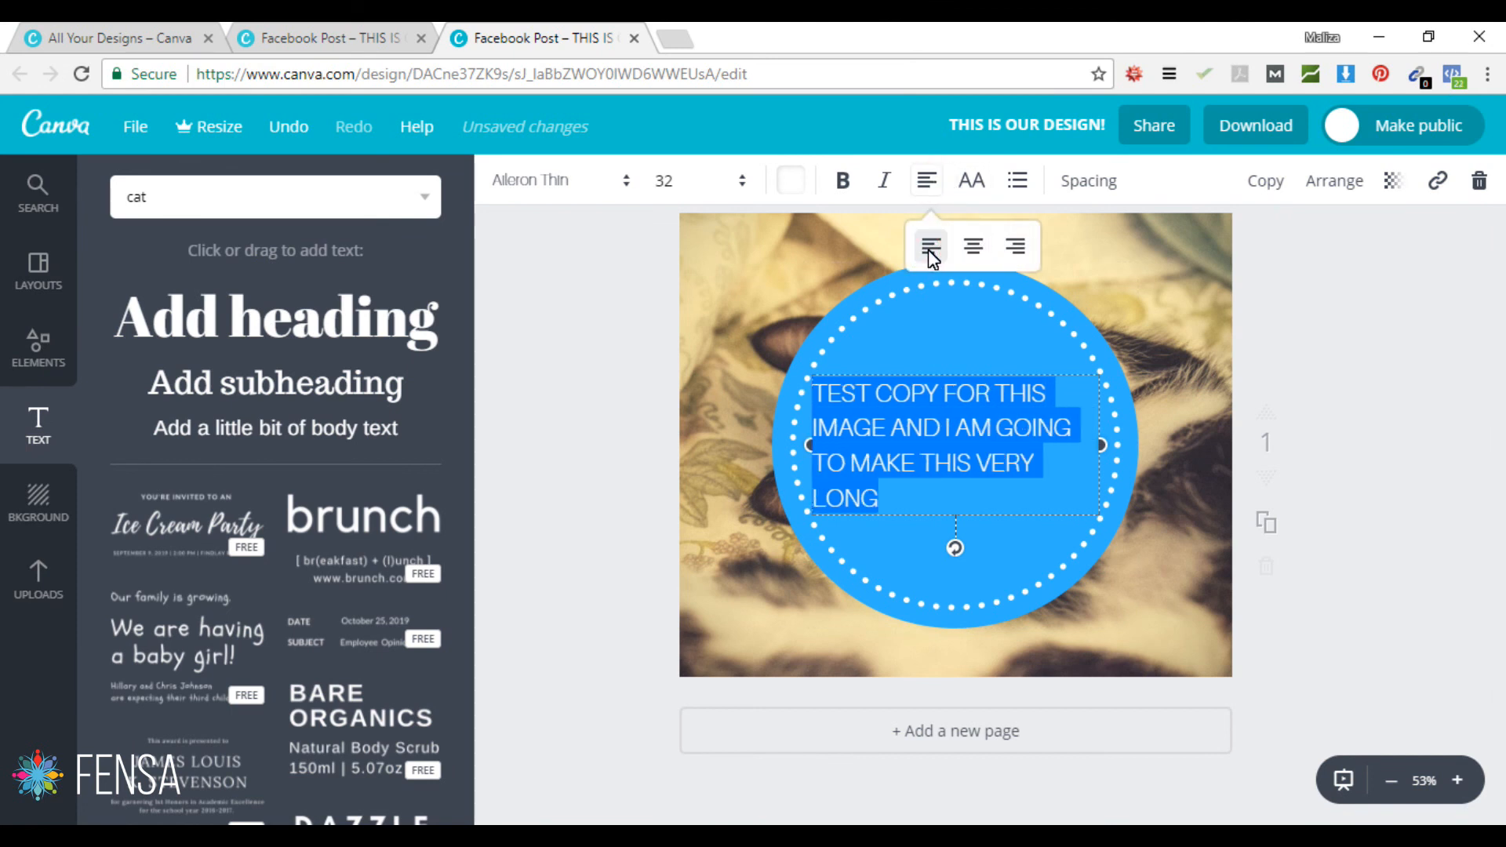
click(973, 180)
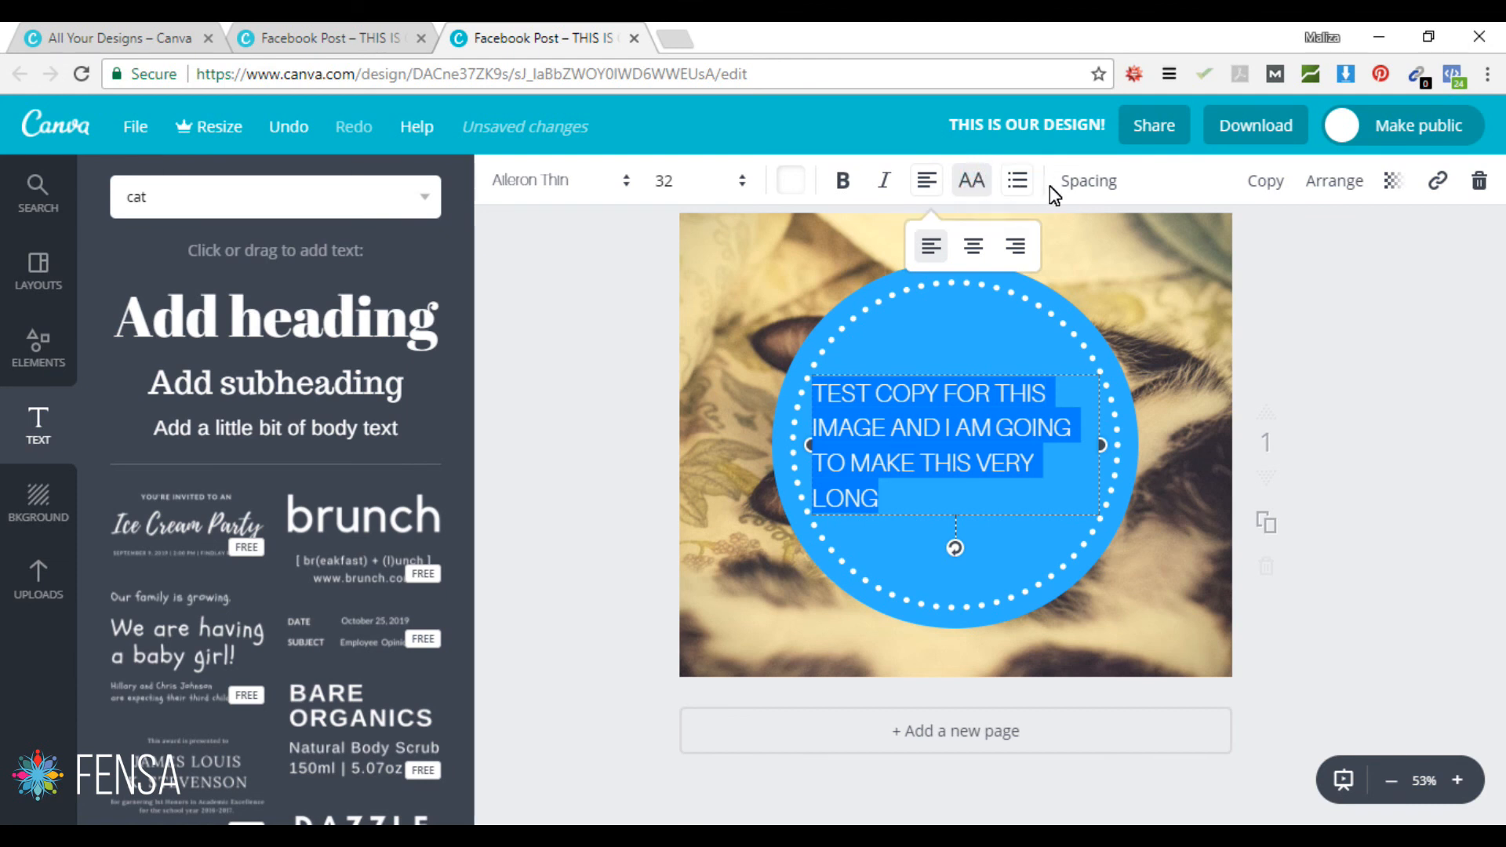
Step: Set letter spacing to 60 and line height to 1.58, then centre the text lines
click(1087, 186)
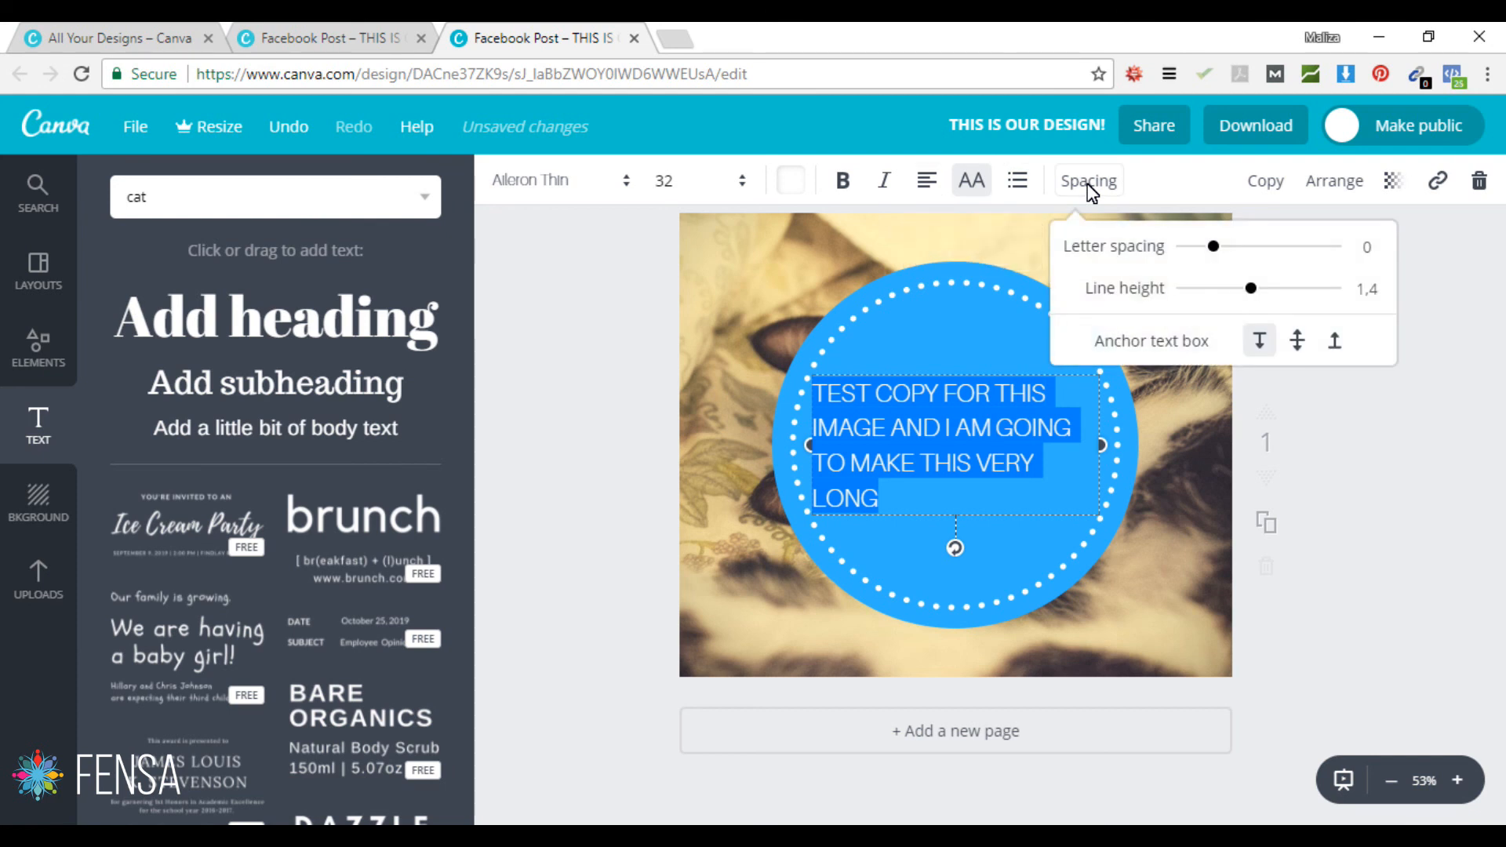
drag(1213, 246, 1199, 245)
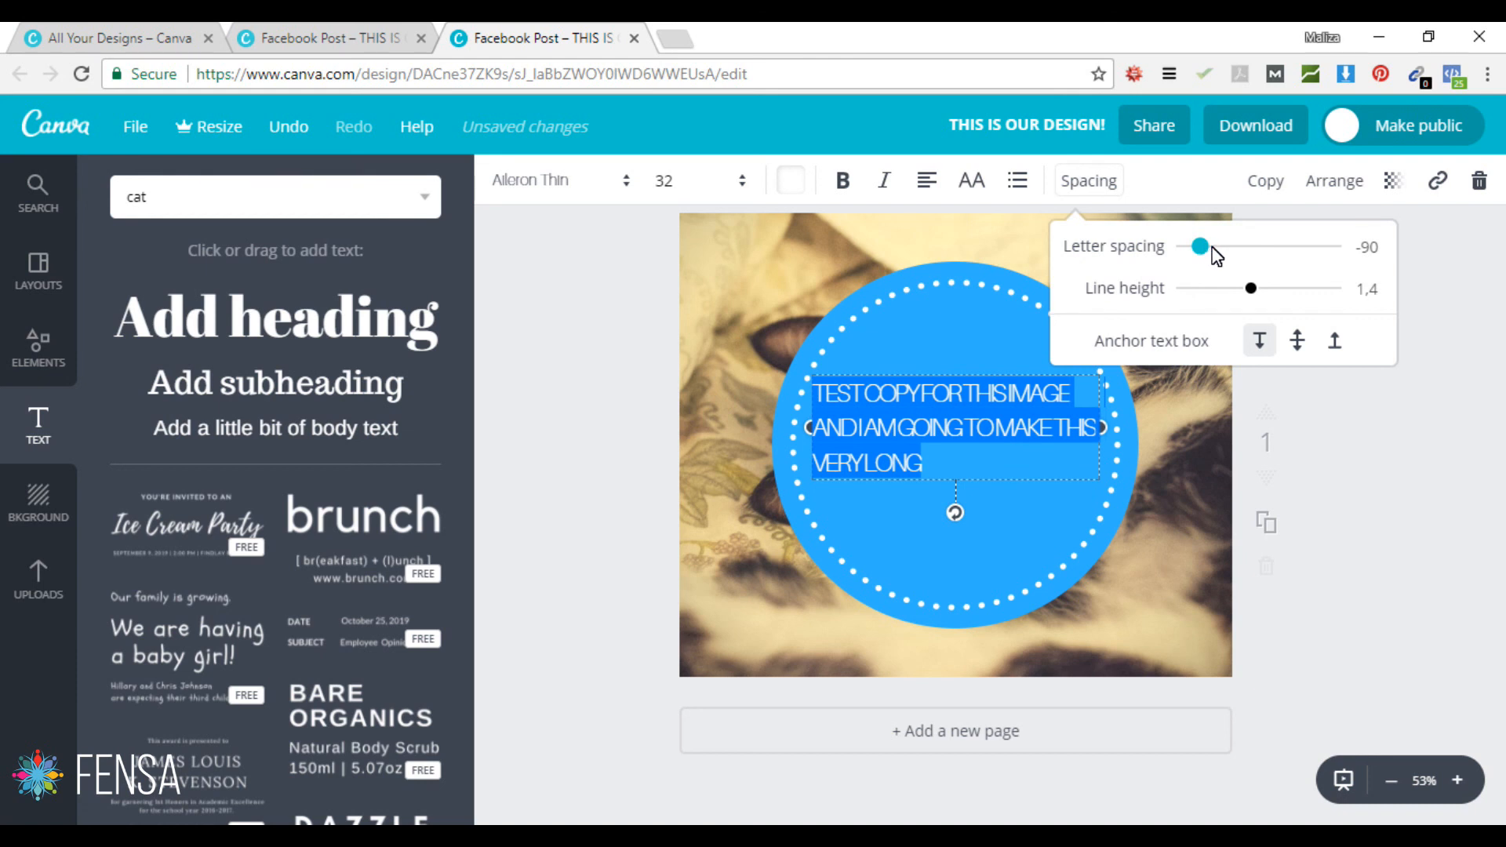
drag(1220, 248, 1223, 250)
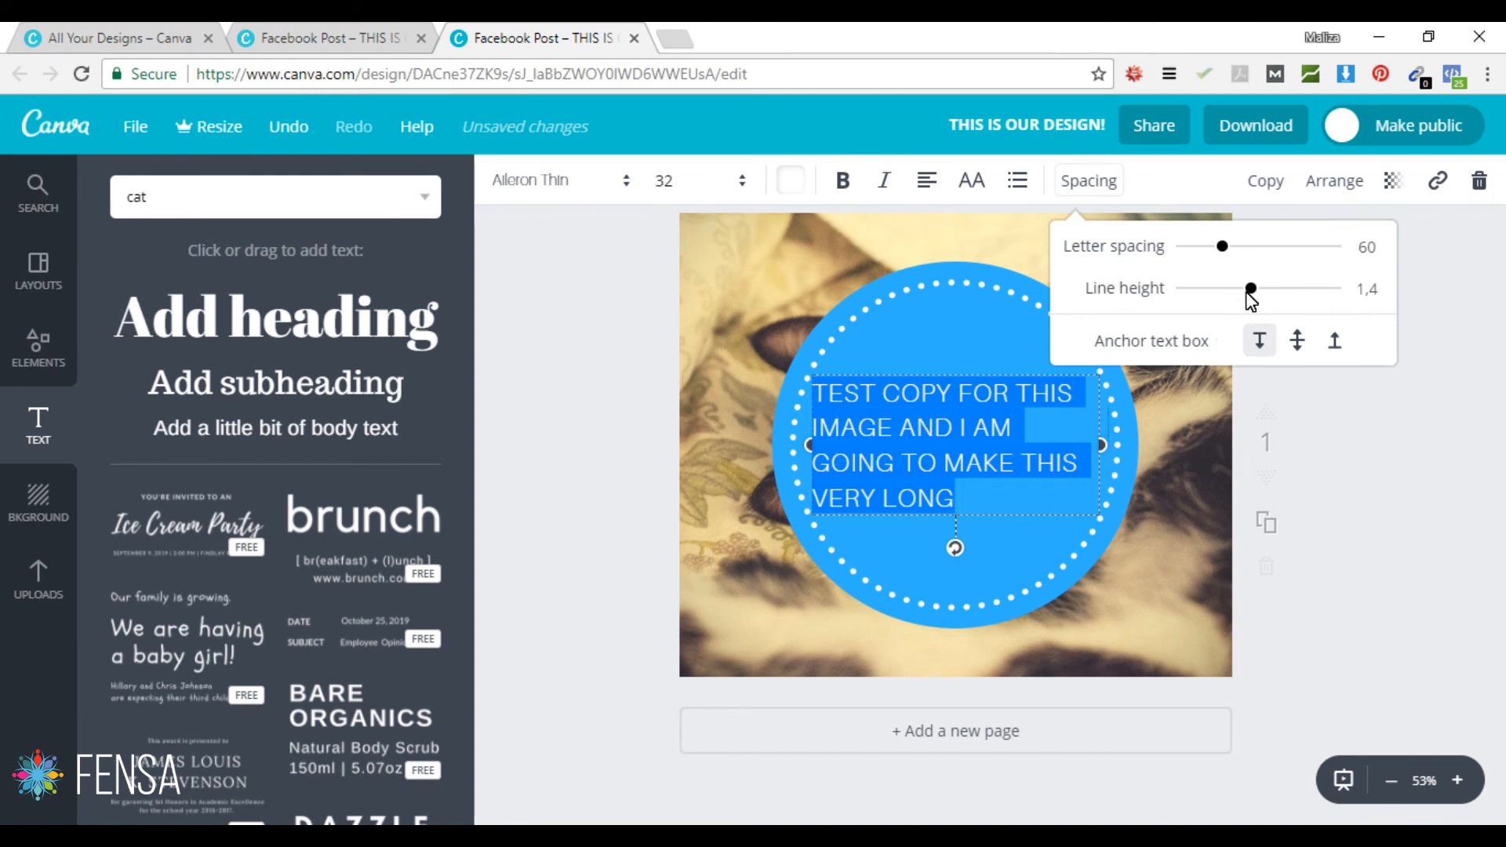
mouse_move(1251, 289)
mouse_down()
mouse_move(1226, 288)
mouse_move(1265, 297)
mouse_up()
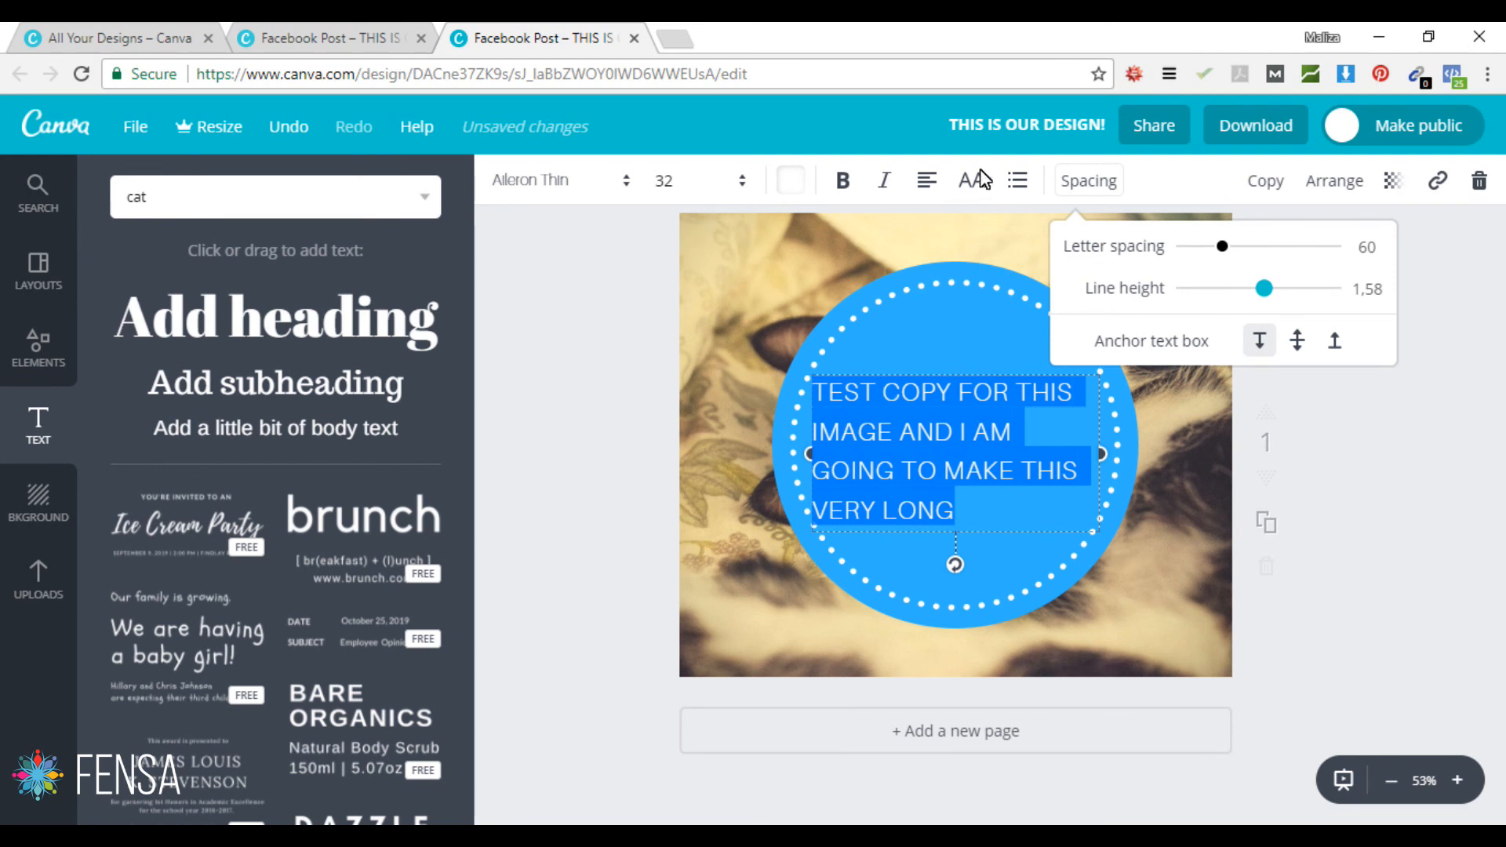
click(927, 180)
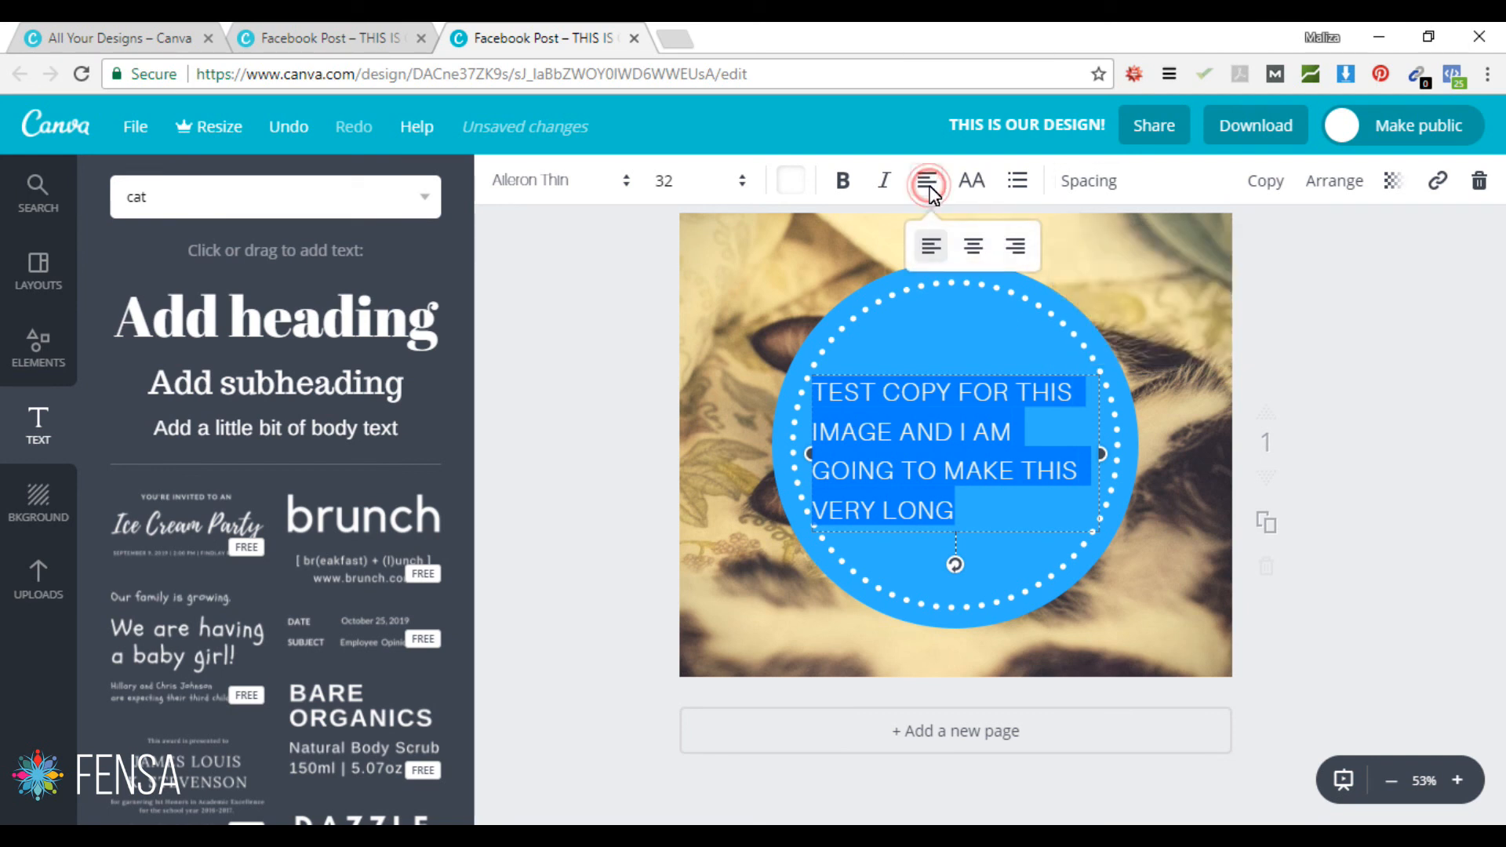
click(972, 248)
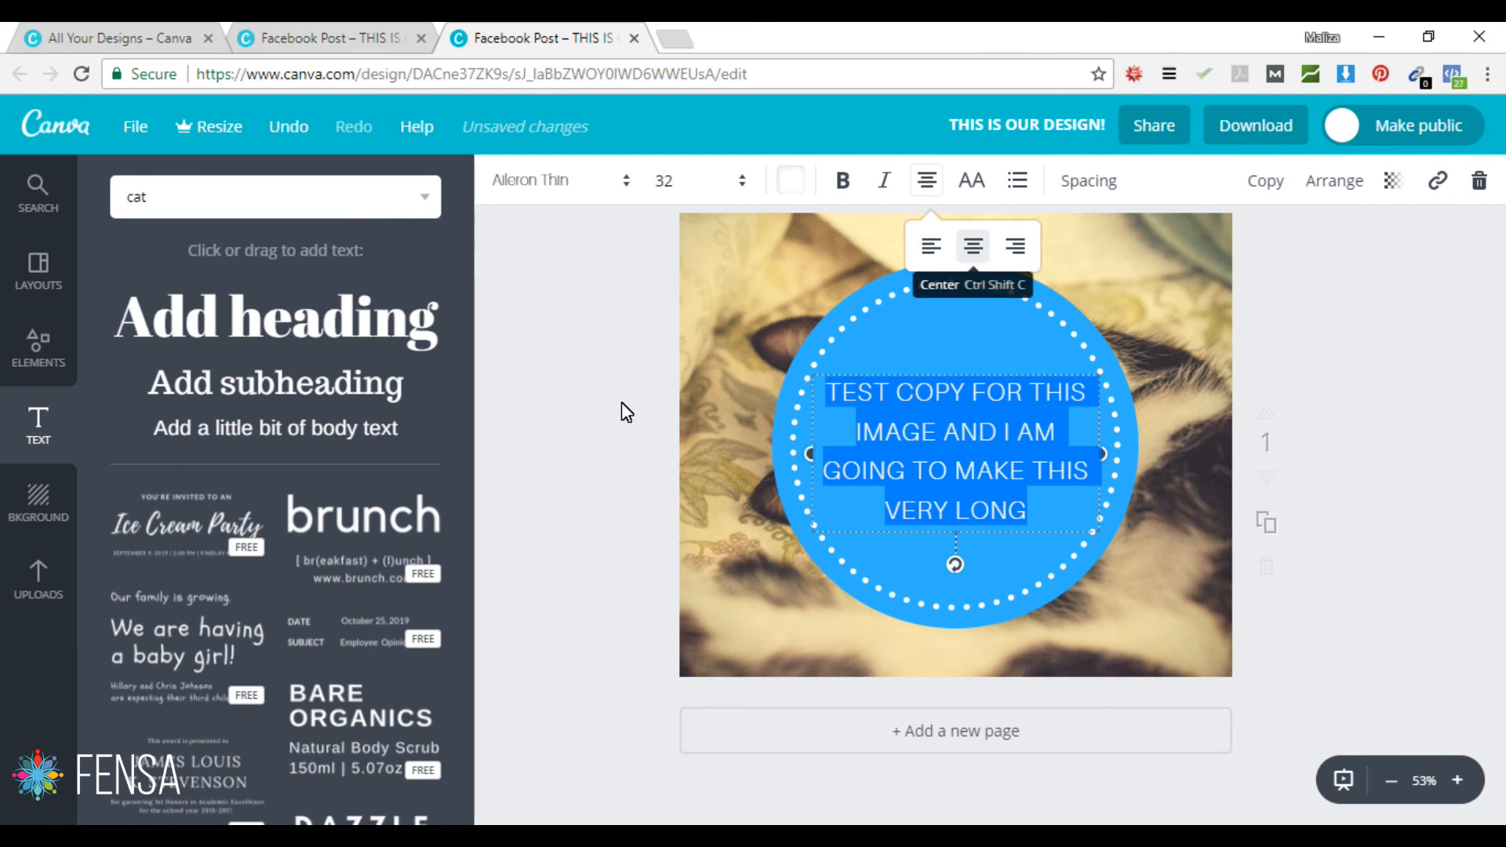
Step: Nudge the text to the circle's centre, duplicate page 1, reorder the pages, and open Download
click(552, 430)
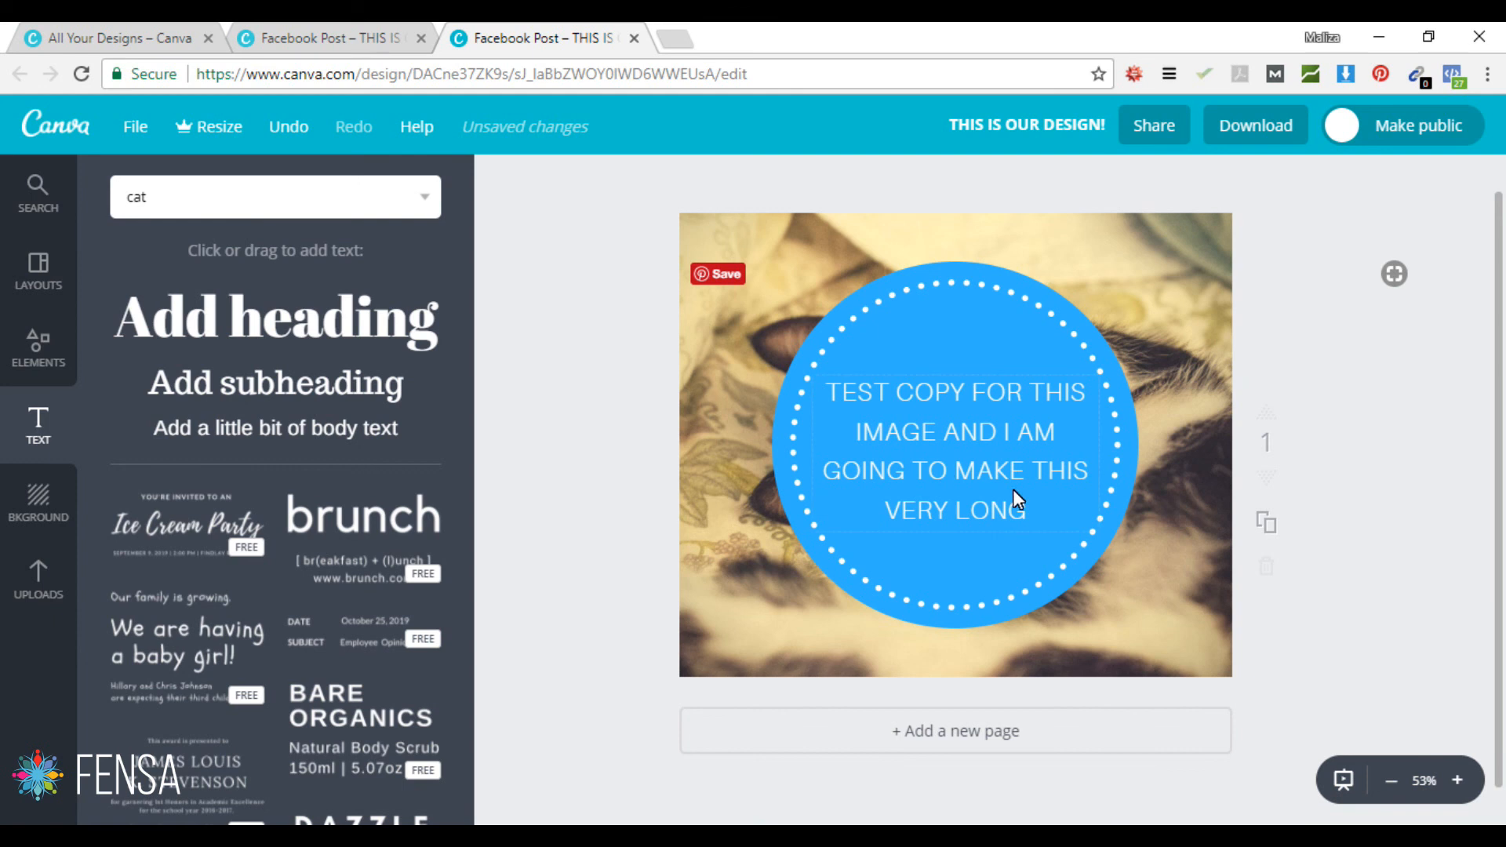
drag(981, 375, 986, 365)
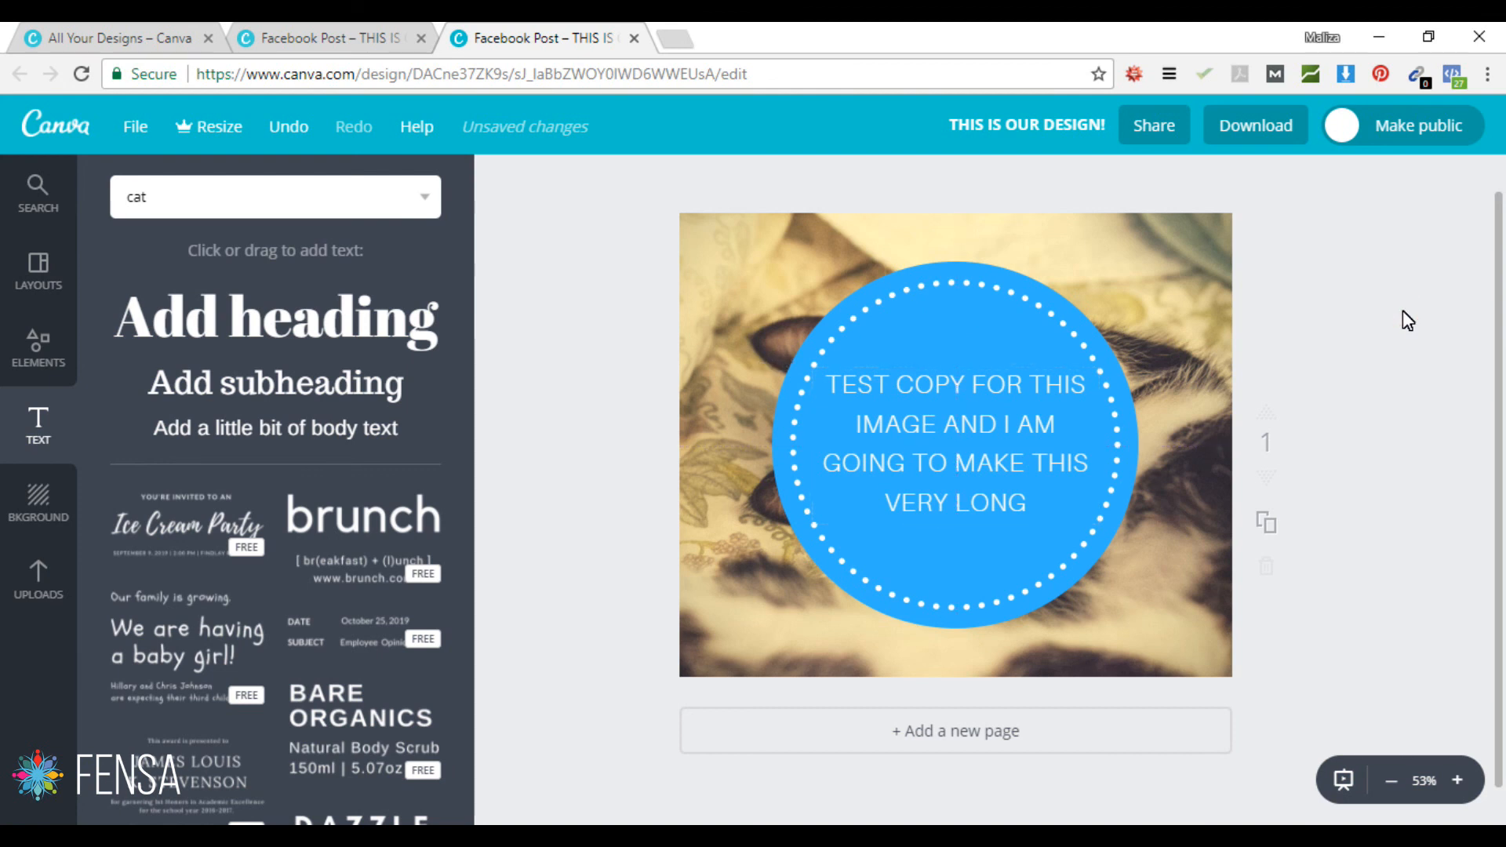
click(1265, 515)
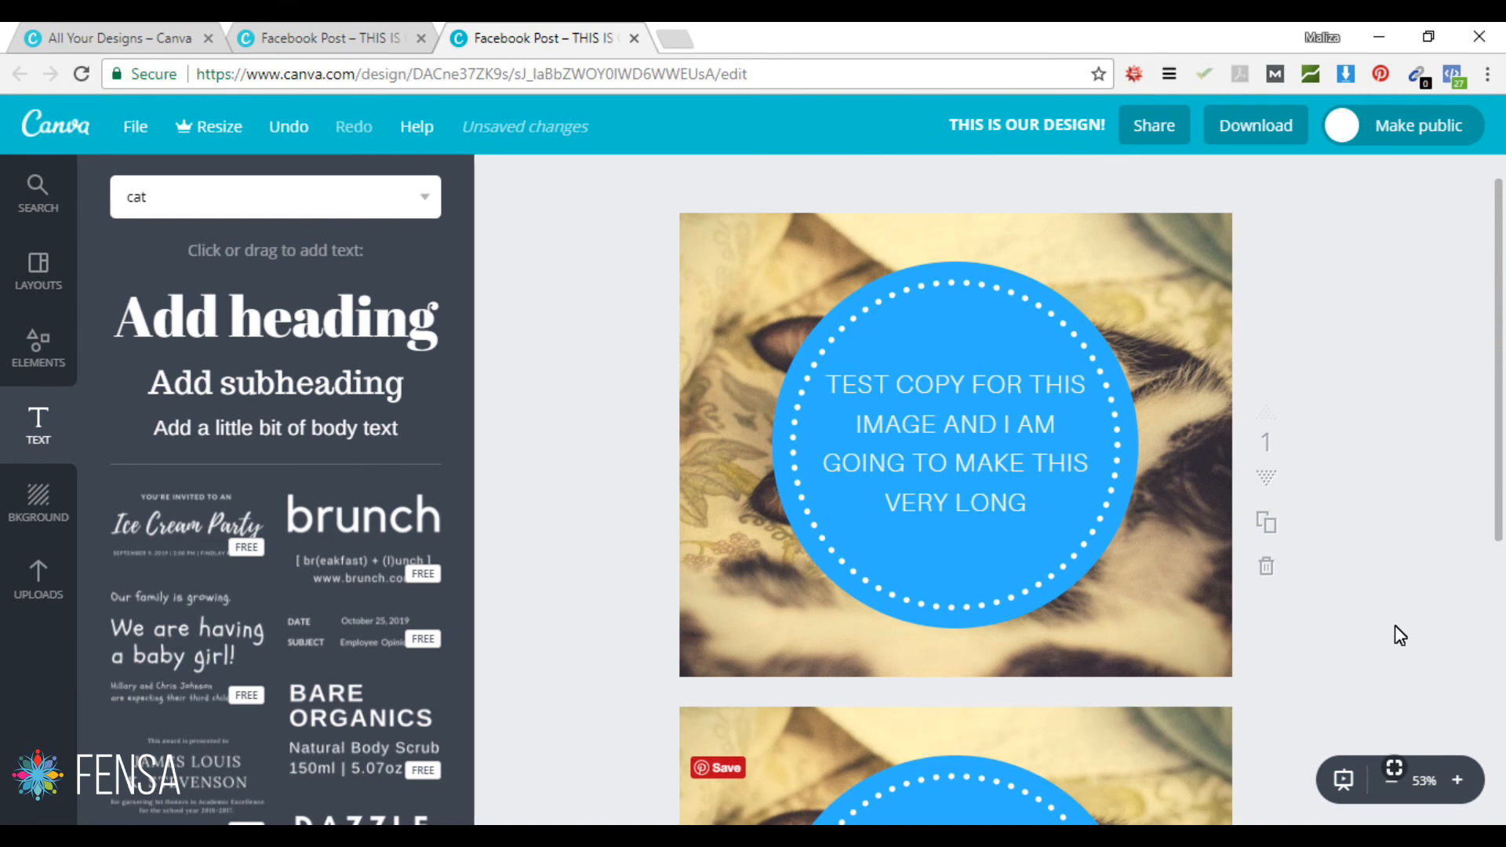
scroll(1396, 628, down, 5)
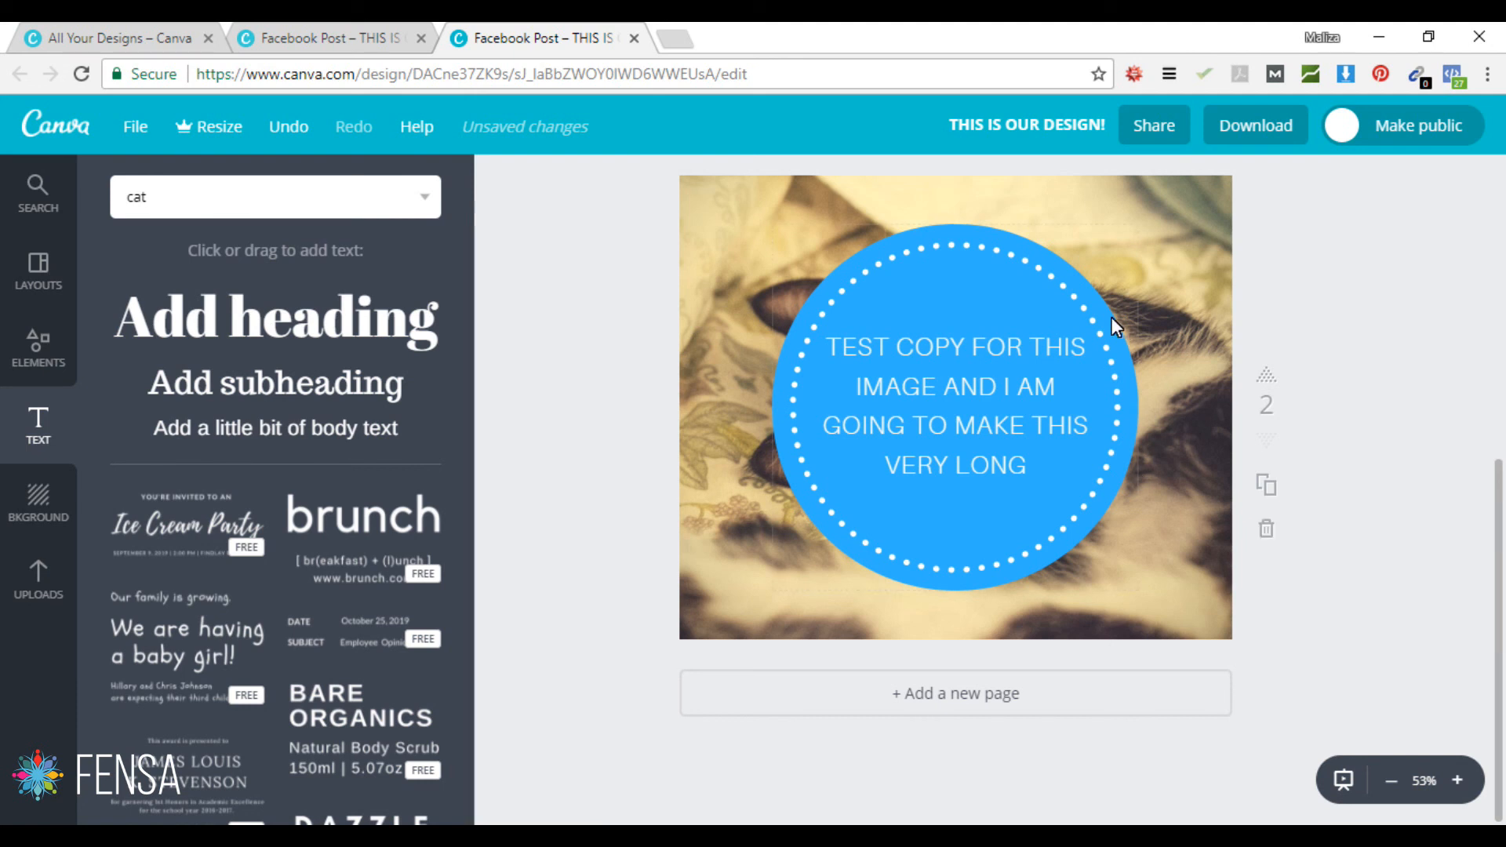
click(1266, 378)
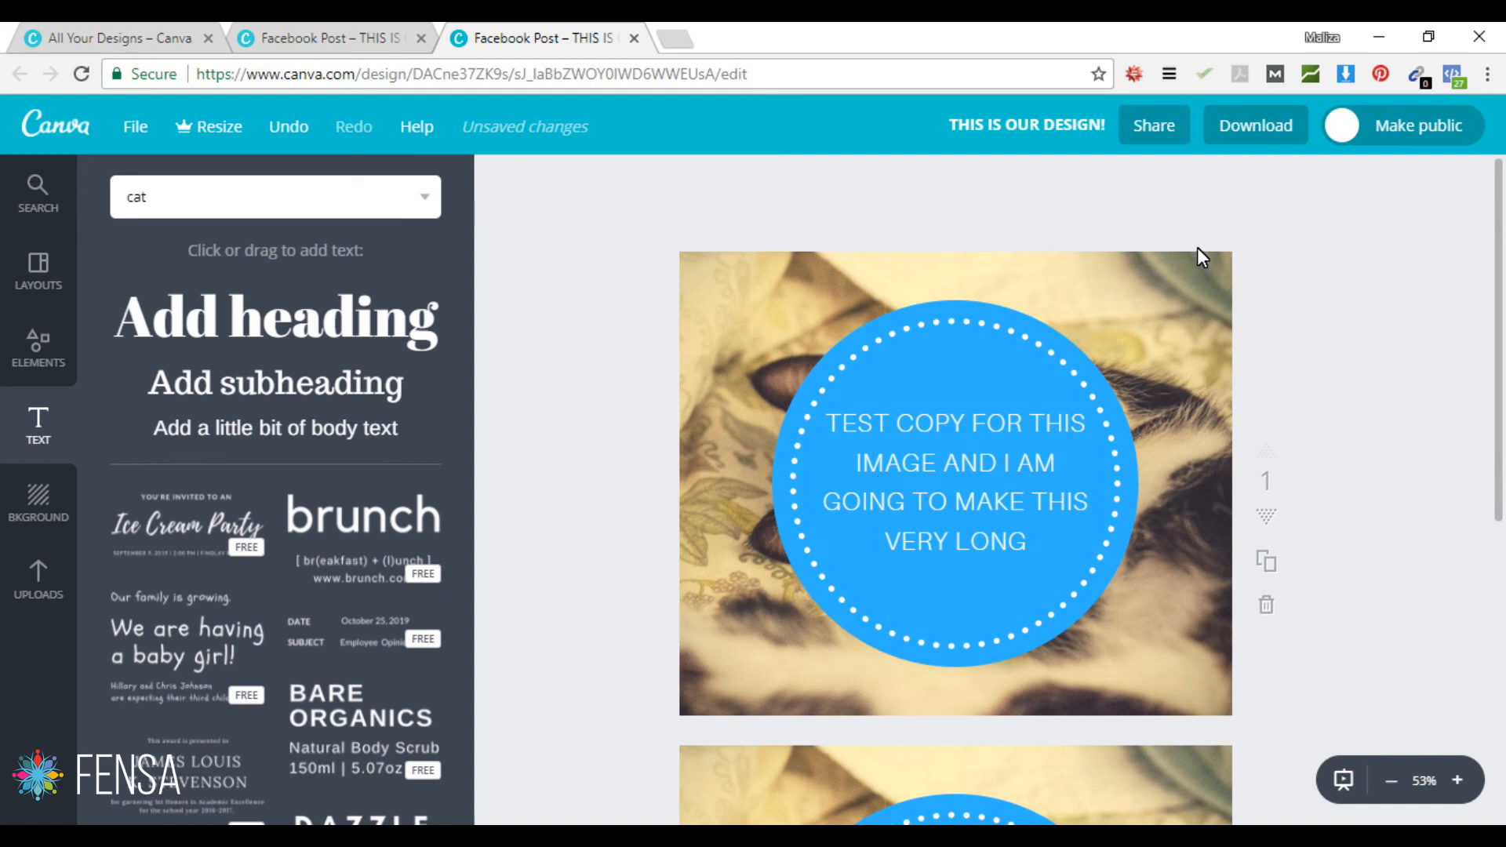
click(1251, 117)
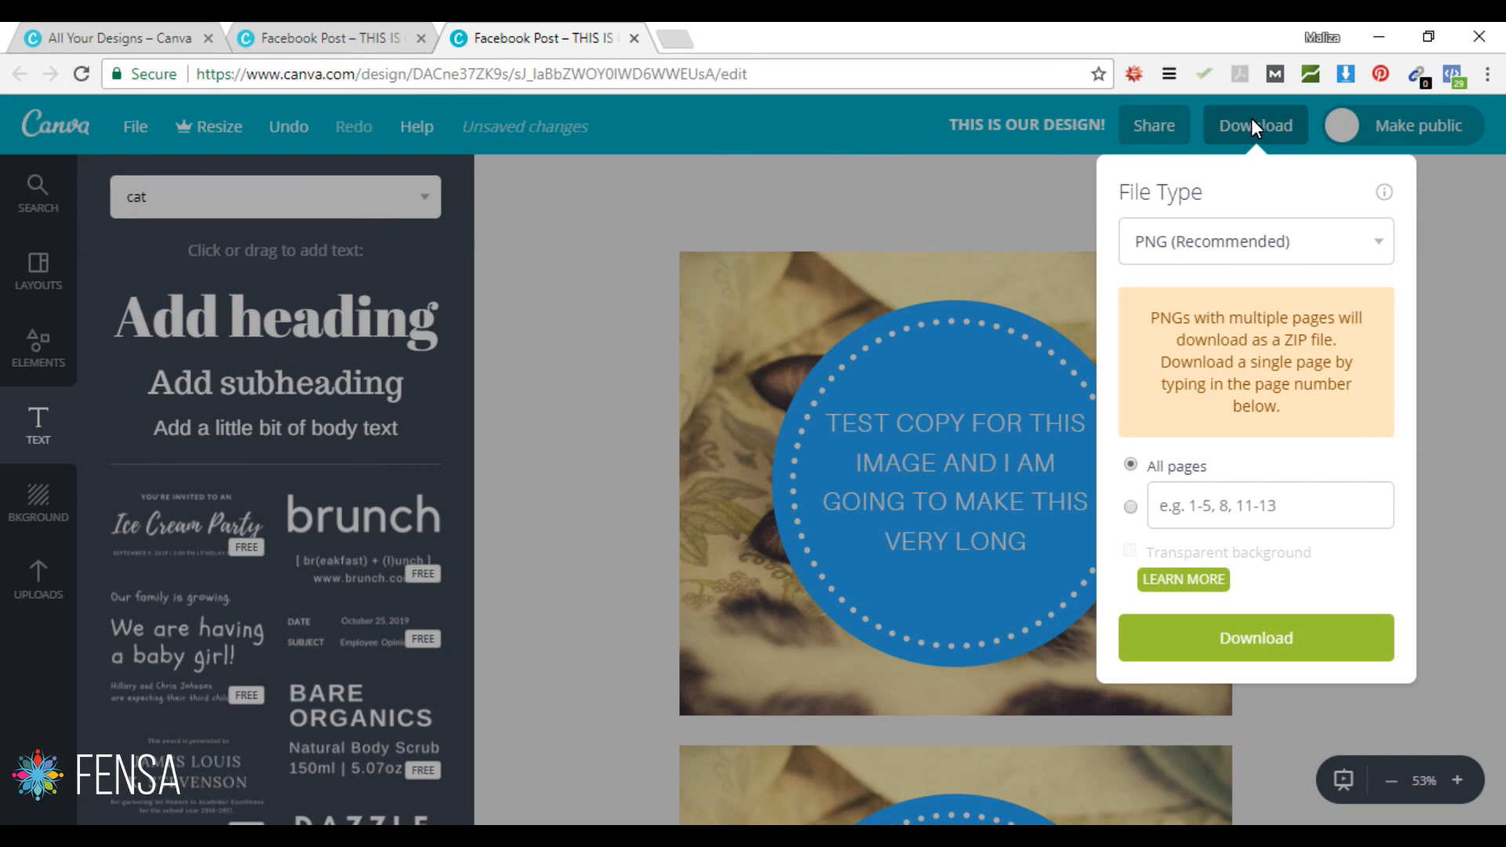
Step: Keep PNG (Recommended) as the file type, limit the pages to page 2, and download it
click(1378, 245)
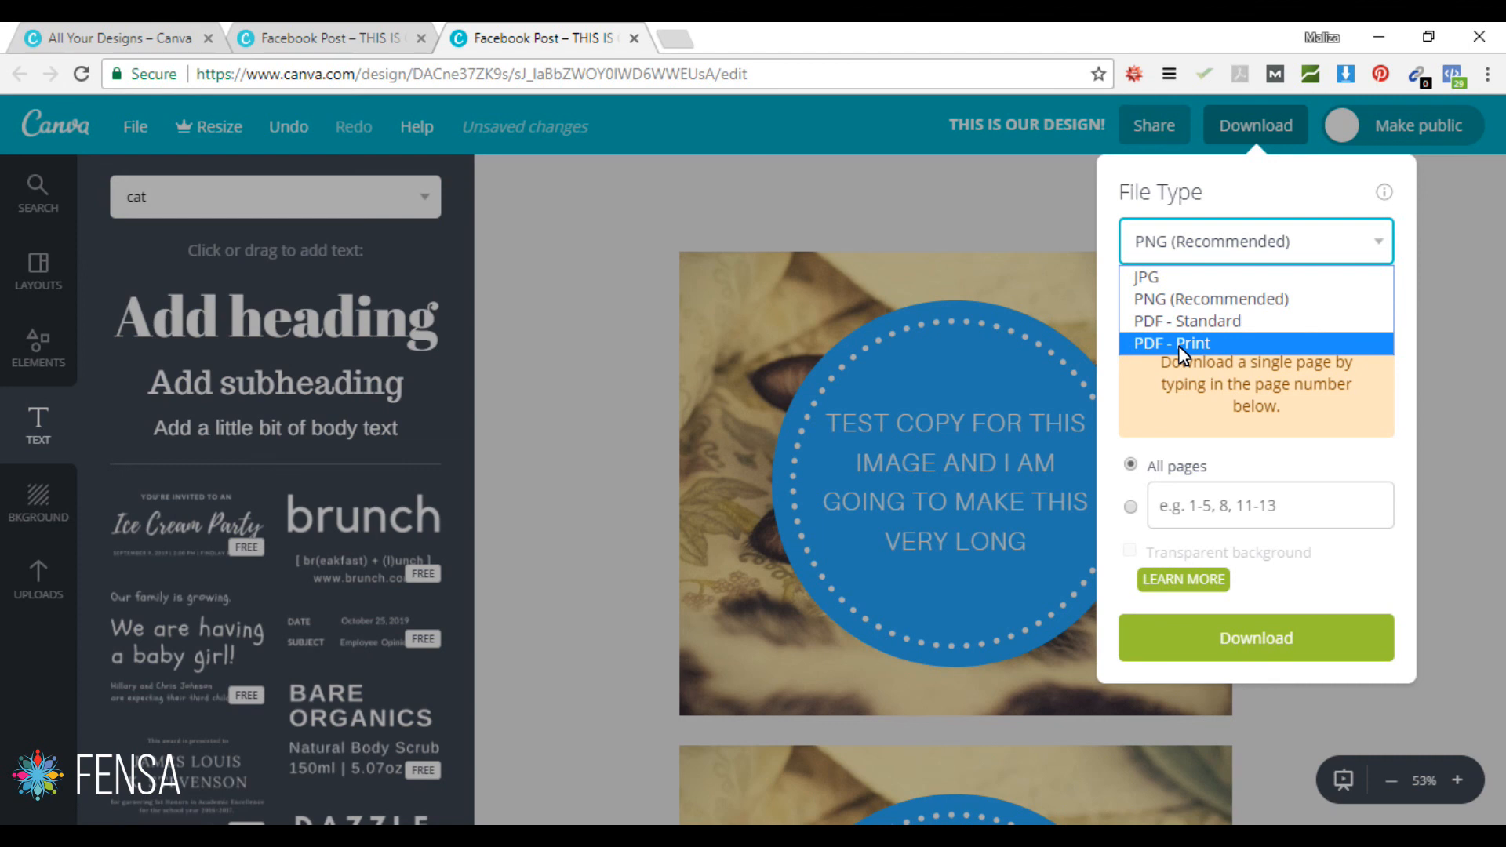
click(1180, 298)
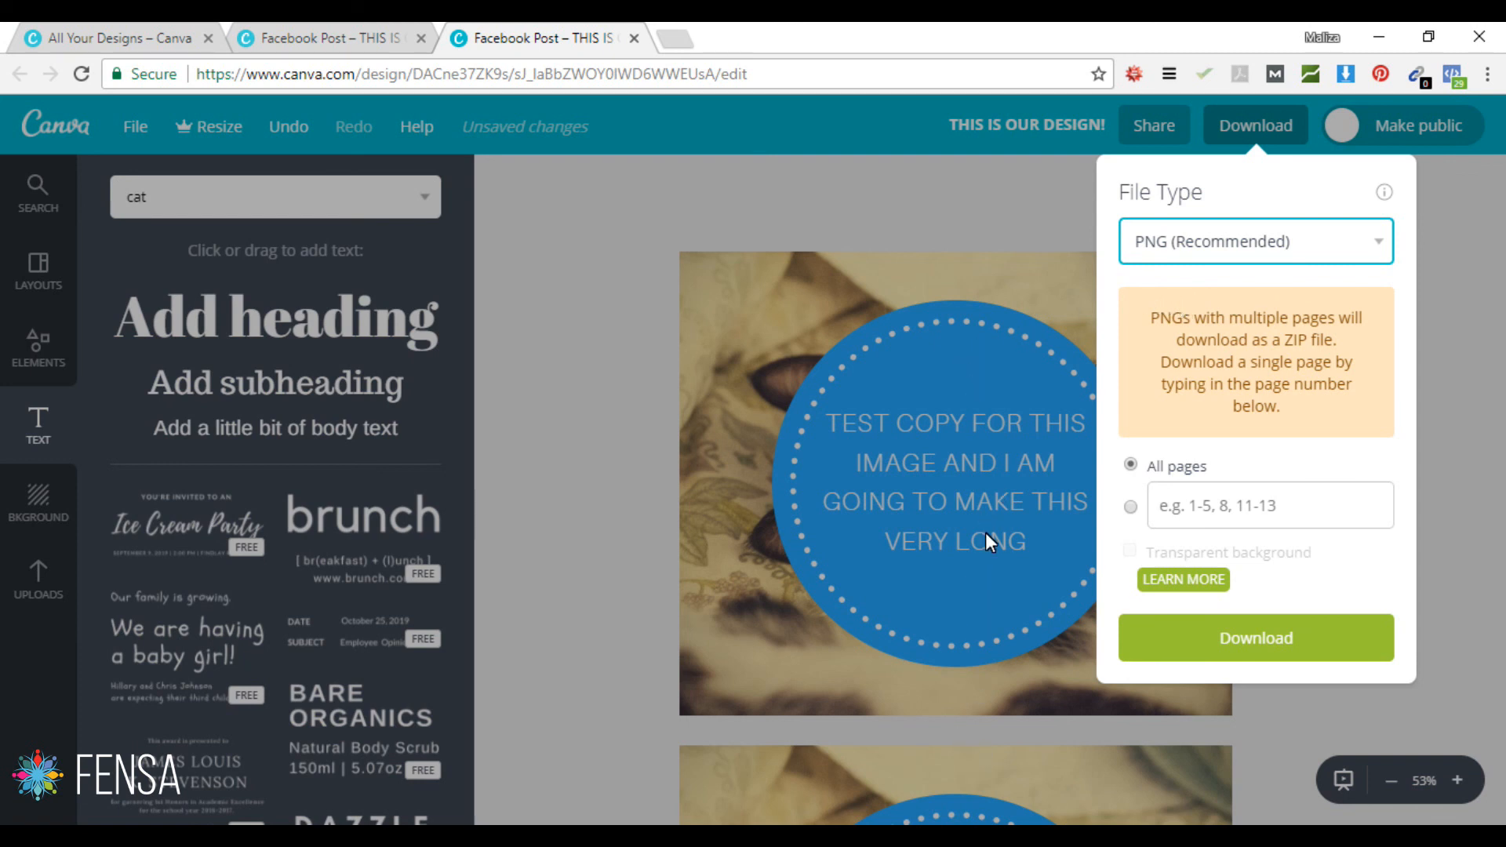
click(1193, 506)
click(1213, 506)
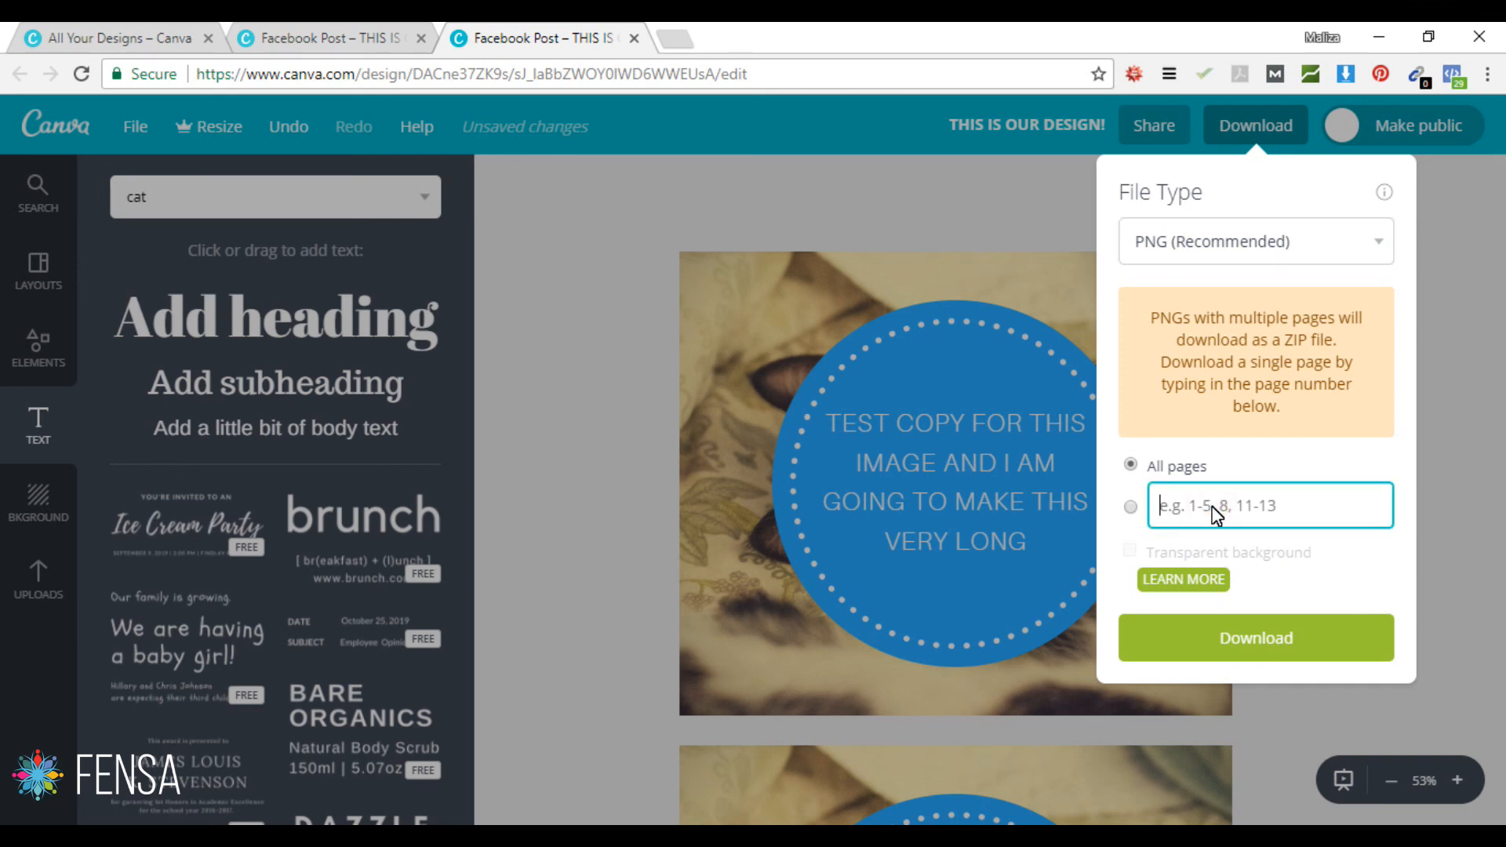
text(2)
click(1259, 637)
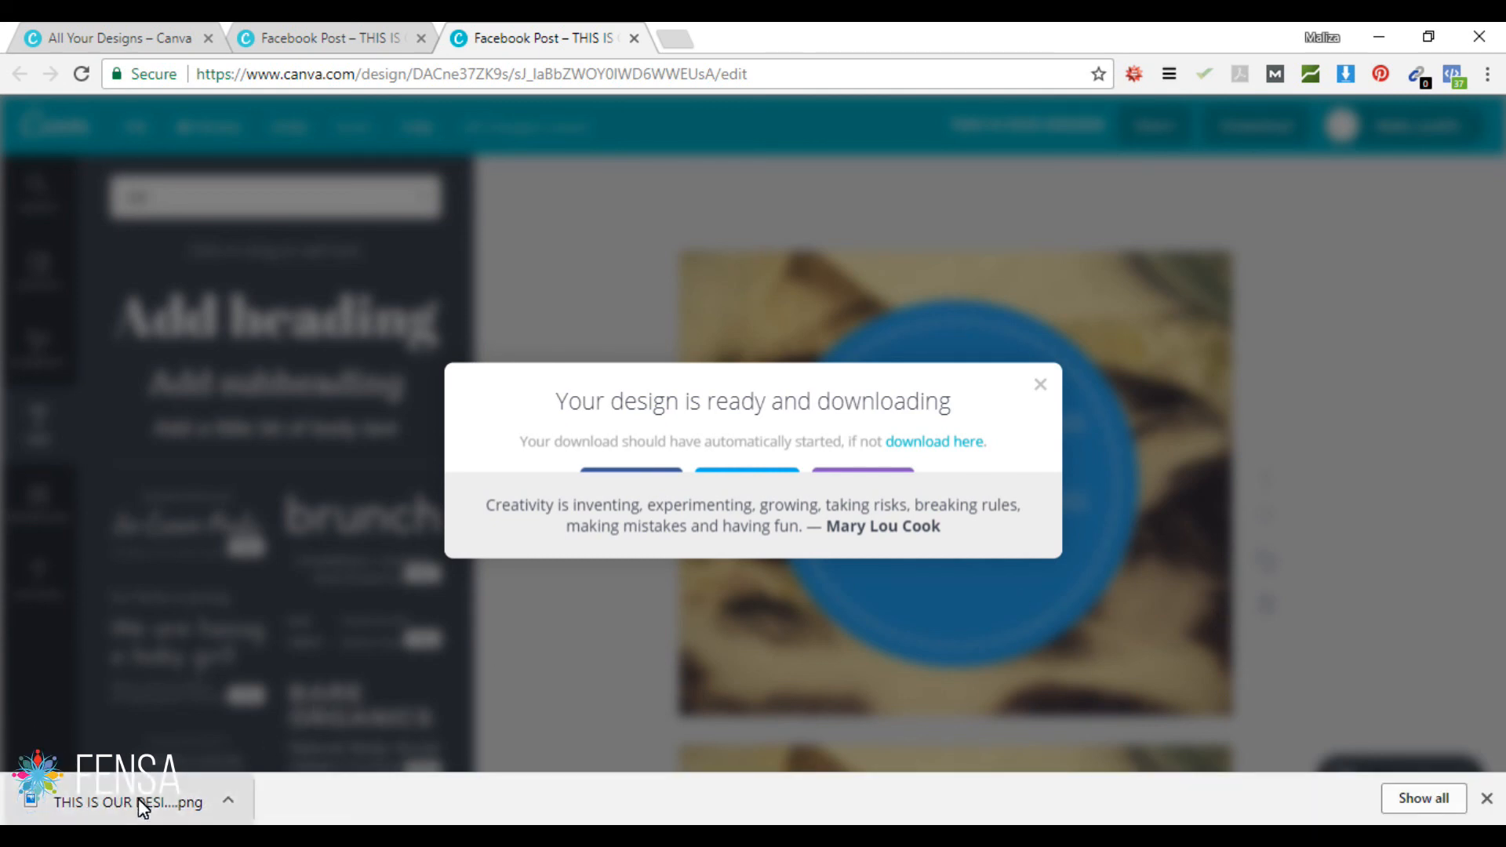
Step: View the downloaded cat-design PNG in Photos, then close Photos and Chrome's downloads bar
click(117, 808)
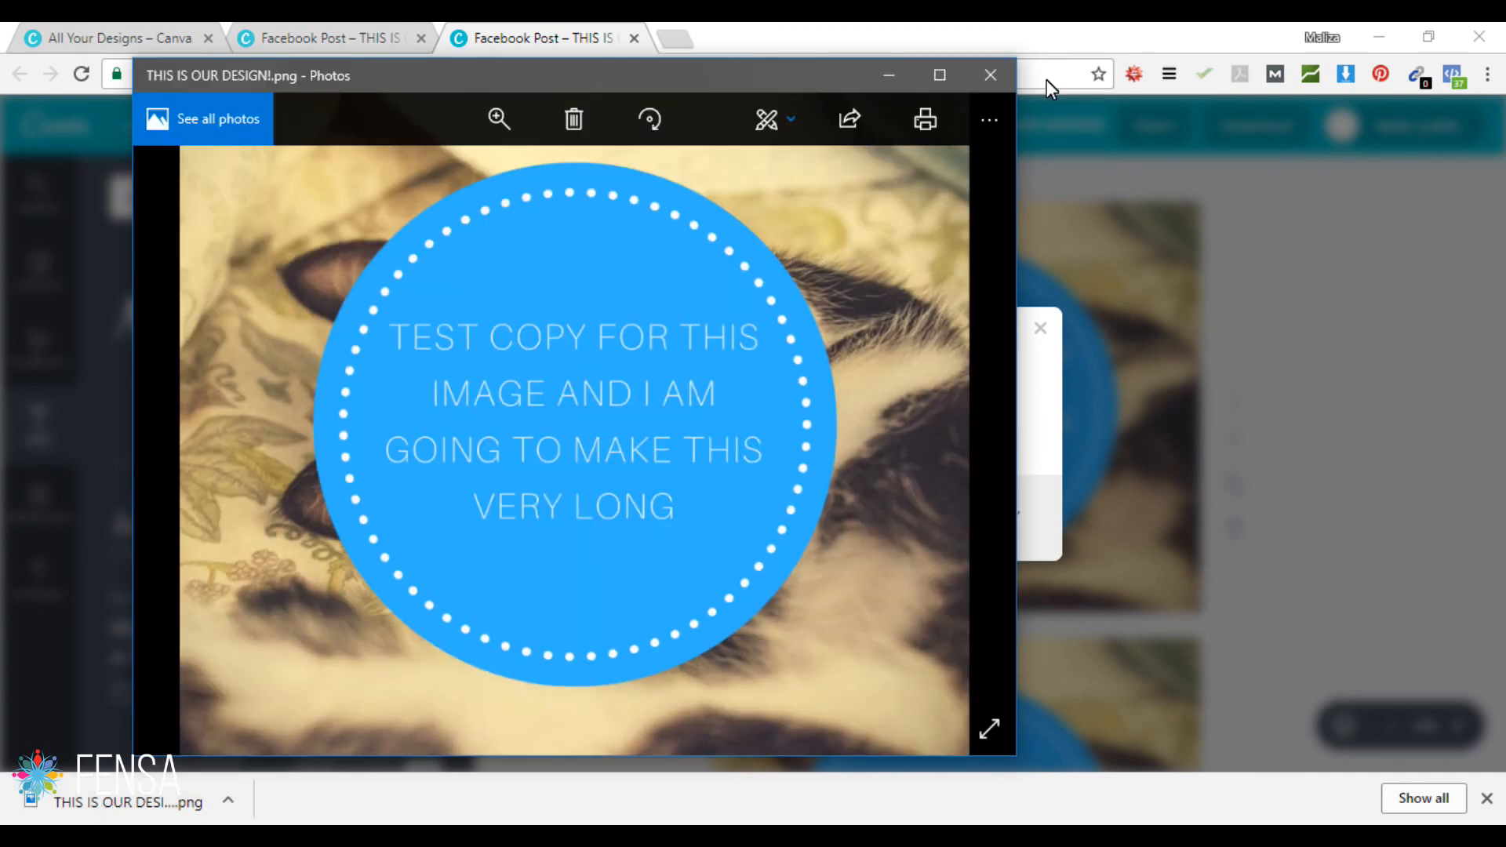
click(993, 76)
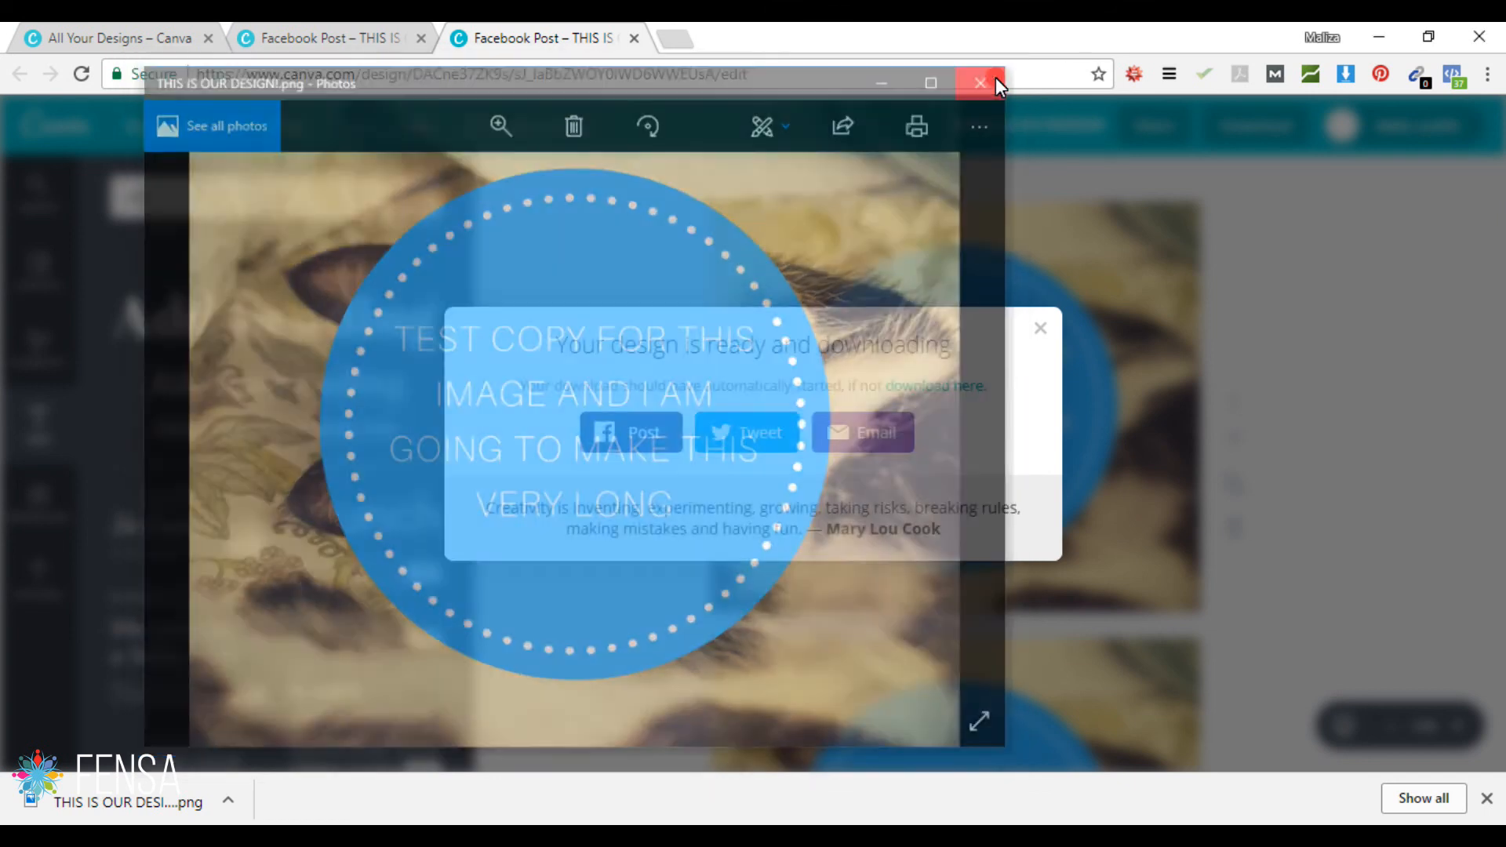
click(1039, 327)
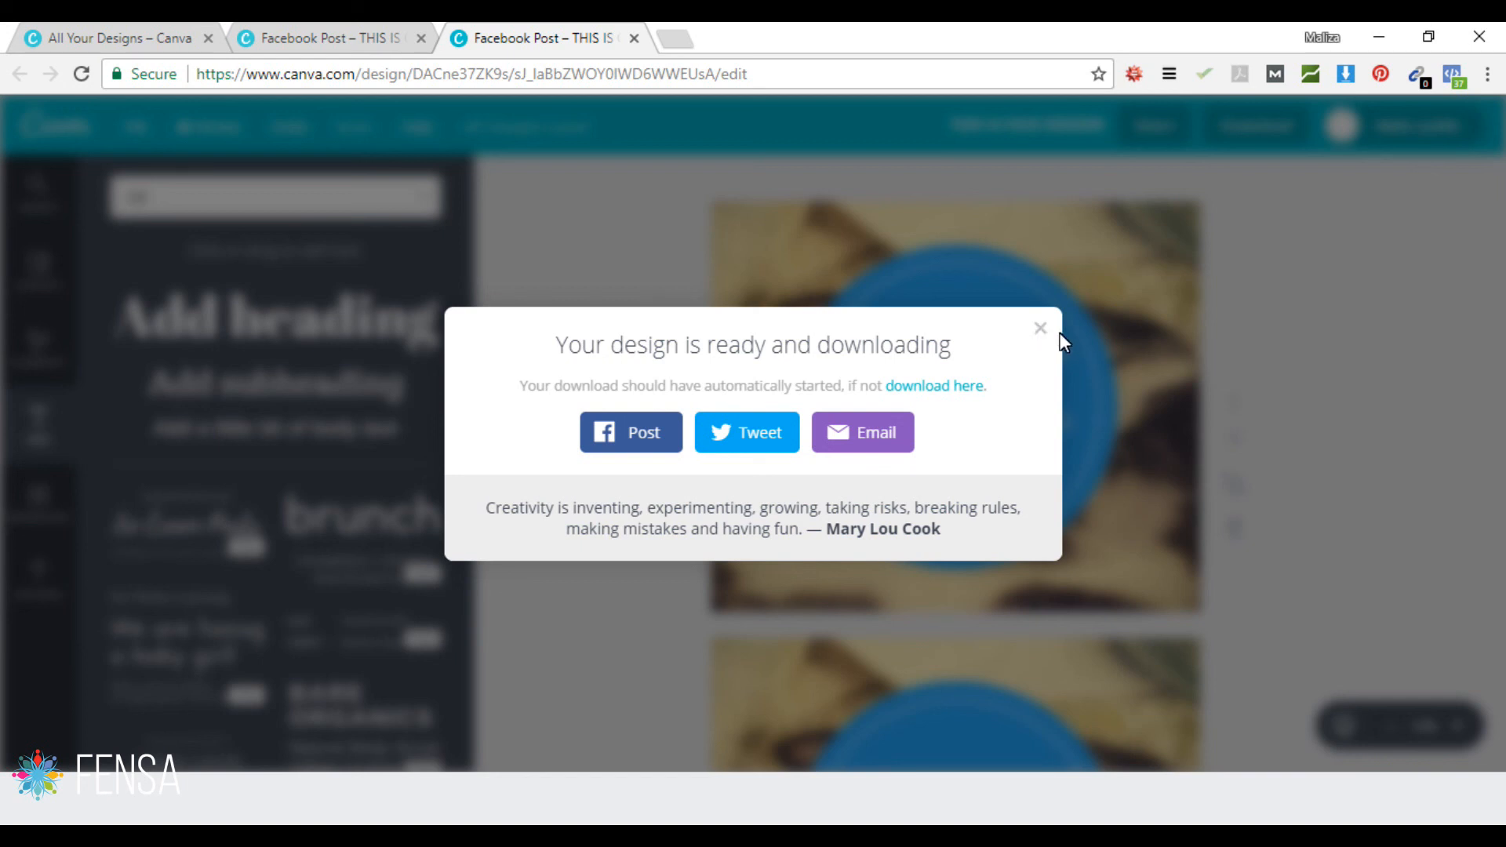
Step: Close the download message and replace the circle's long sentence with 'Edit Text'
click(1041, 328)
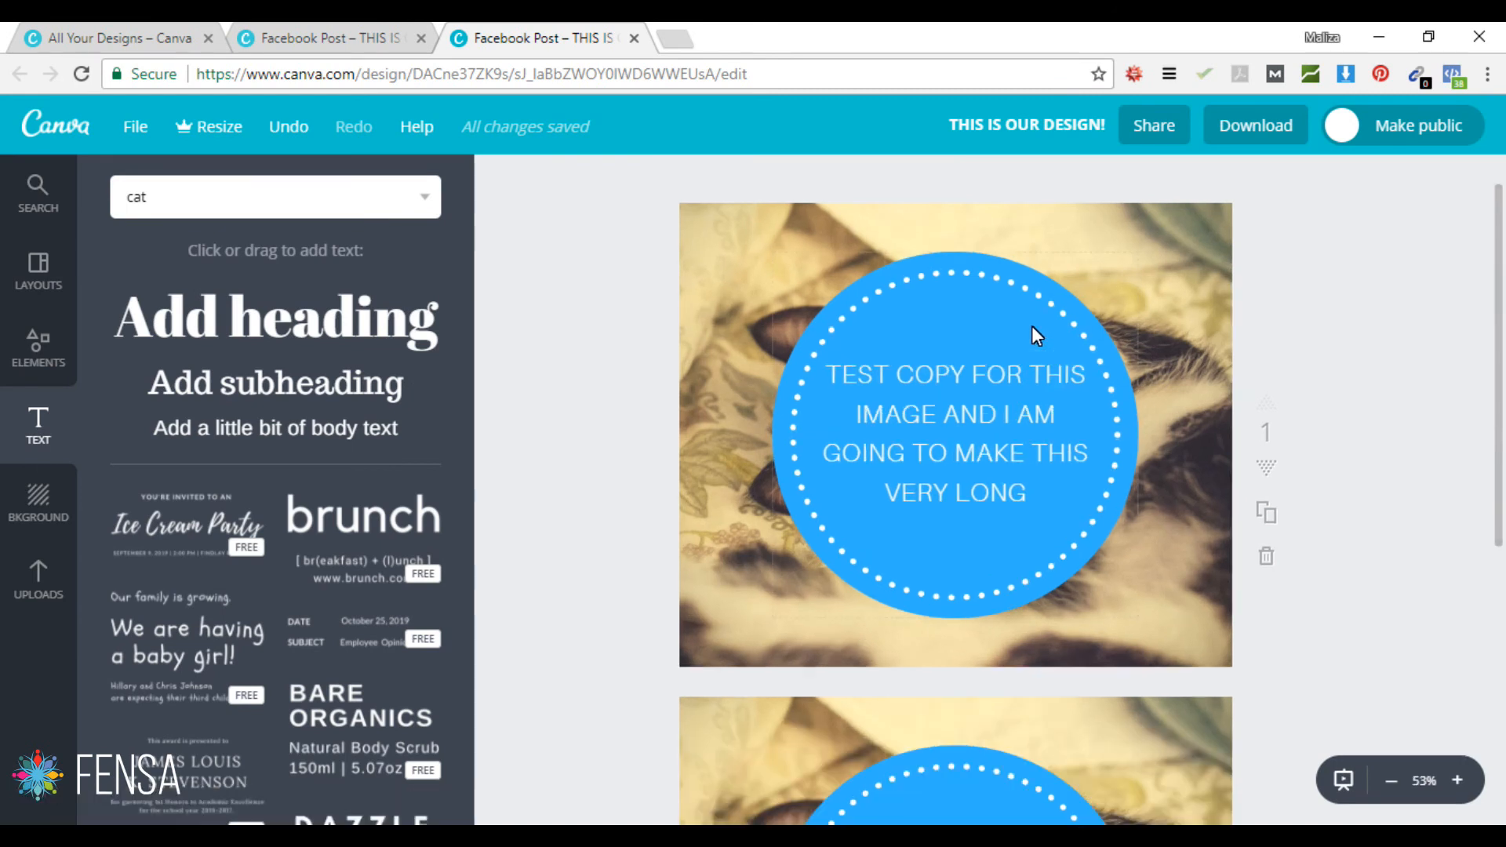
click(975, 408)
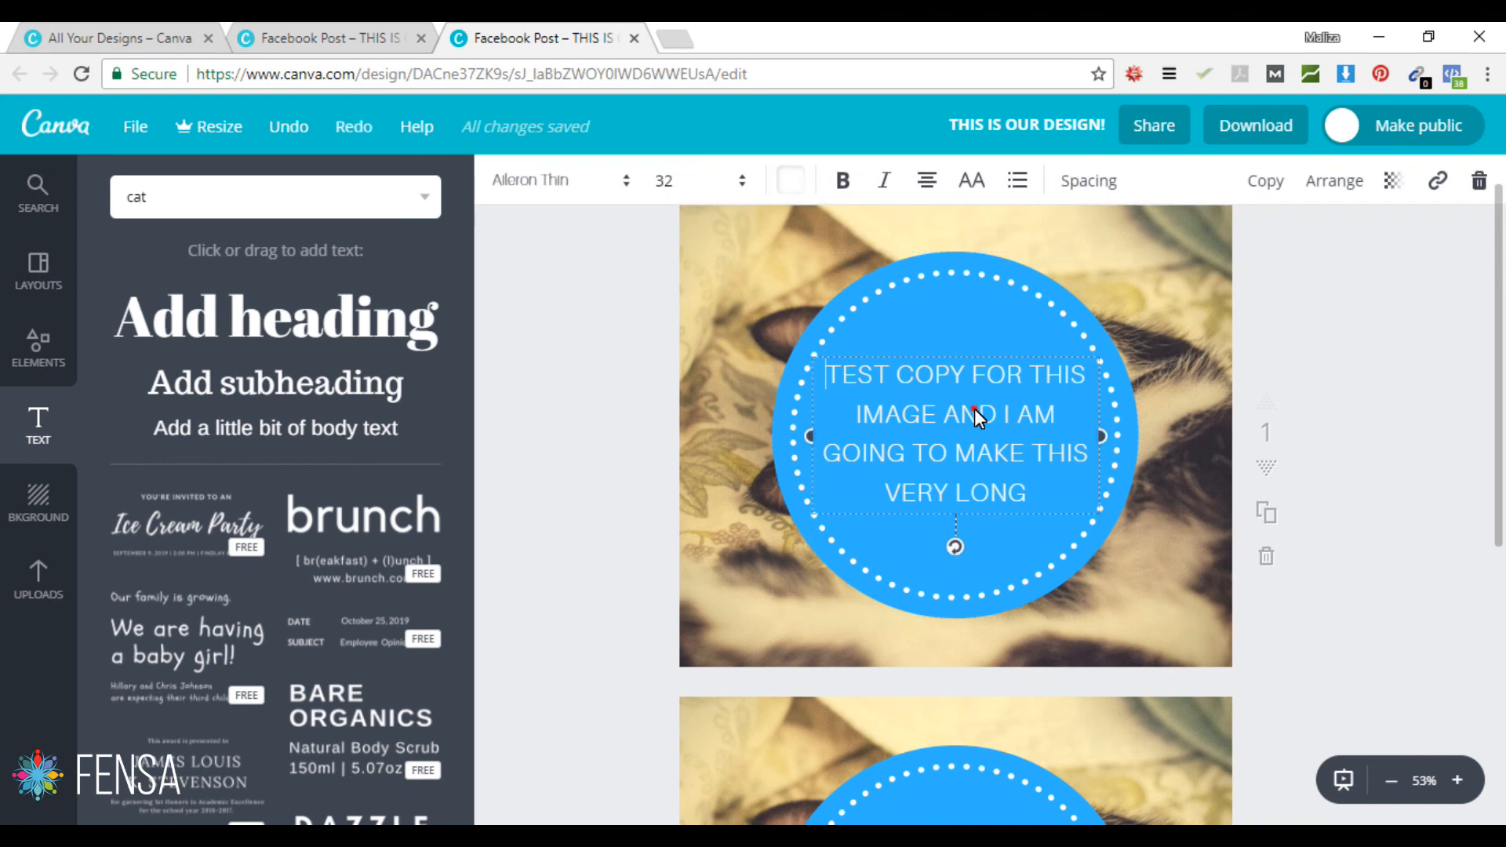
double_click(979, 404)
text(Edit Text)
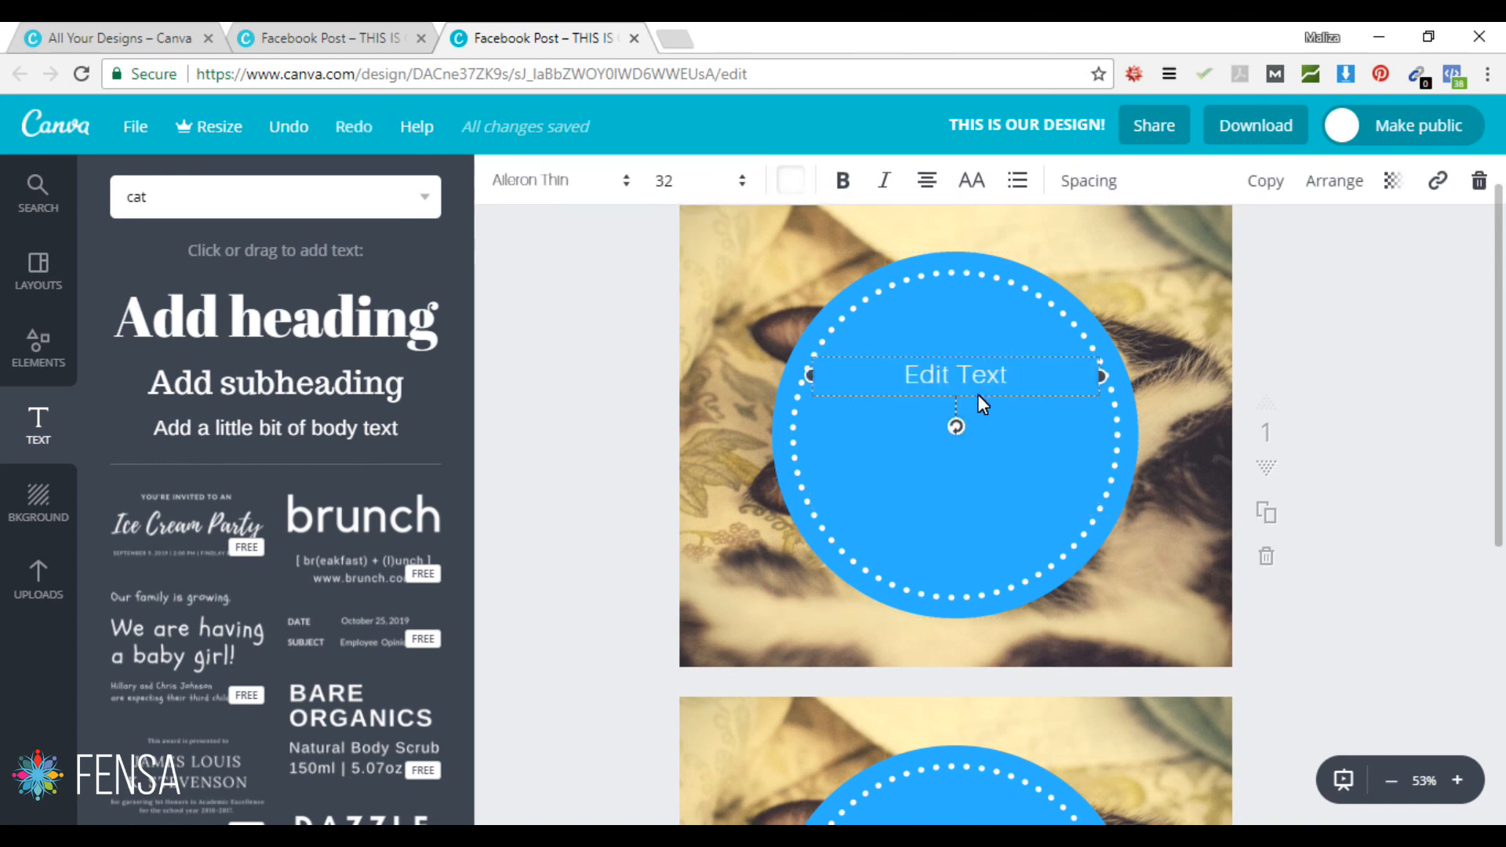
click(1398, 341)
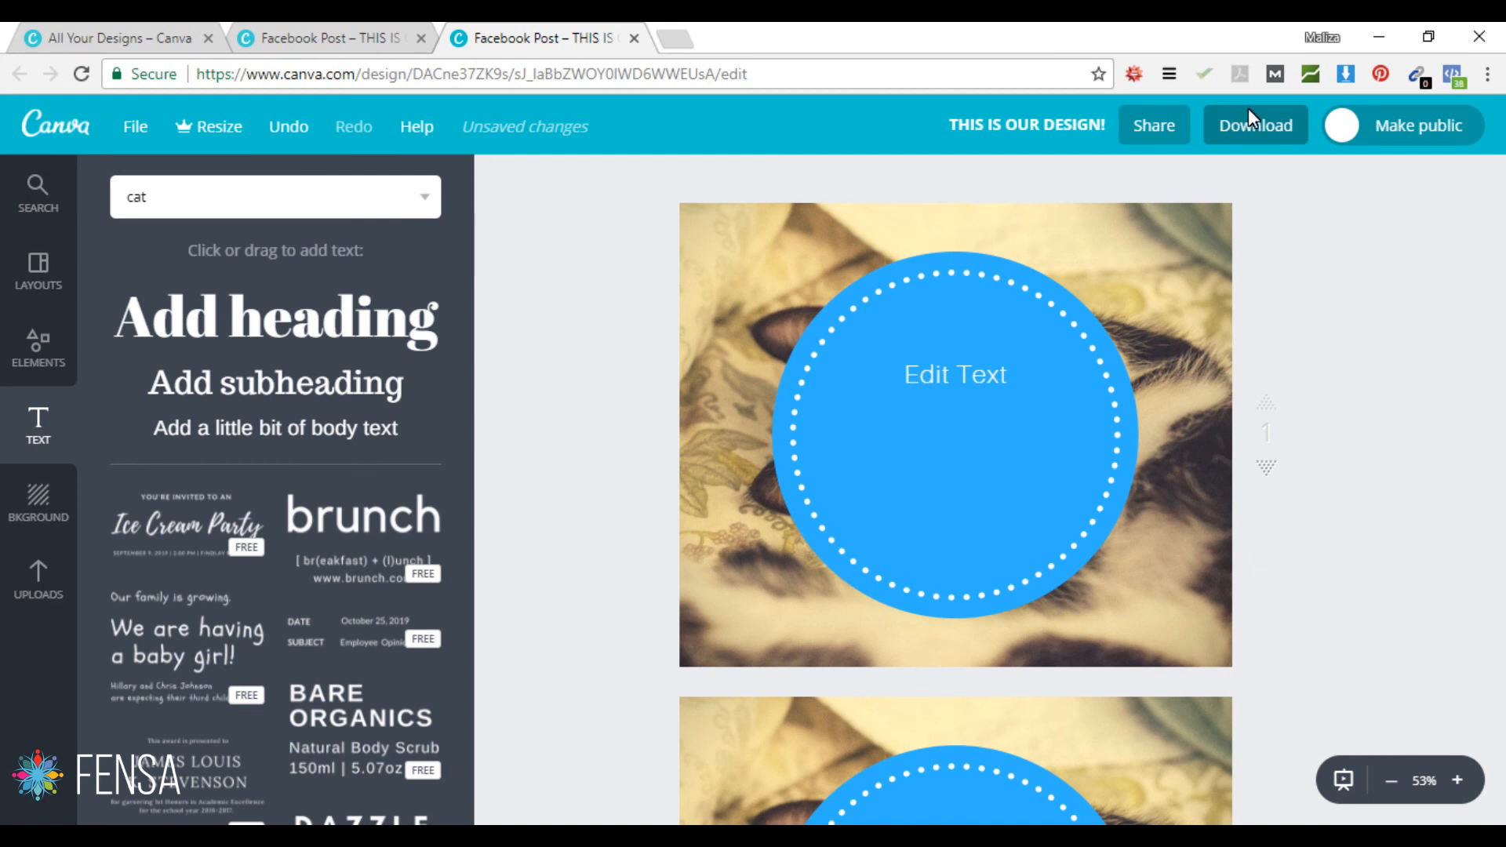
Step: Download all pages as PDF Print with crop marks and bleed, then close the confirmation
click(1255, 127)
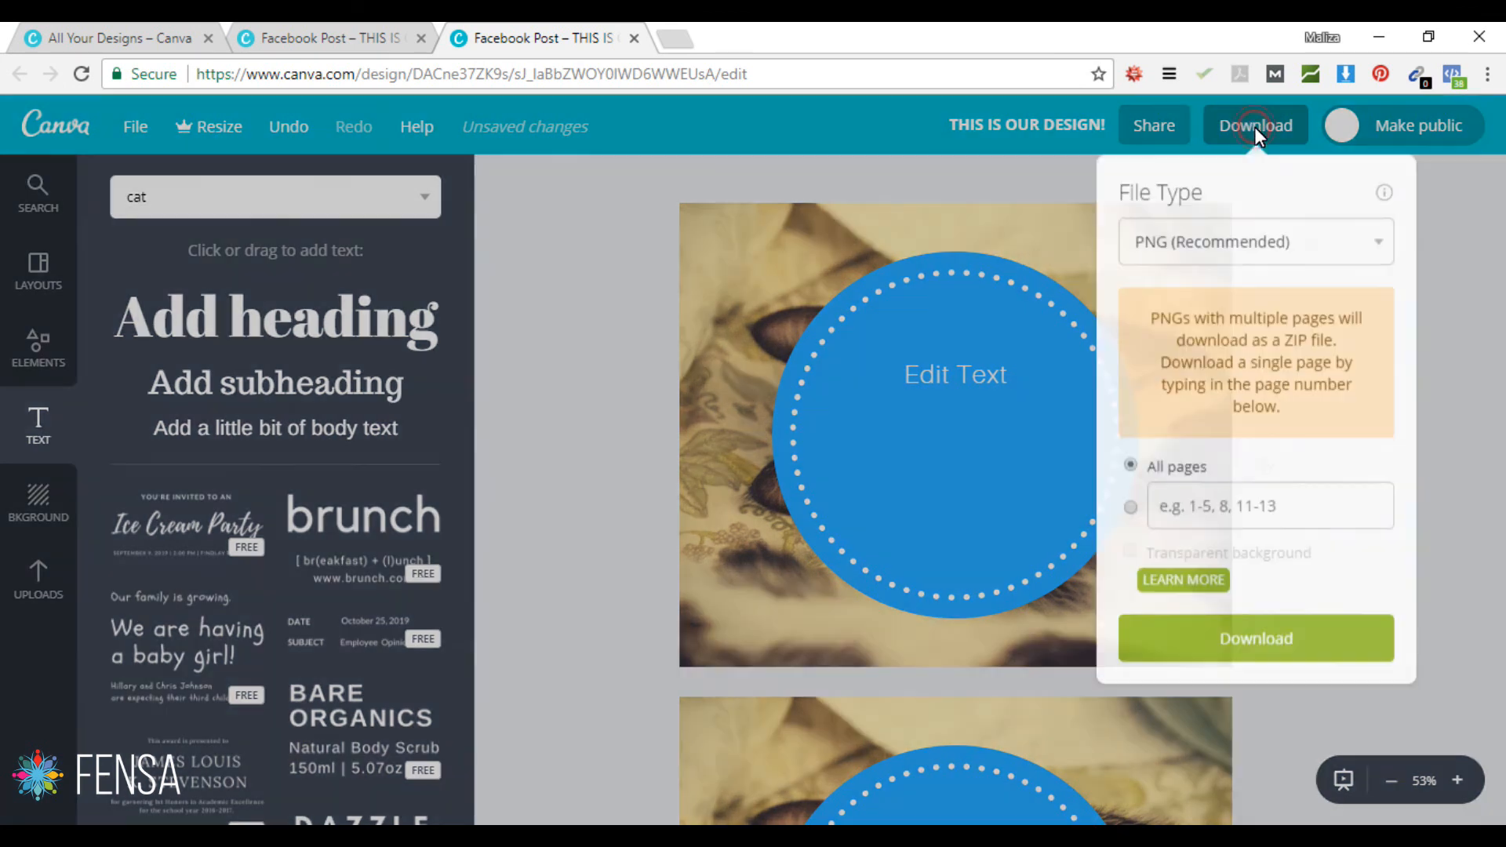
click(1272, 245)
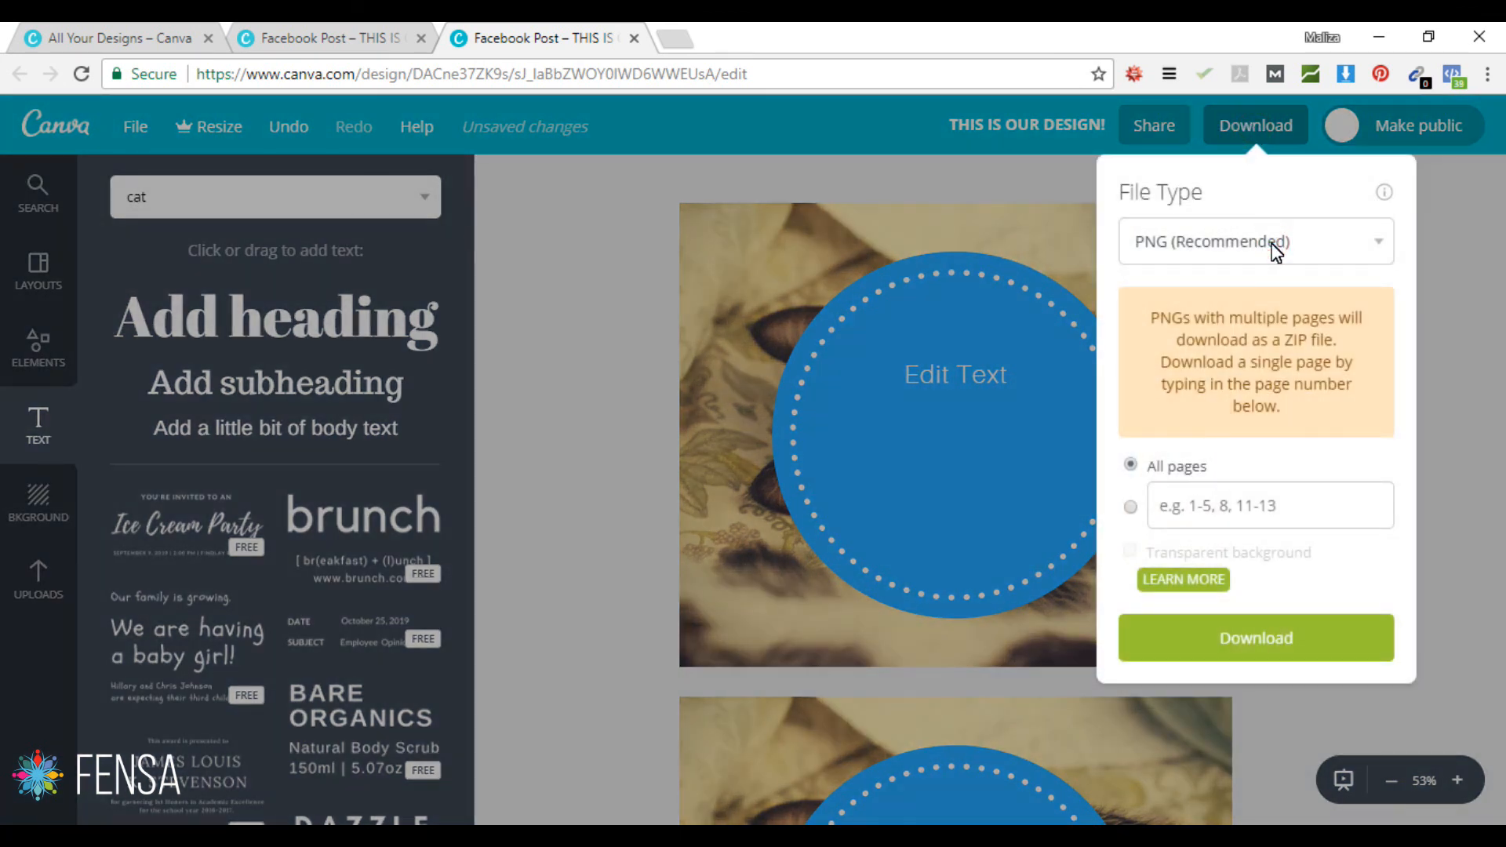
click(1380, 240)
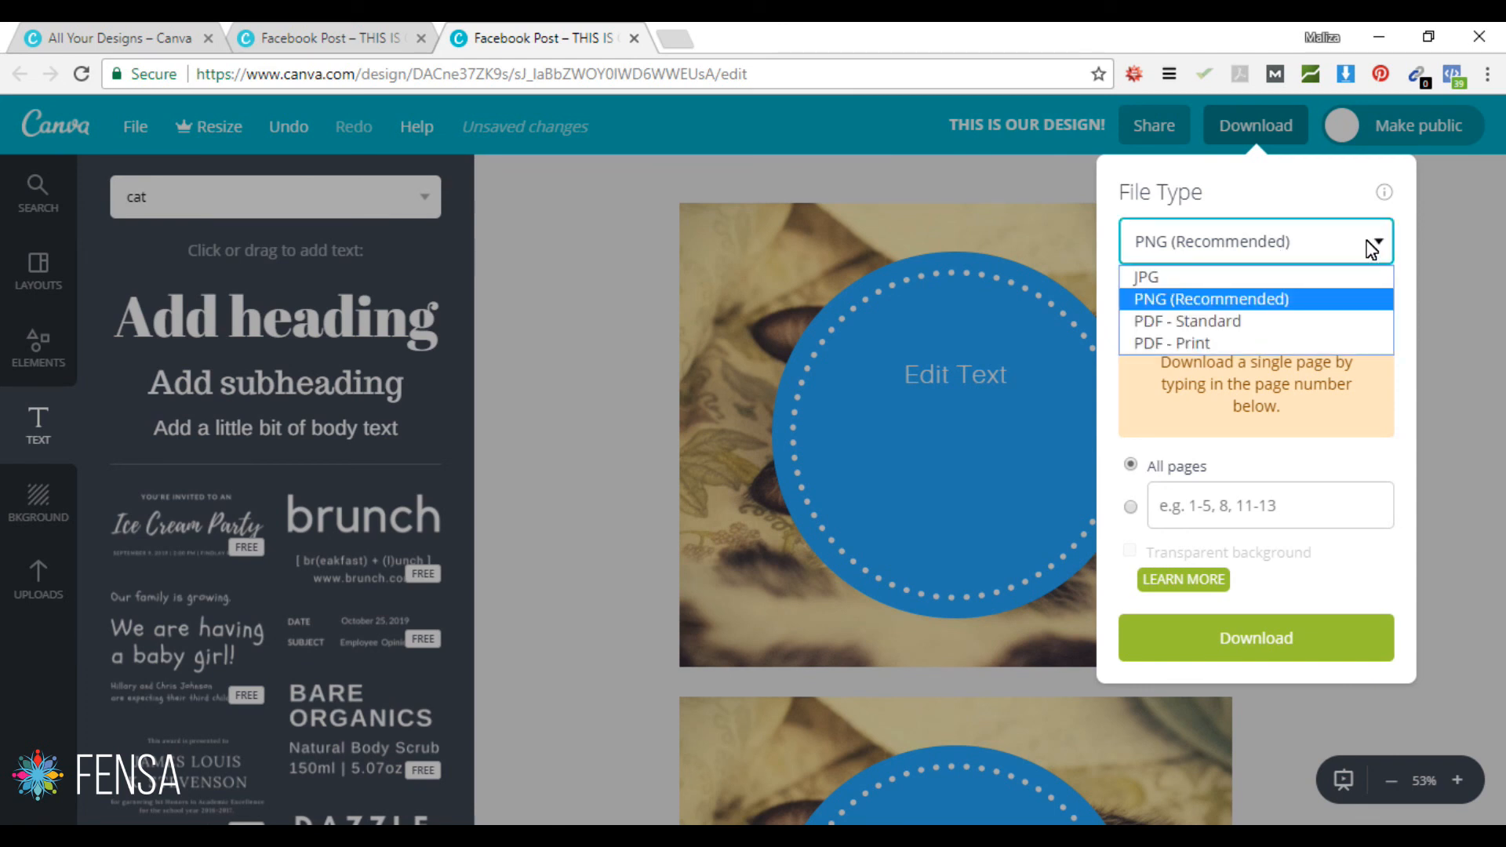
click(1198, 343)
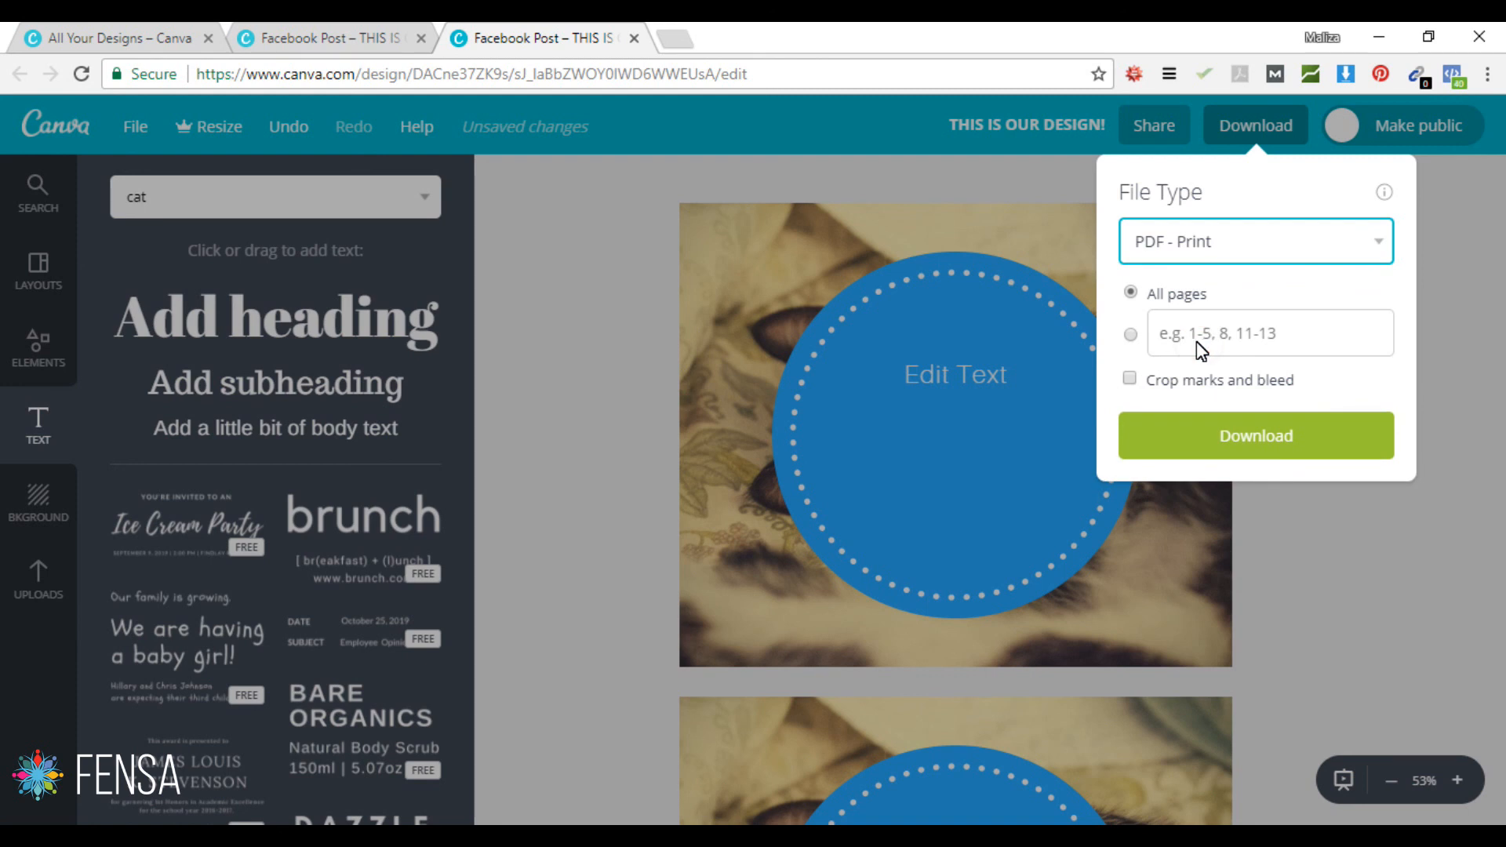
click(1131, 380)
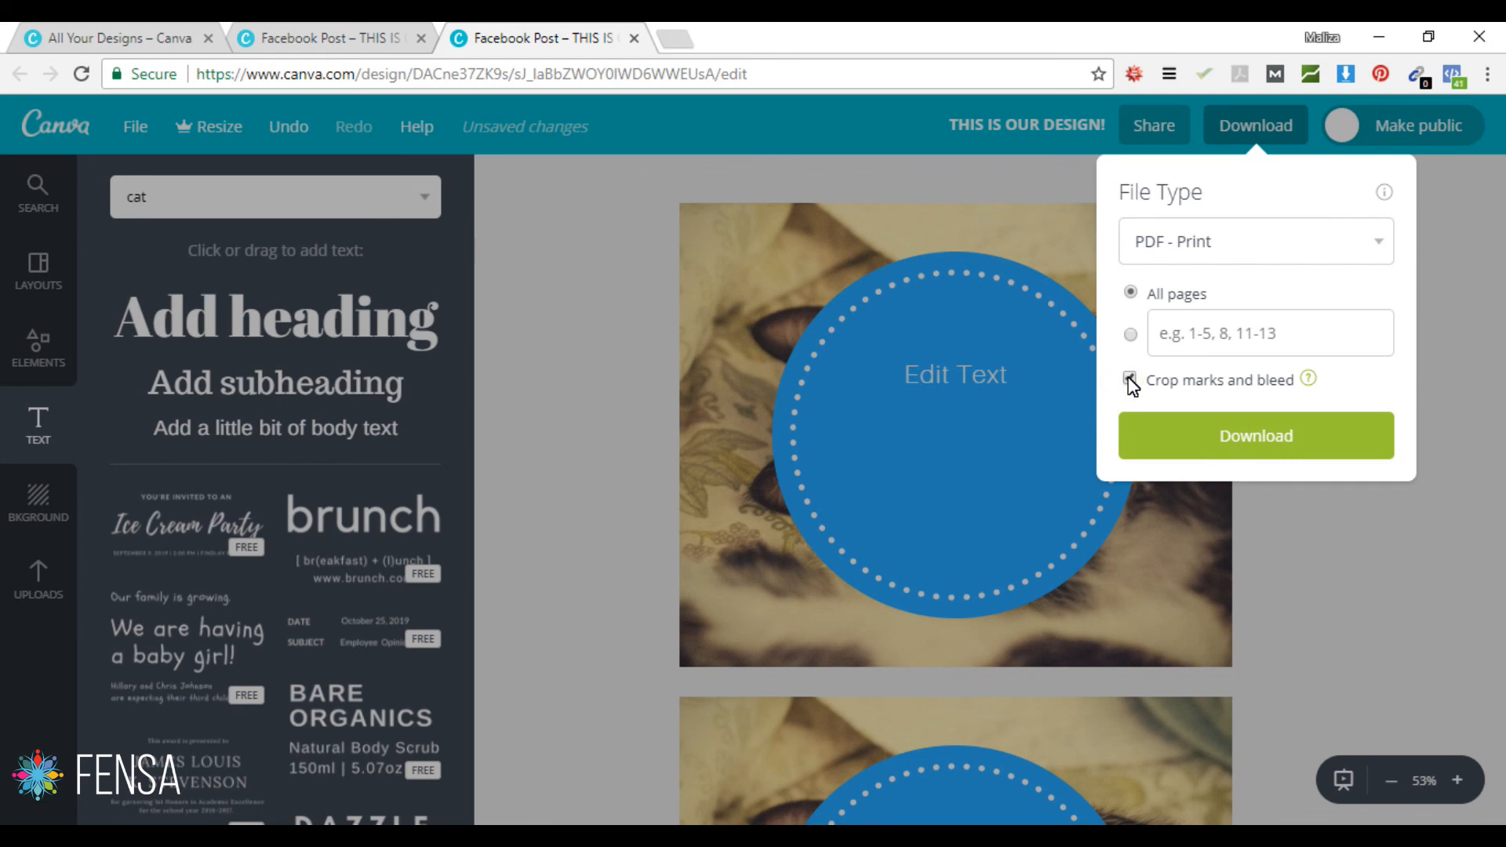
click(1244, 433)
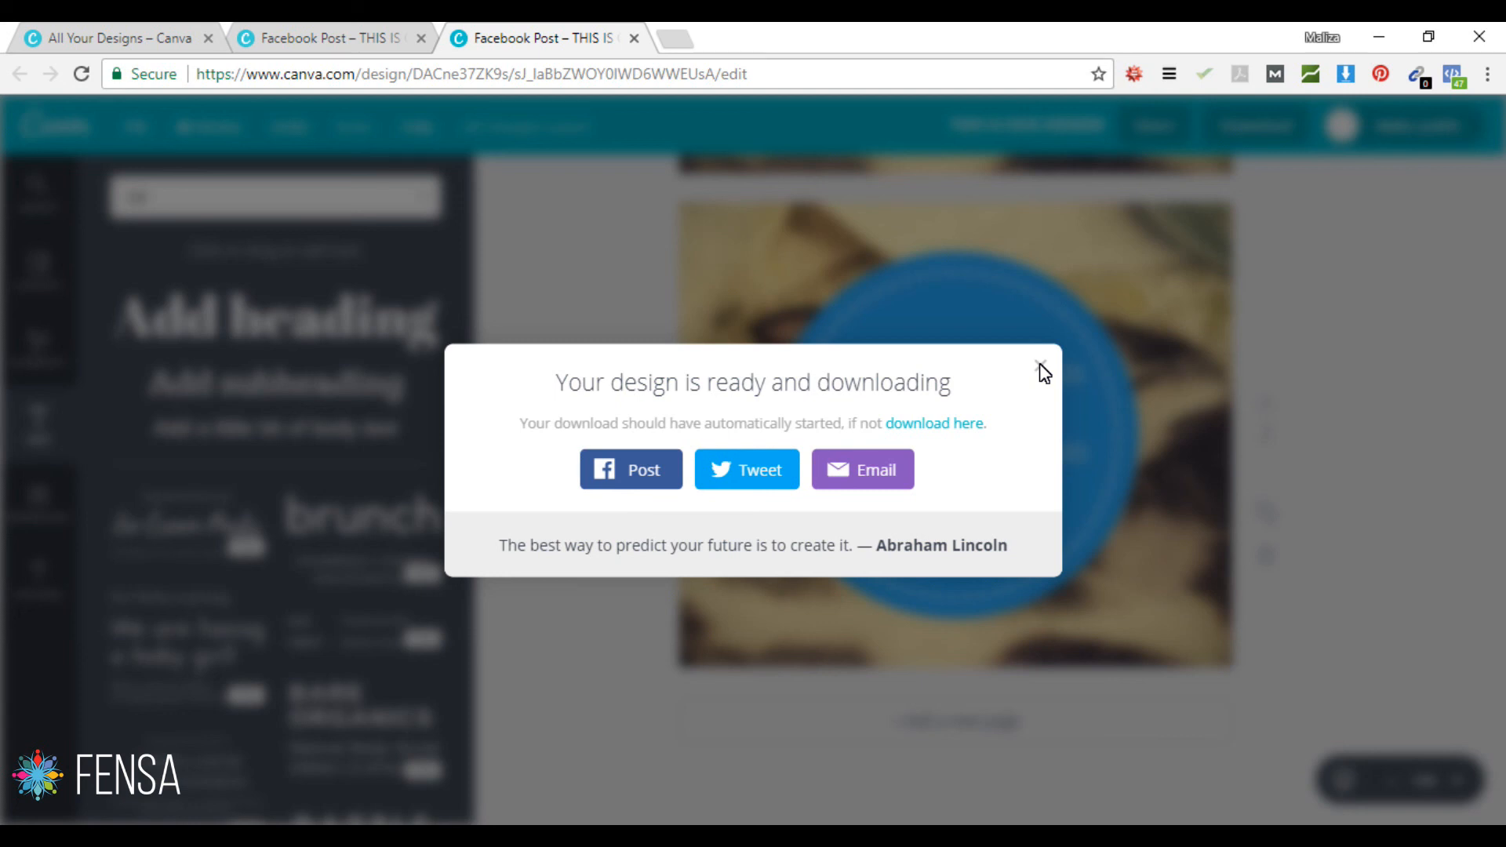
click(1039, 365)
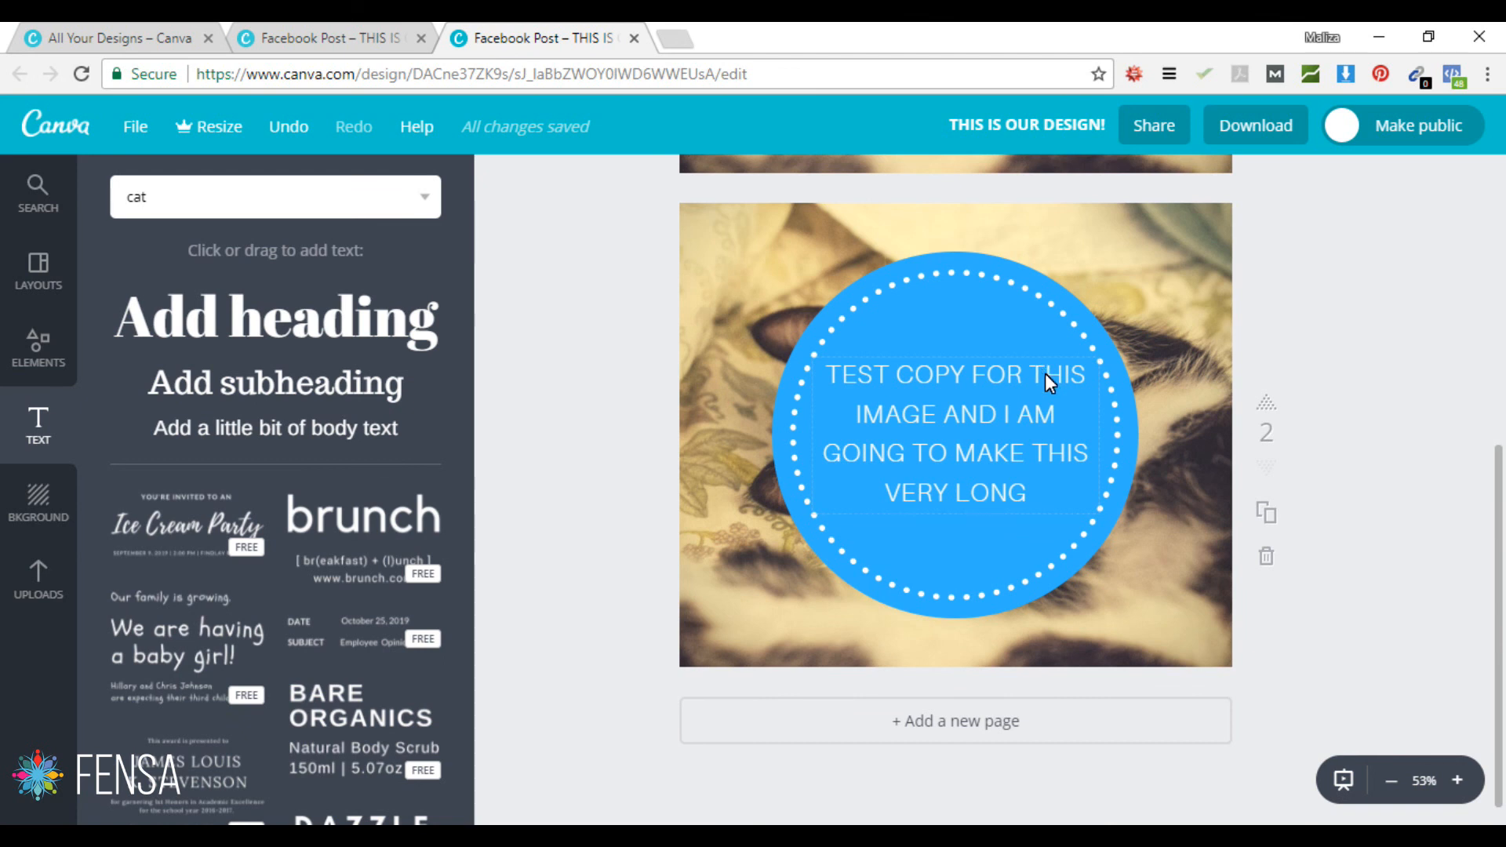
click(1400, 837)
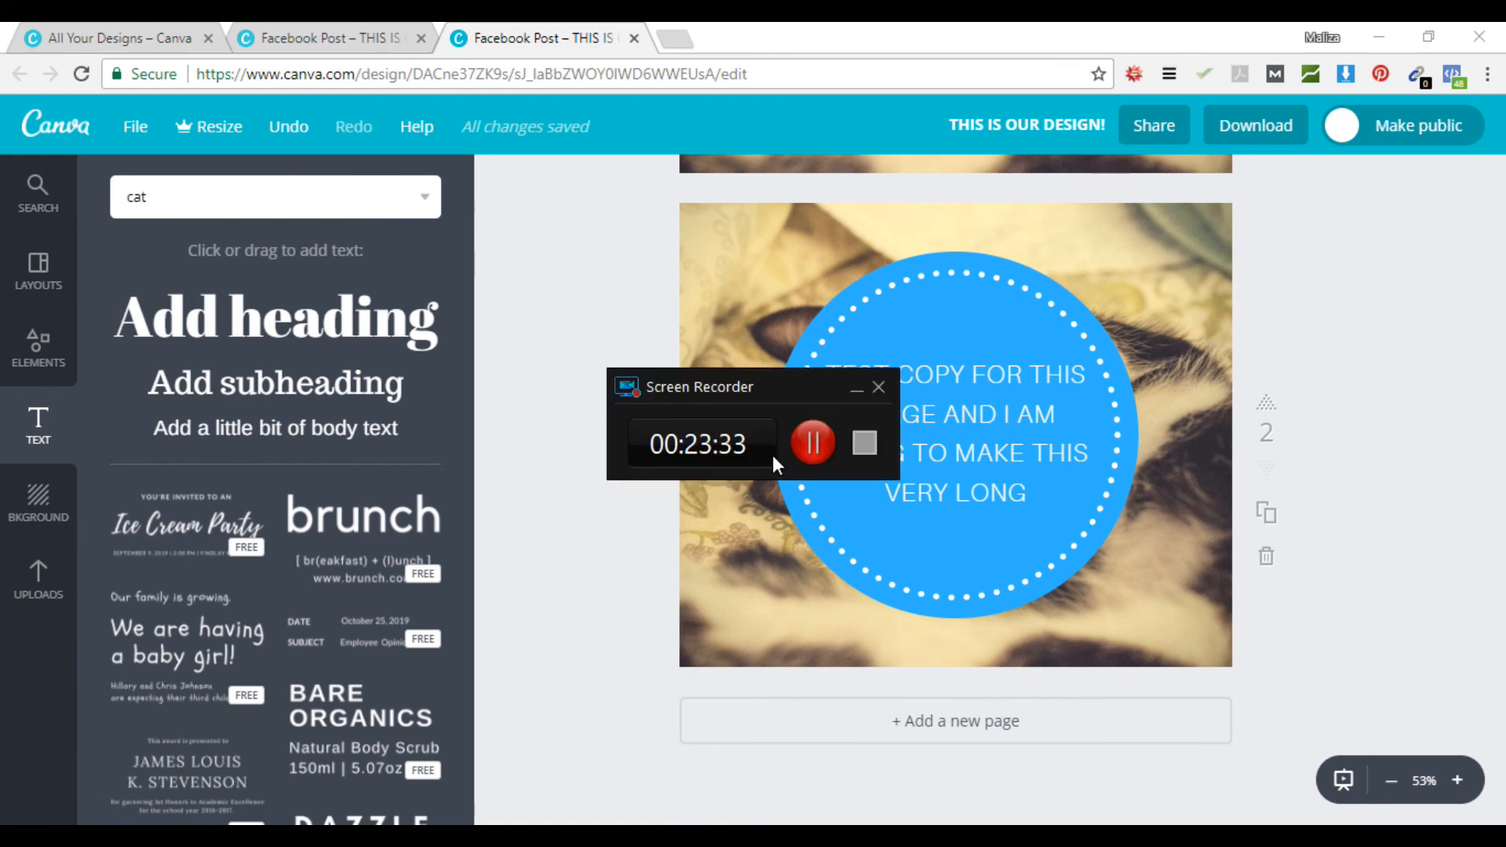
click(869, 442)
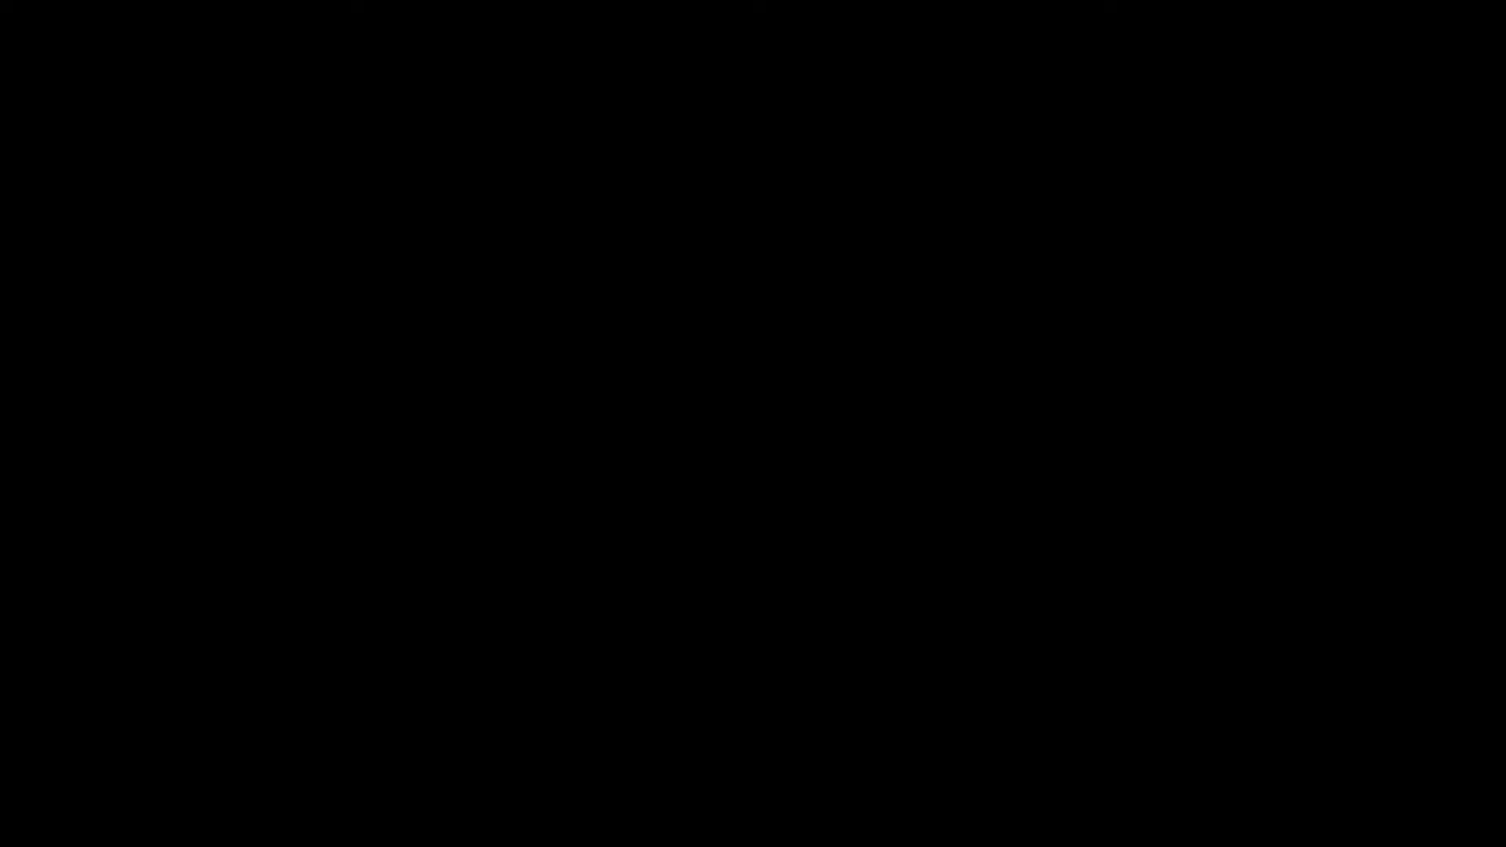